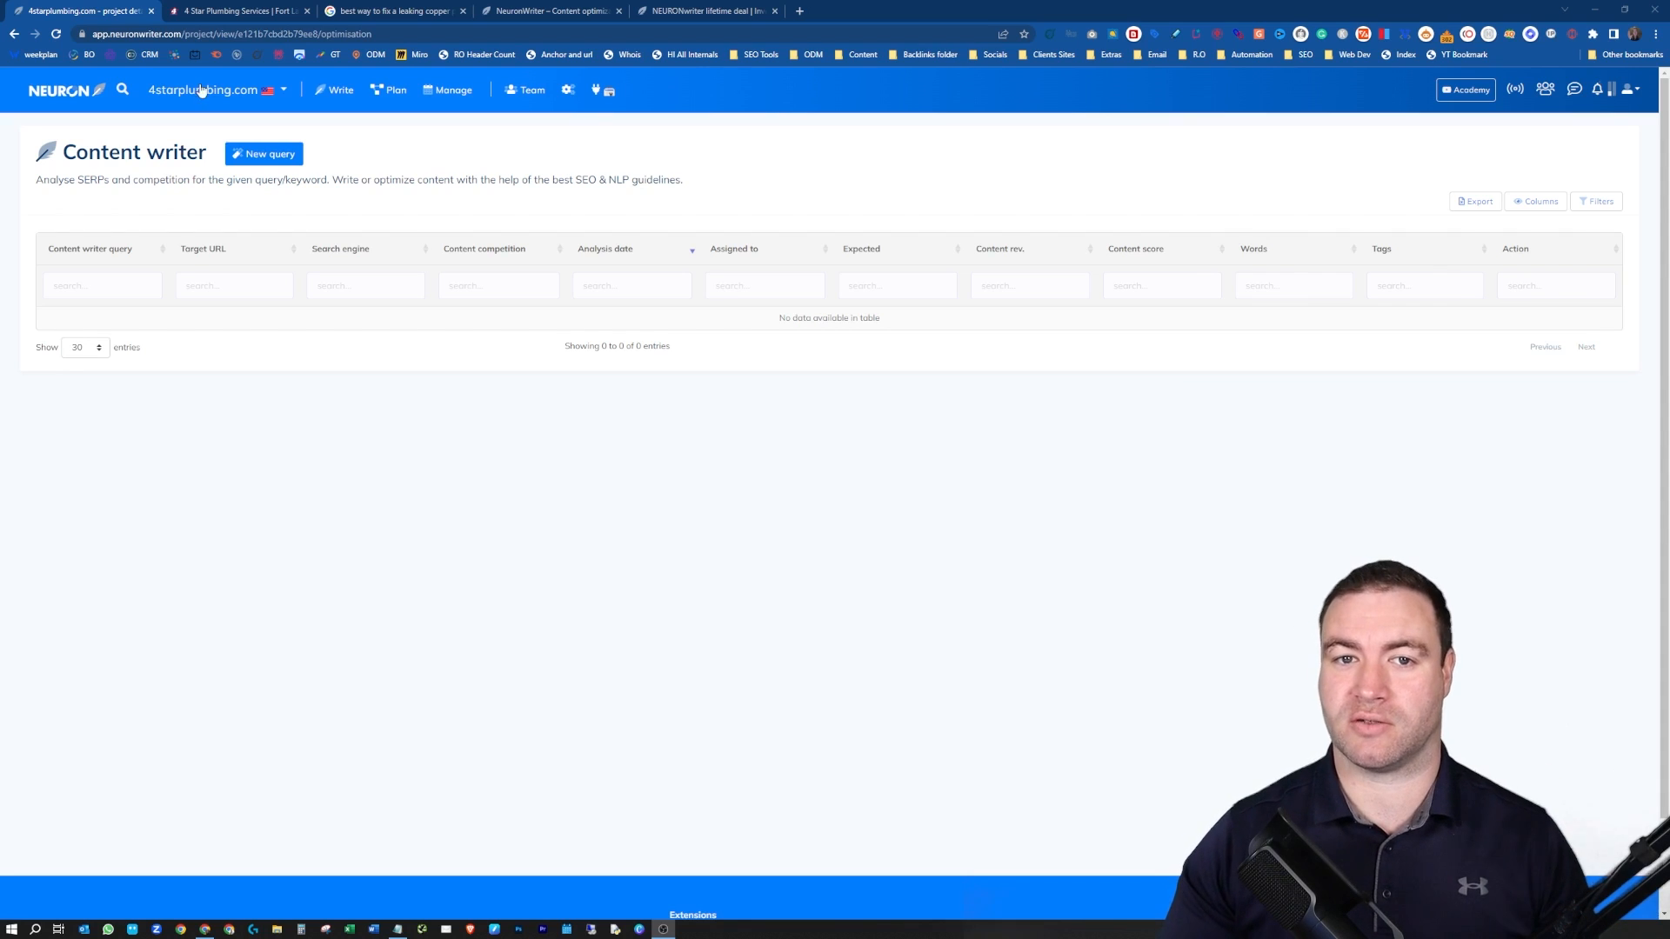
Copy the Google search phrase "best way to fix a leaking copper pipe" and enter it as the keyword of a new content writer query.
left_click(396, 12)
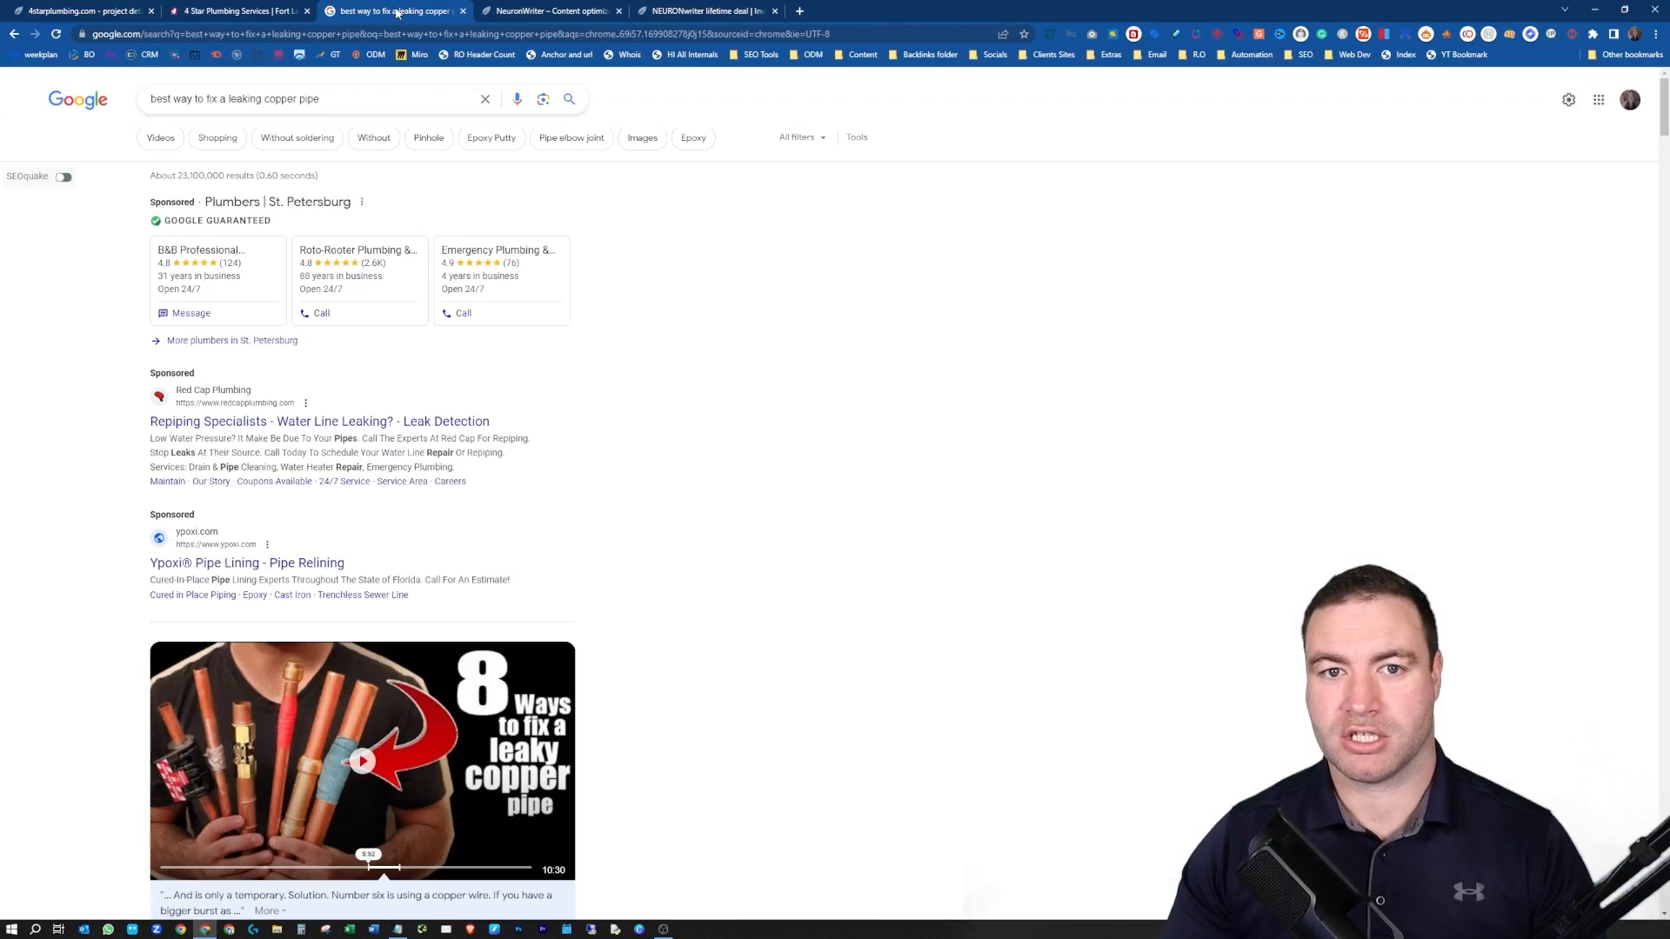
triple_click(307, 98)
key("ctrl+c")
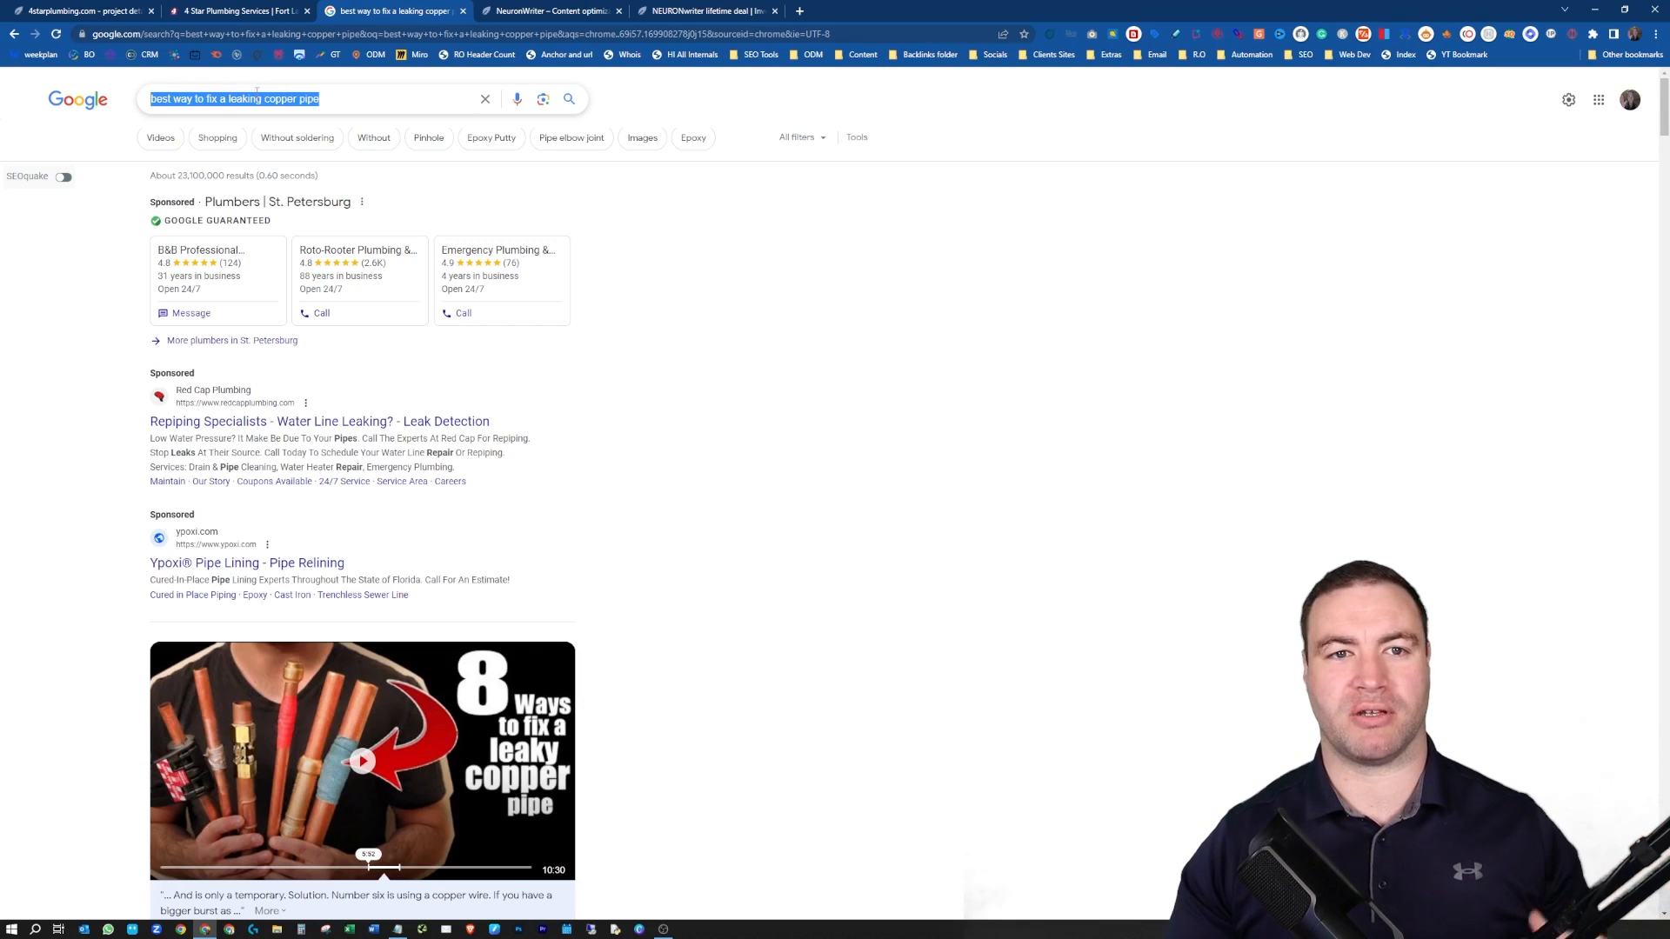
left_click(264, 12)
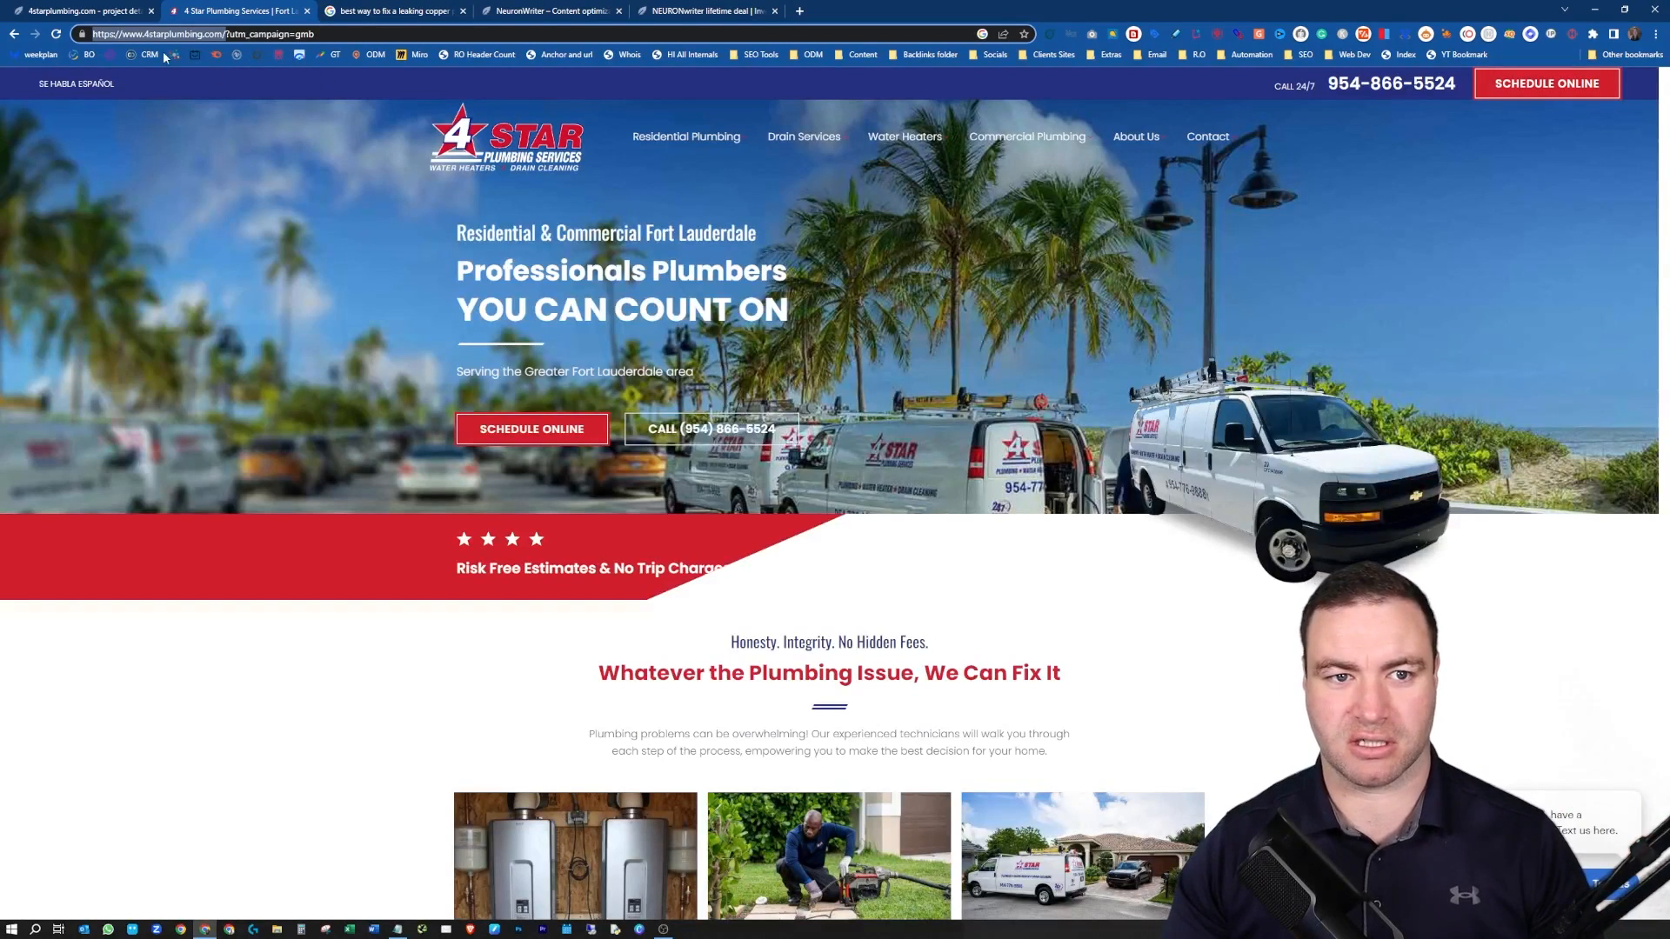
left_click(126, 12)
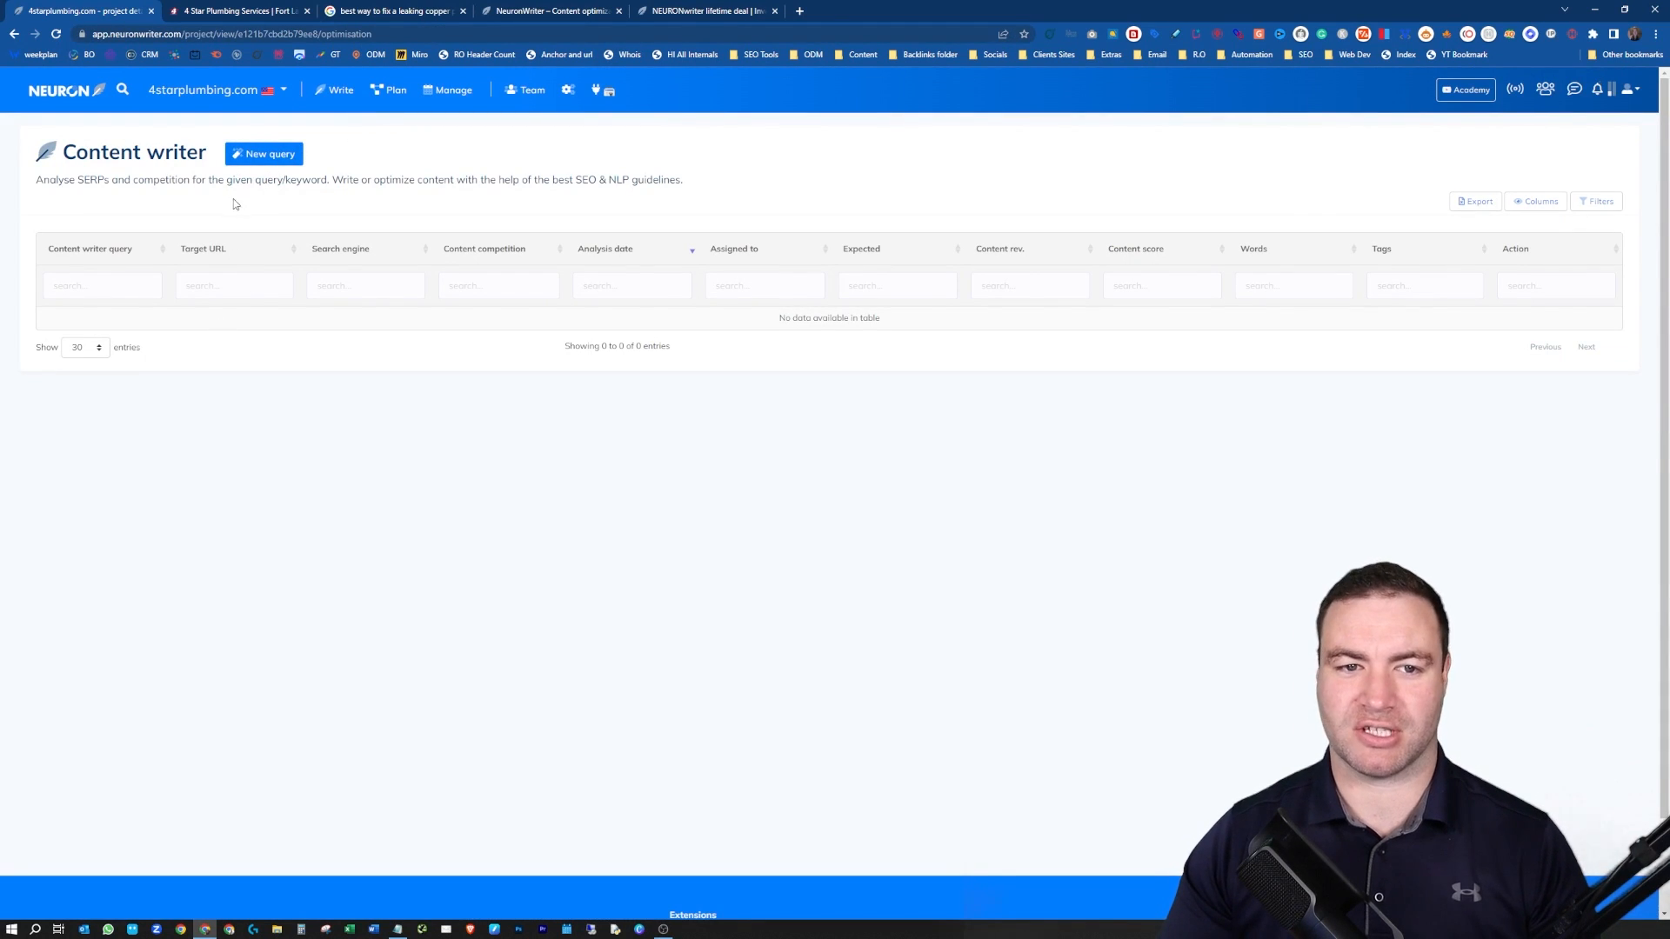
left_click(262, 160)
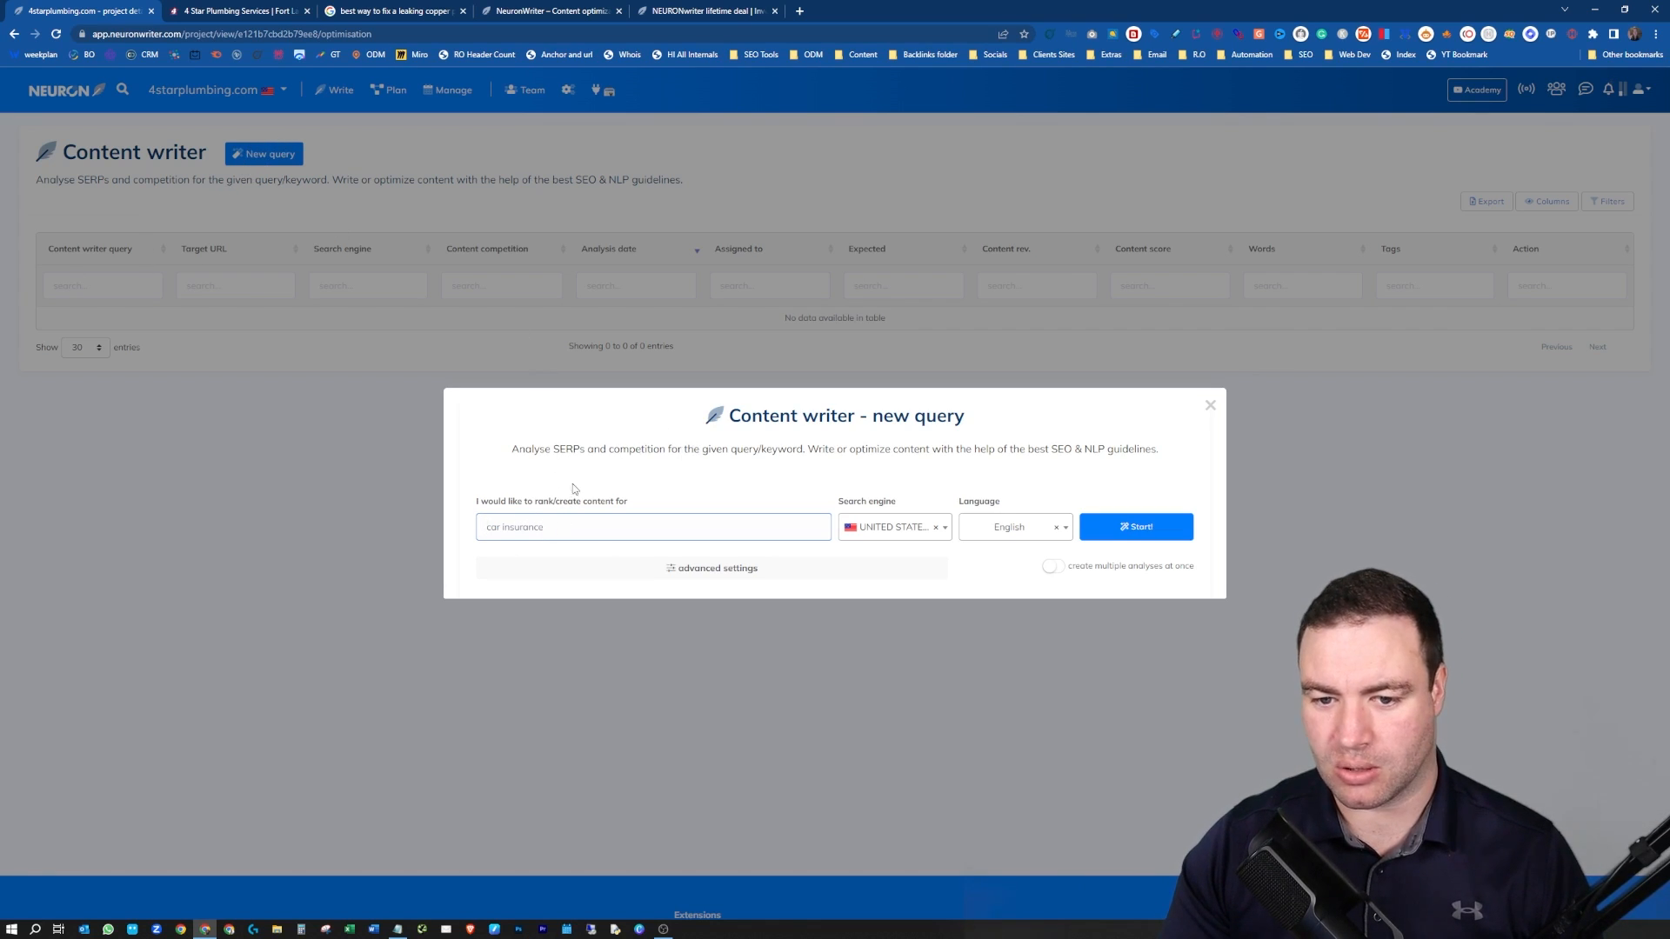
key("ctrl+v")
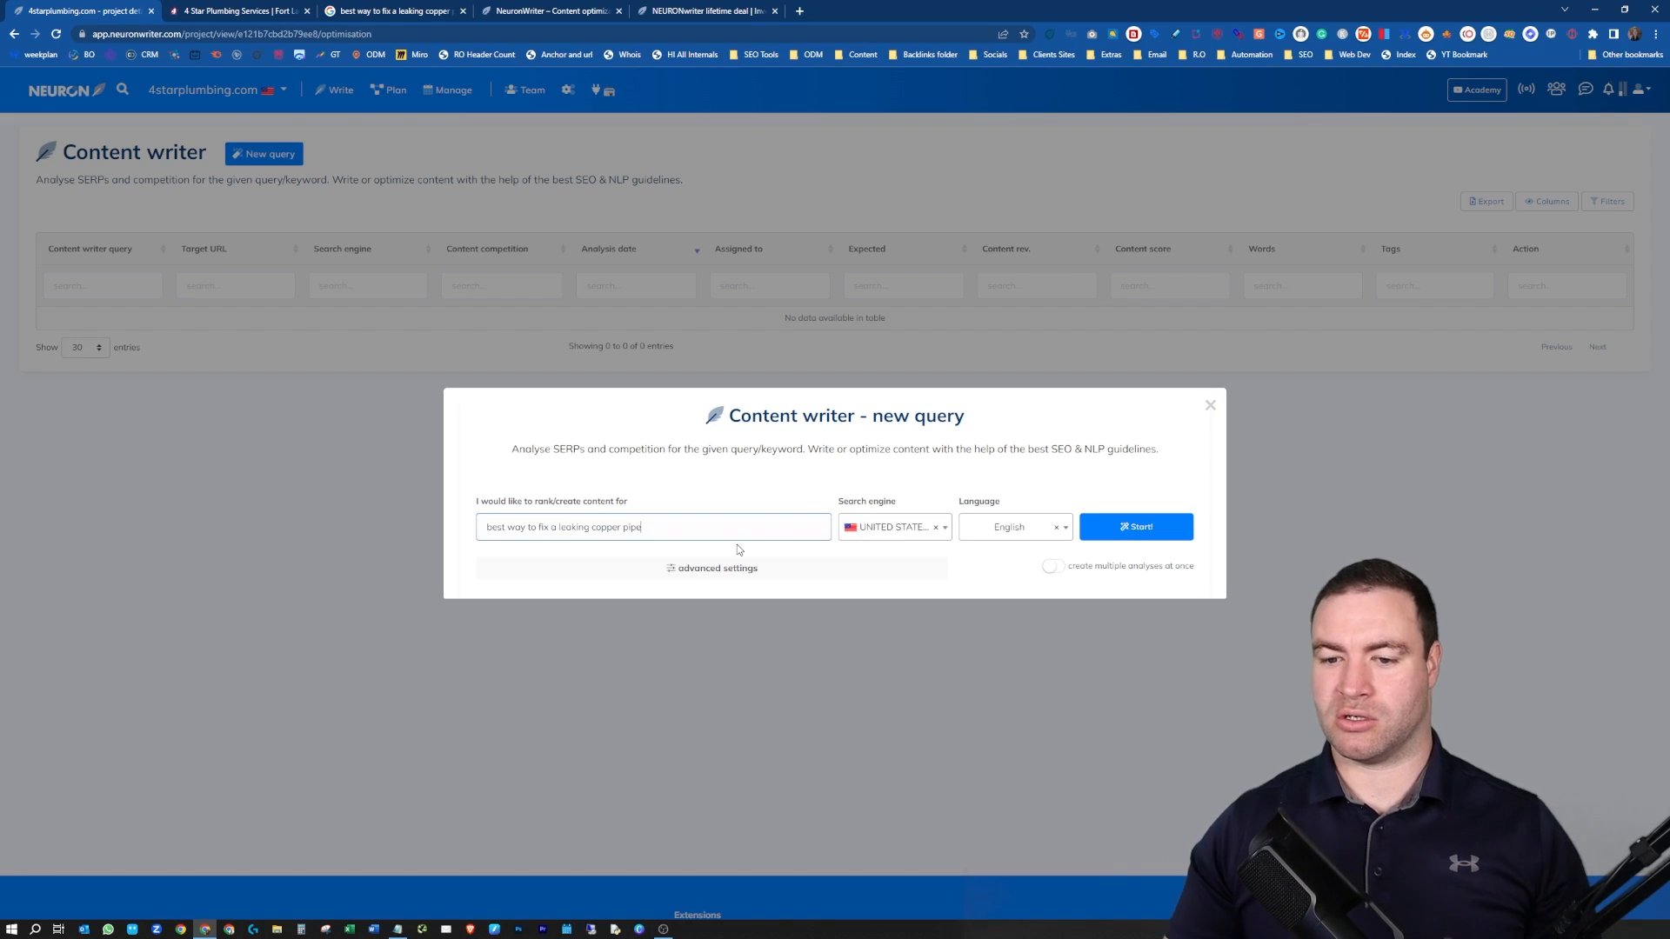
Copy the link of Sylmasta's "4 ways to fix a leaking copper pipe" result into the query's advanced settings as a custom URL.
left_click(698, 575)
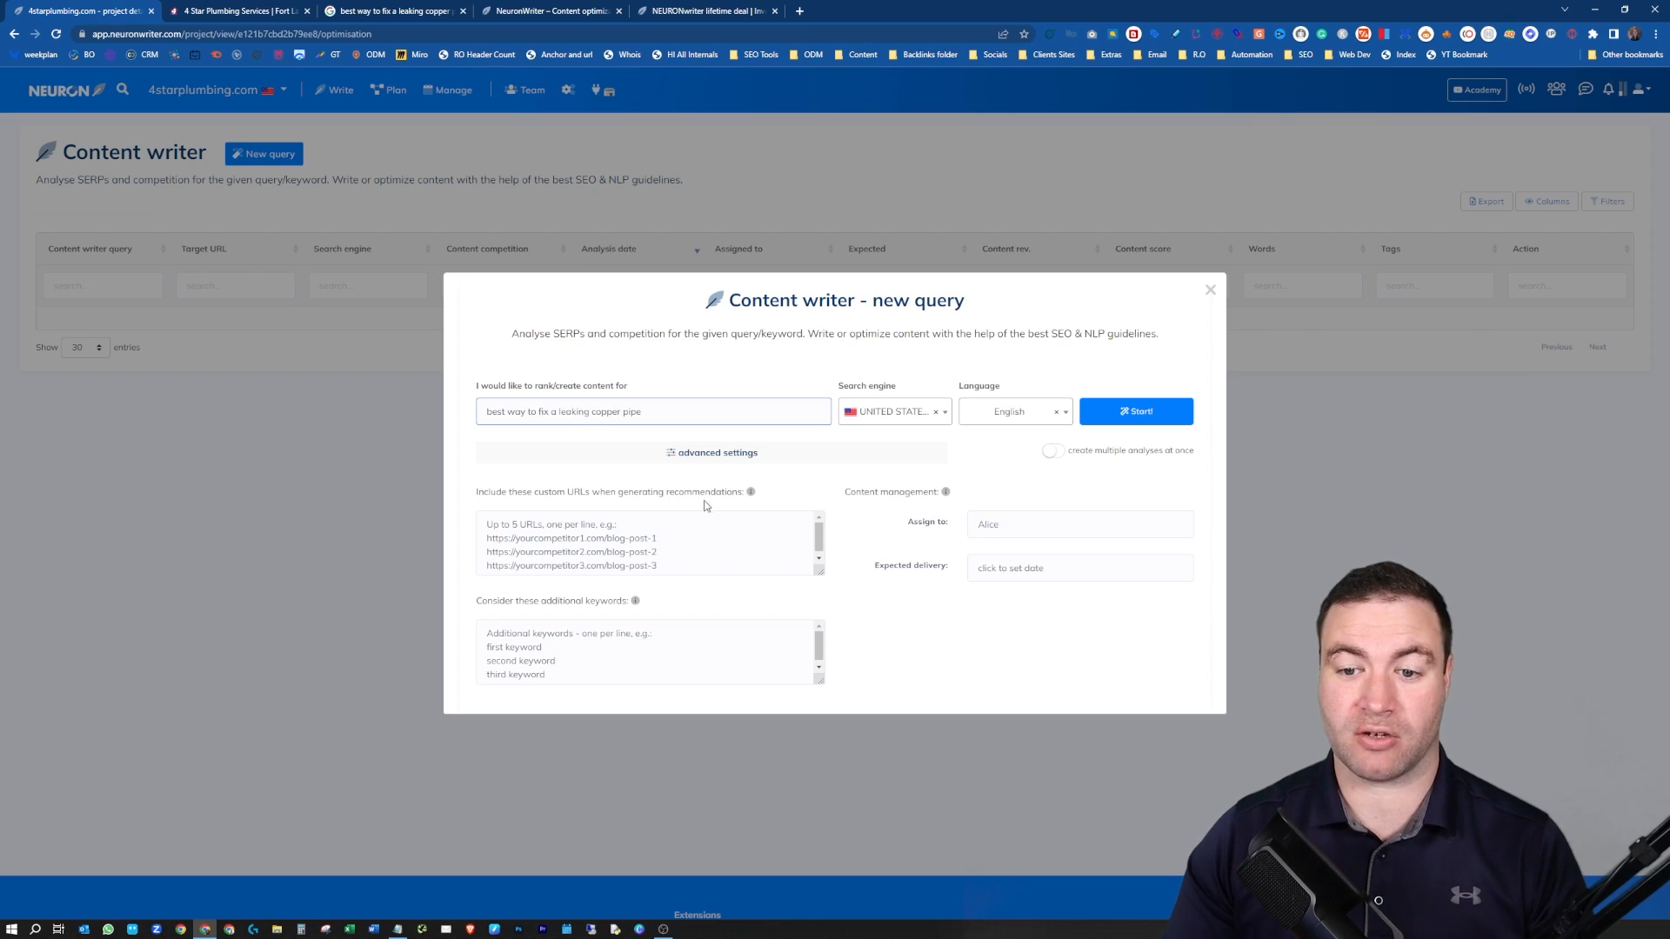
left_click(388, 8)
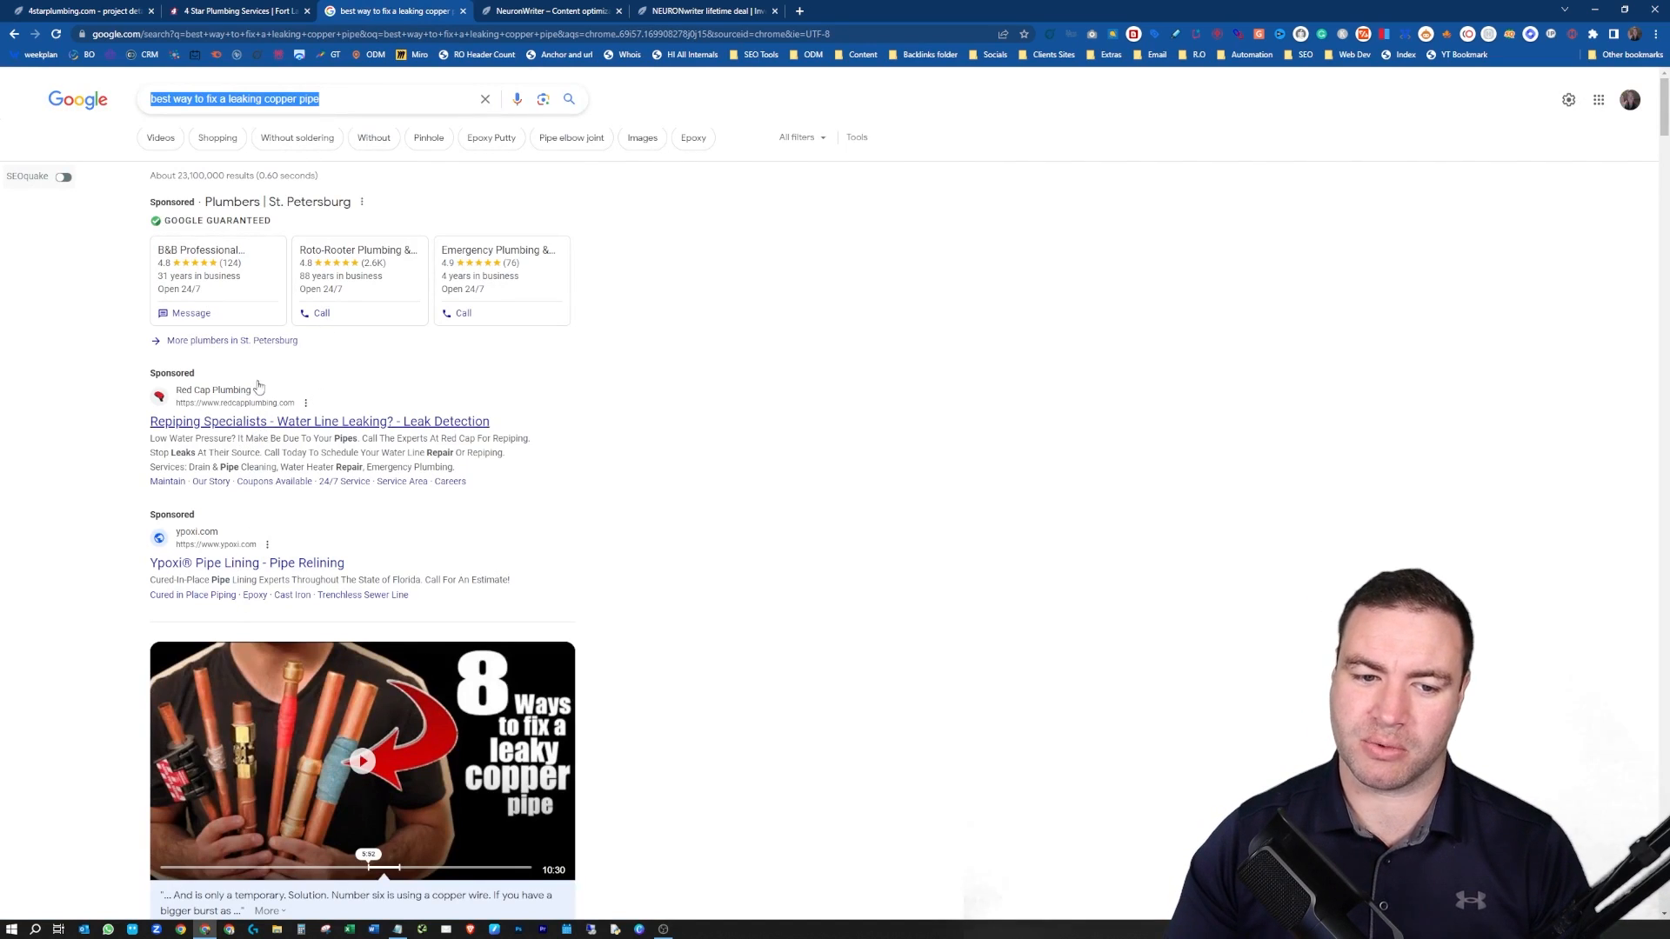
scroll(257, 372, "down", 6)
scroll(258, 371, "down", 8)
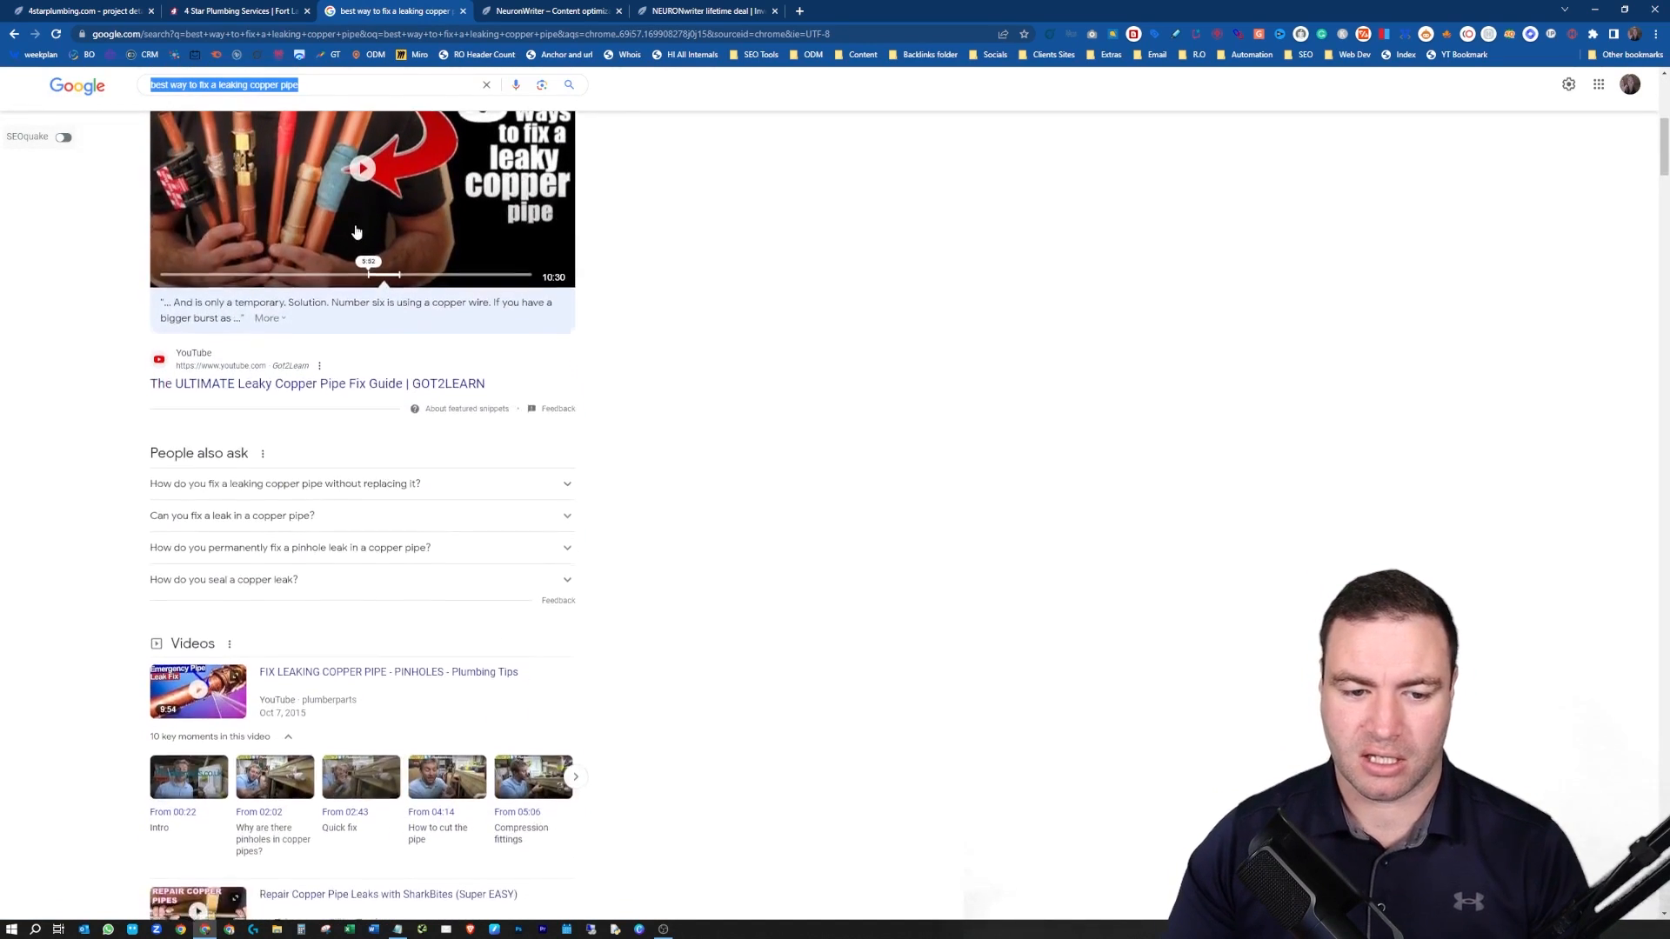
scroll(351, 236, "down", 2)
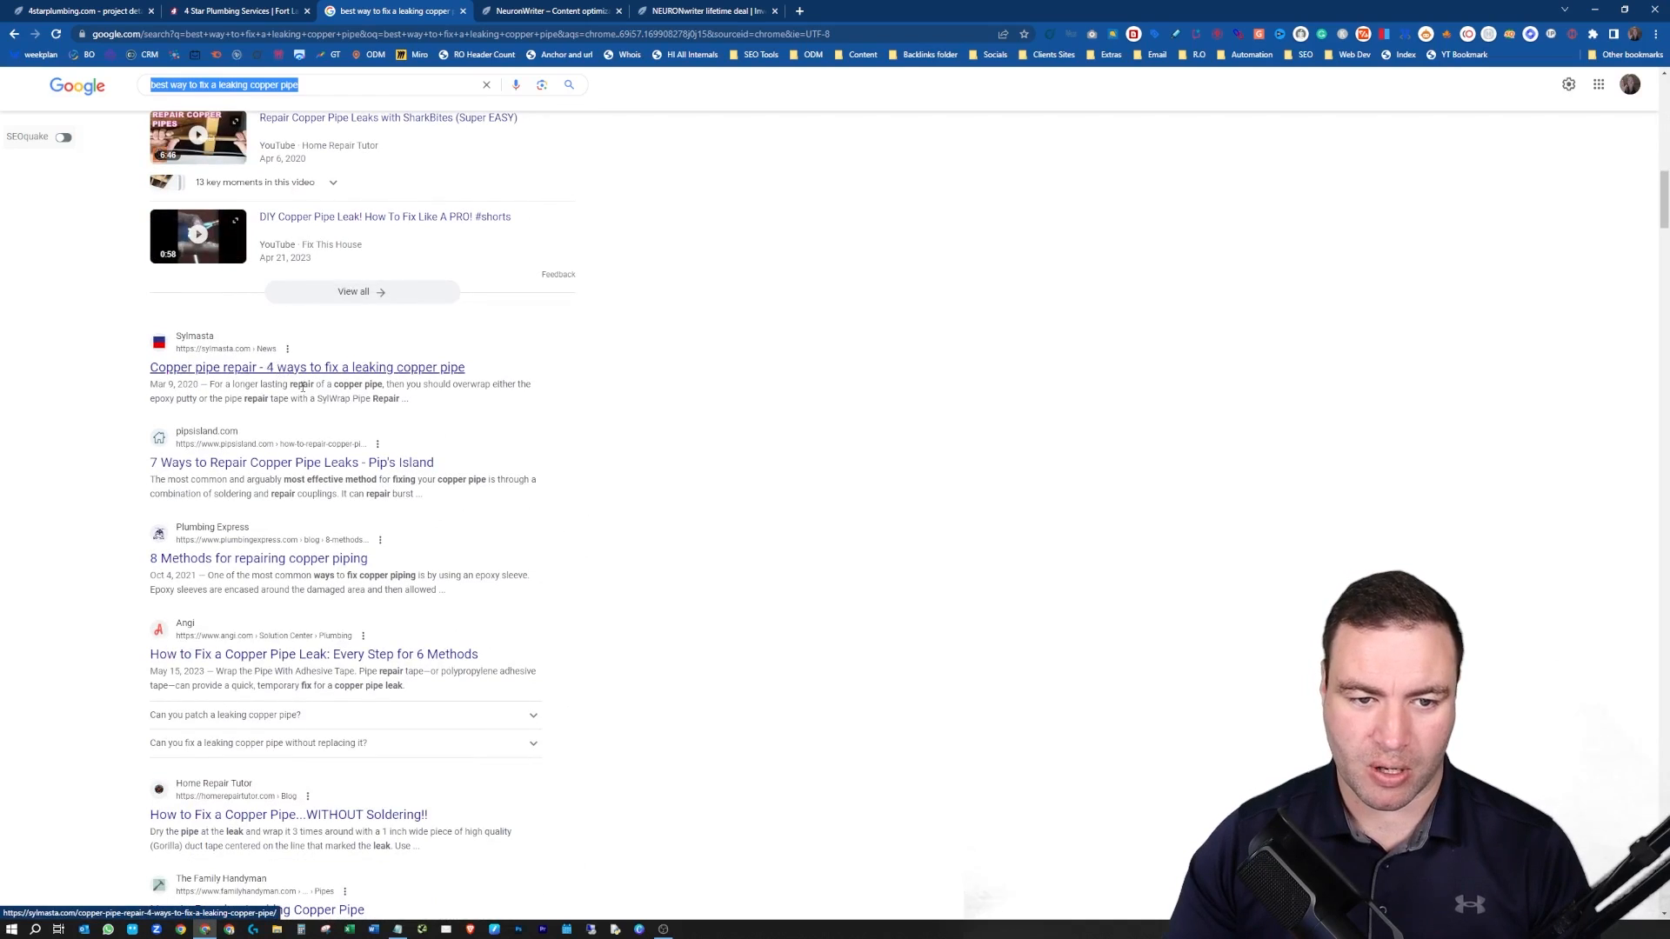
right_click(215, 373)
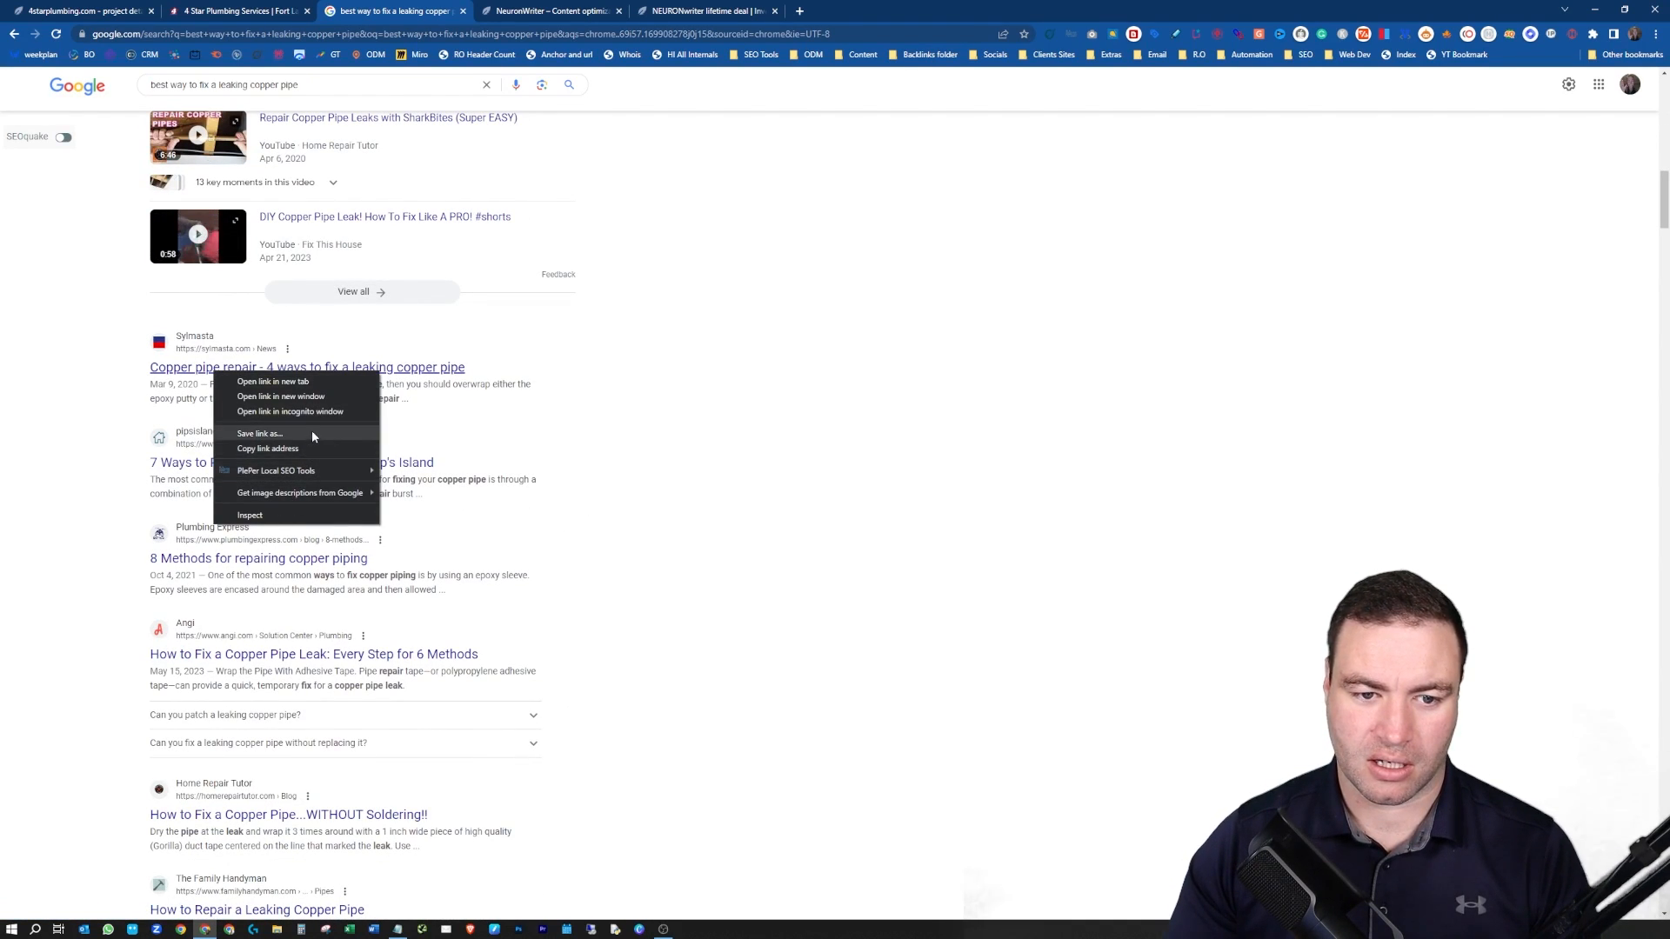
left_click(310, 445)
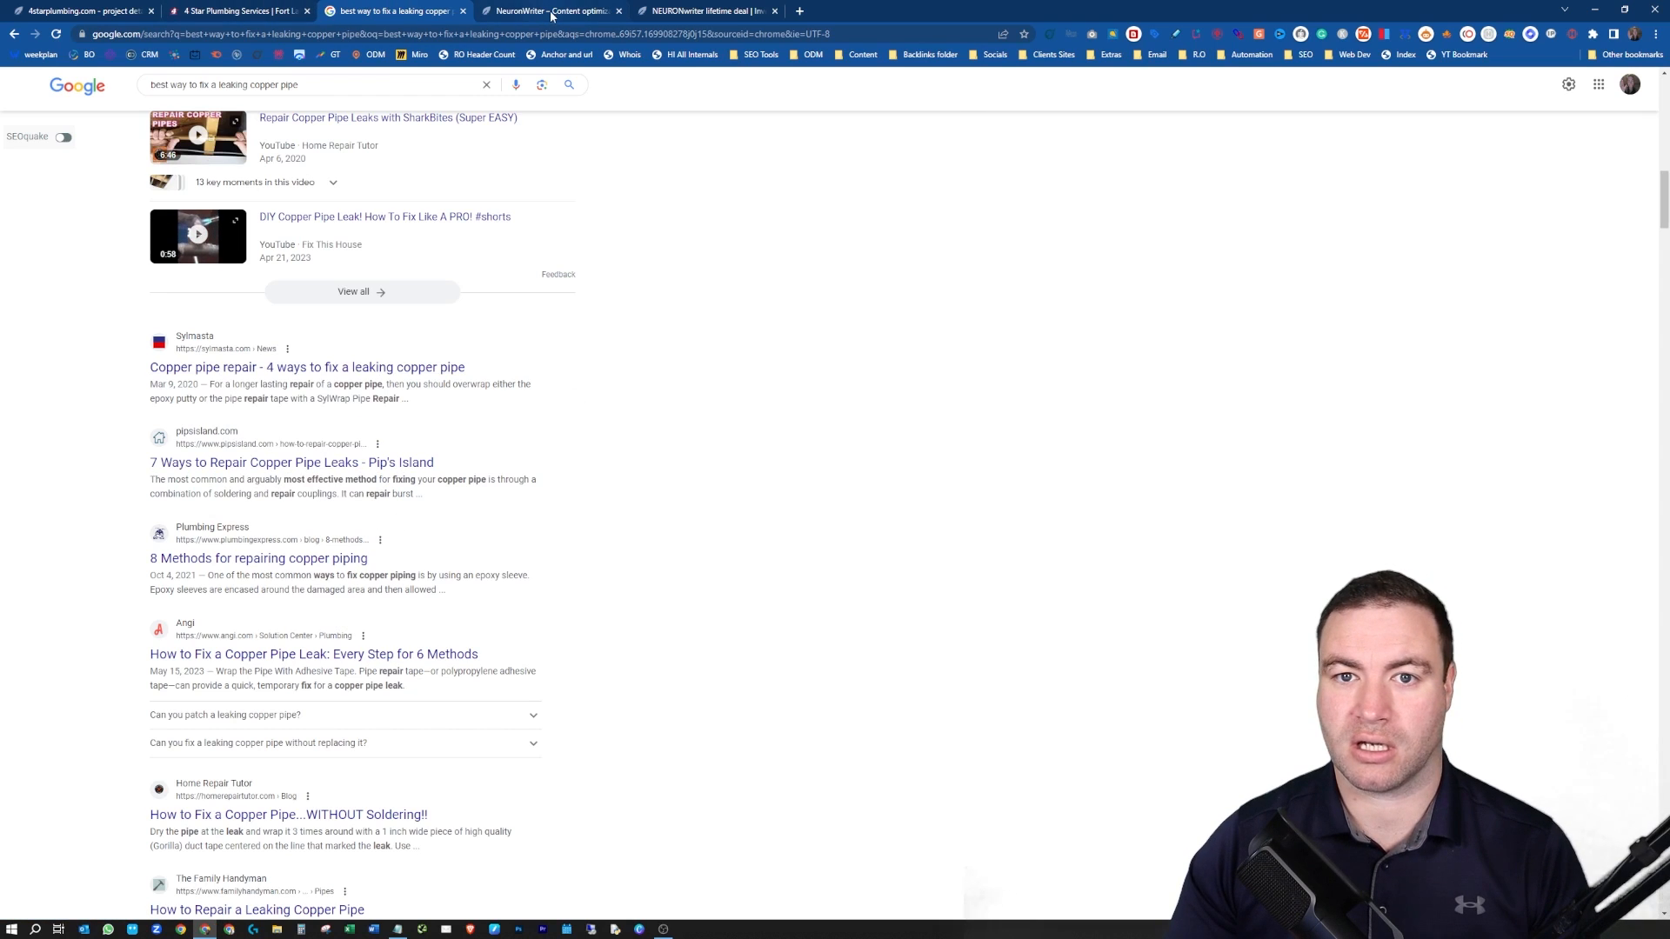
left_click(598, 18)
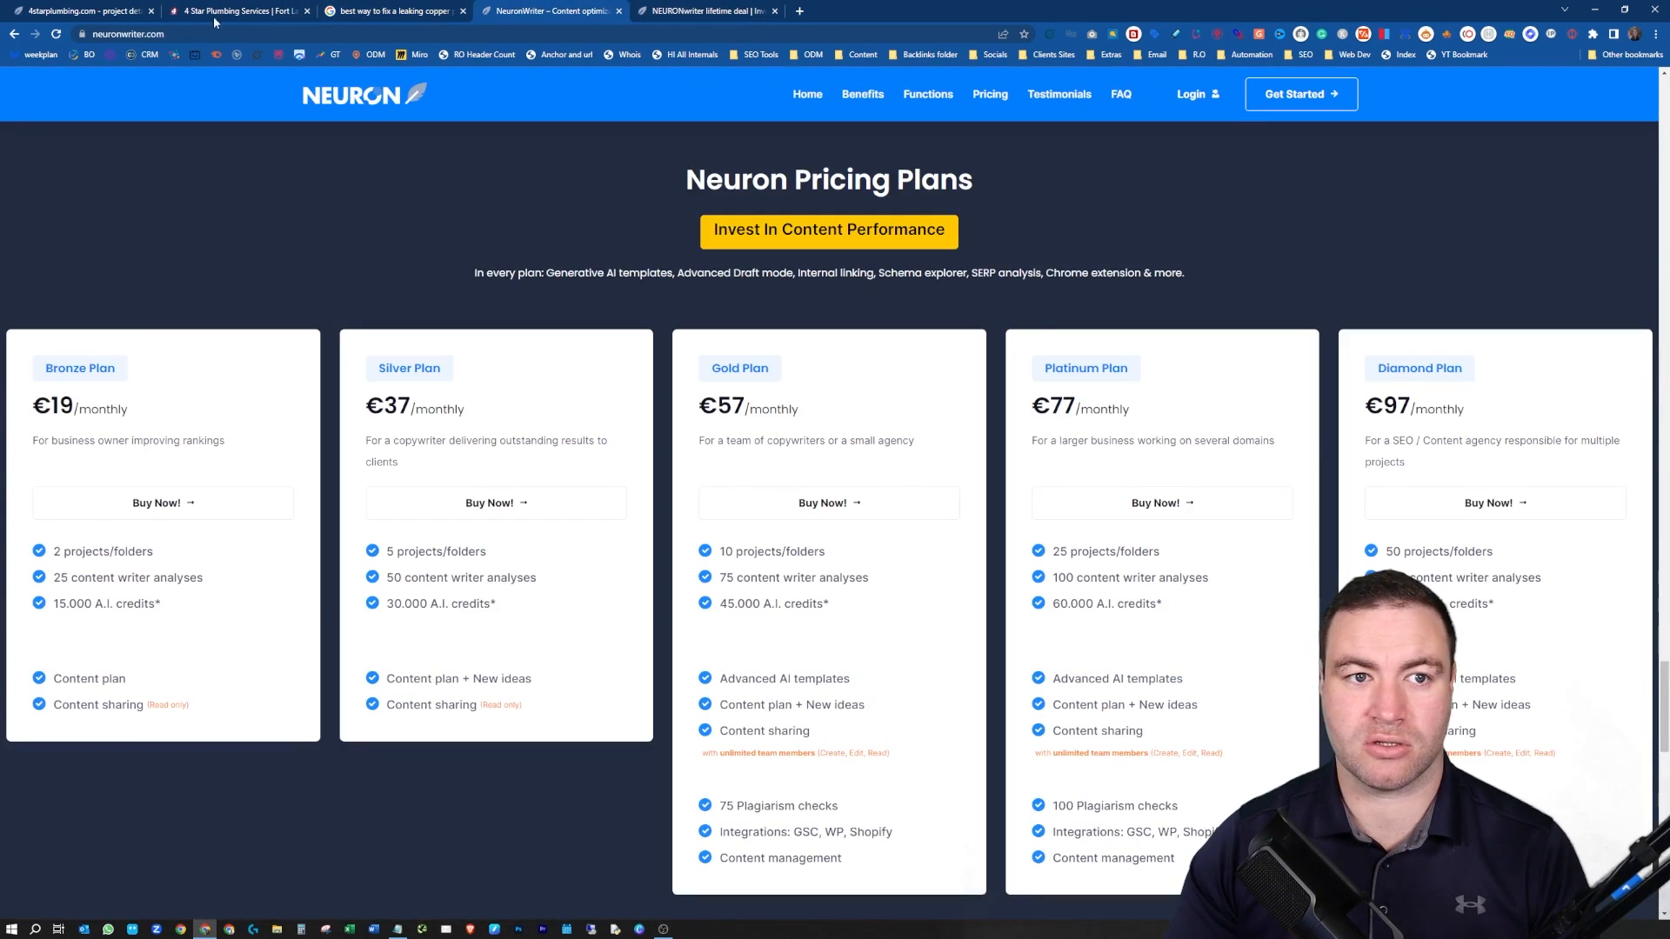
left_click(104, 11)
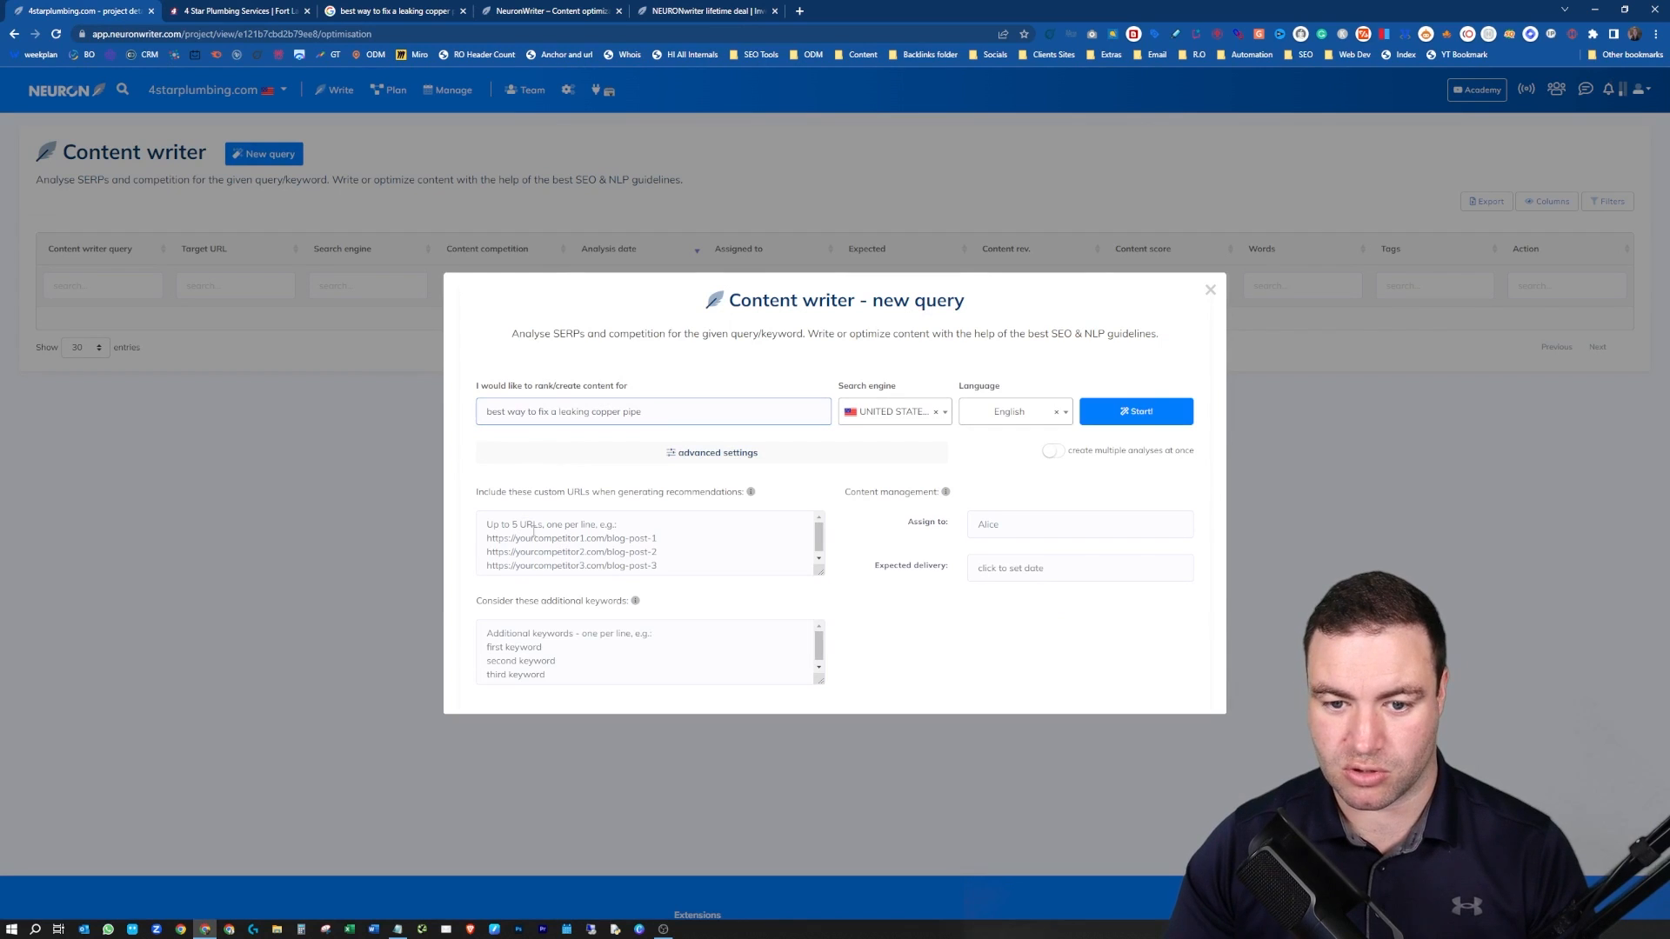
key("ctrl+v")
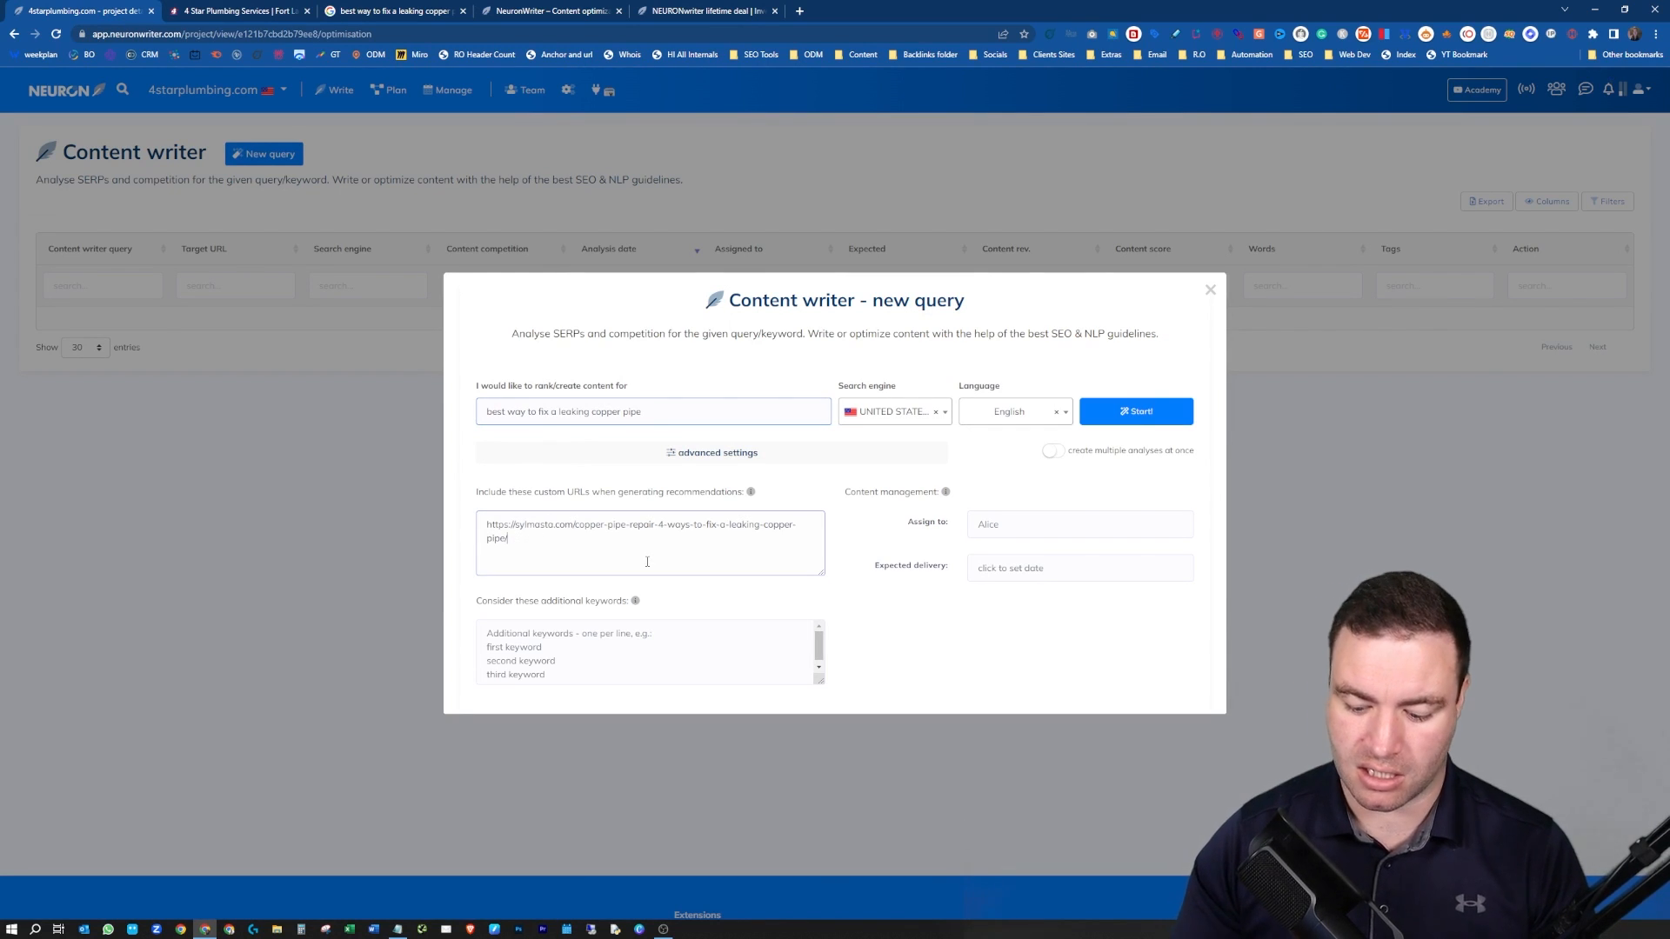
Add the link of the Pip's Island result "7 Ways to Repair Copper Pipe Leaks" as a second custom URL.
left_click(347, 15)
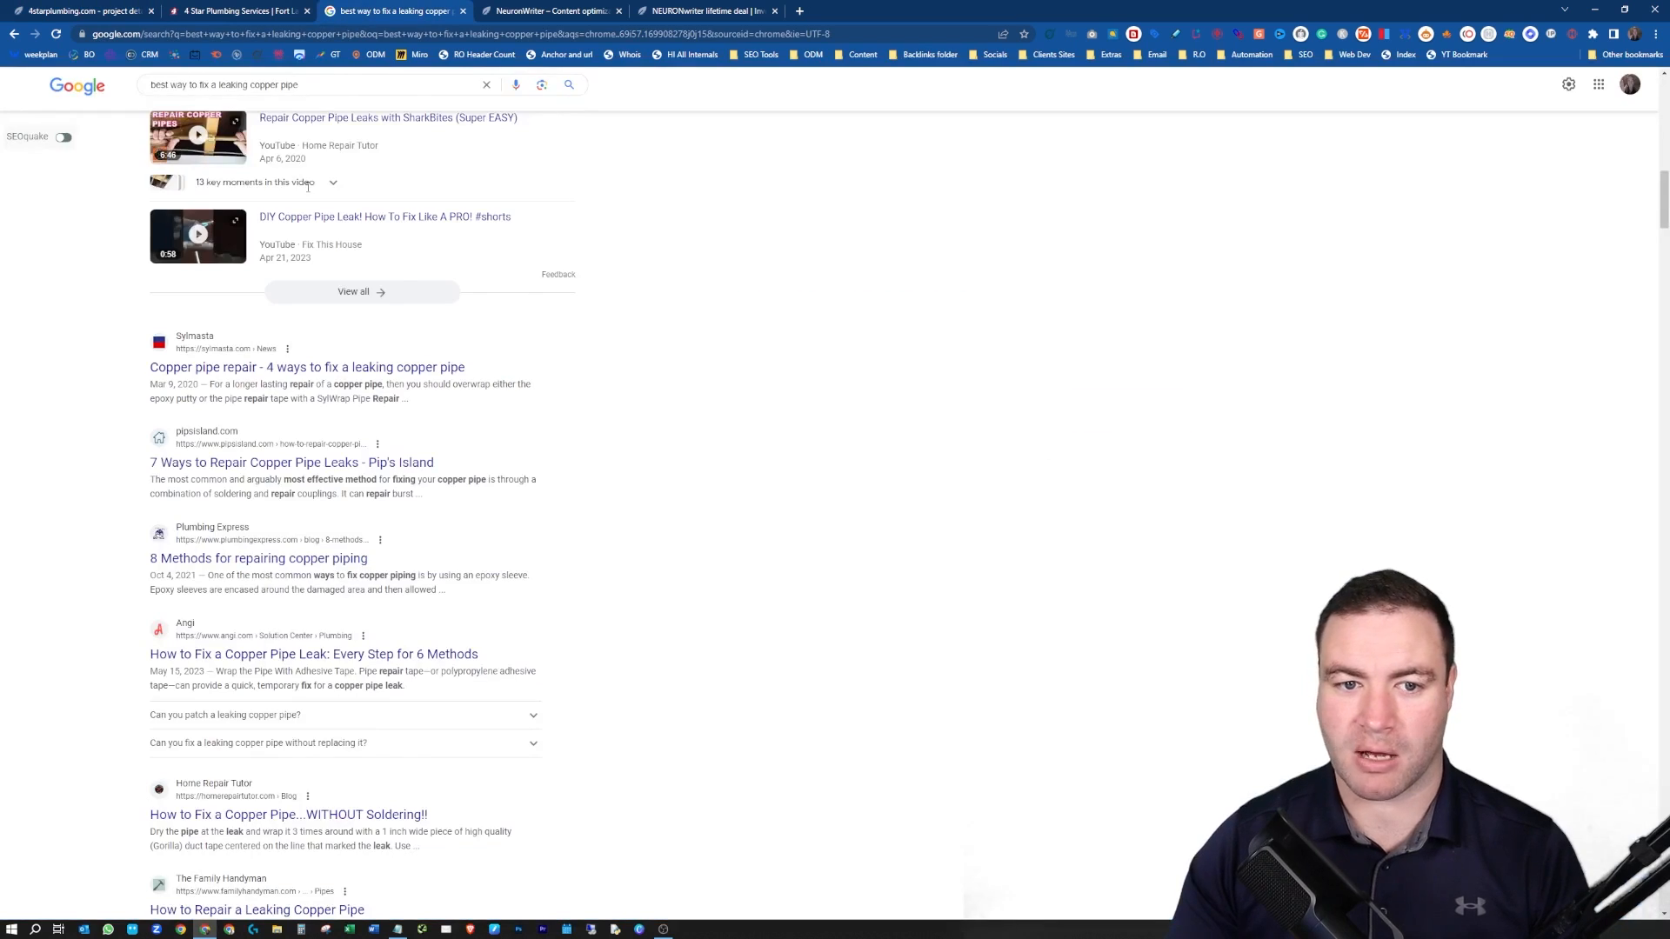
right_click(226, 470)
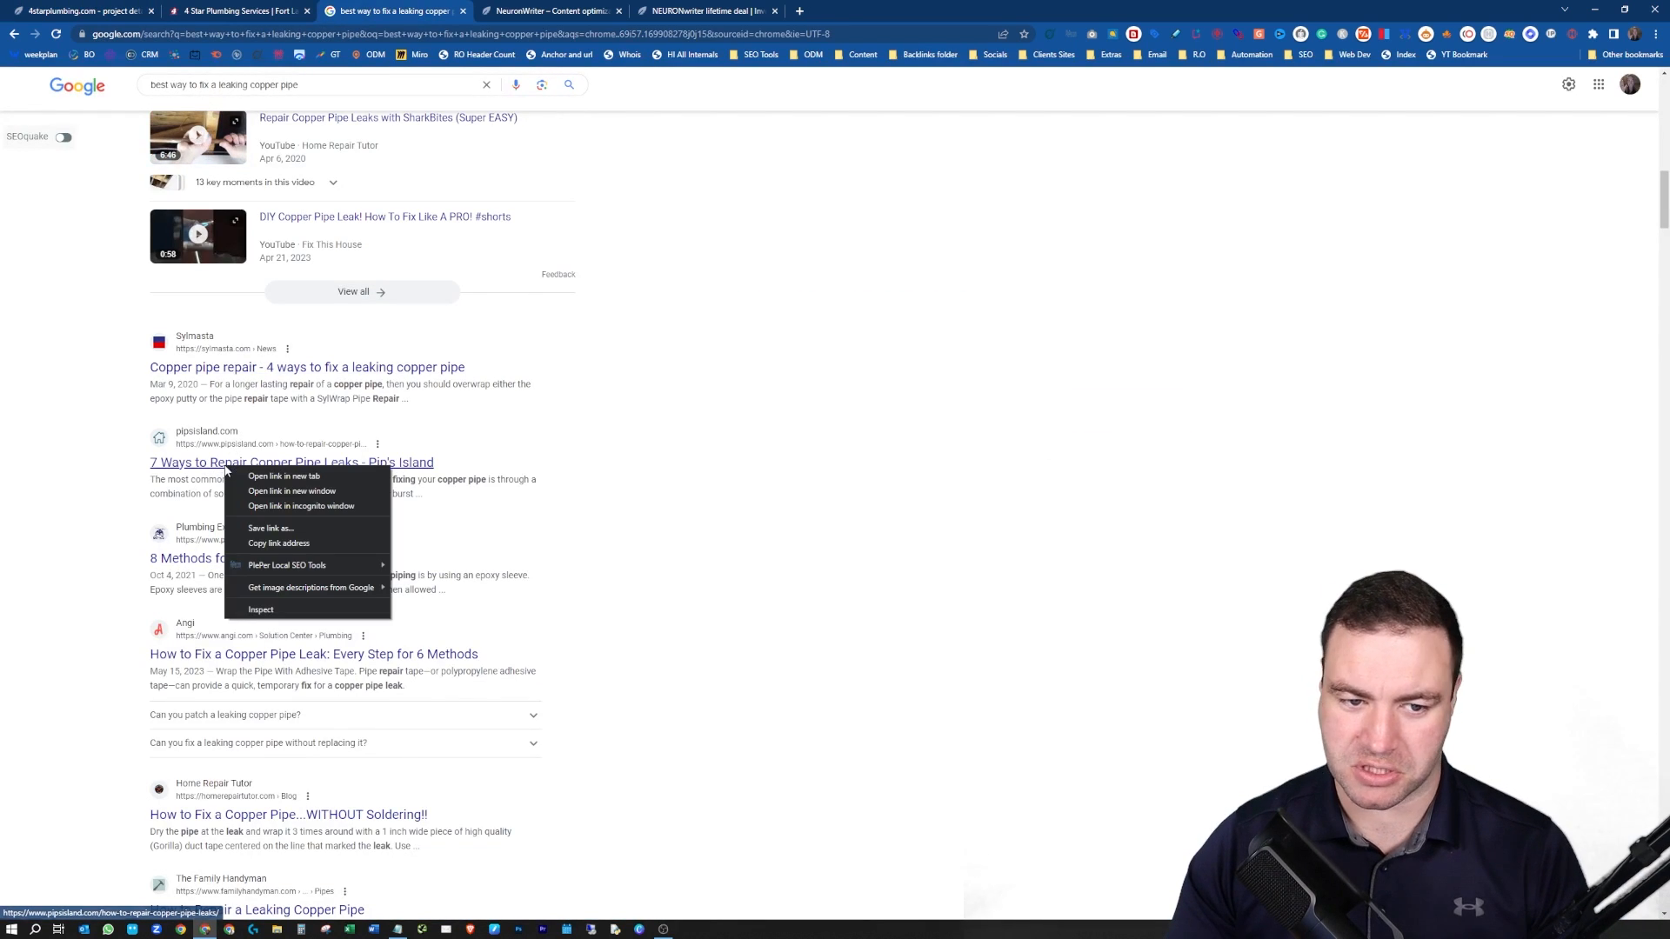
left_click(332, 542)
left_click(532, 16)
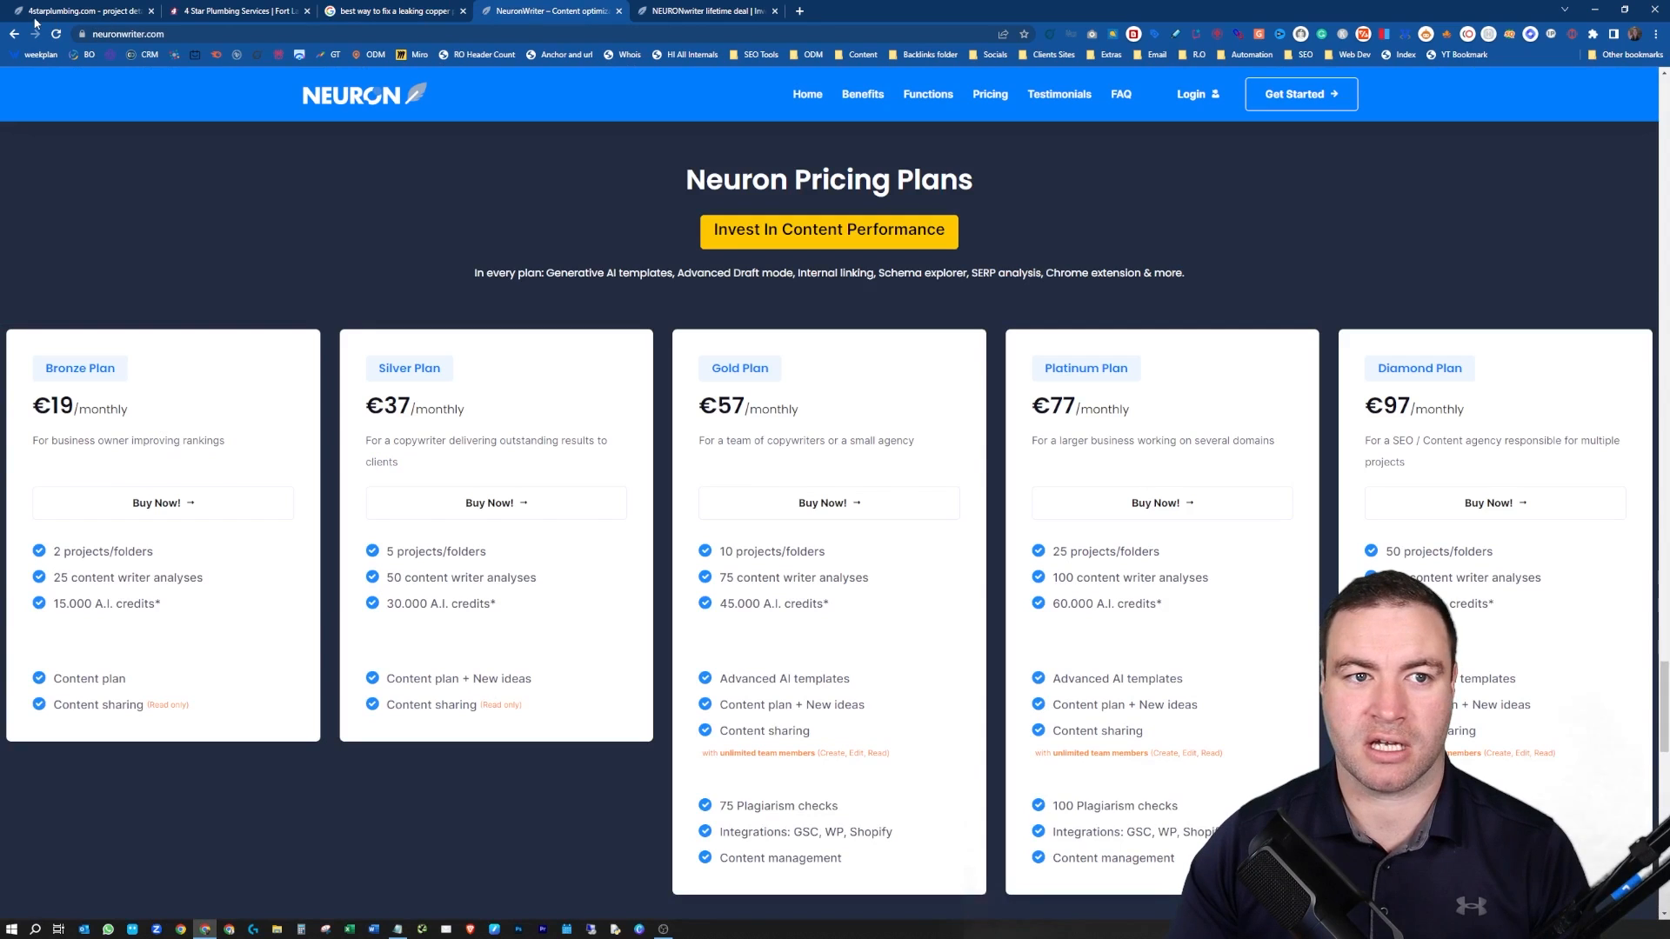
left_click(83, 10)
key("ctrl+v")
left_click(537, 657)
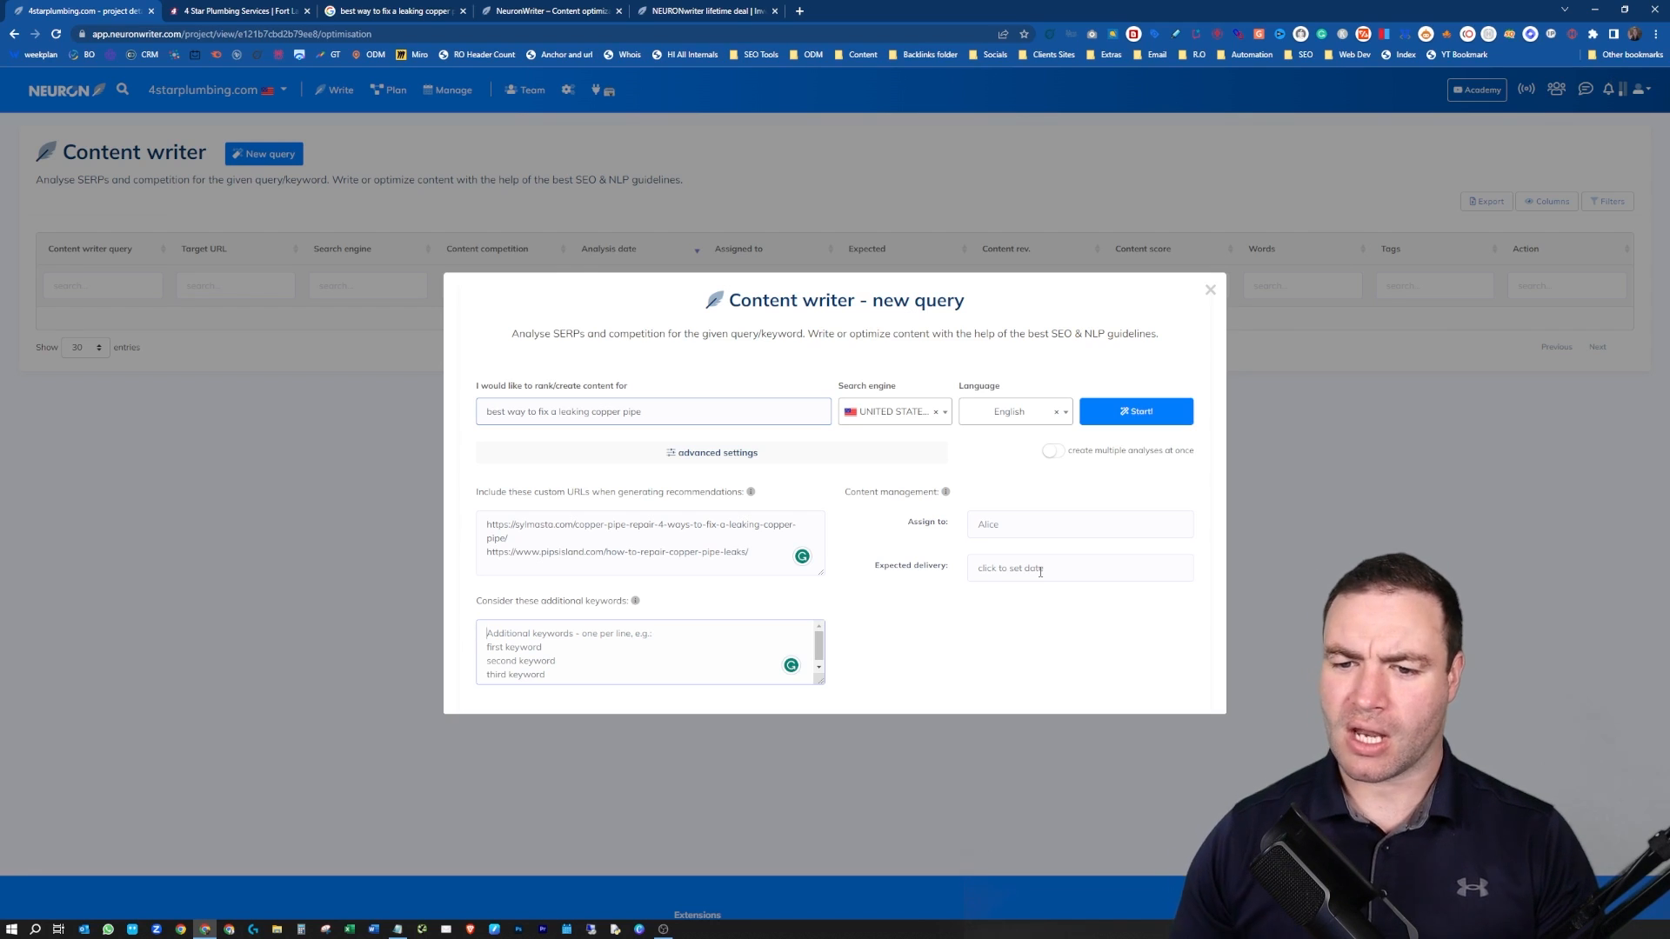
left_click(1052, 453)
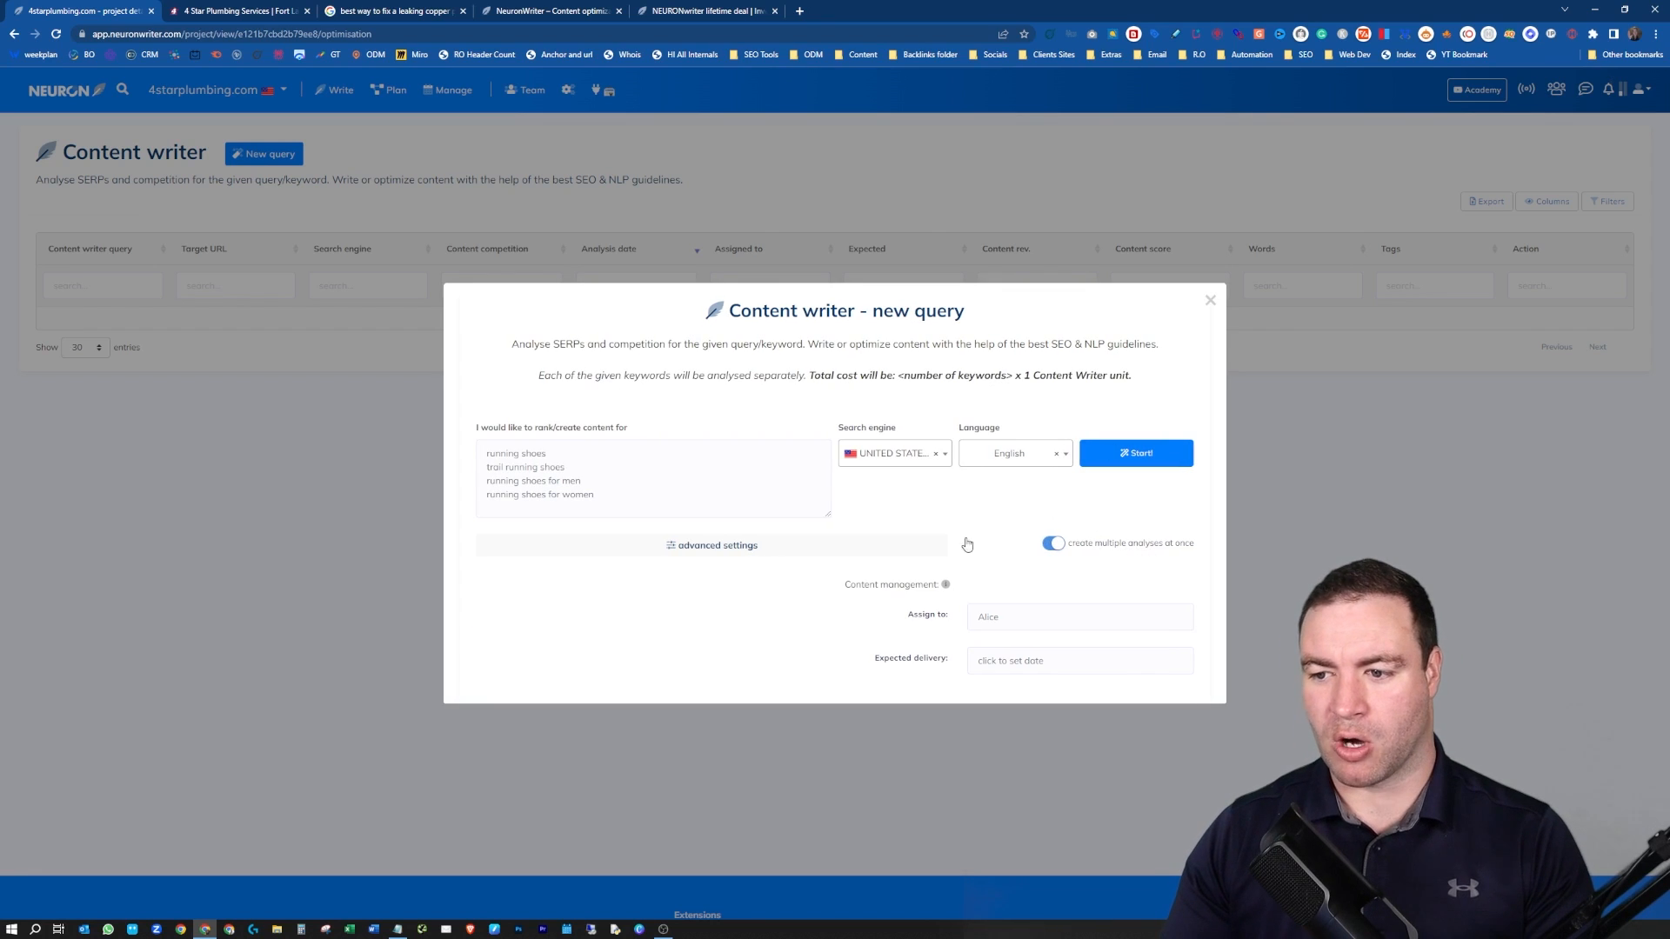
left_click(545, 456)
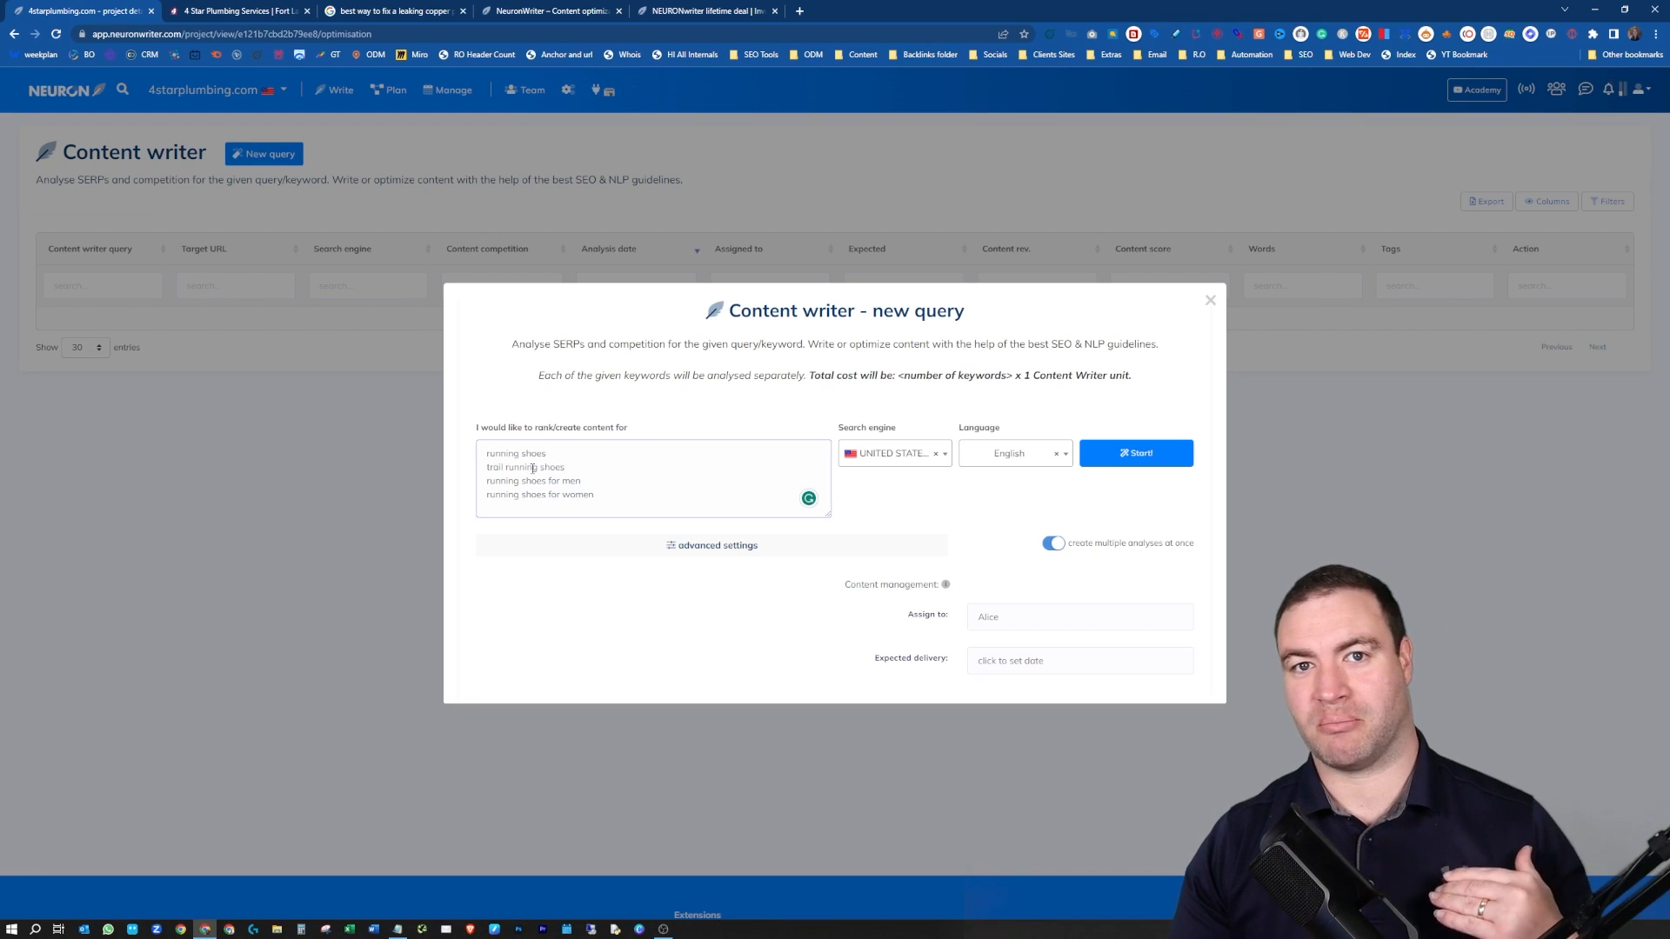
left_click(1053, 543)
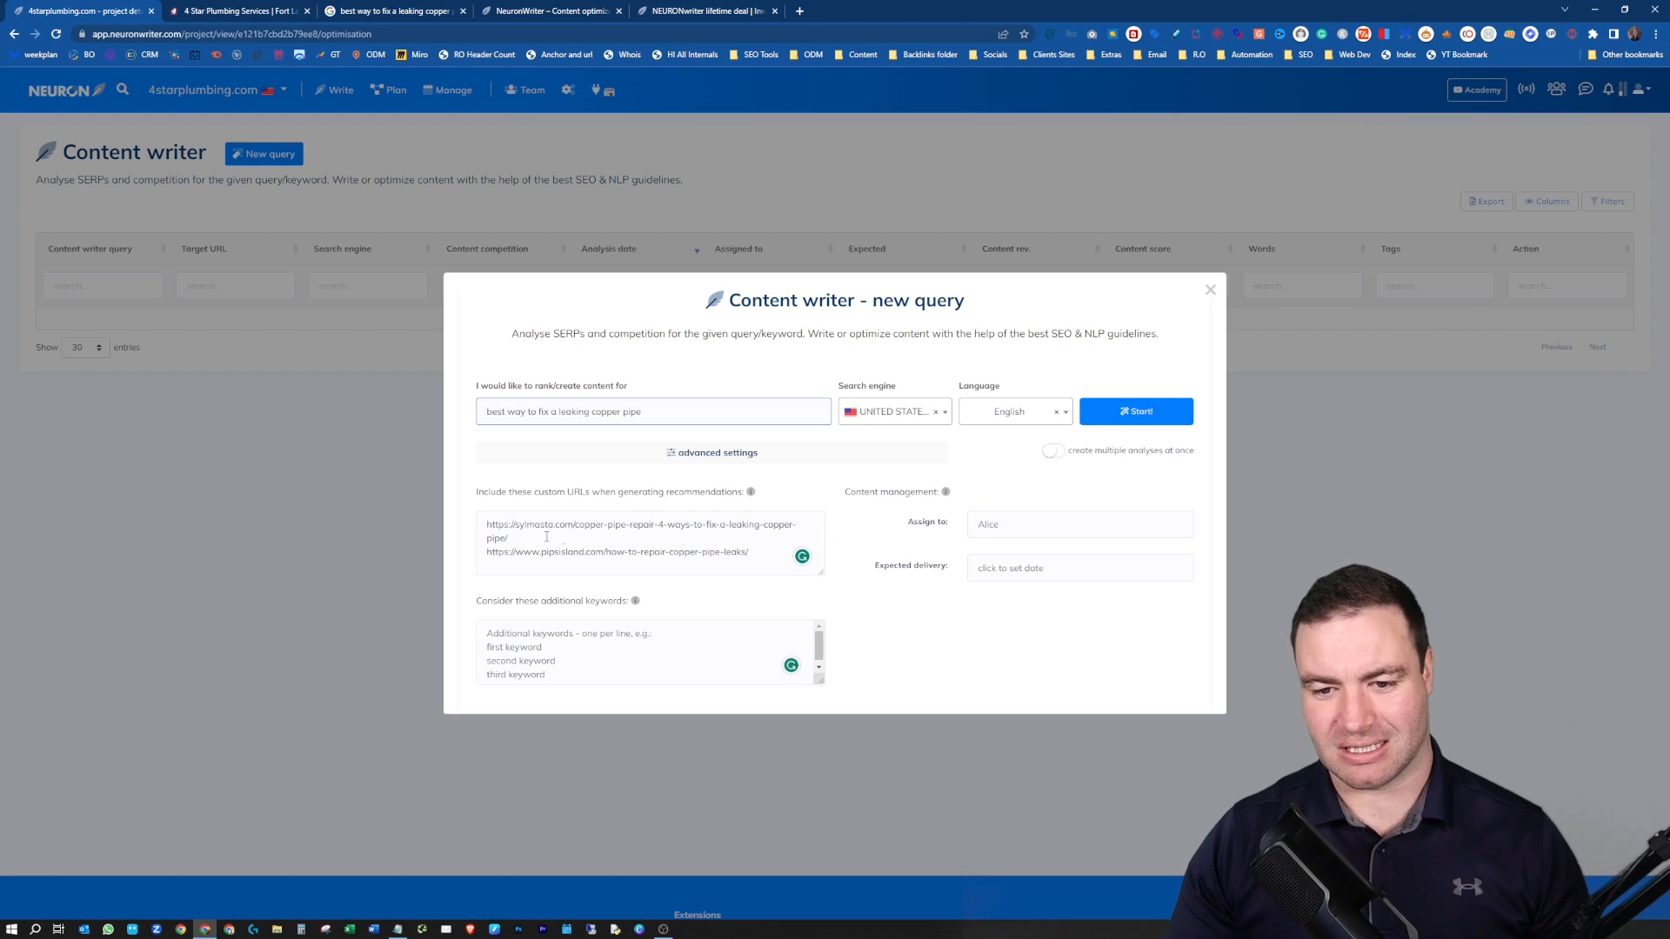
Run the query analysis and open its content editor with the rank 1 YouTube video excluded from the competitors.
left_click(1138, 411)
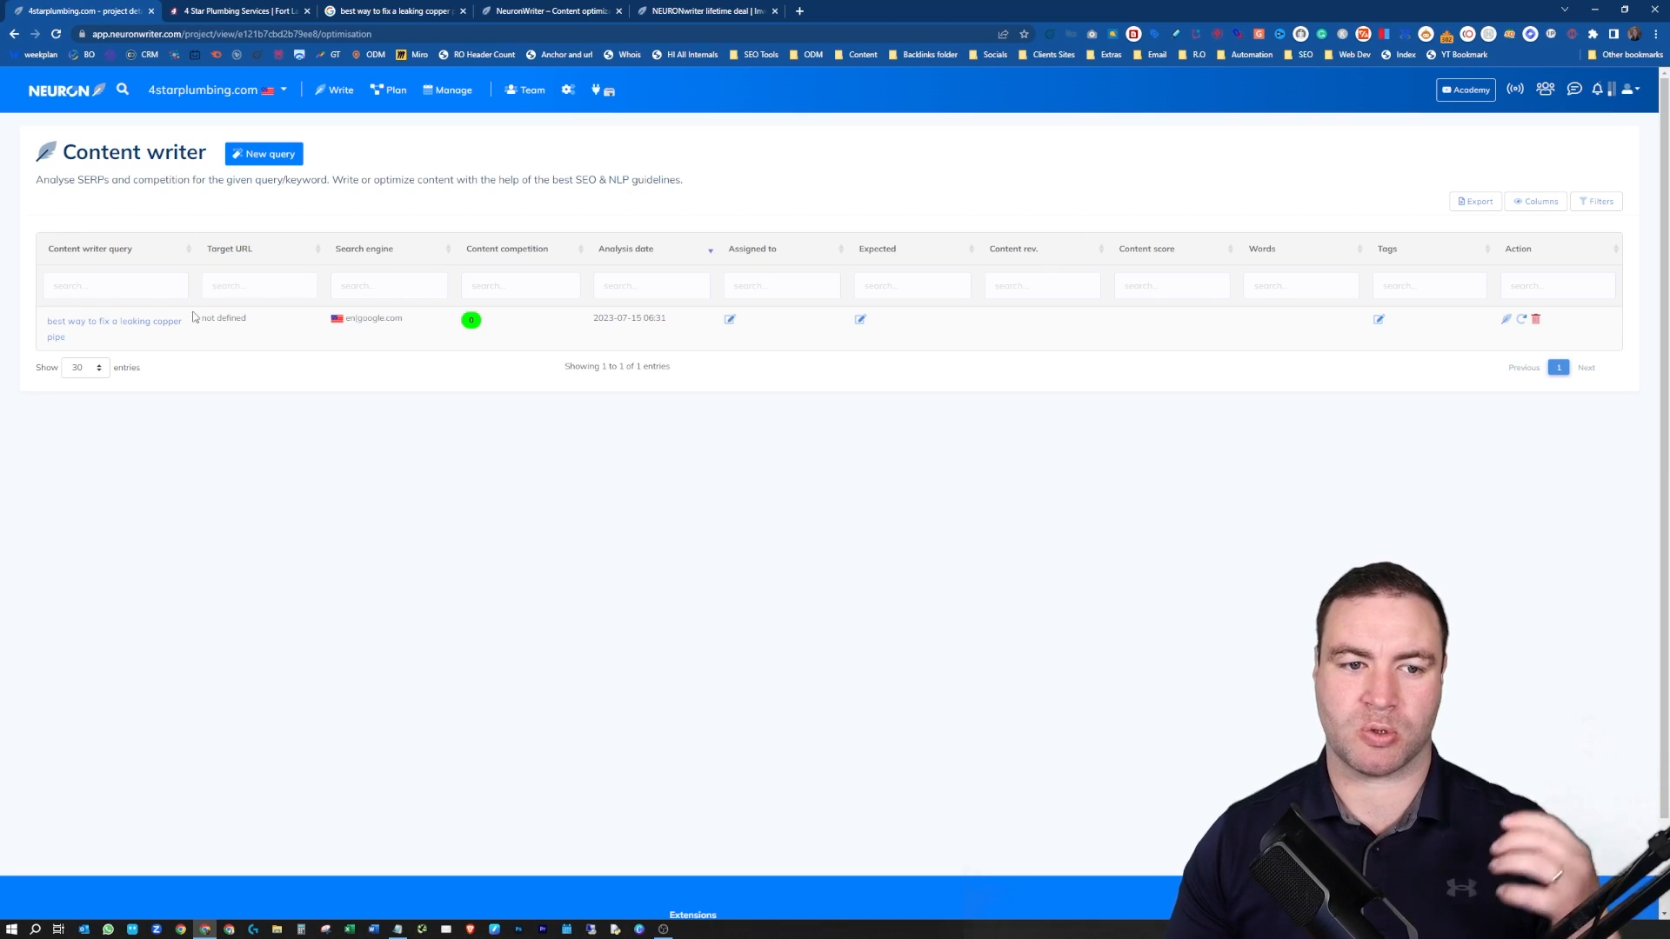
left_click(140, 326)
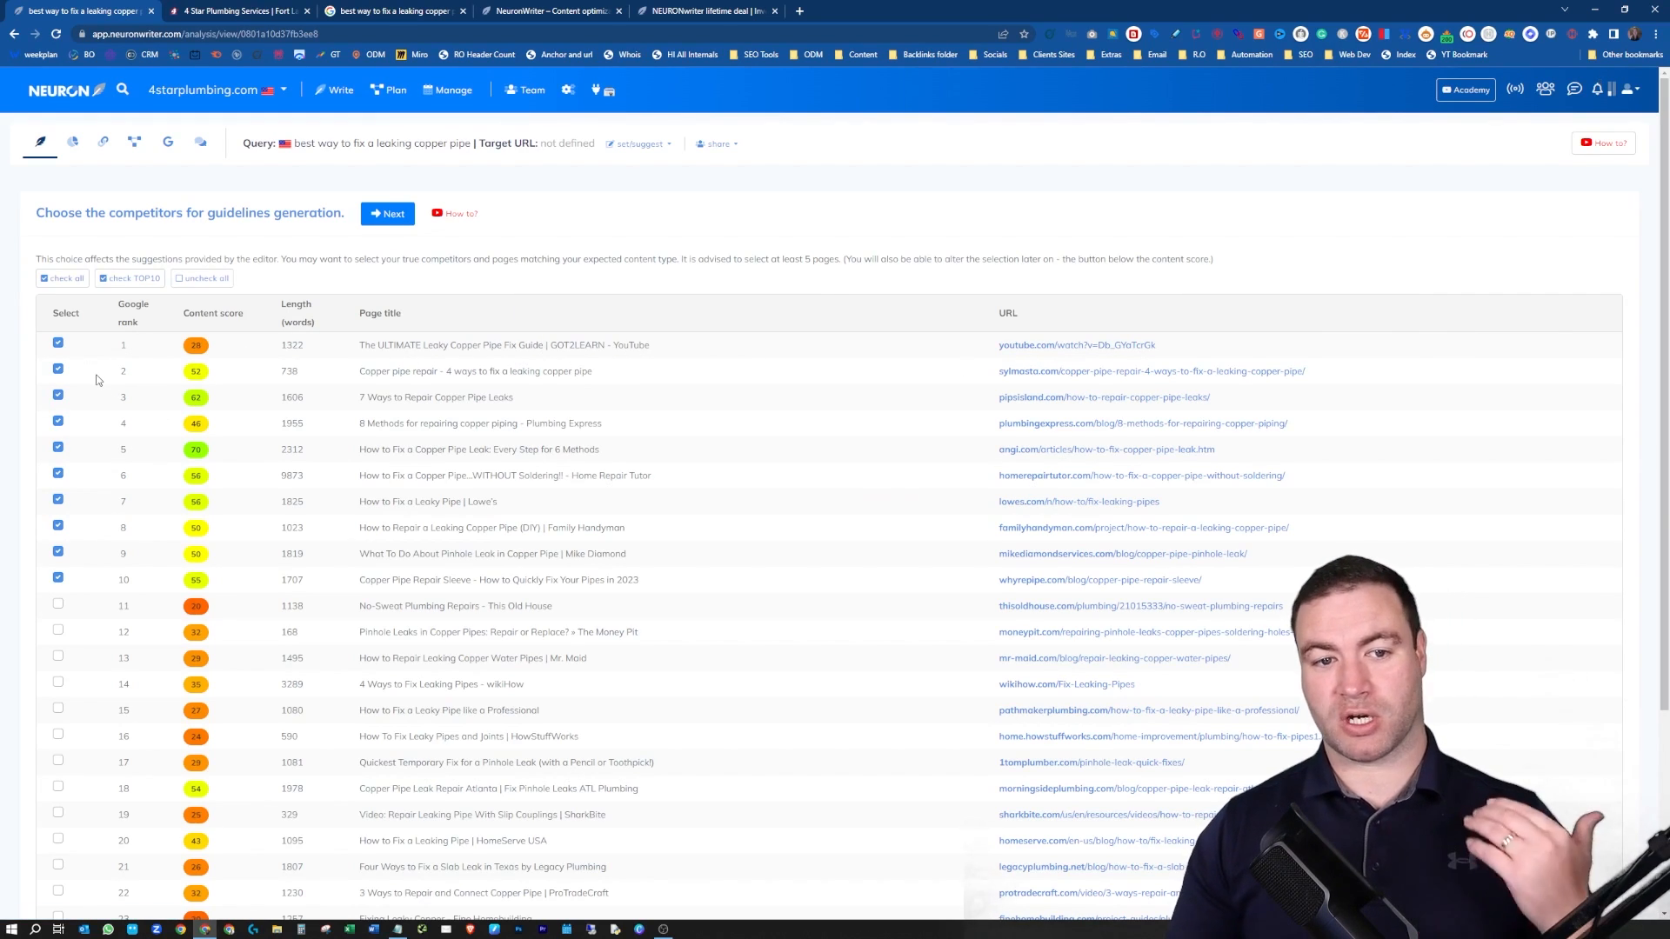
left_click(57, 343)
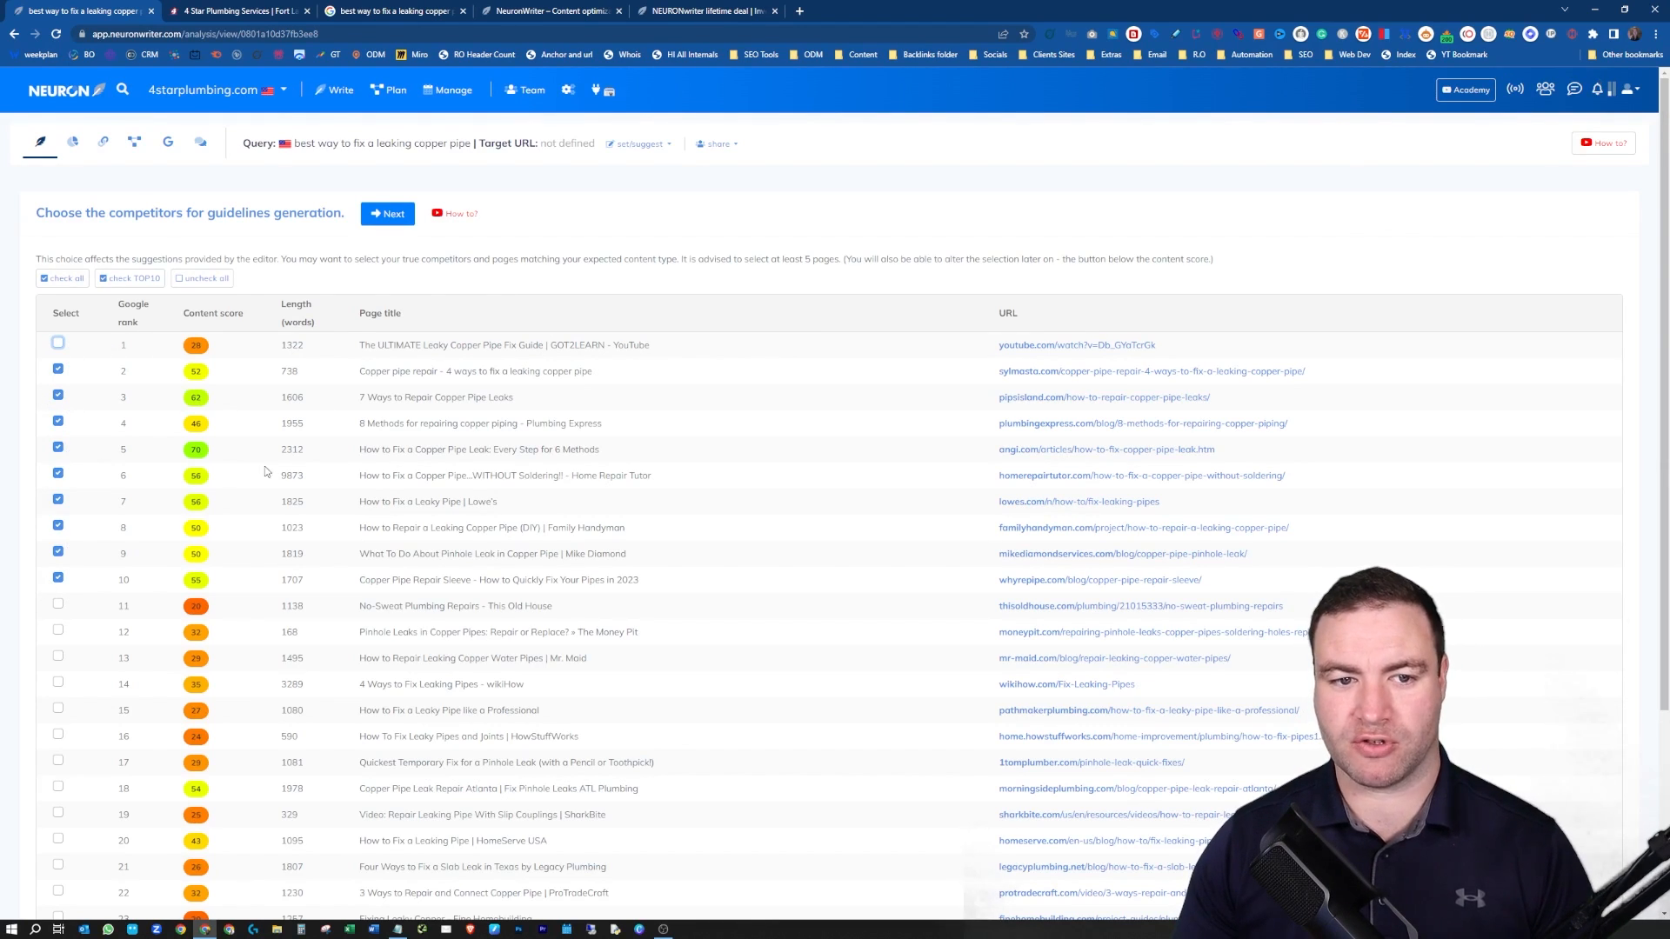
left_click(387, 214)
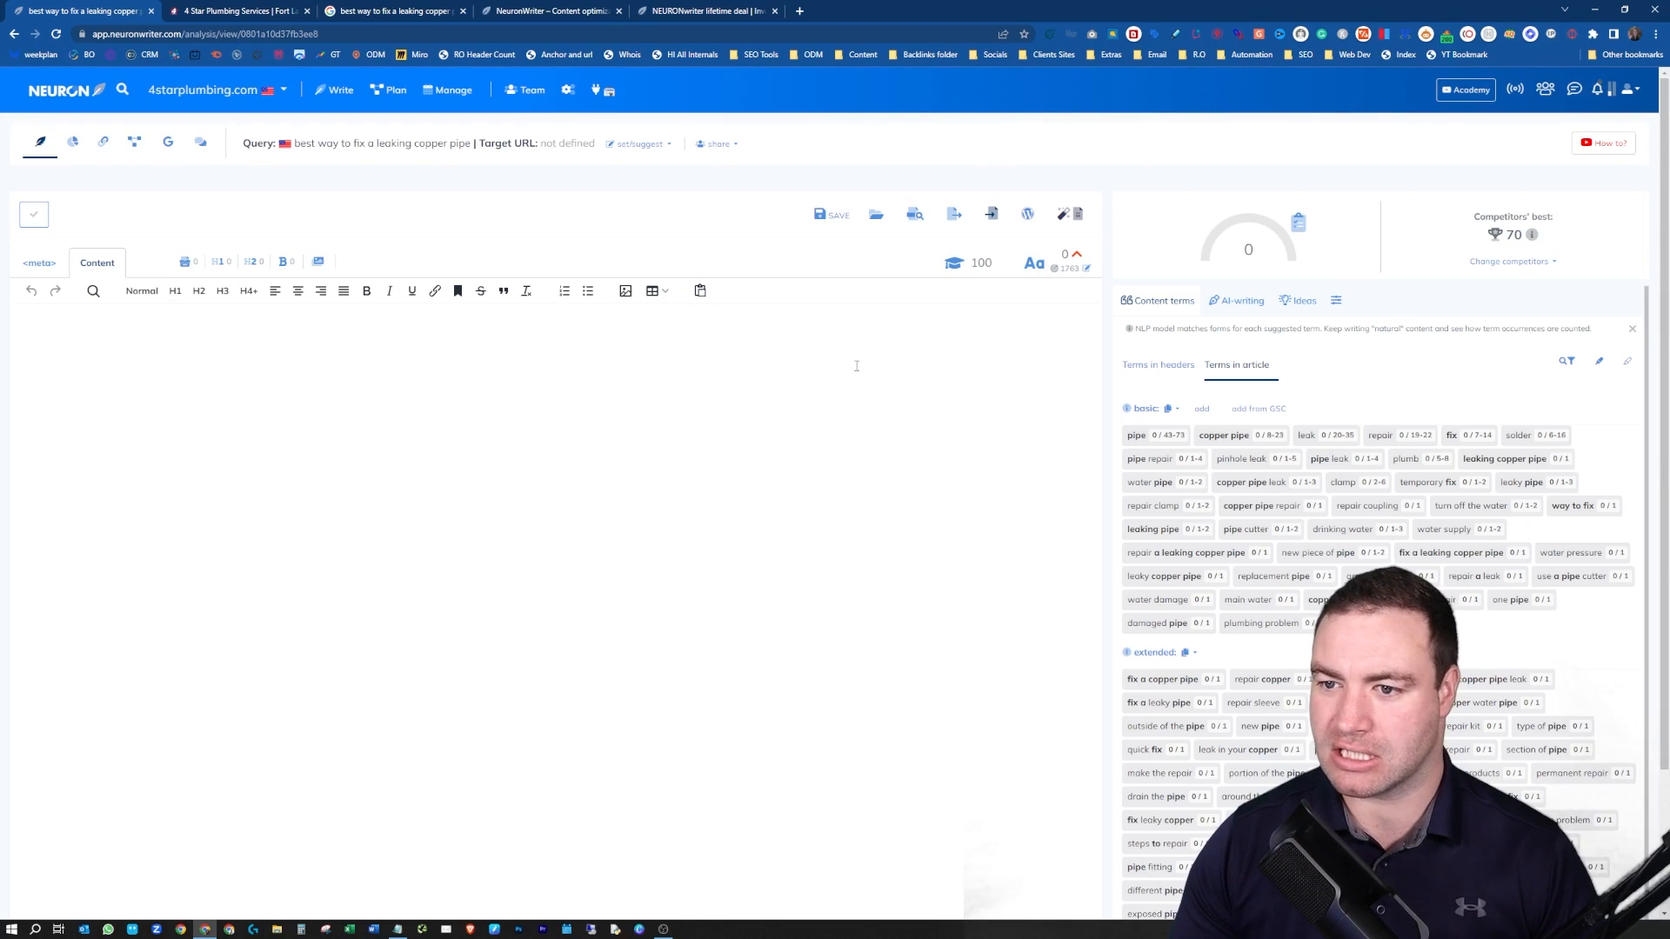
Examine the suggested terms for the meta title and description, the article body, and the H1 and H2 headers.
left_click(195, 485)
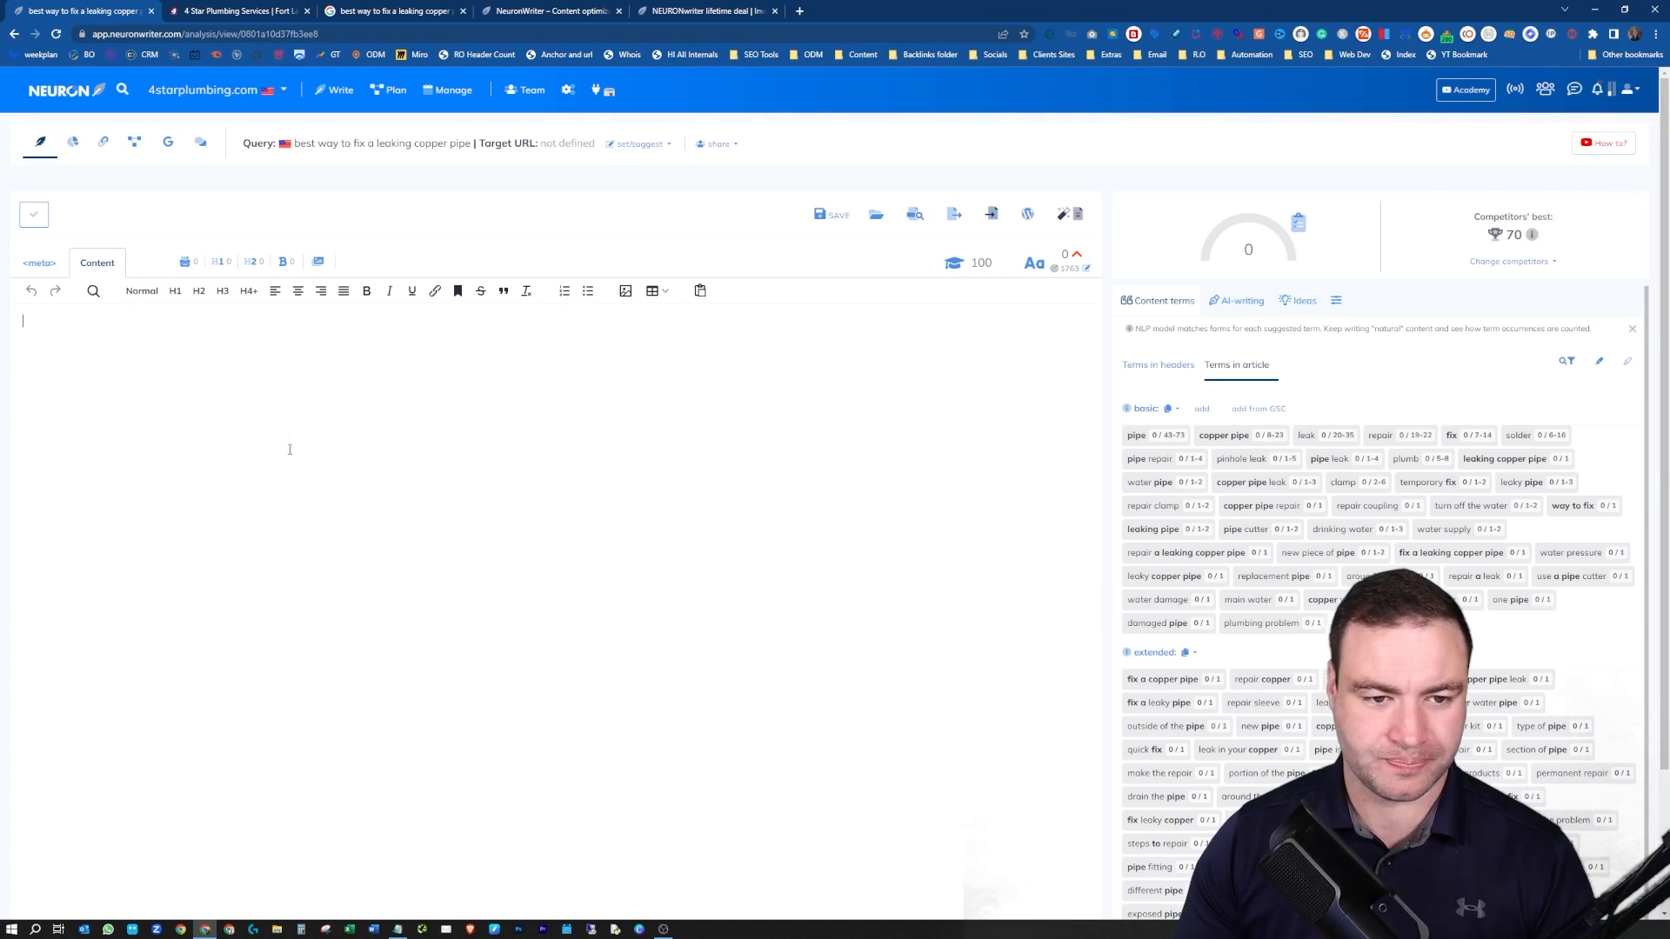
left_click(226, 416)
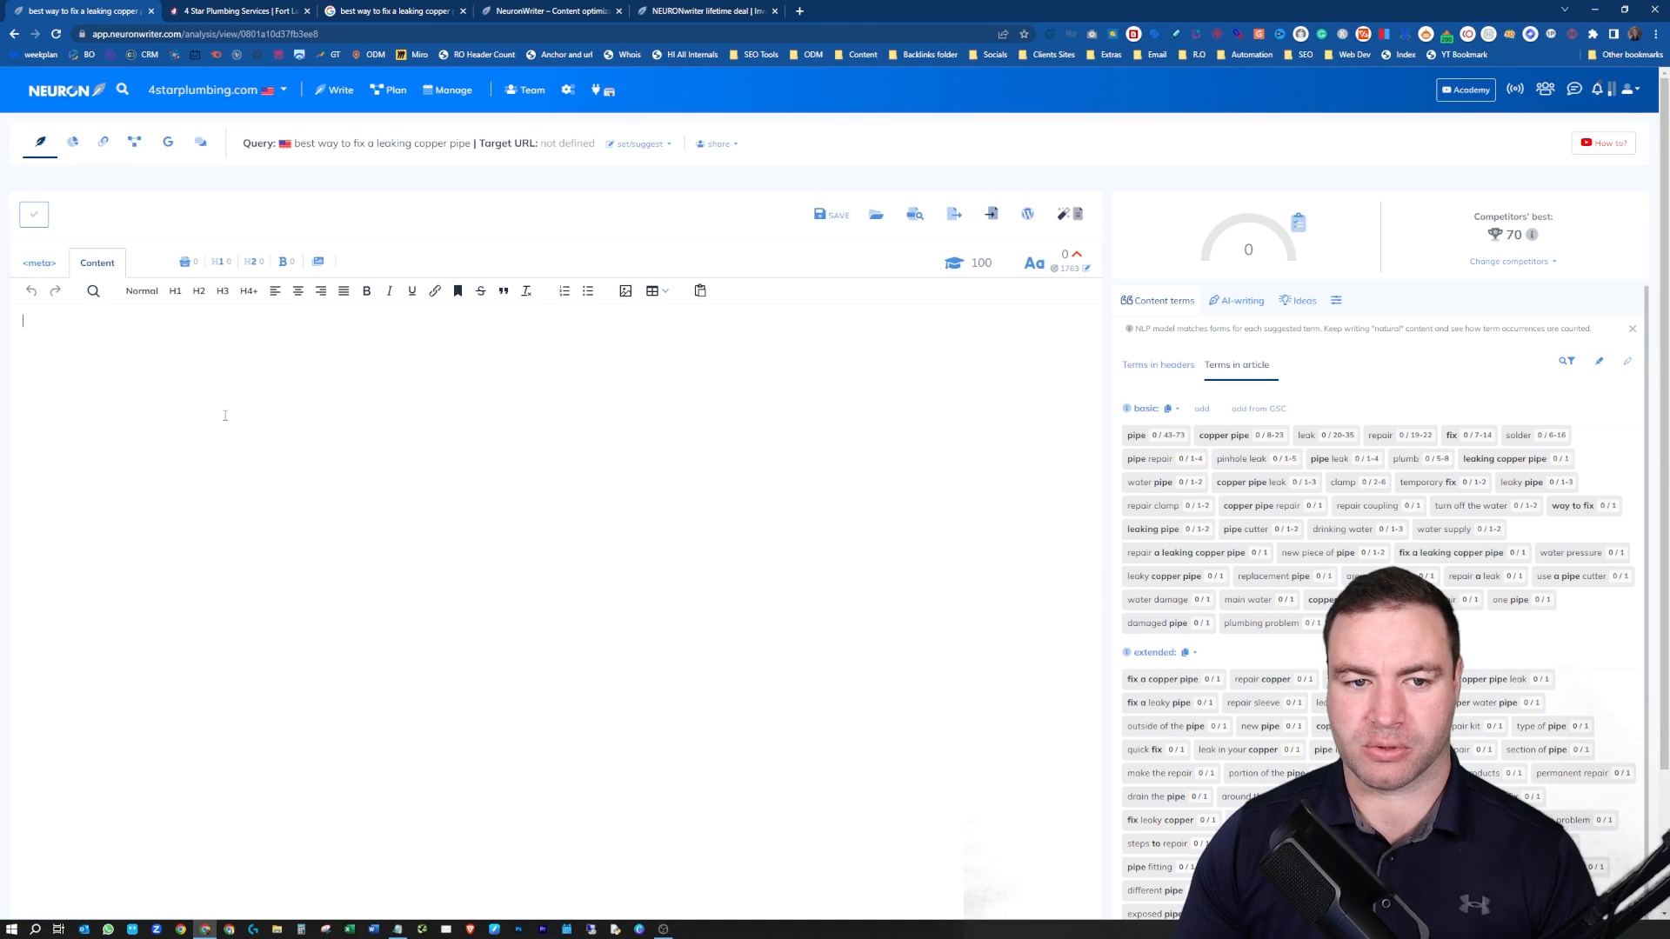
left_click(39, 262)
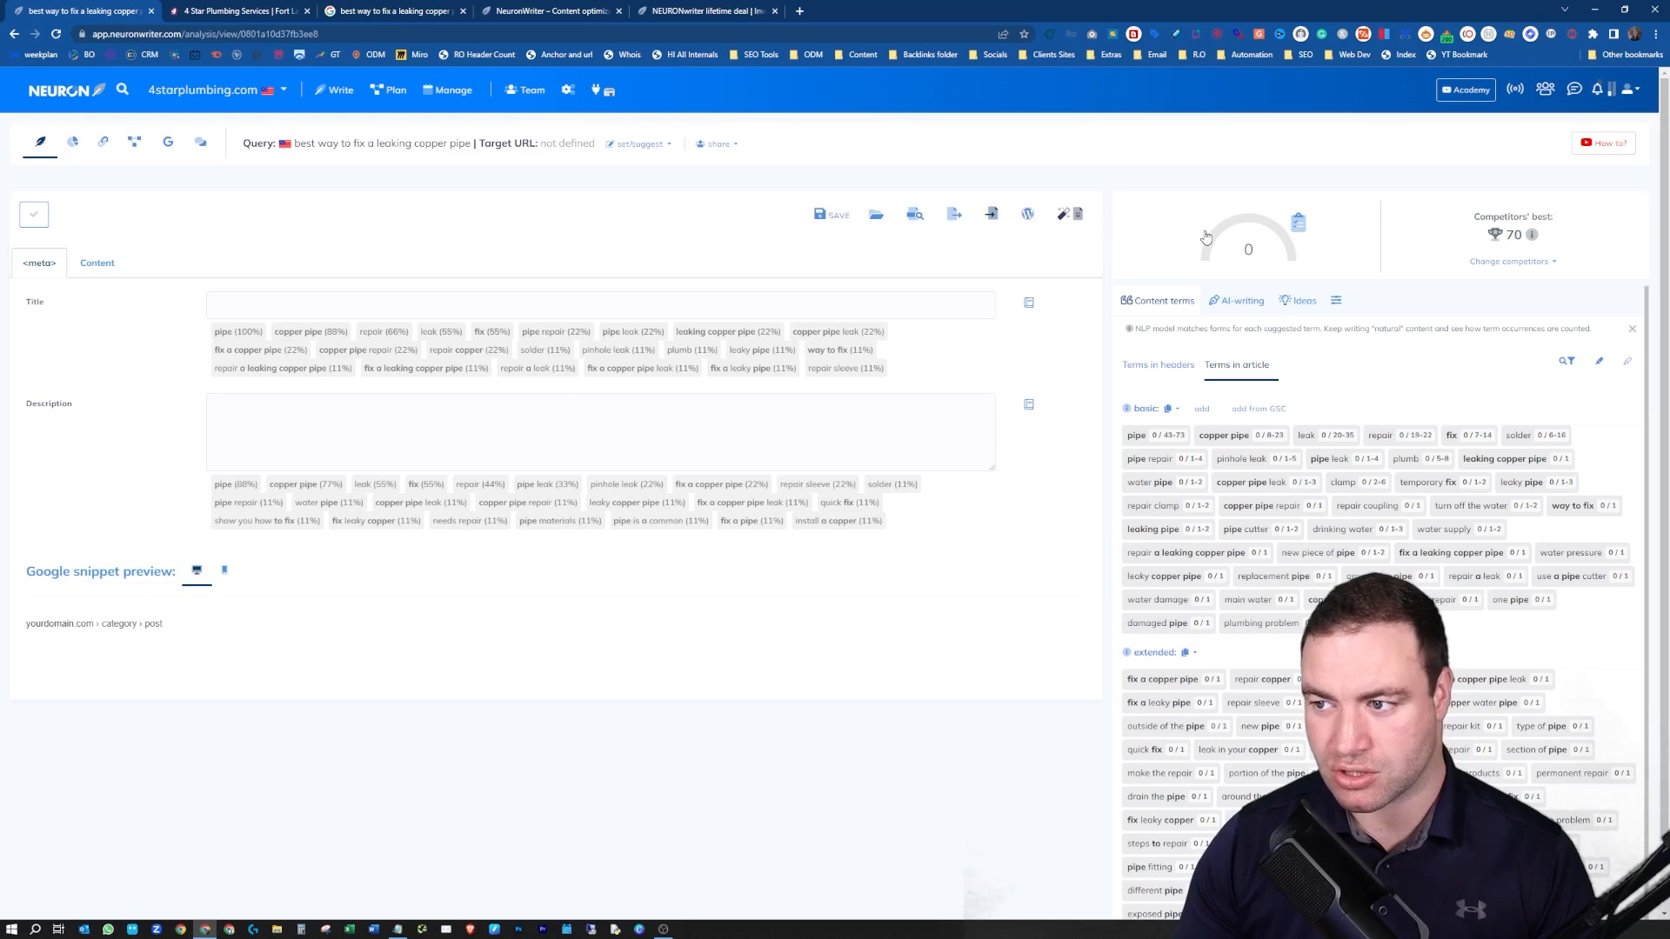
left_click(106, 270)
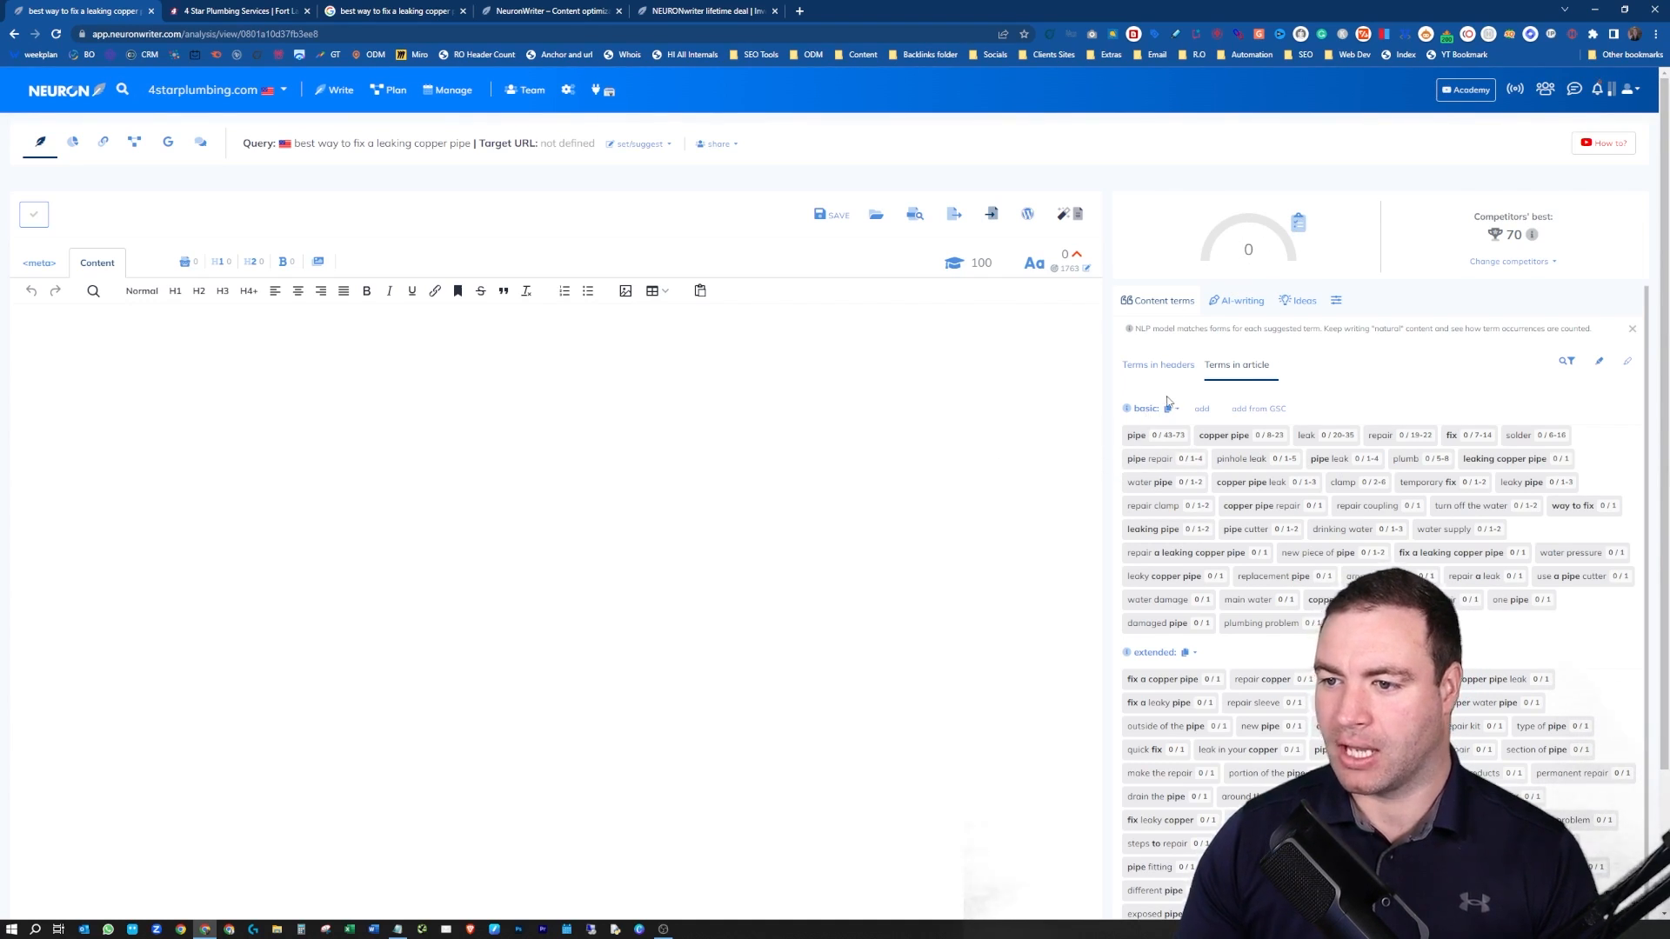
scroll(1168, 401, "down", 1)
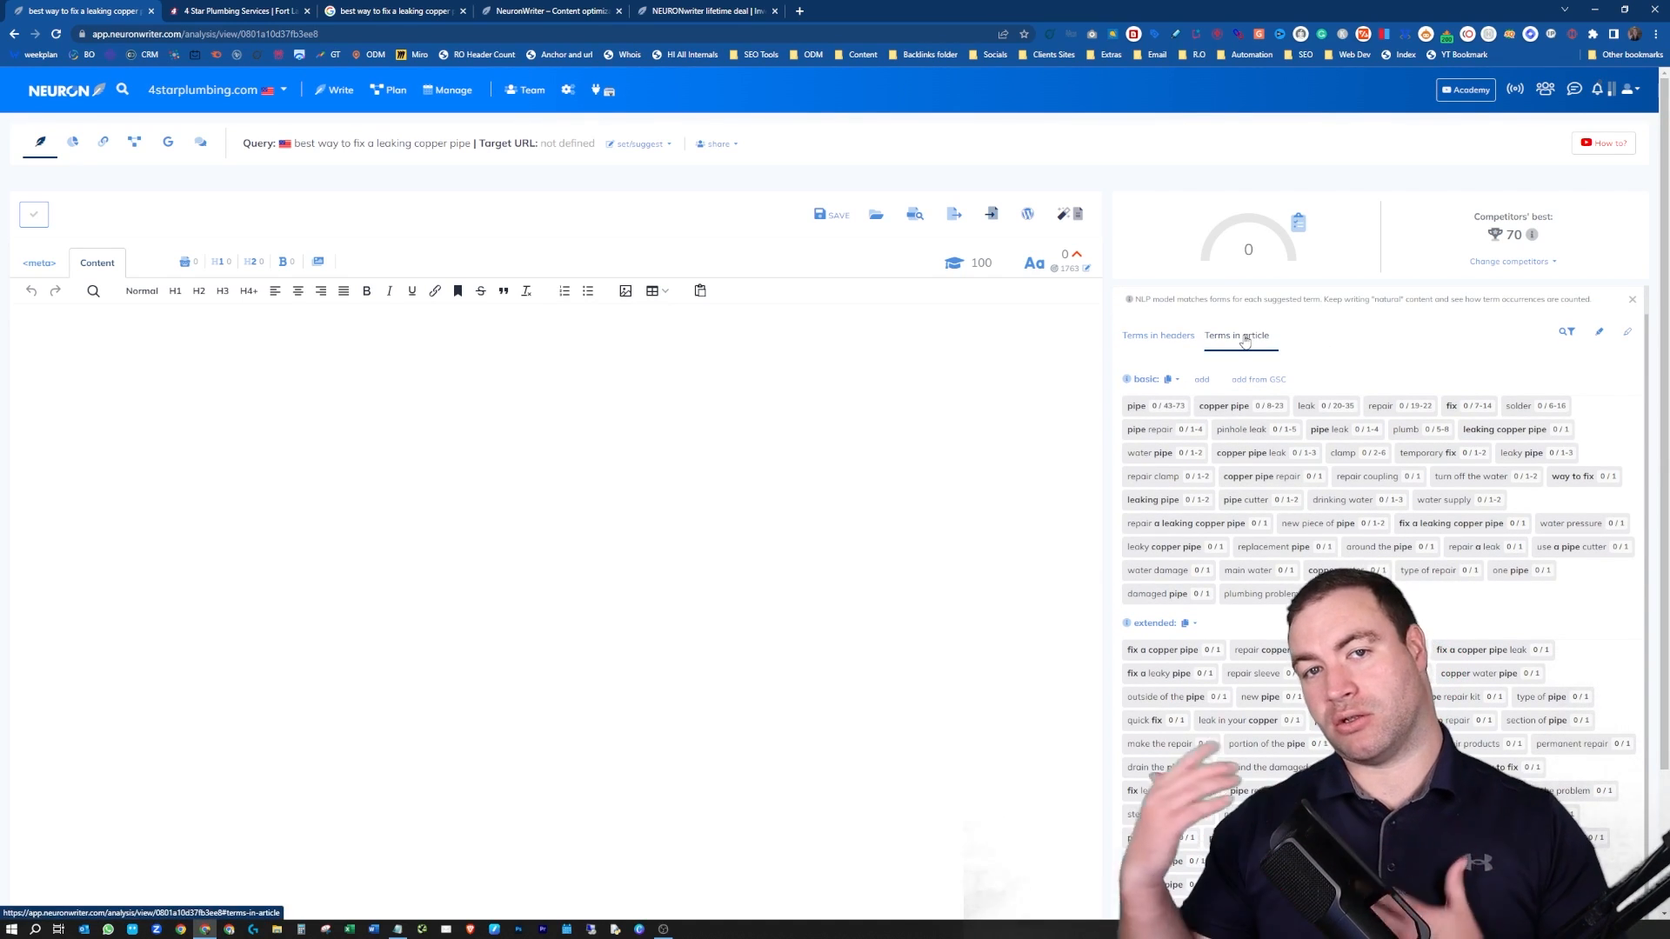
left_click(1157, 335)
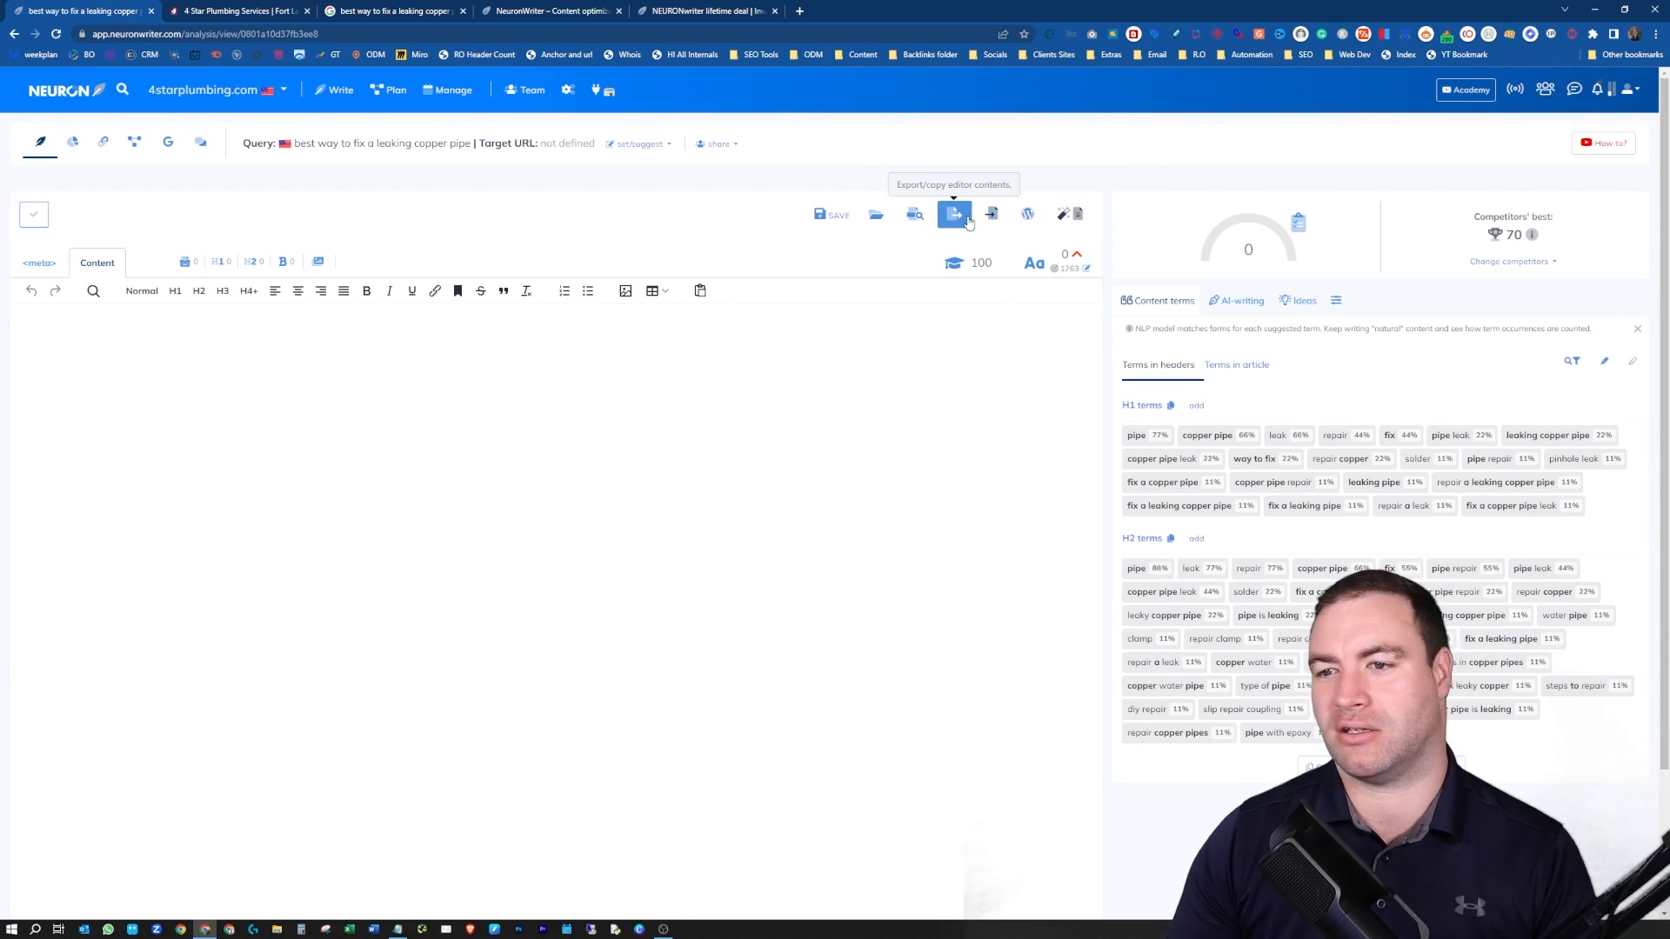
left_click(827, 217)
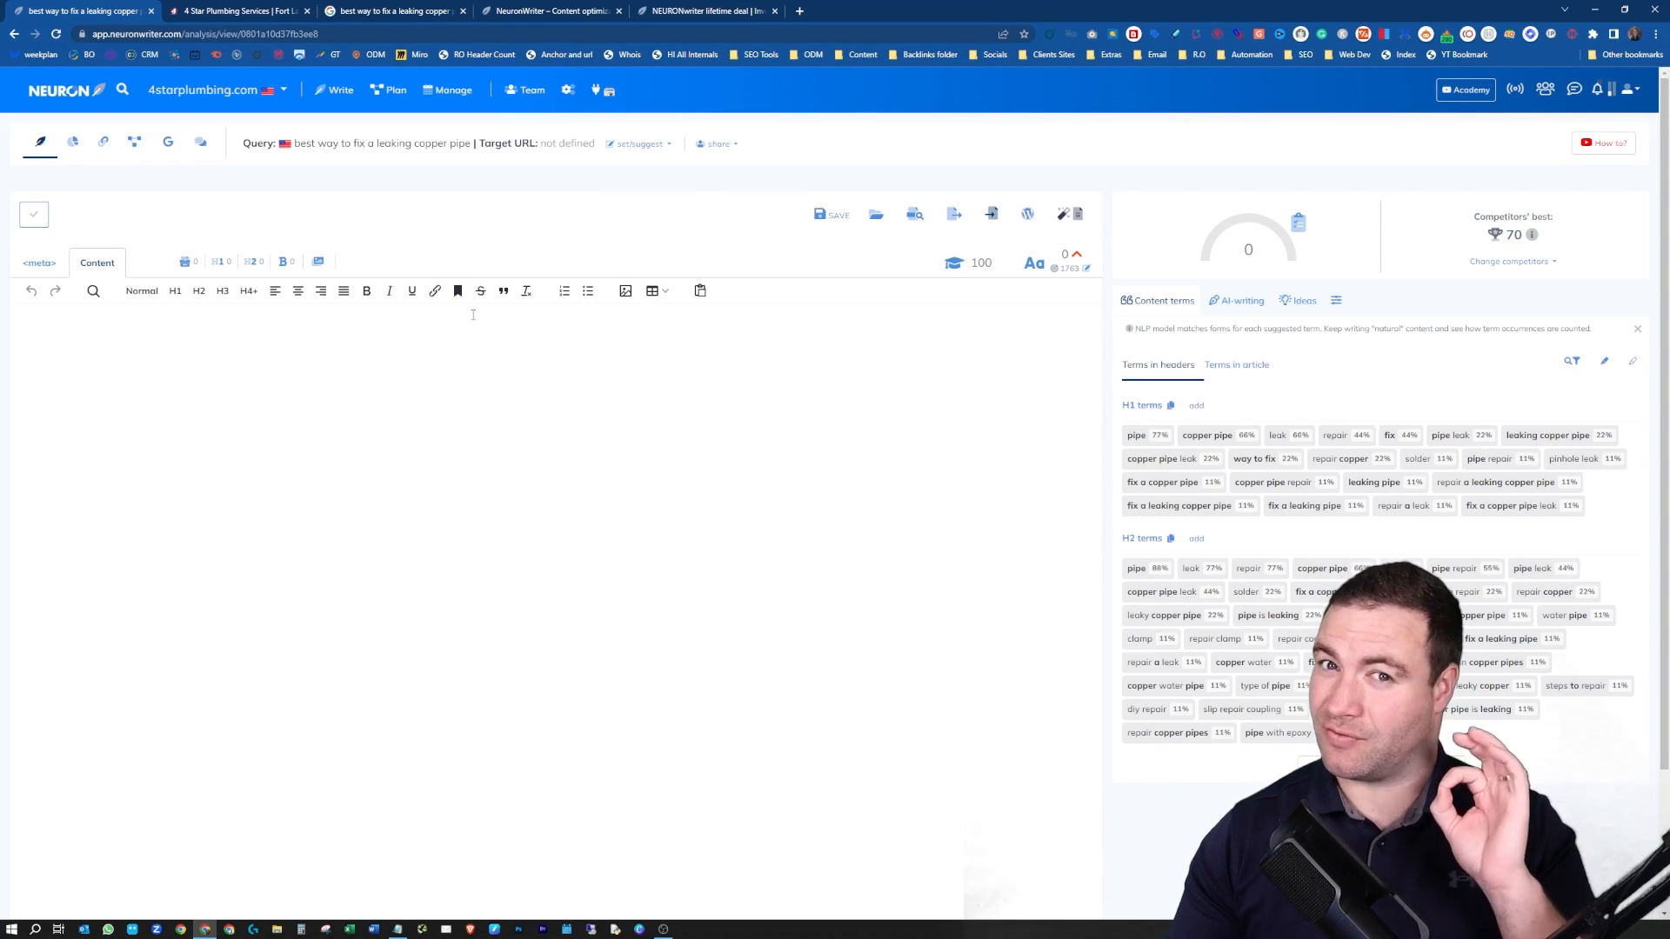
Update the competitors' Moz parameters, reload the analysis and review the refreshed competition table.
left_click(73, 143)
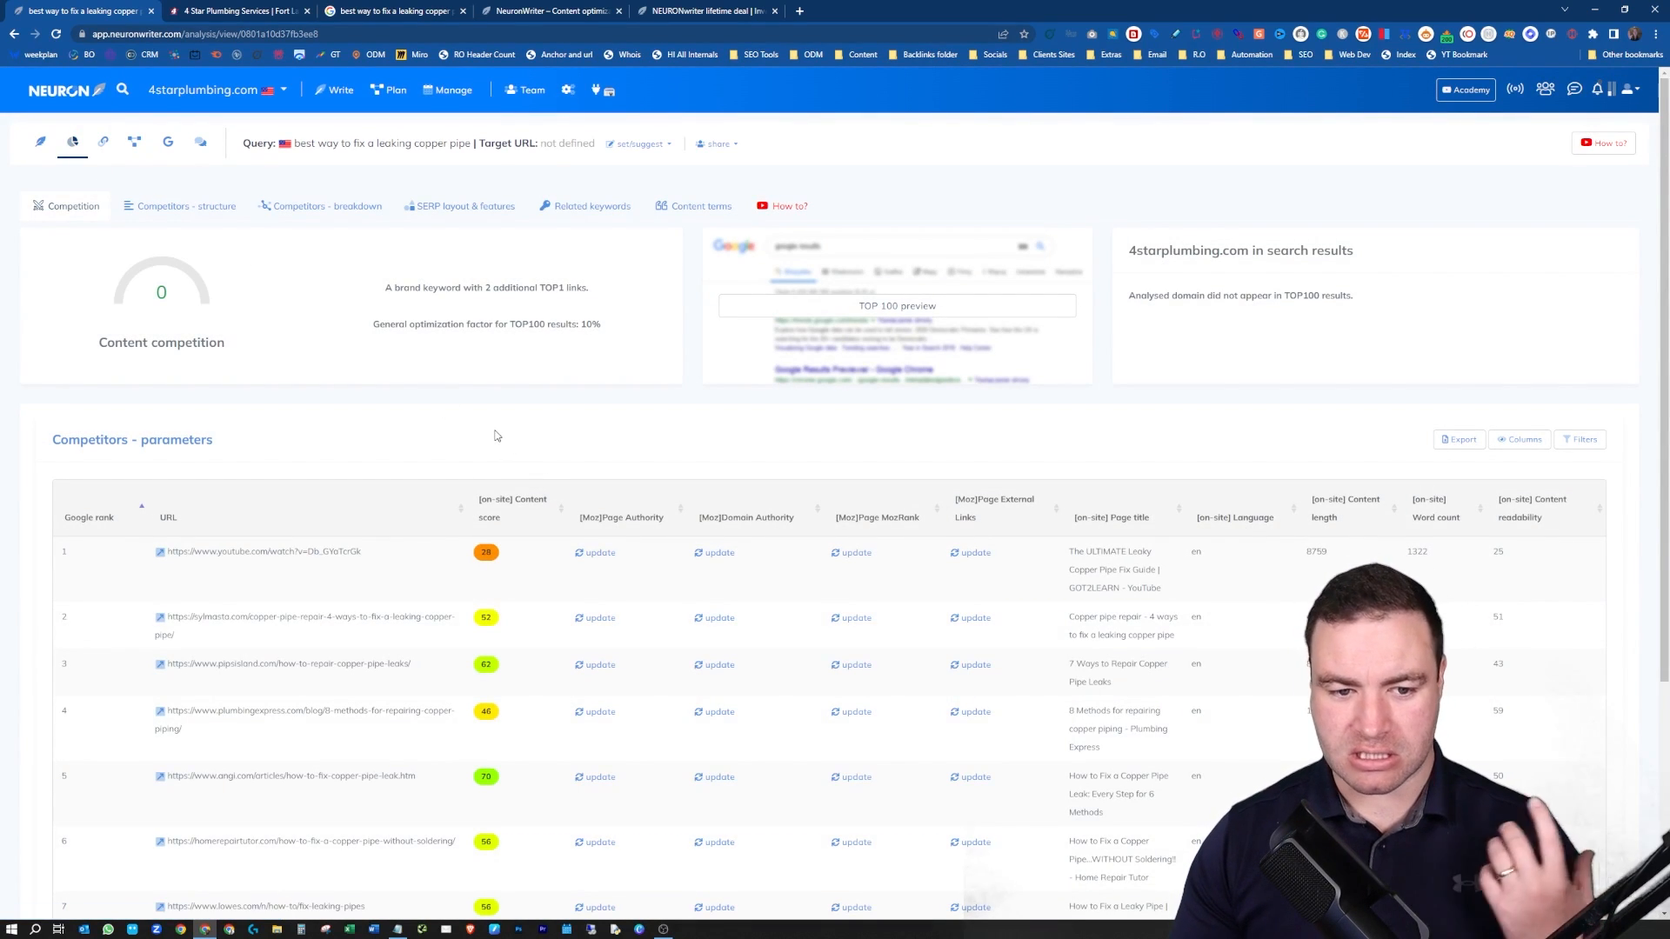
scroll(497, 438, "down", 3)
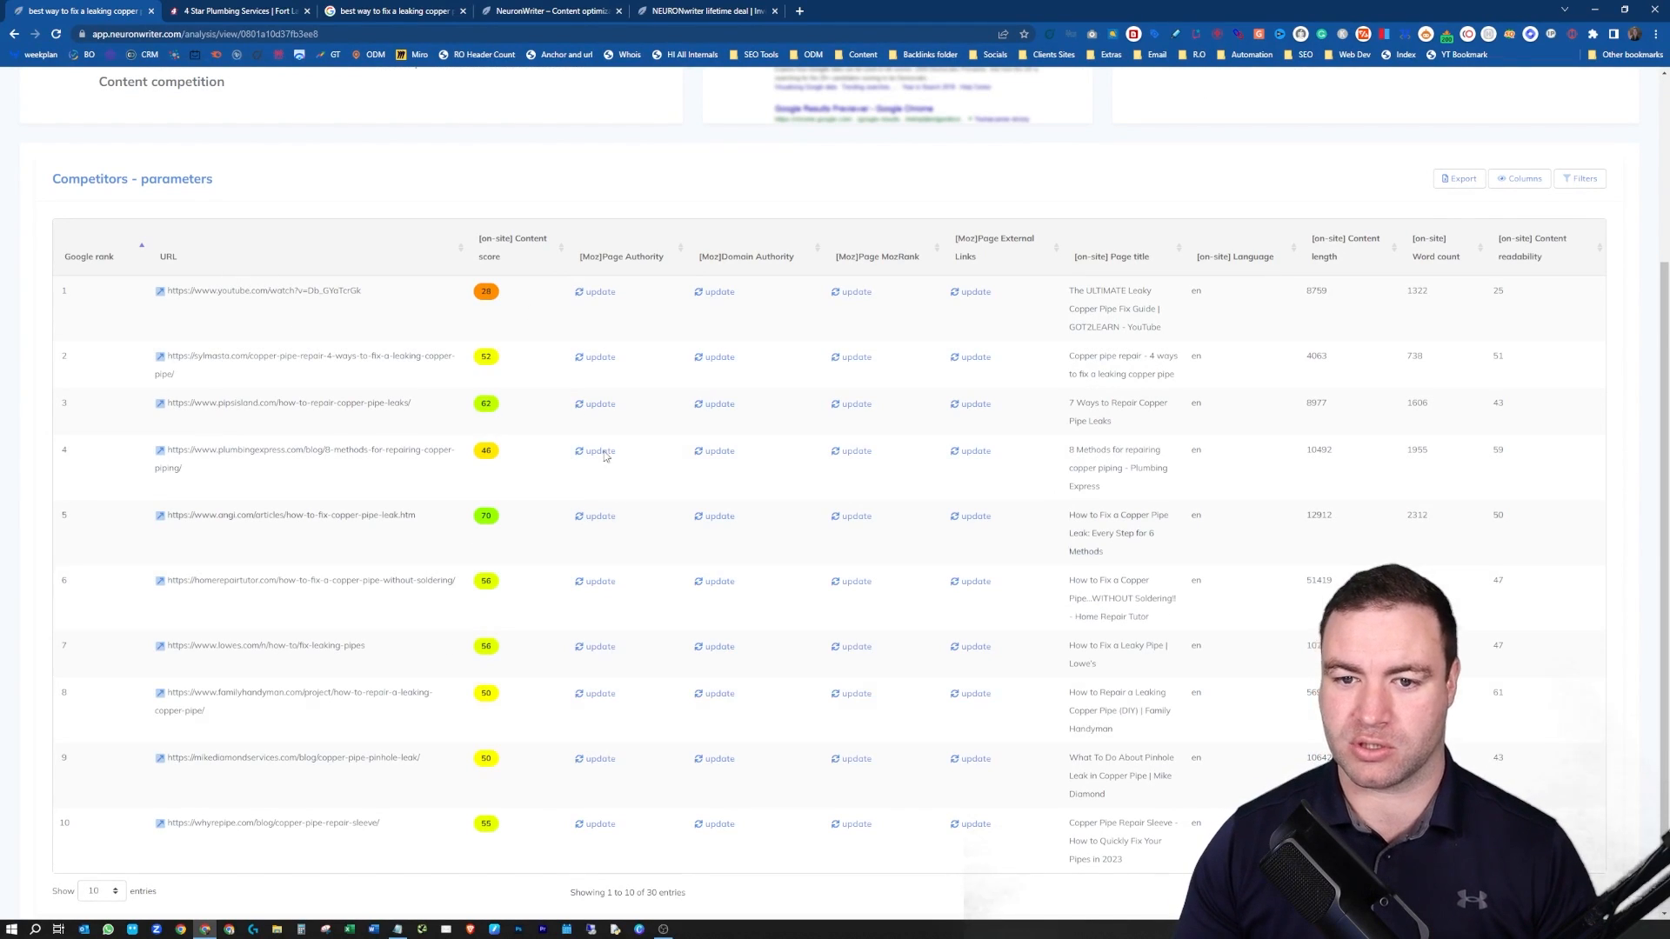
double_click(600, 358)
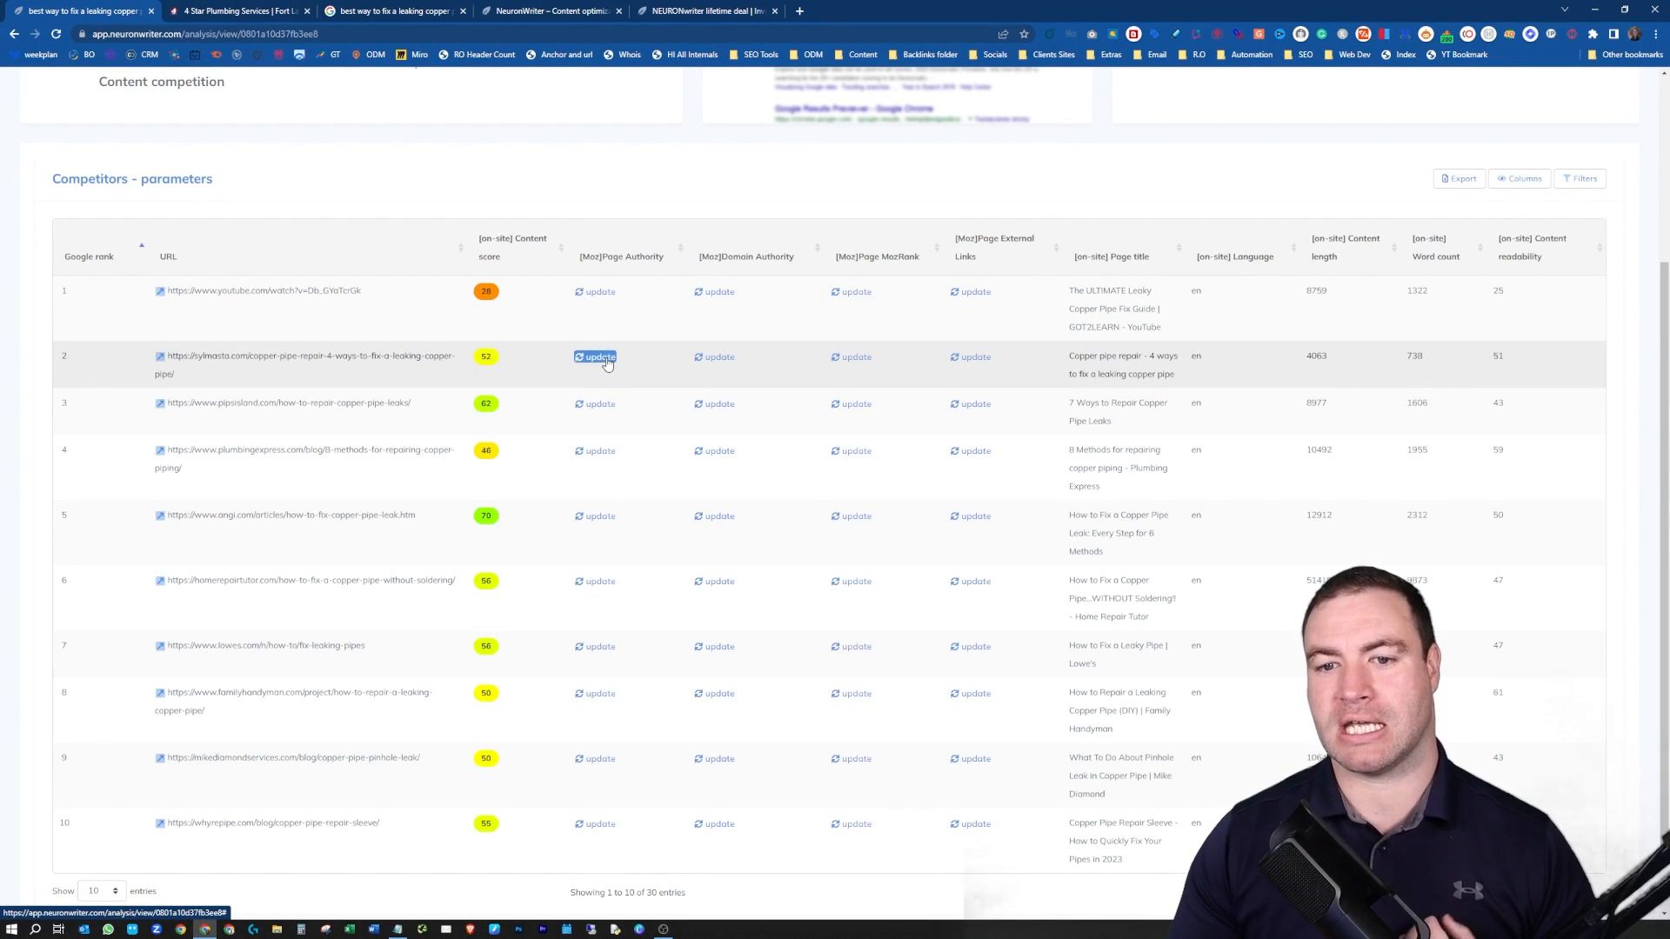
left_click(607, 360)
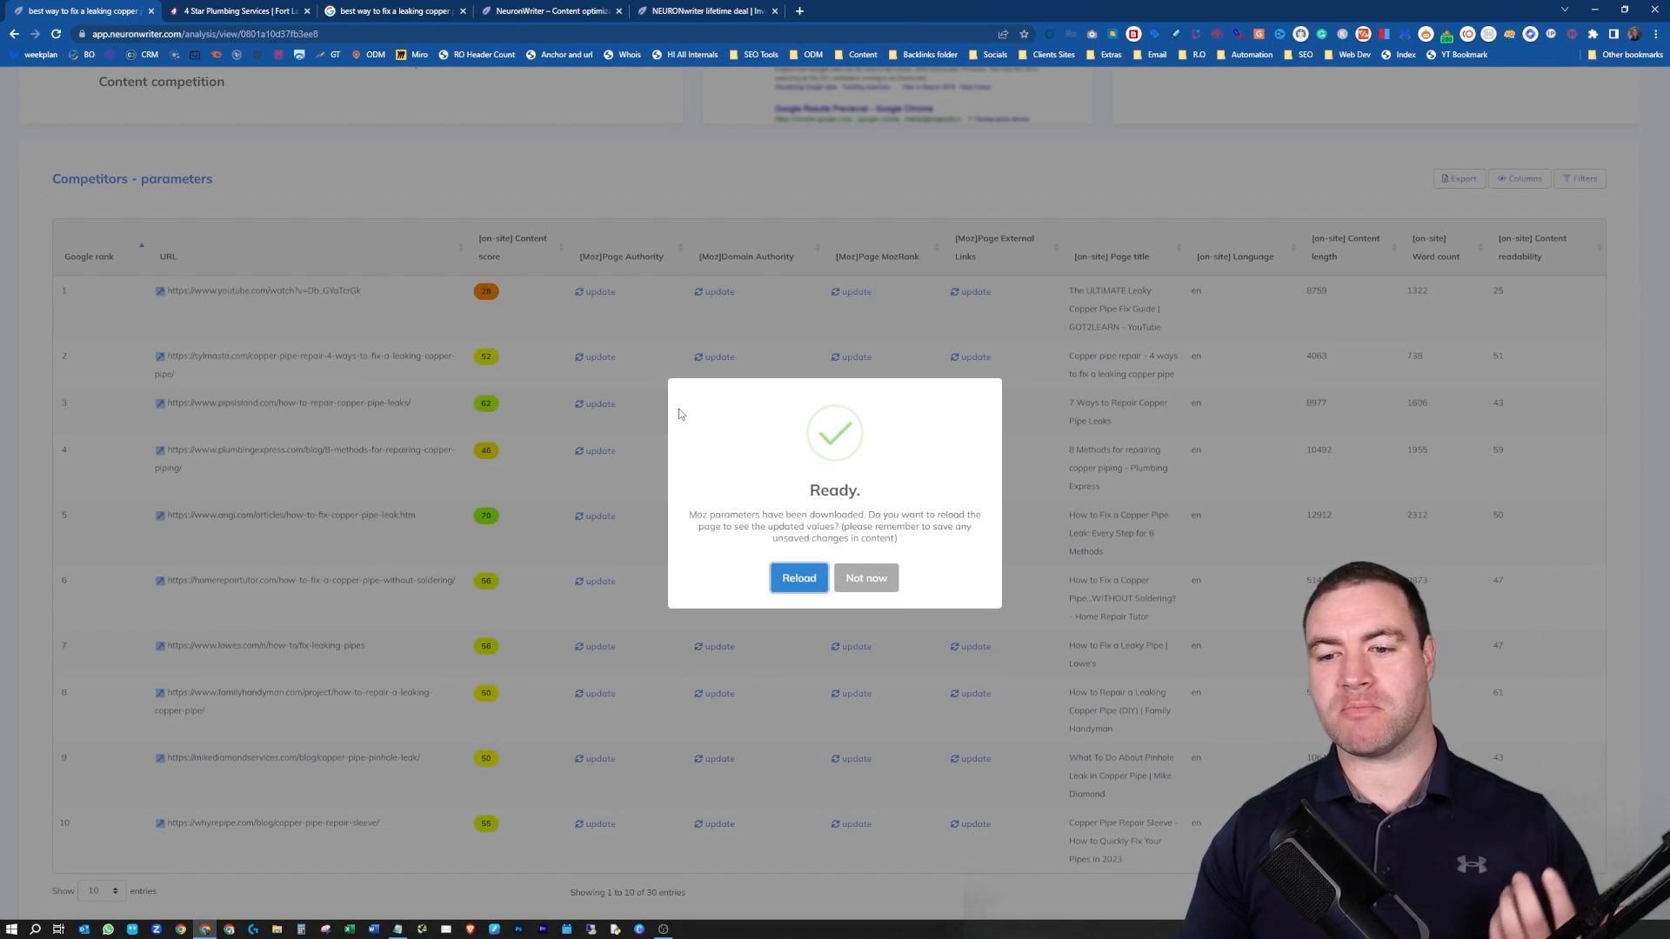
left_click(799, 577)
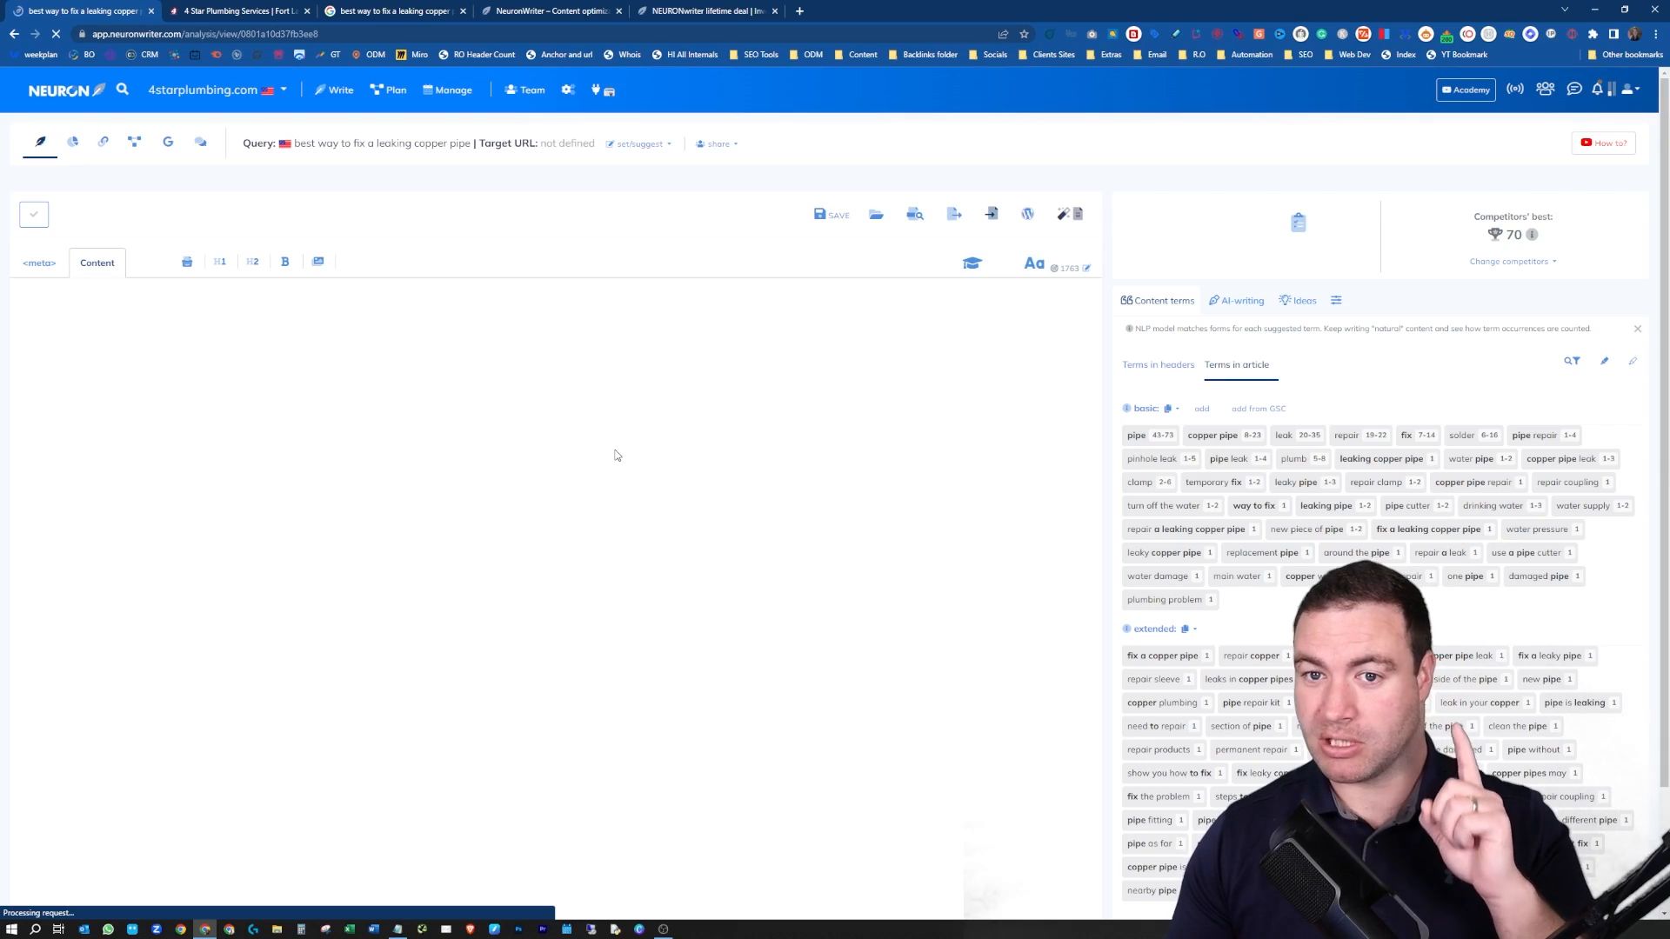
left_click(71, 142)
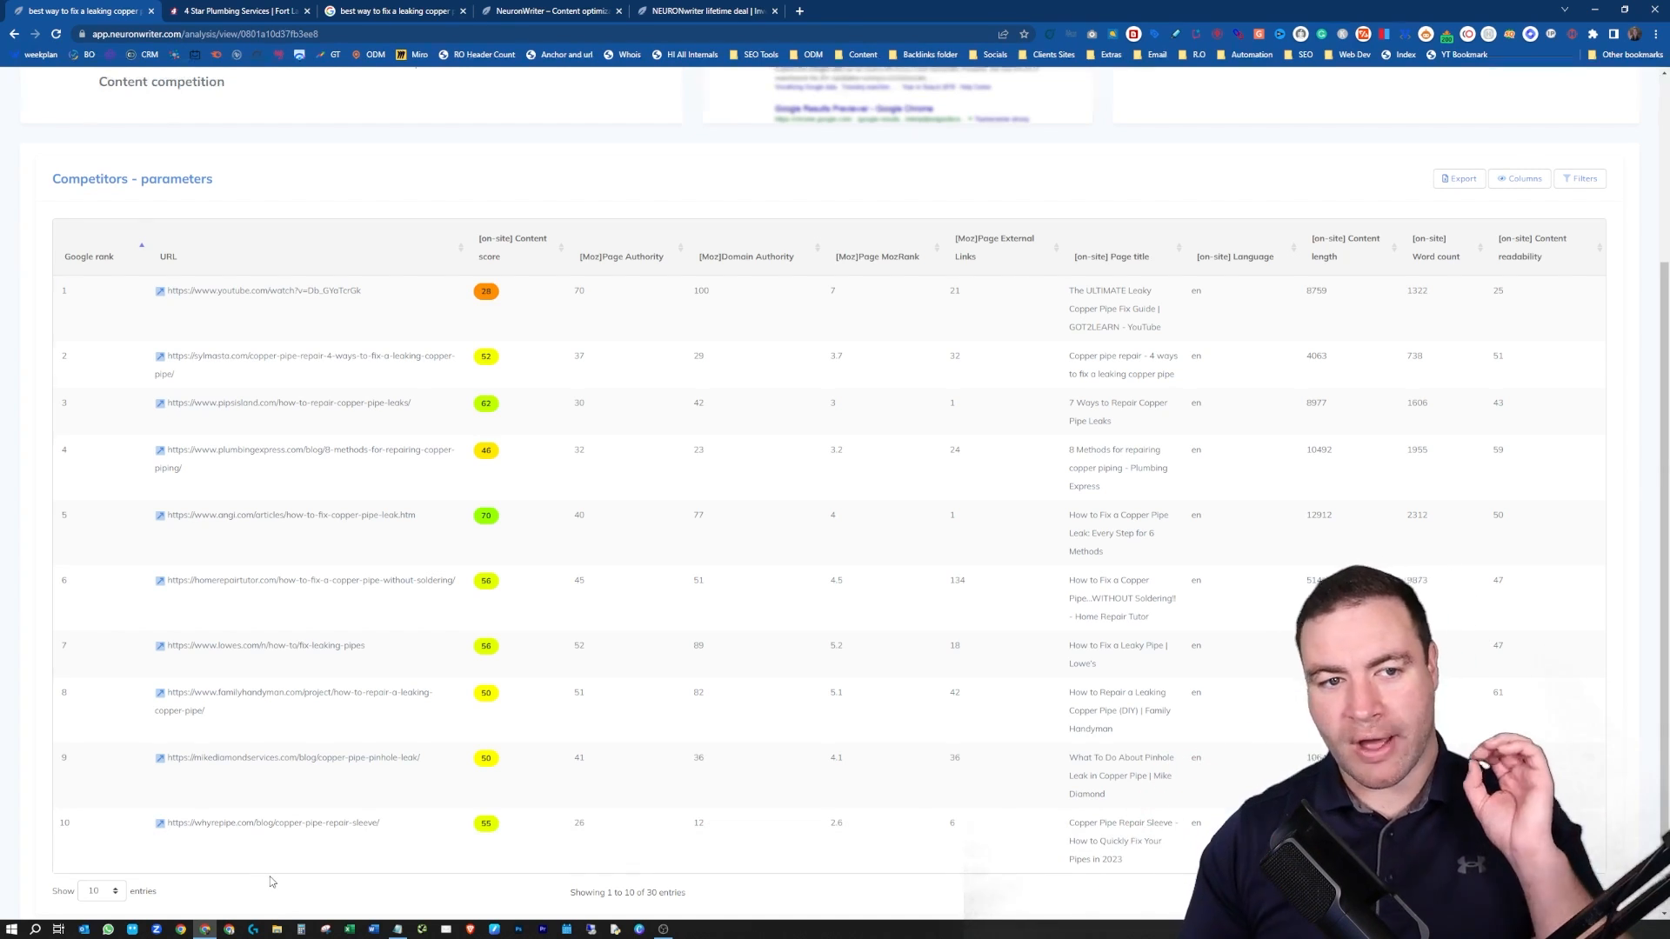
scroll(413, 484, "up", 3)
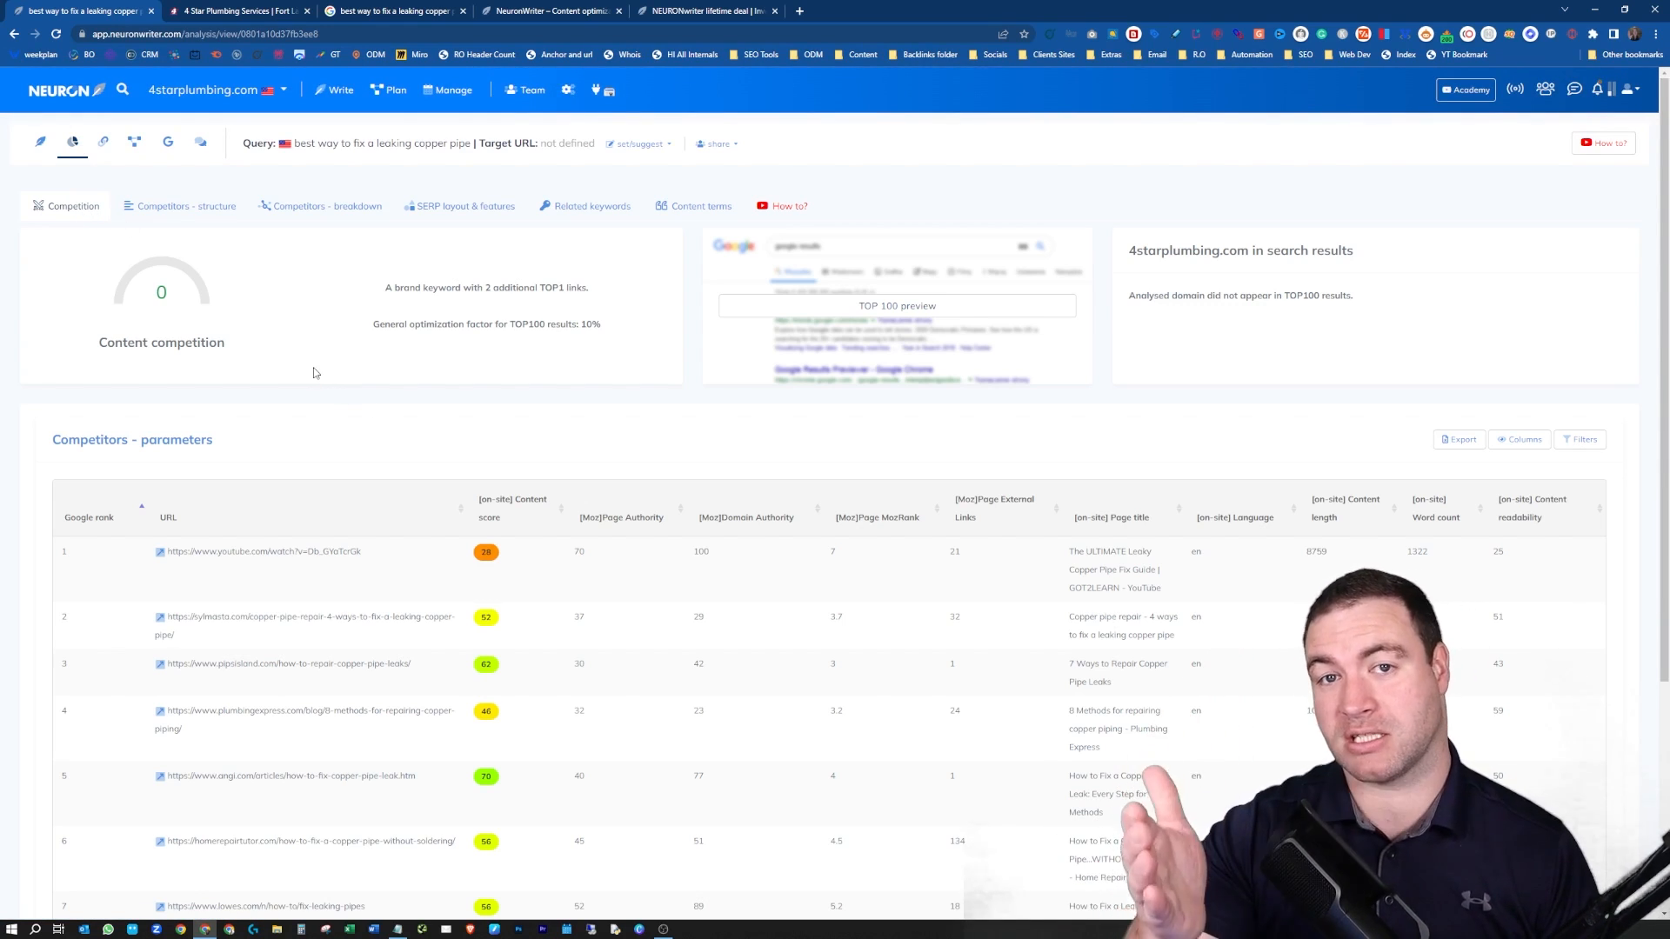
Examine the heading outlines of the rank 1 YouTube video and the rank 2 Sylmasta page in the competitors' structure overview.
left_click(201, 217)
scroll(261, 254, "down", 2)
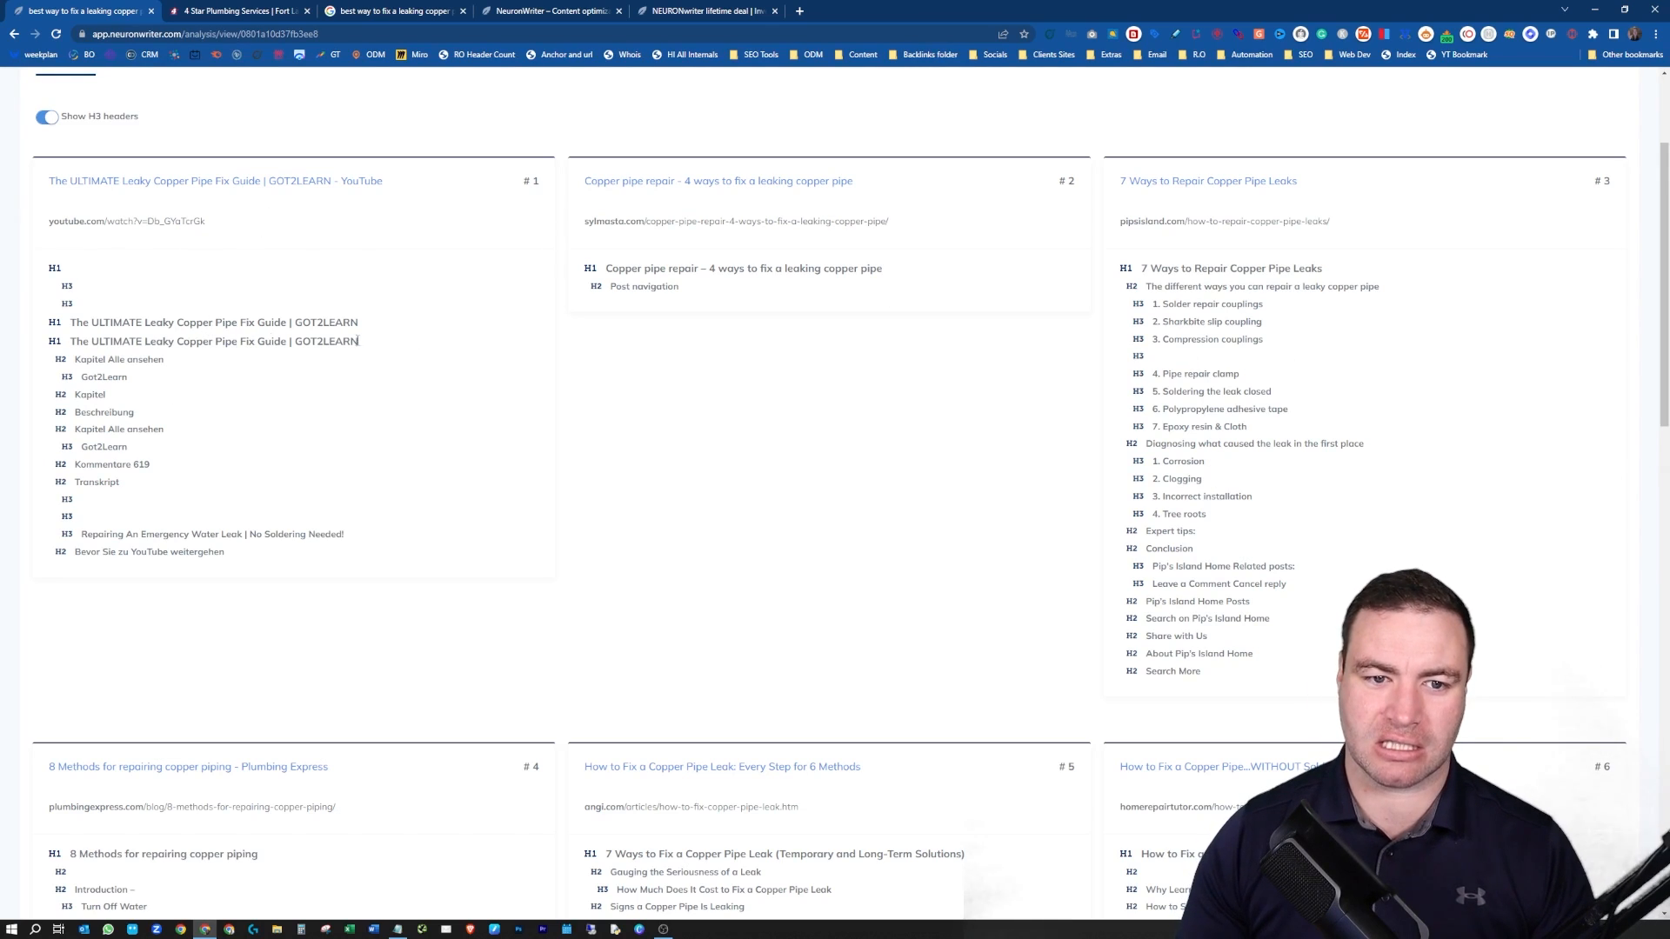
scroll(147, 359, "down", 1)
scroll(265, 213, "up", 2)
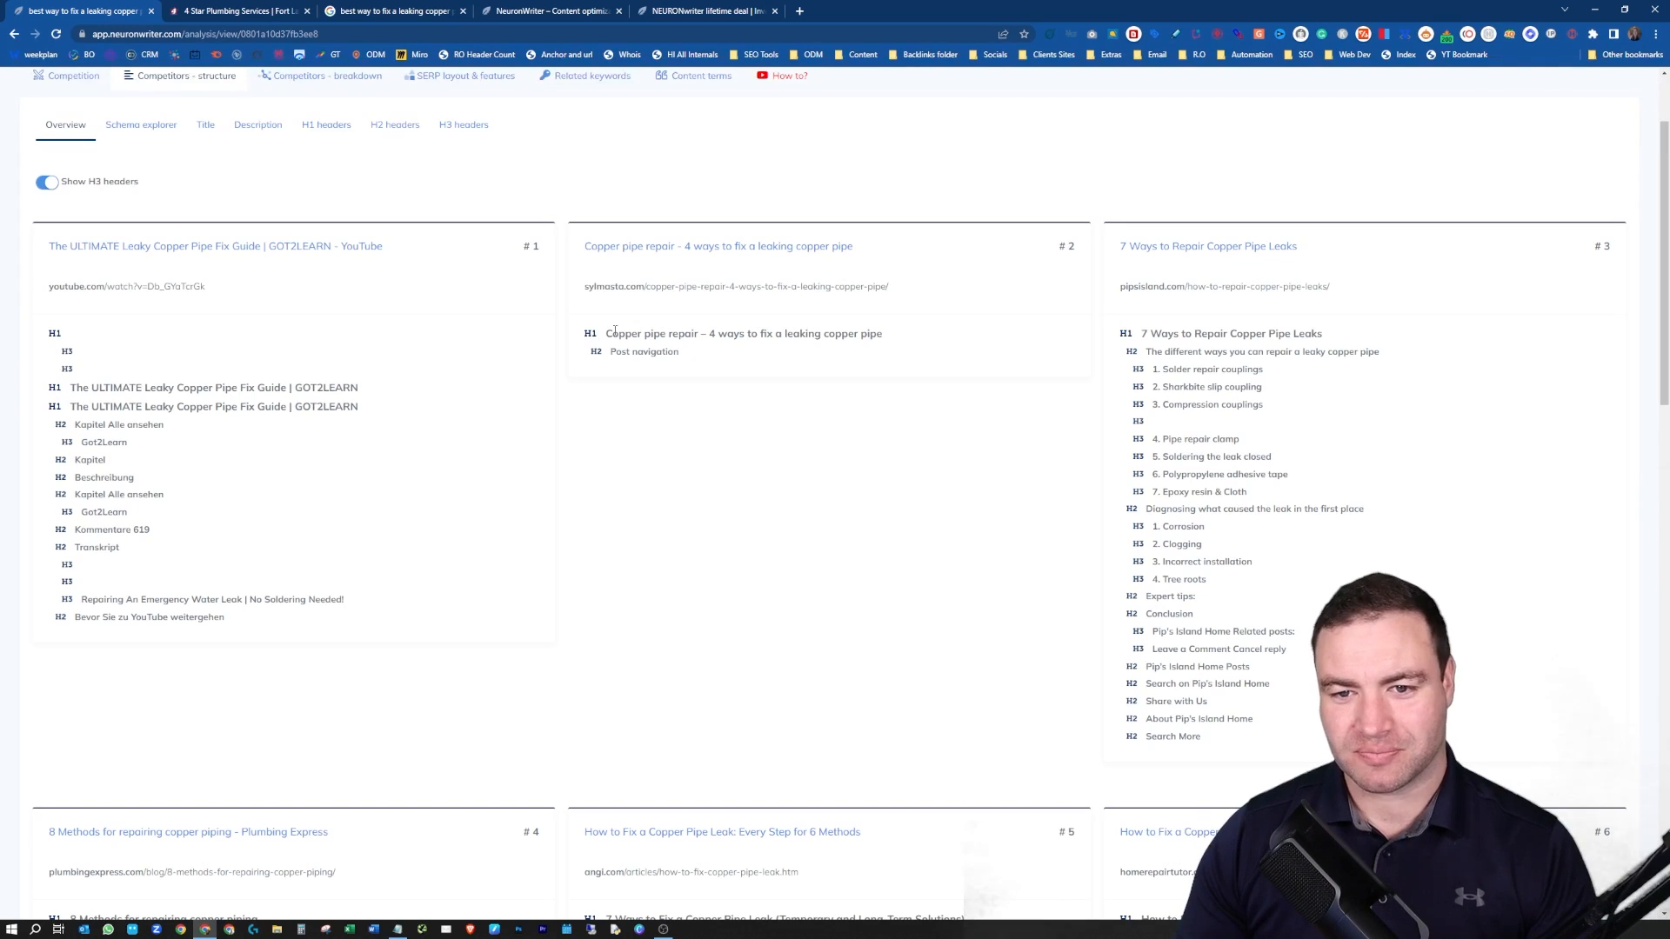
left_click_drag(613, 334, 866, 337)
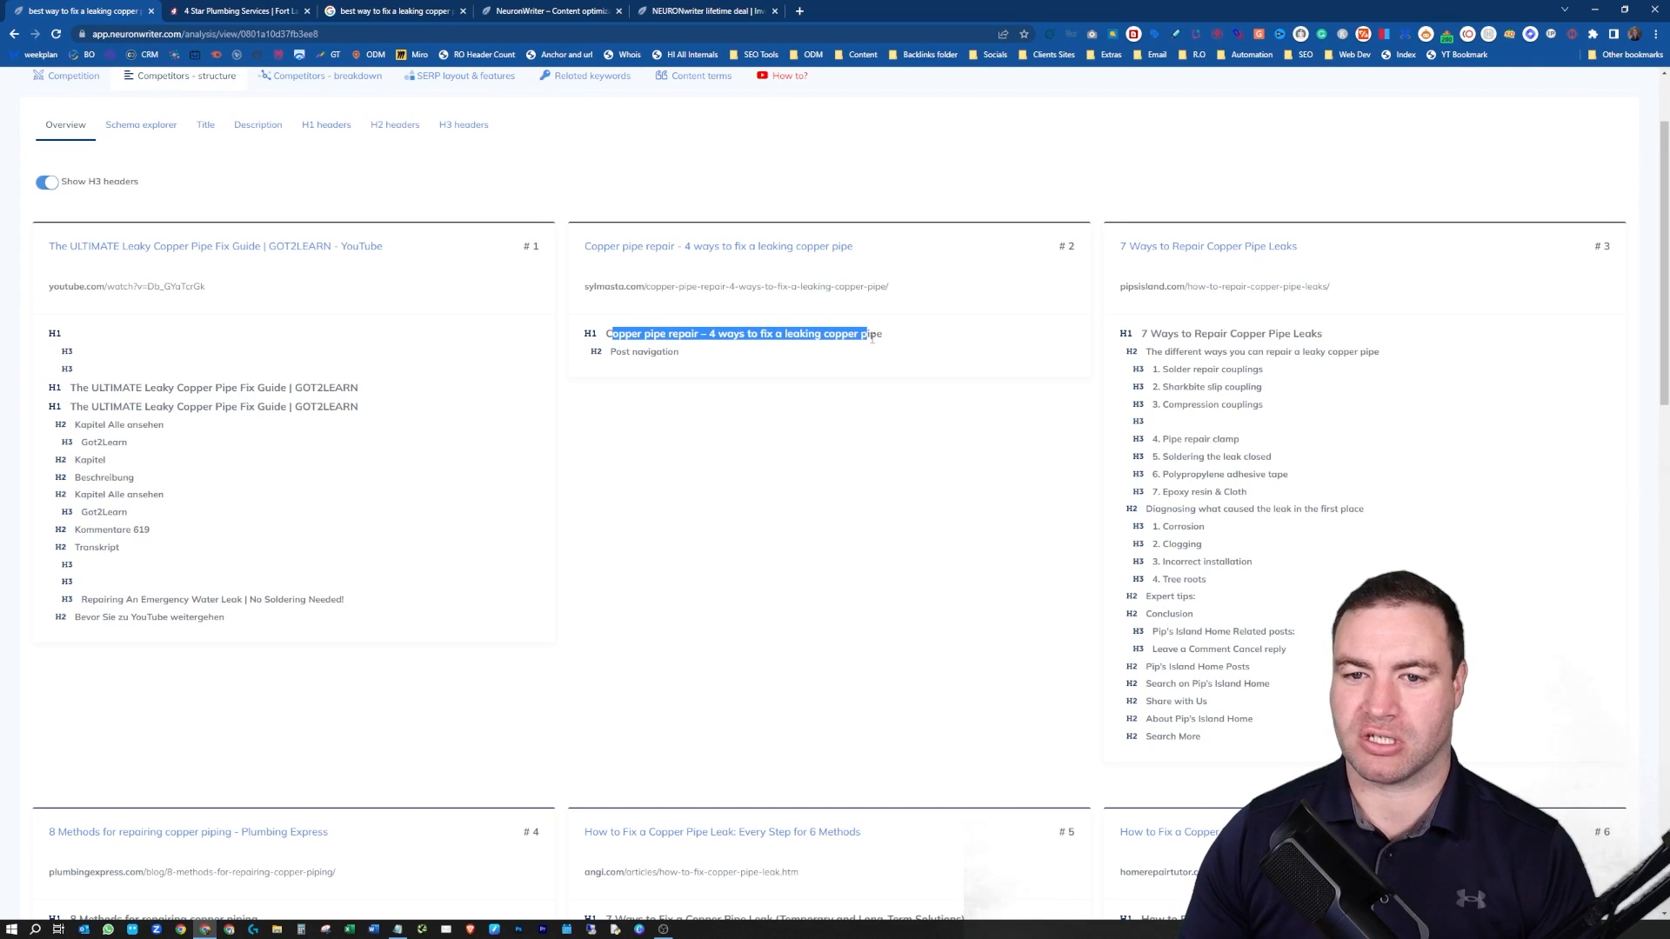
left_click(652, 336)
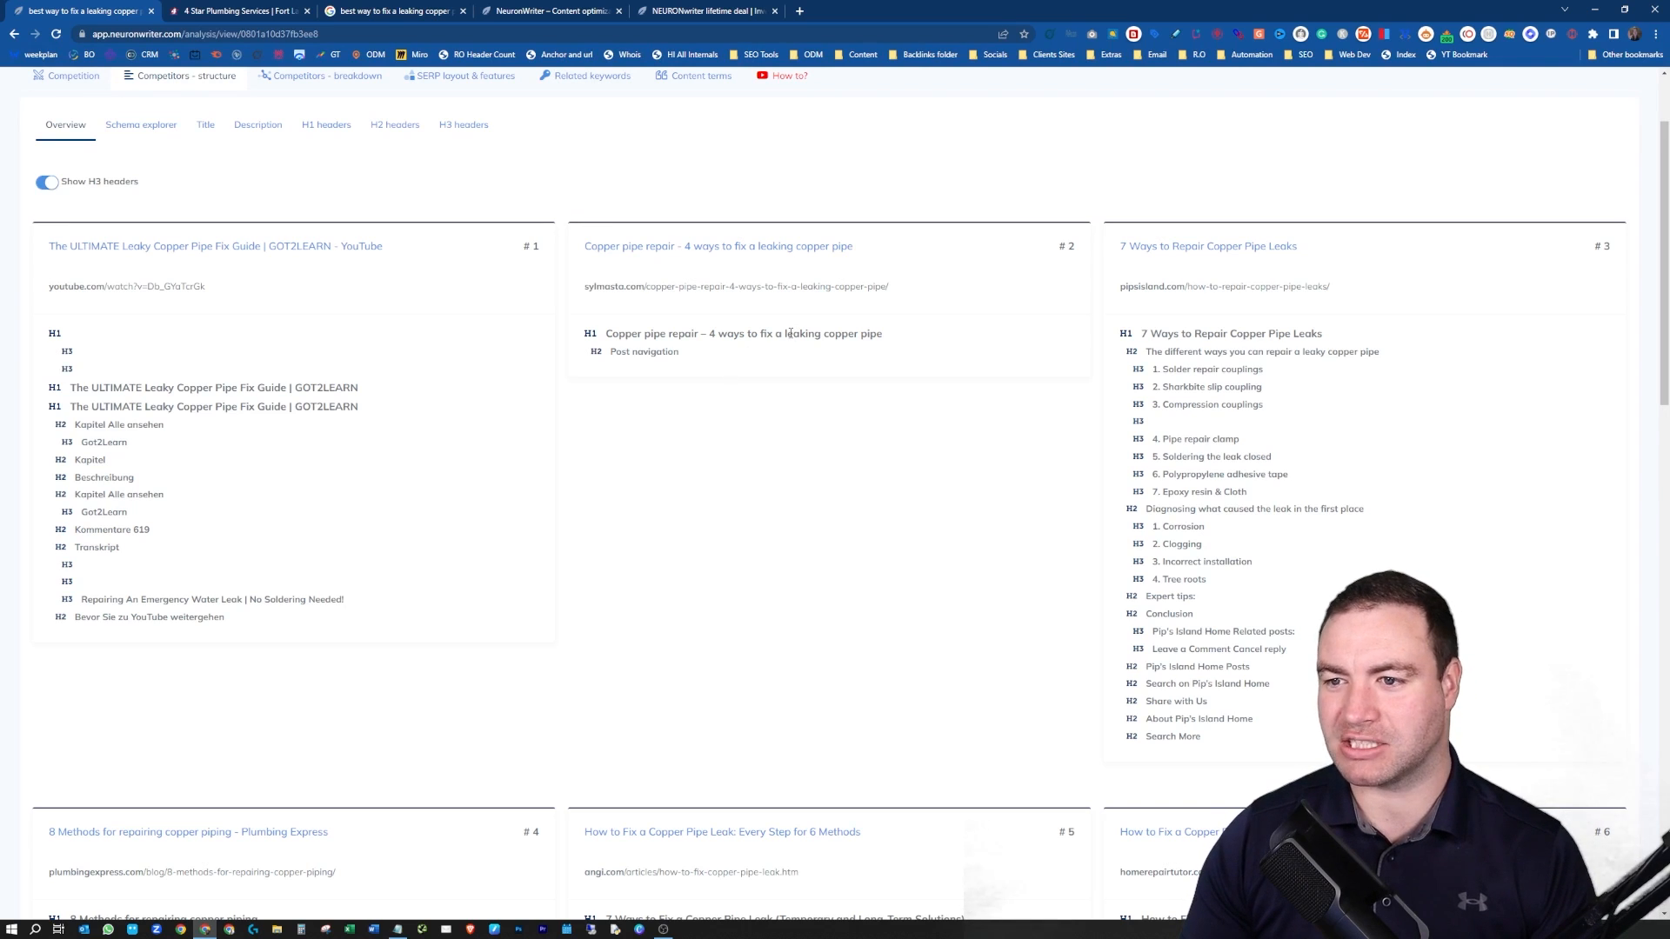
Examine the heading outline of the Pip's Island page and those of the competitors ranked 4 to 9.
left_click_drag(1136, 335, 1282, 574)
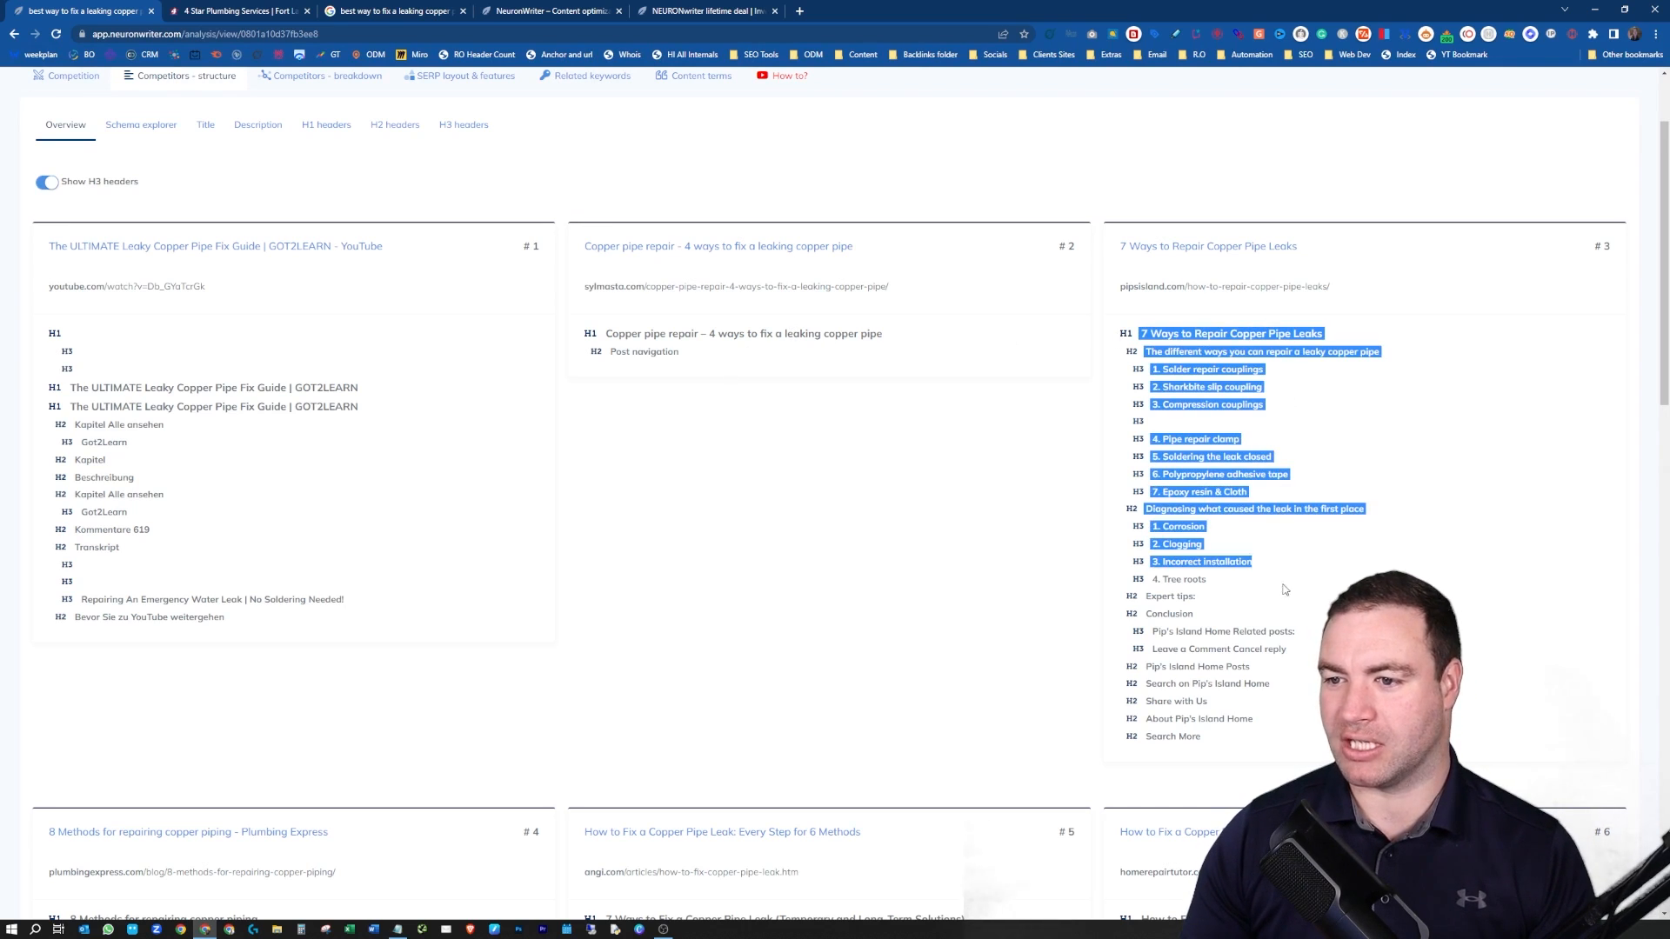
left_click(1278, 443)
left_click_drag(1142, 334, 1251, 569)
scroll(1248, 565, "down", 1)
scroll(1250, 568, "down", 3)
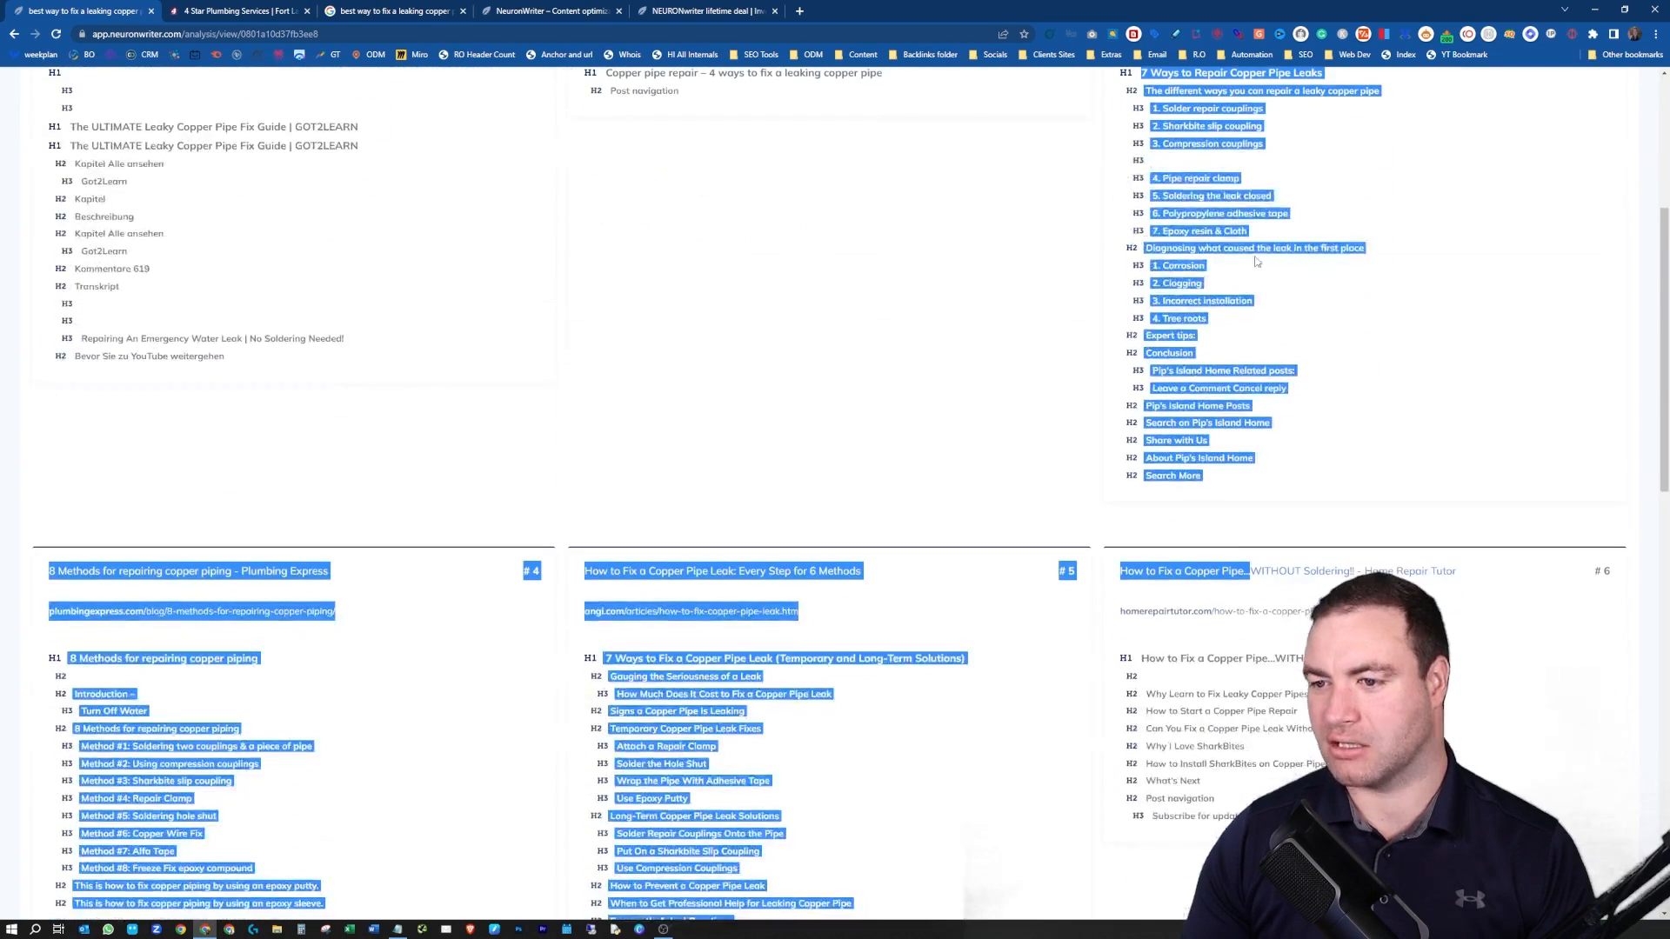
left_click(684, 331)
scroll(685, 317, "down", 5)
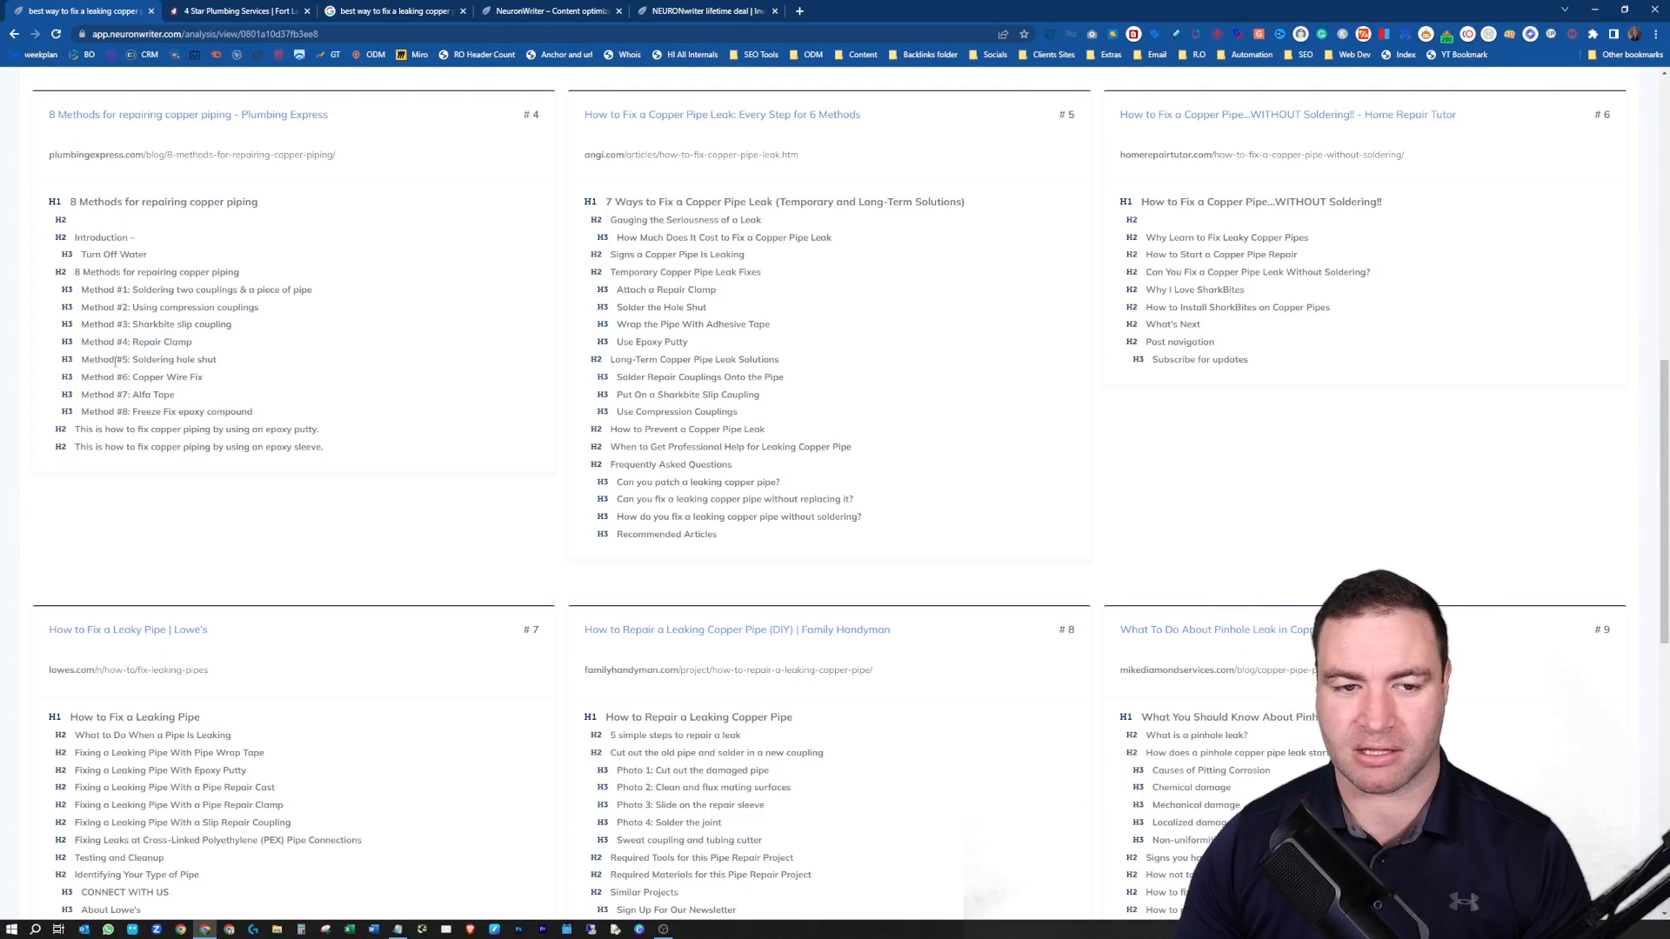
scroll(922, 322, "down", 2)
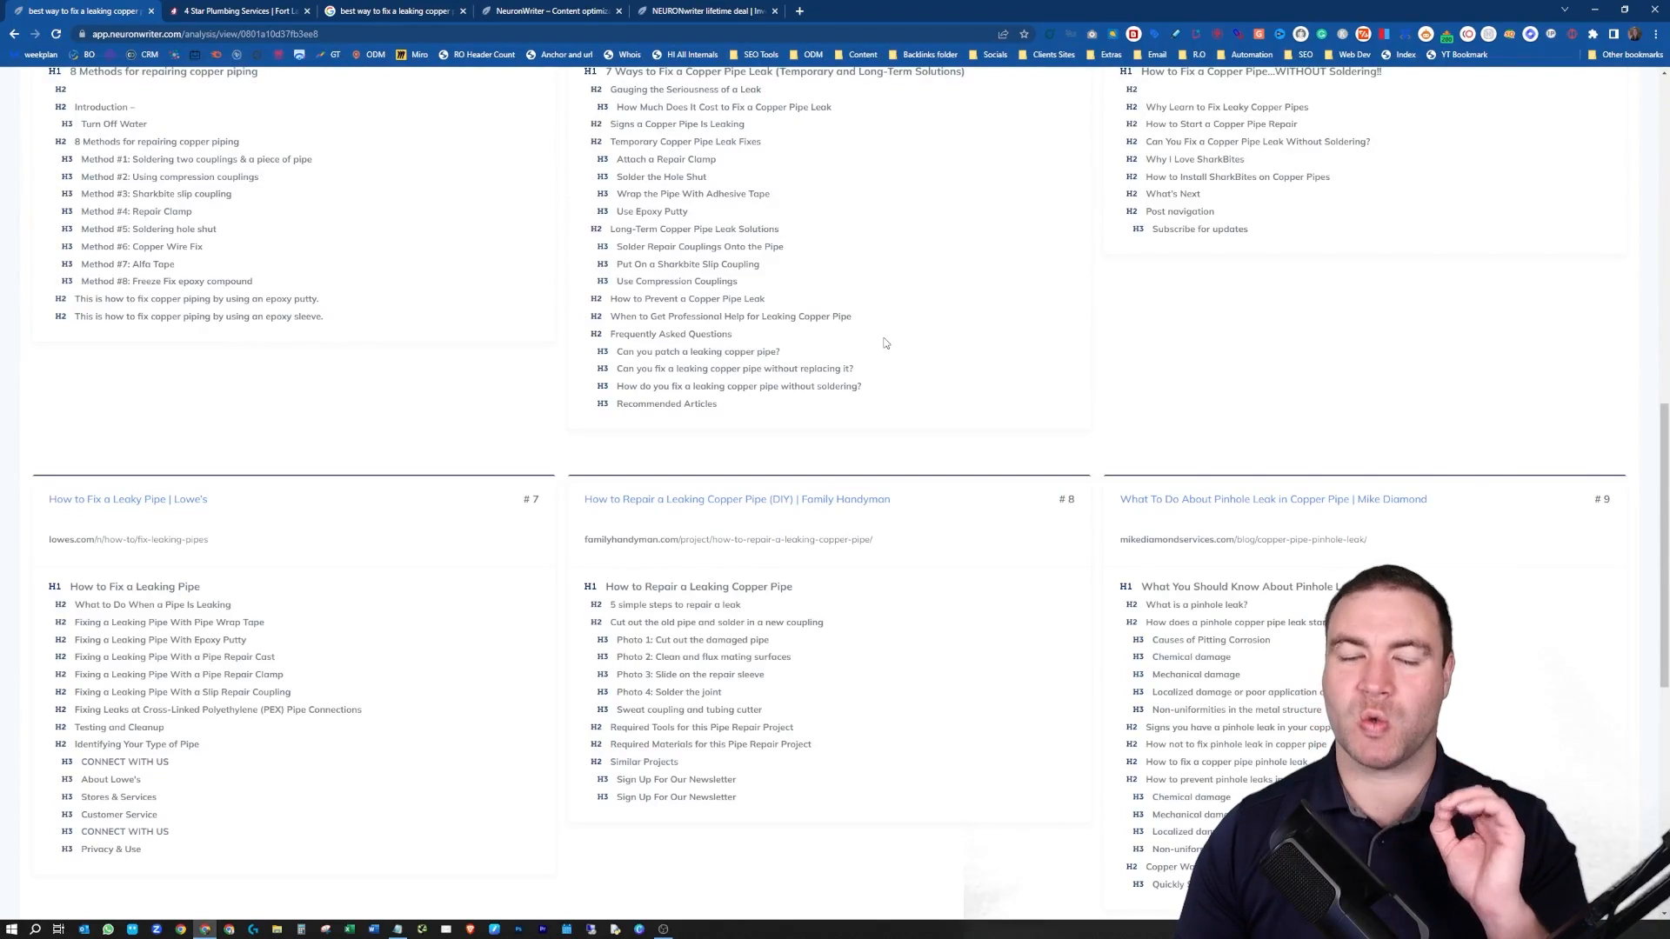
scroll(801, 395, "up", 10)
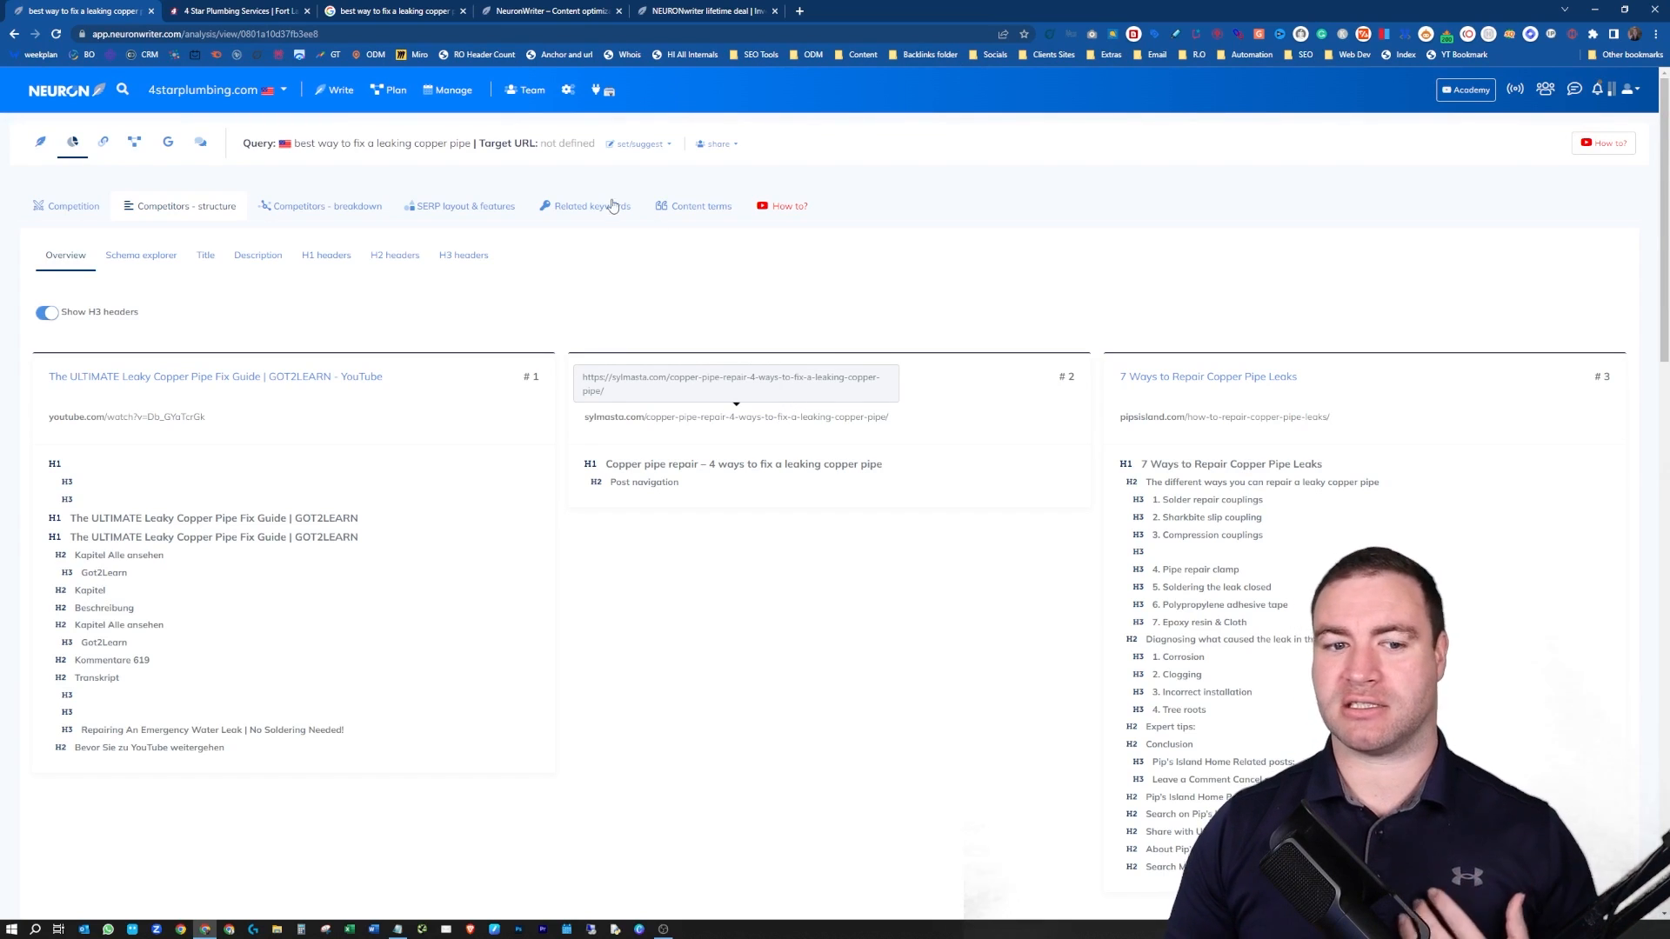
Chart the competitors' Moz Page Authority, Page MozRank and Page External Links for comparison, and clear the three metrics again.
left_click(309, 213)
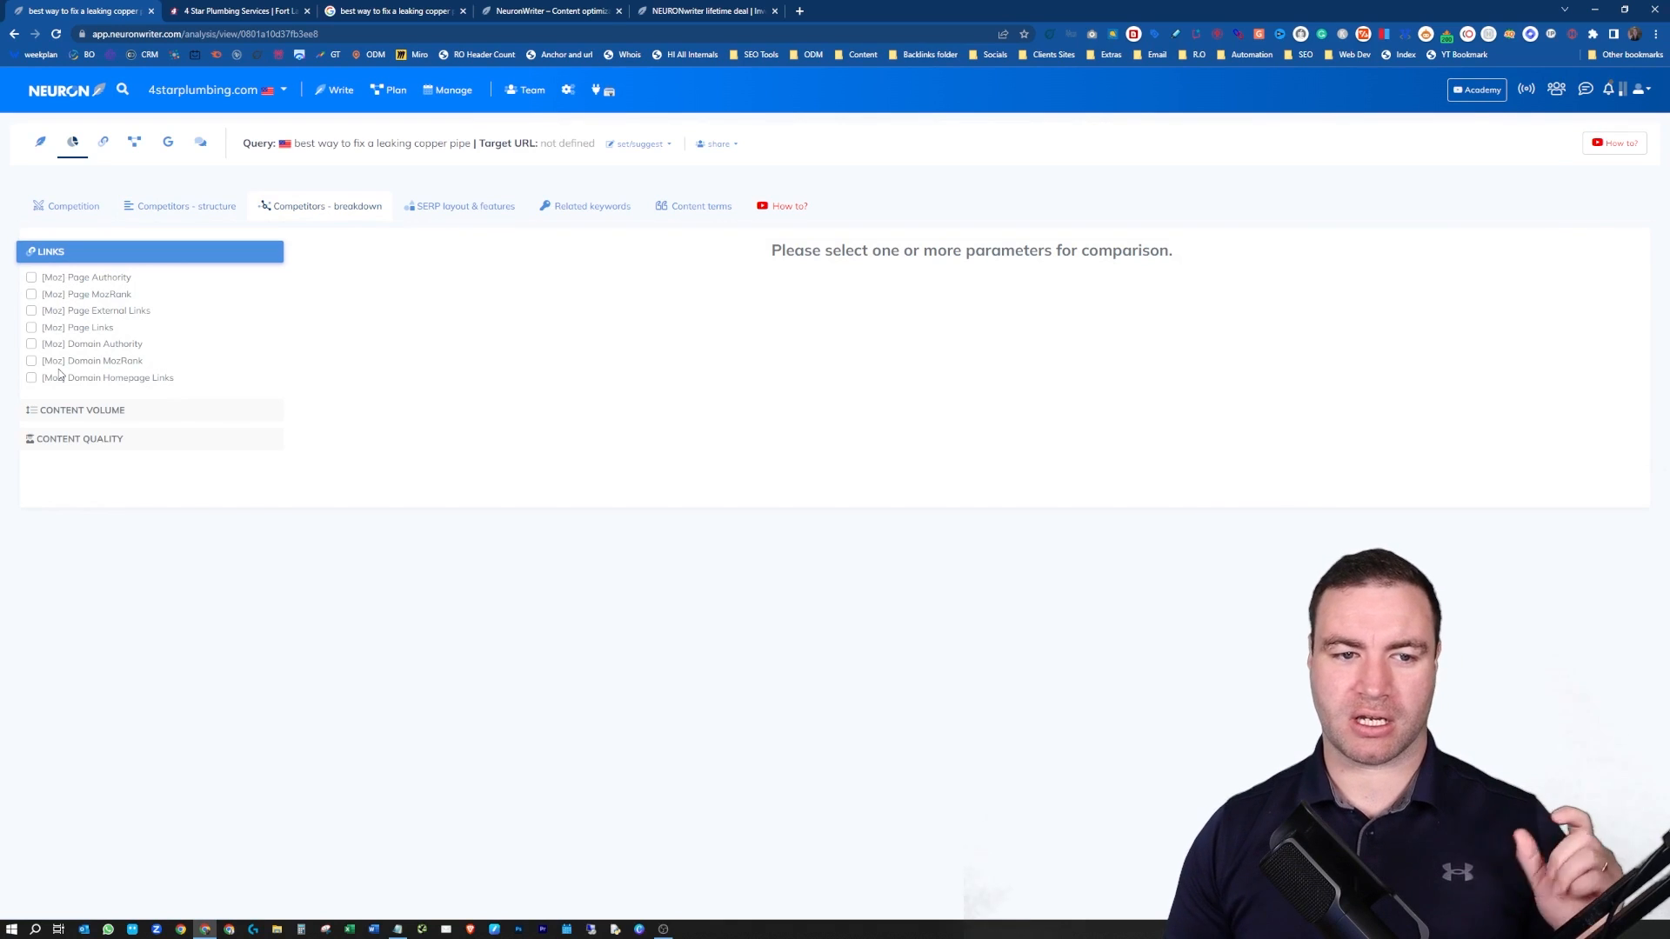
left_click(33, 279)
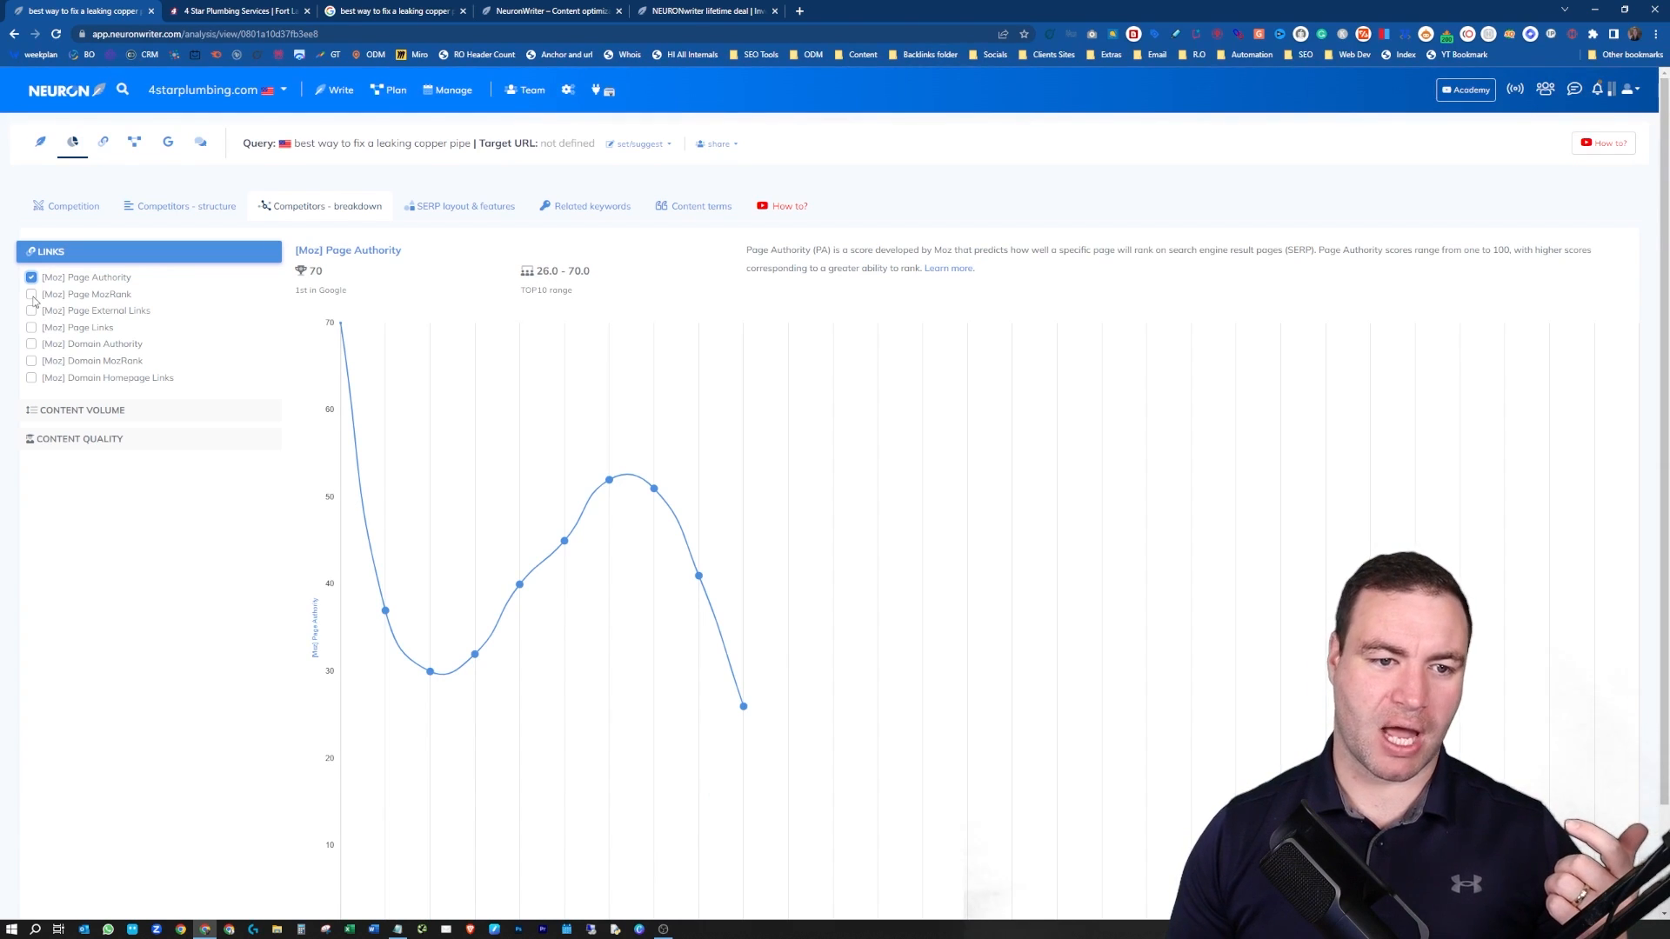
left_click(32, 295)
left_click(33, 313)
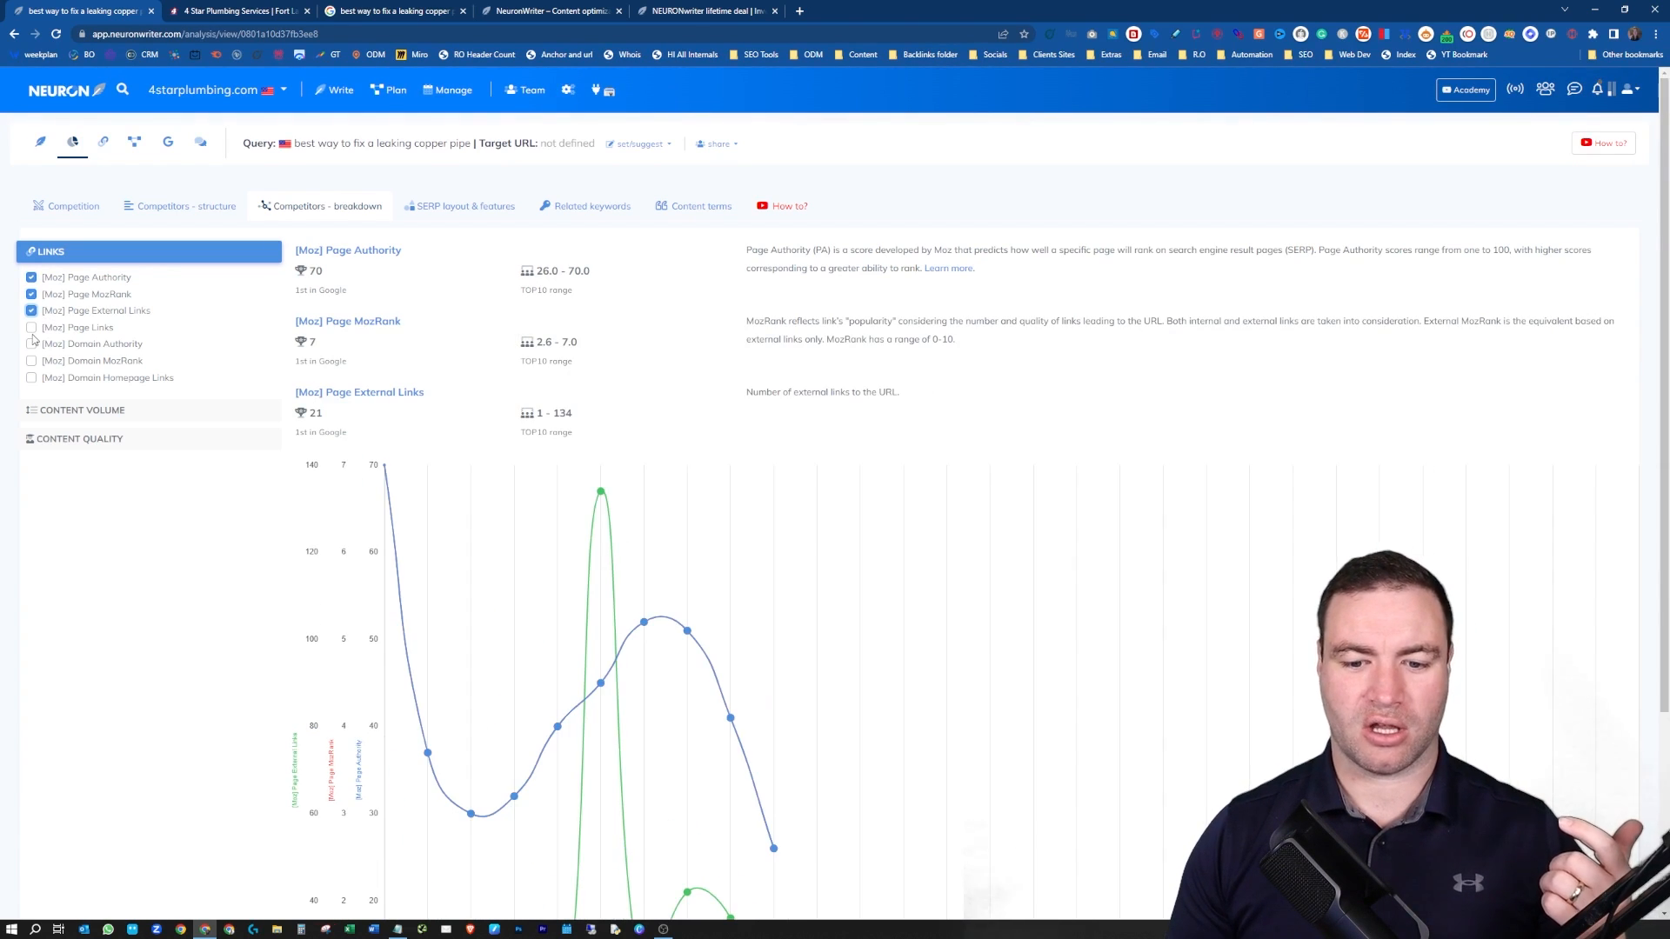
scroll(598, 436, "down", 3)
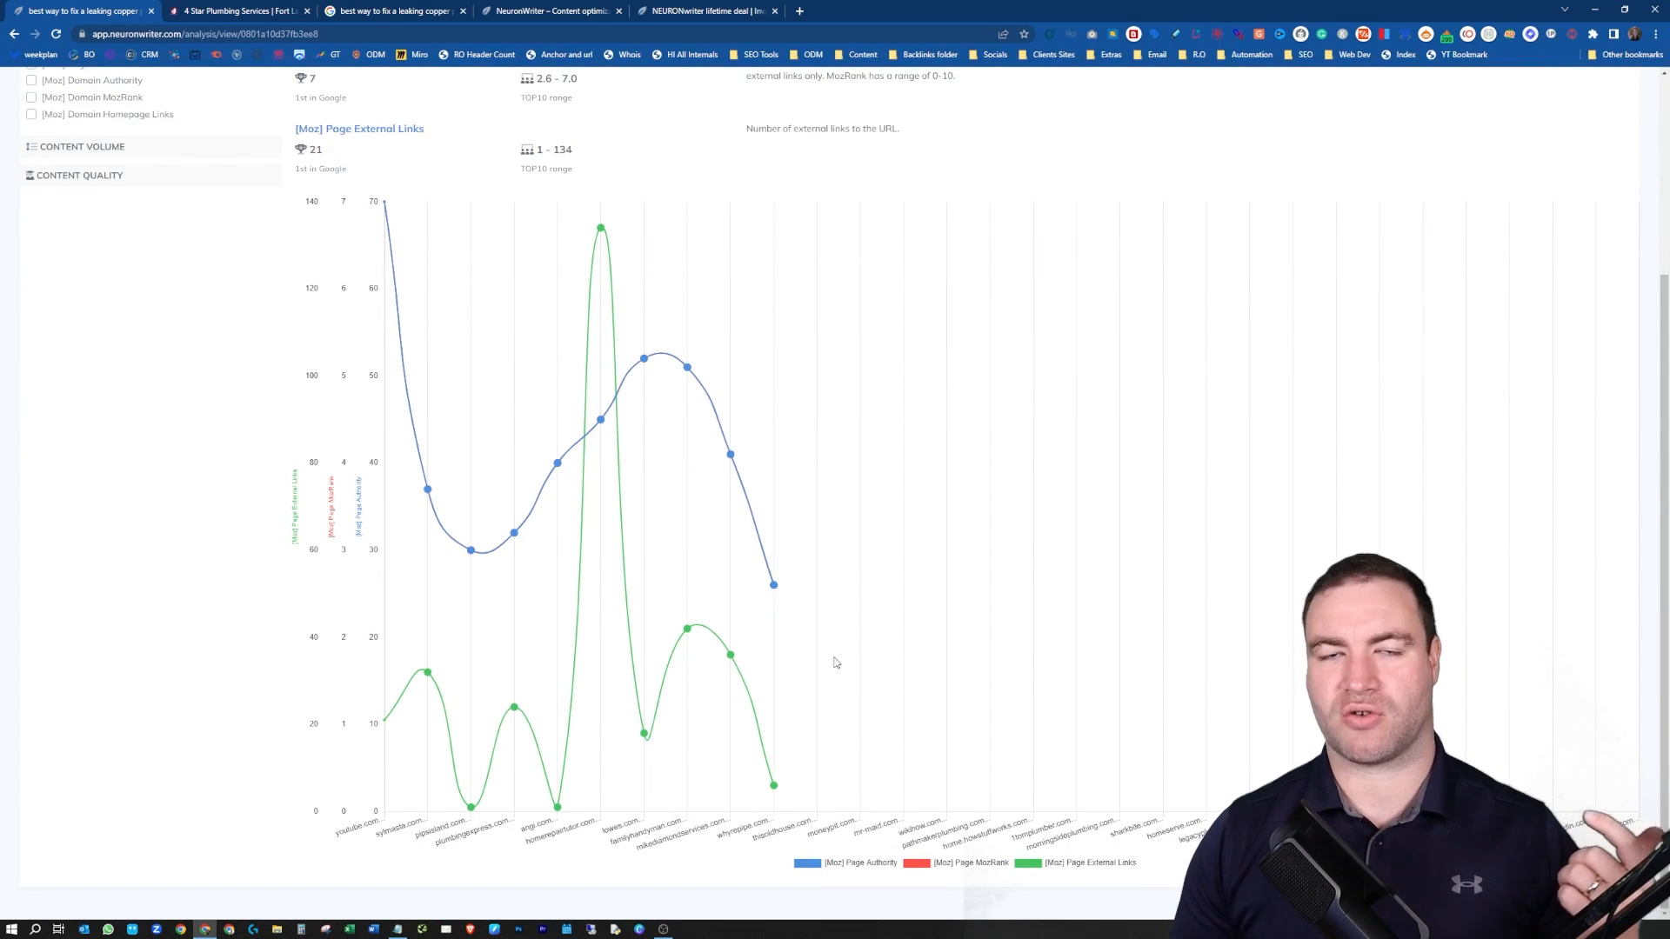
scroll(592, 380, "up", 1)
scroll(592, 386, "up", 3)
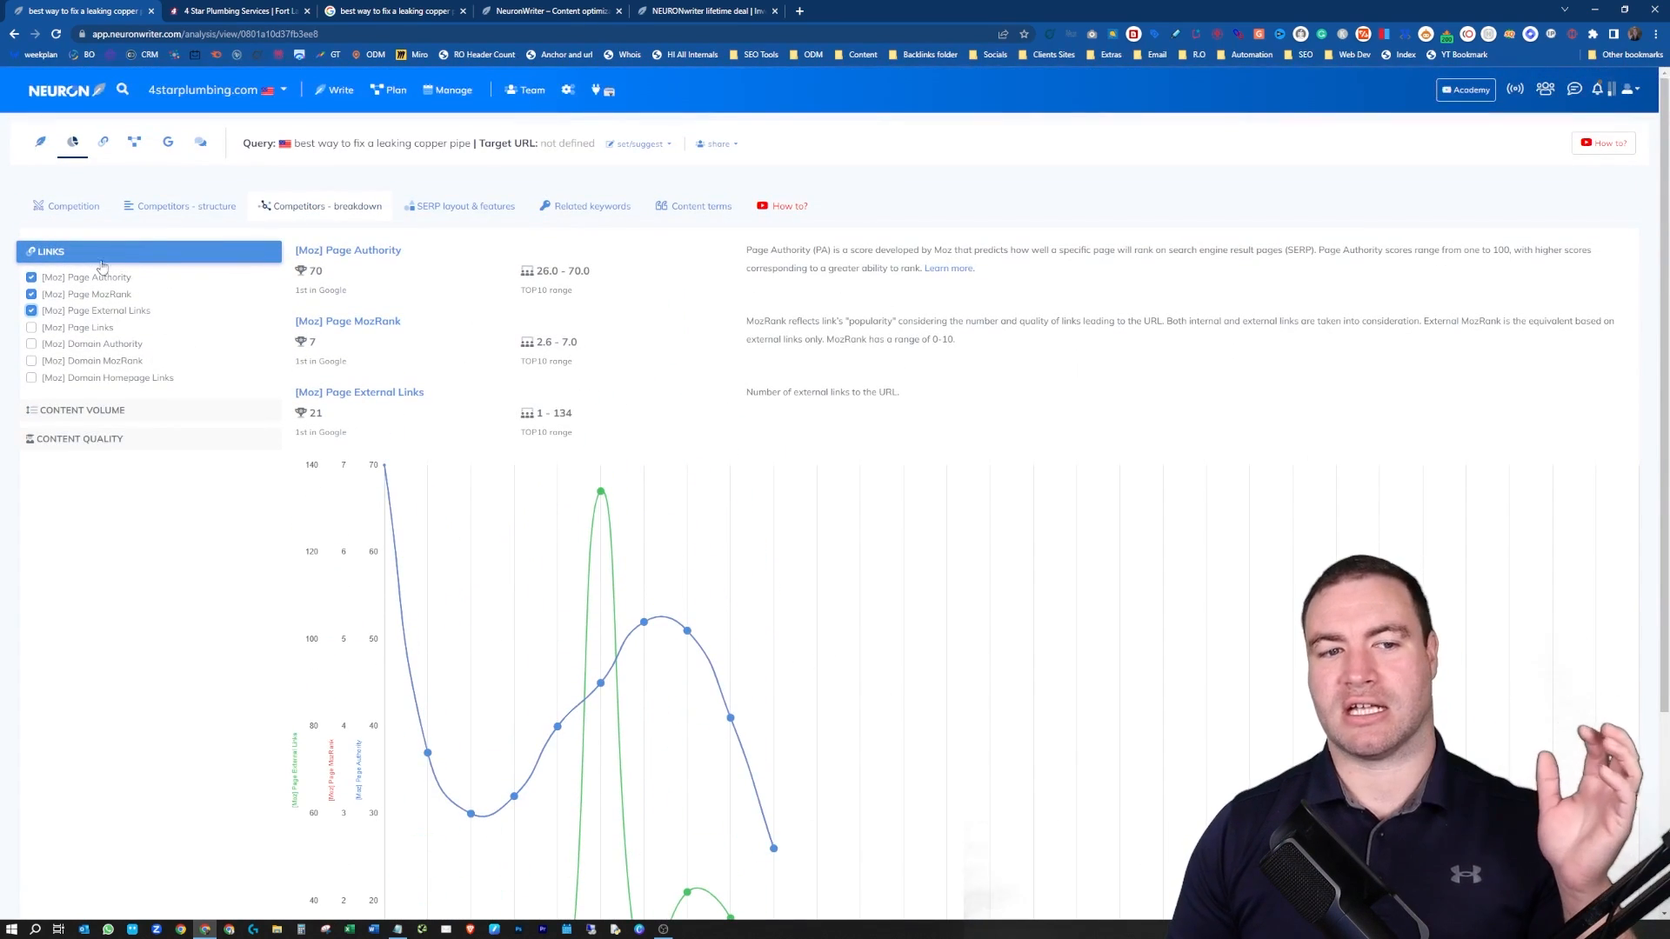
left_click(31, 277)
left_click(31, 294)
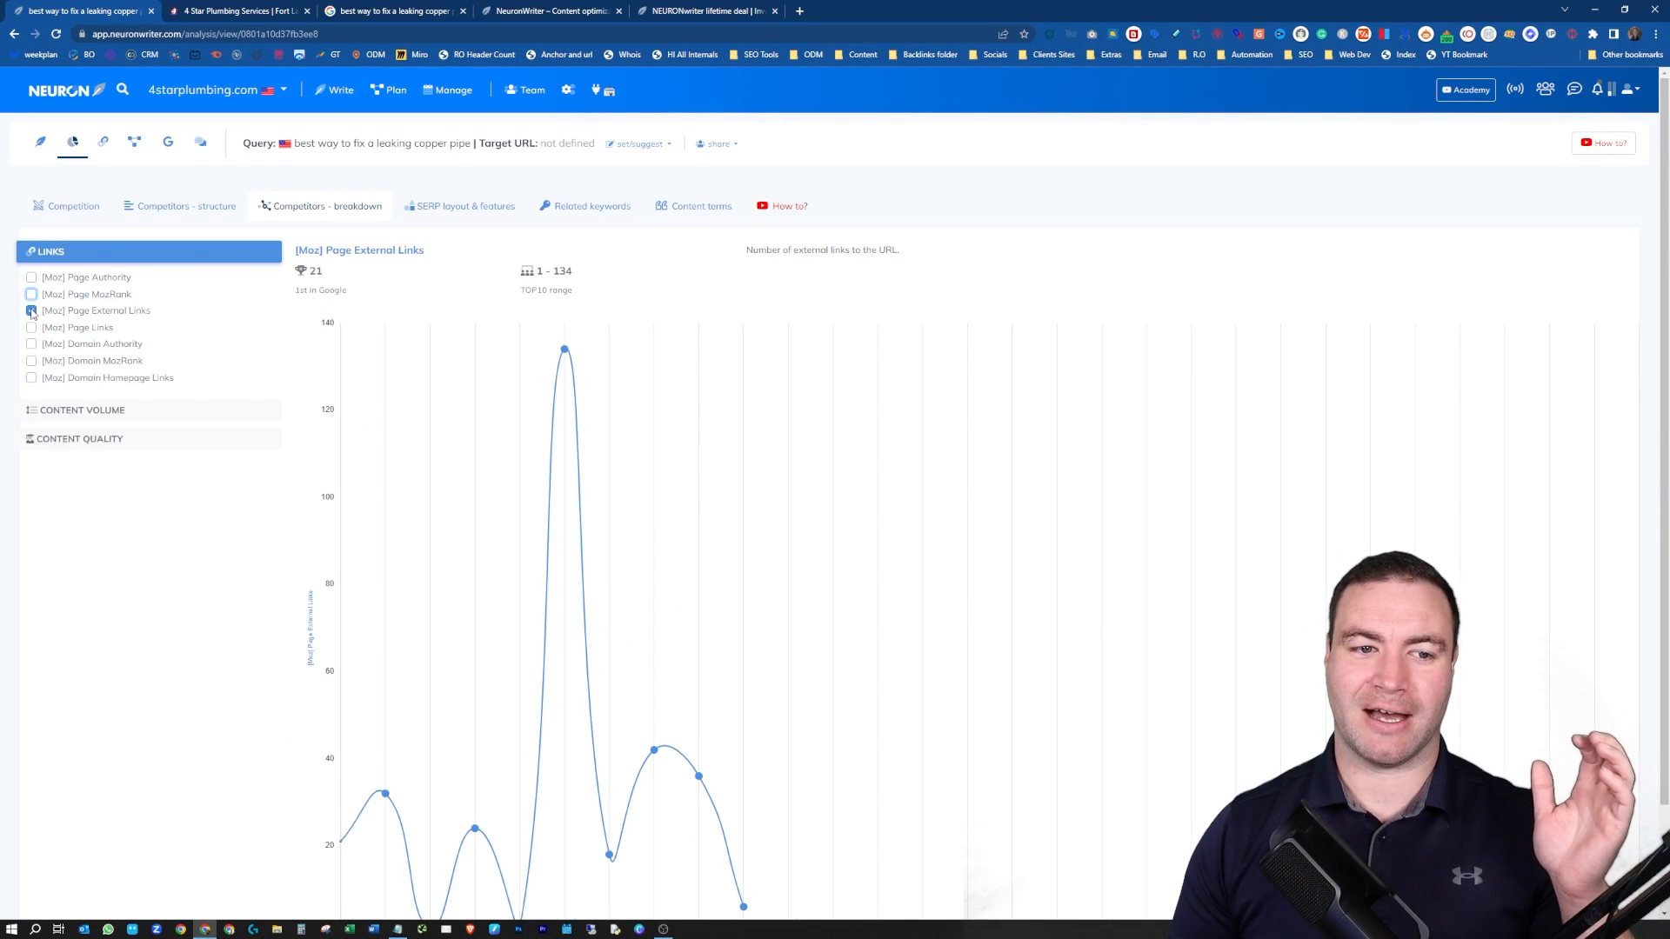
left_click(31, 310)
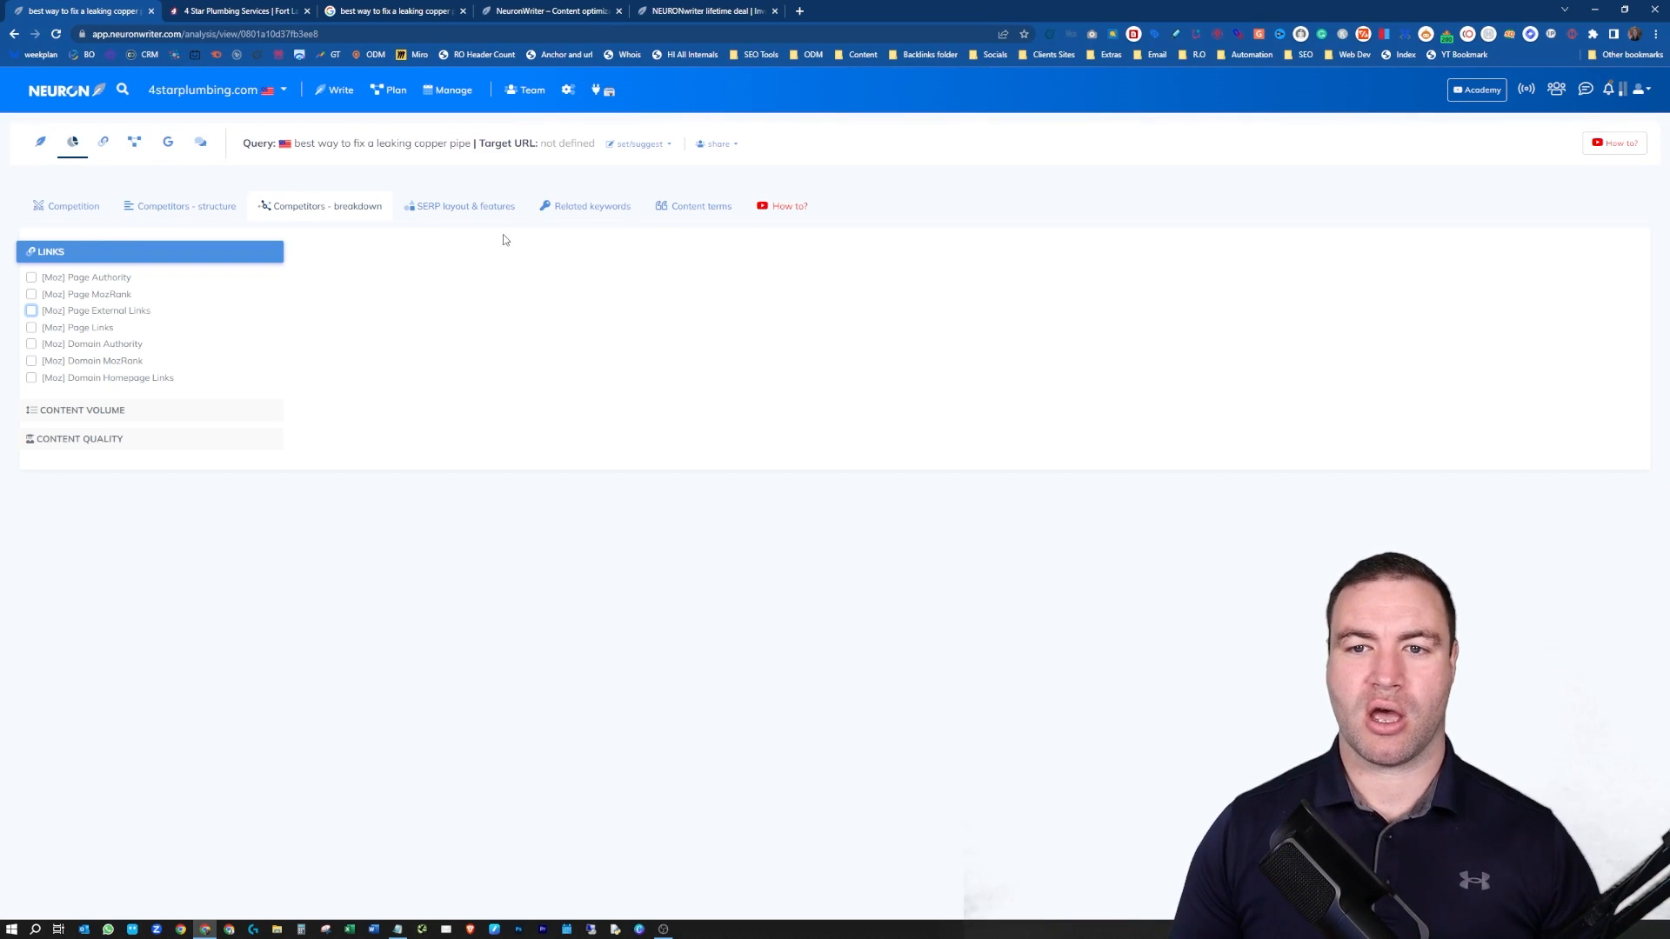
Review the query's SERP and on-site features, its related searches, and the content terms extracted from competitors' pages.
left_click(472, 213)
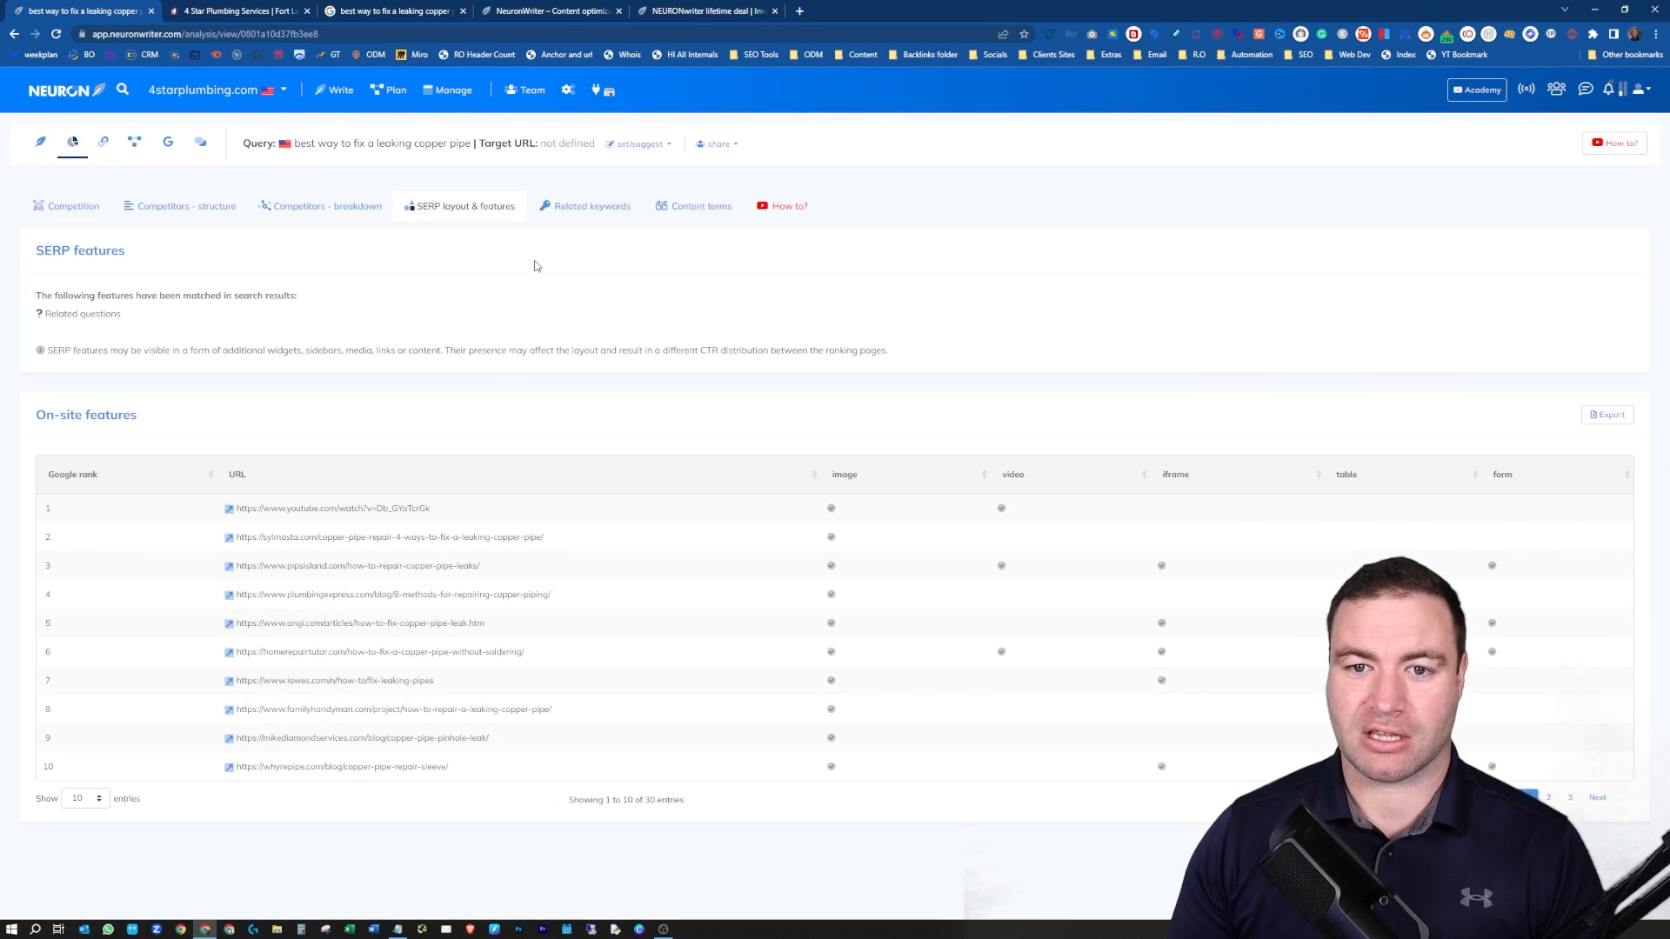
left_click(603, 209)
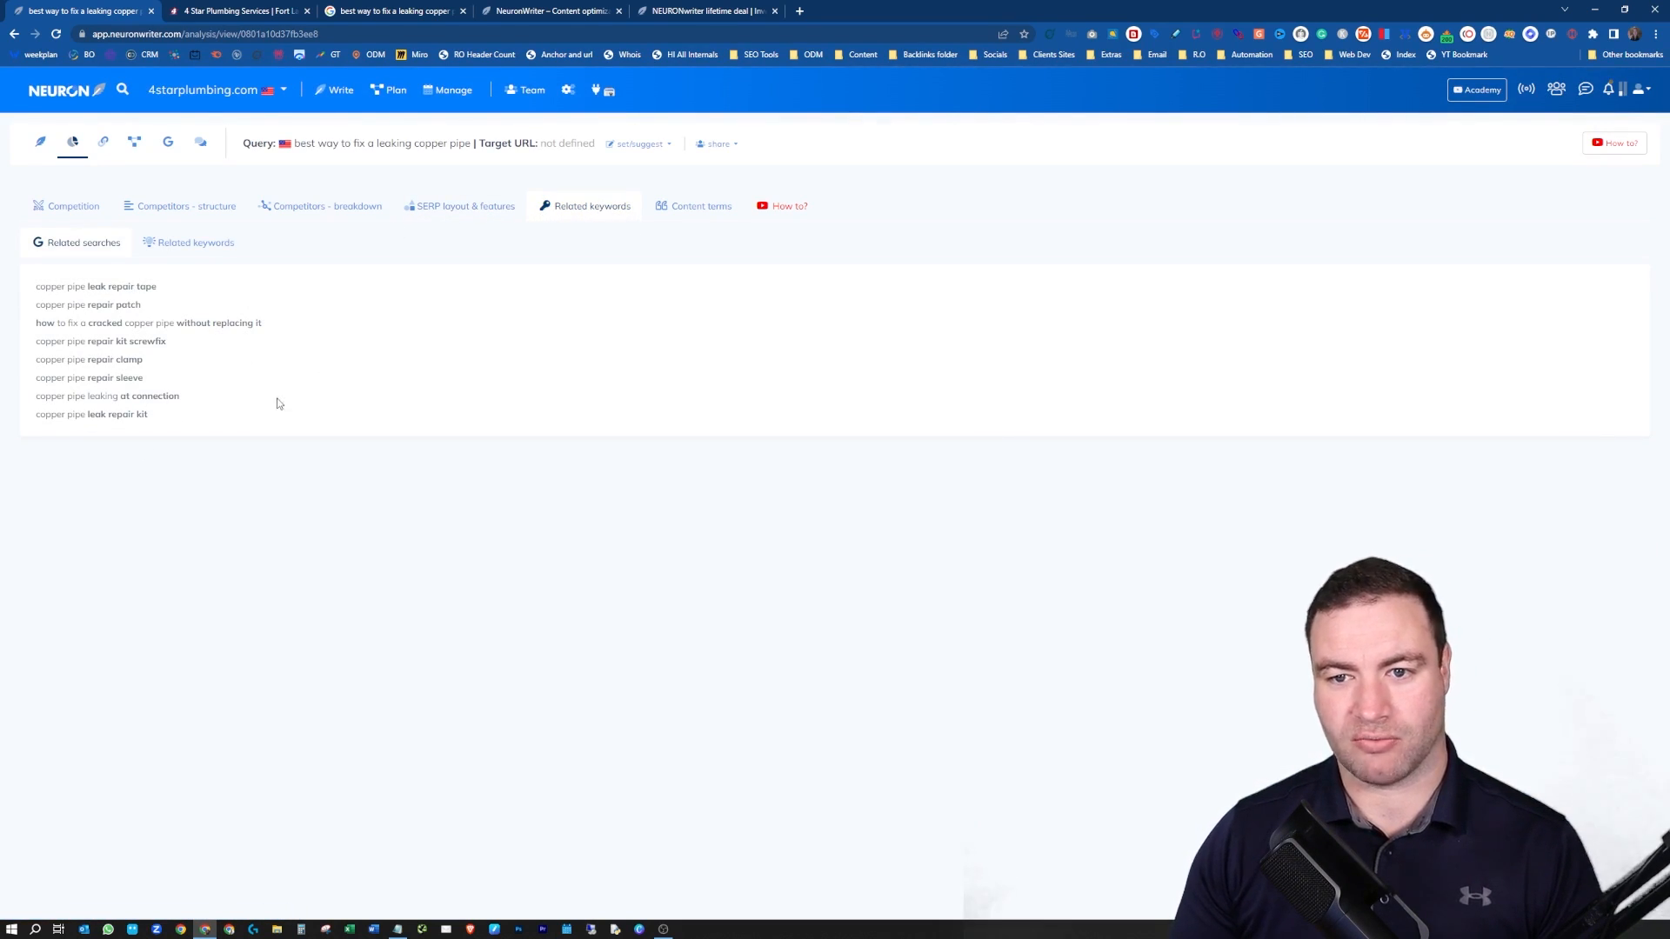
left_click(681, 209)
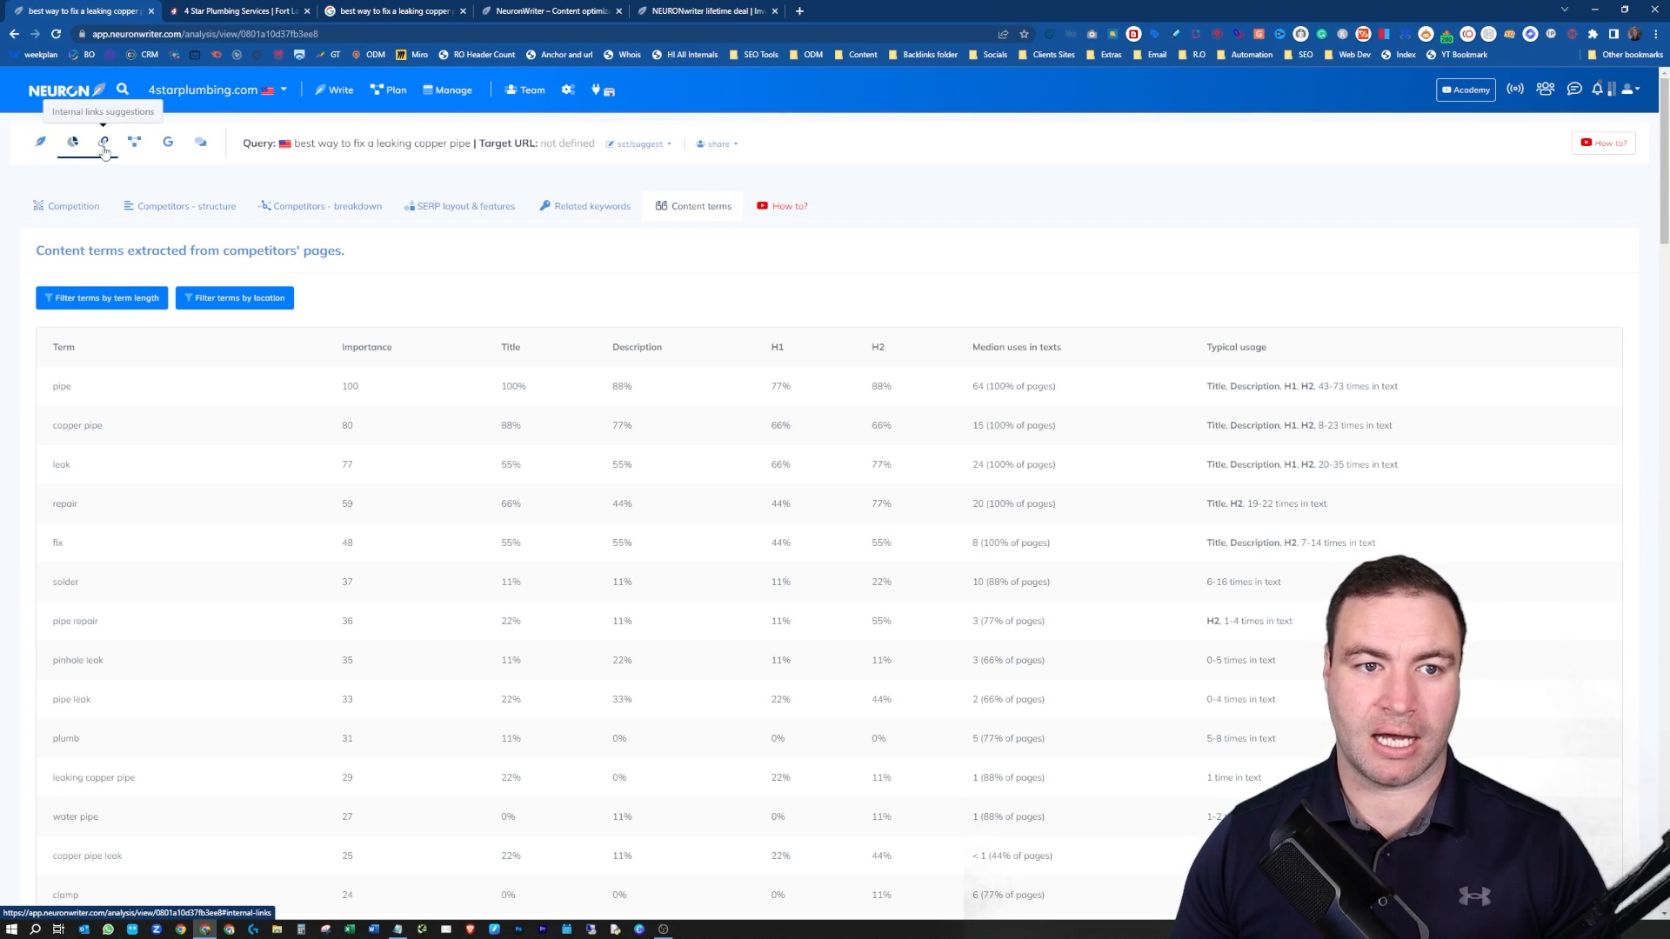
Examine the opengraph, json-ld and microdata schema of the top-ranking competitors in the schema explorer.
left_click(208, 221)
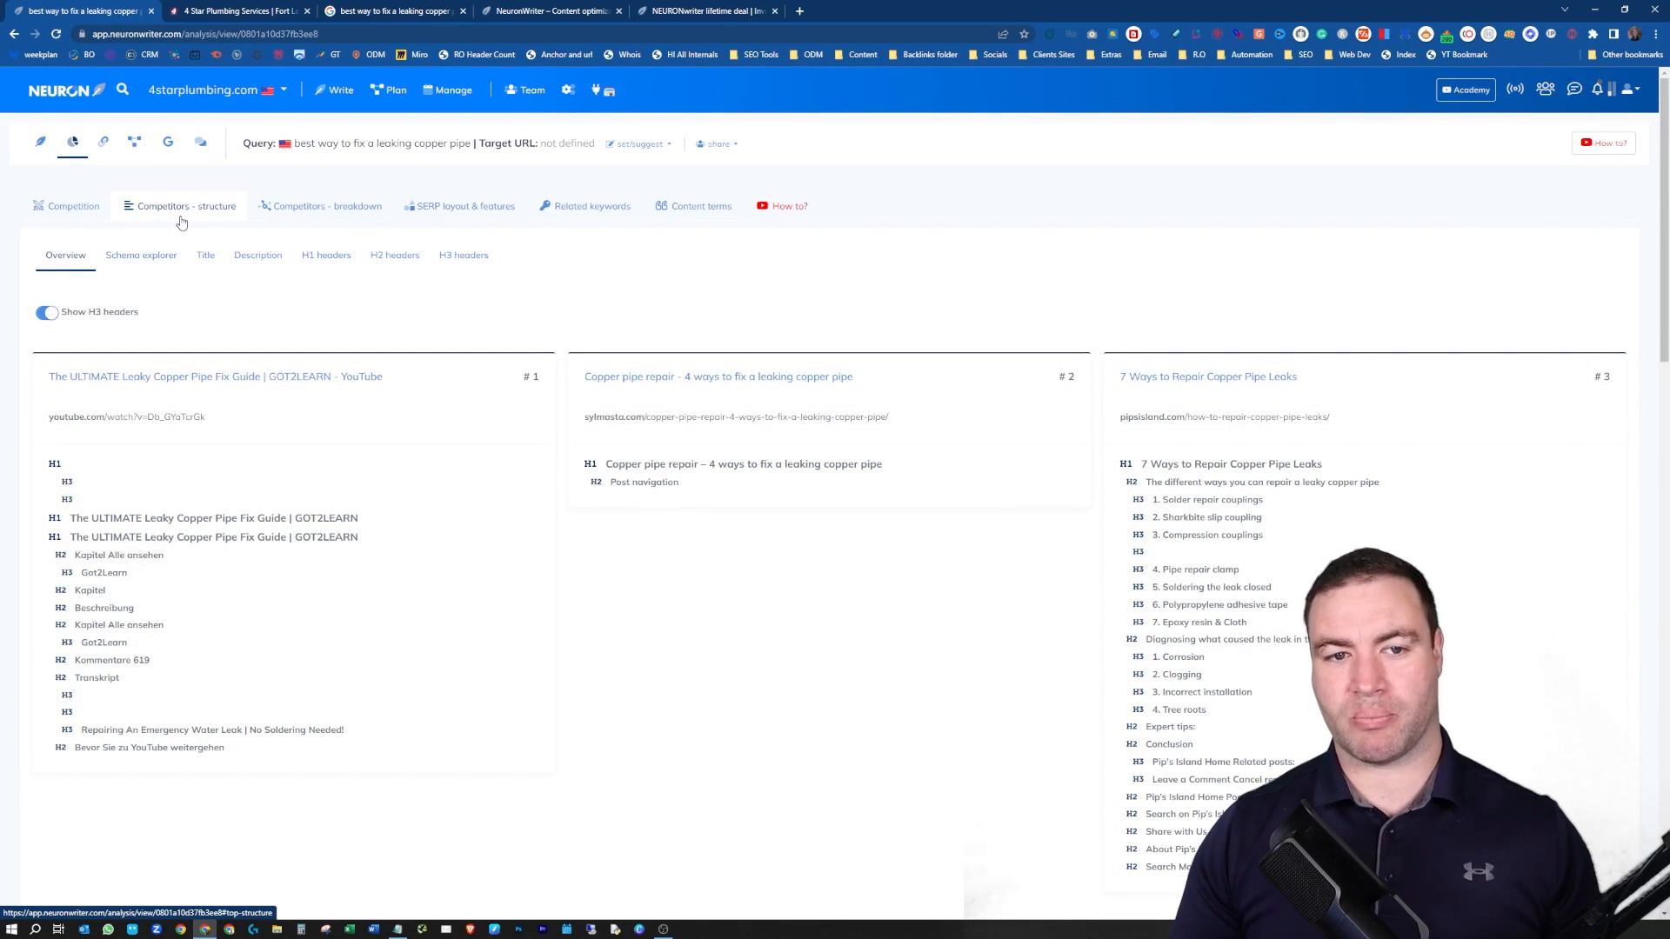
left_click(137, 271)
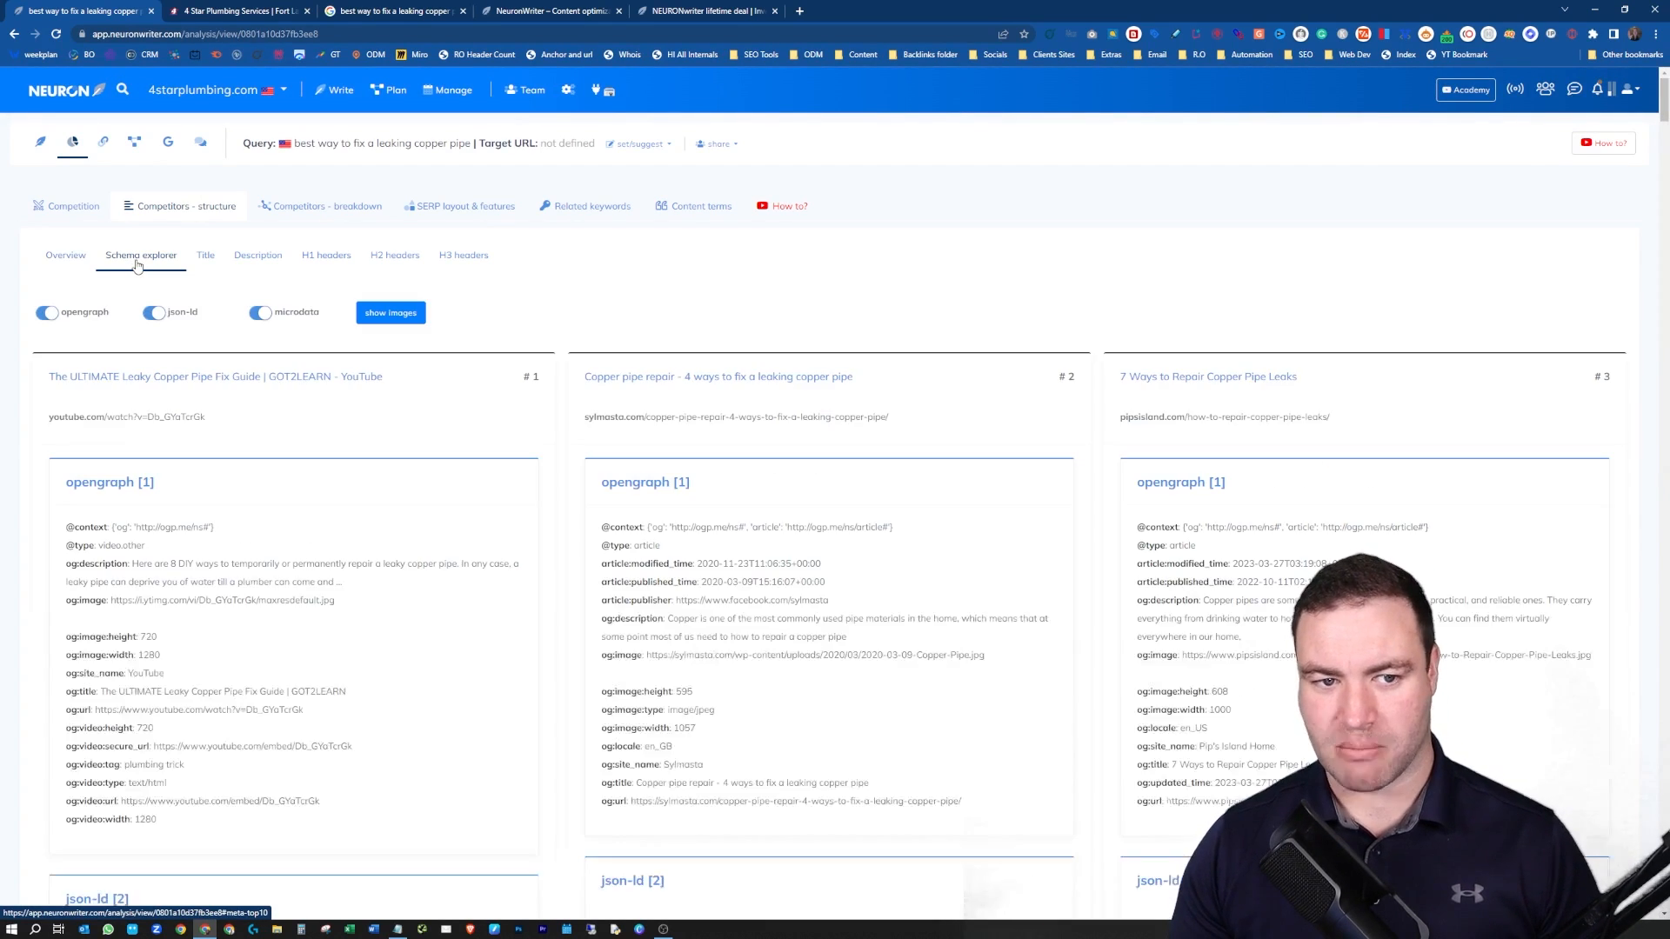
scroll(465, 372, "down", 3)
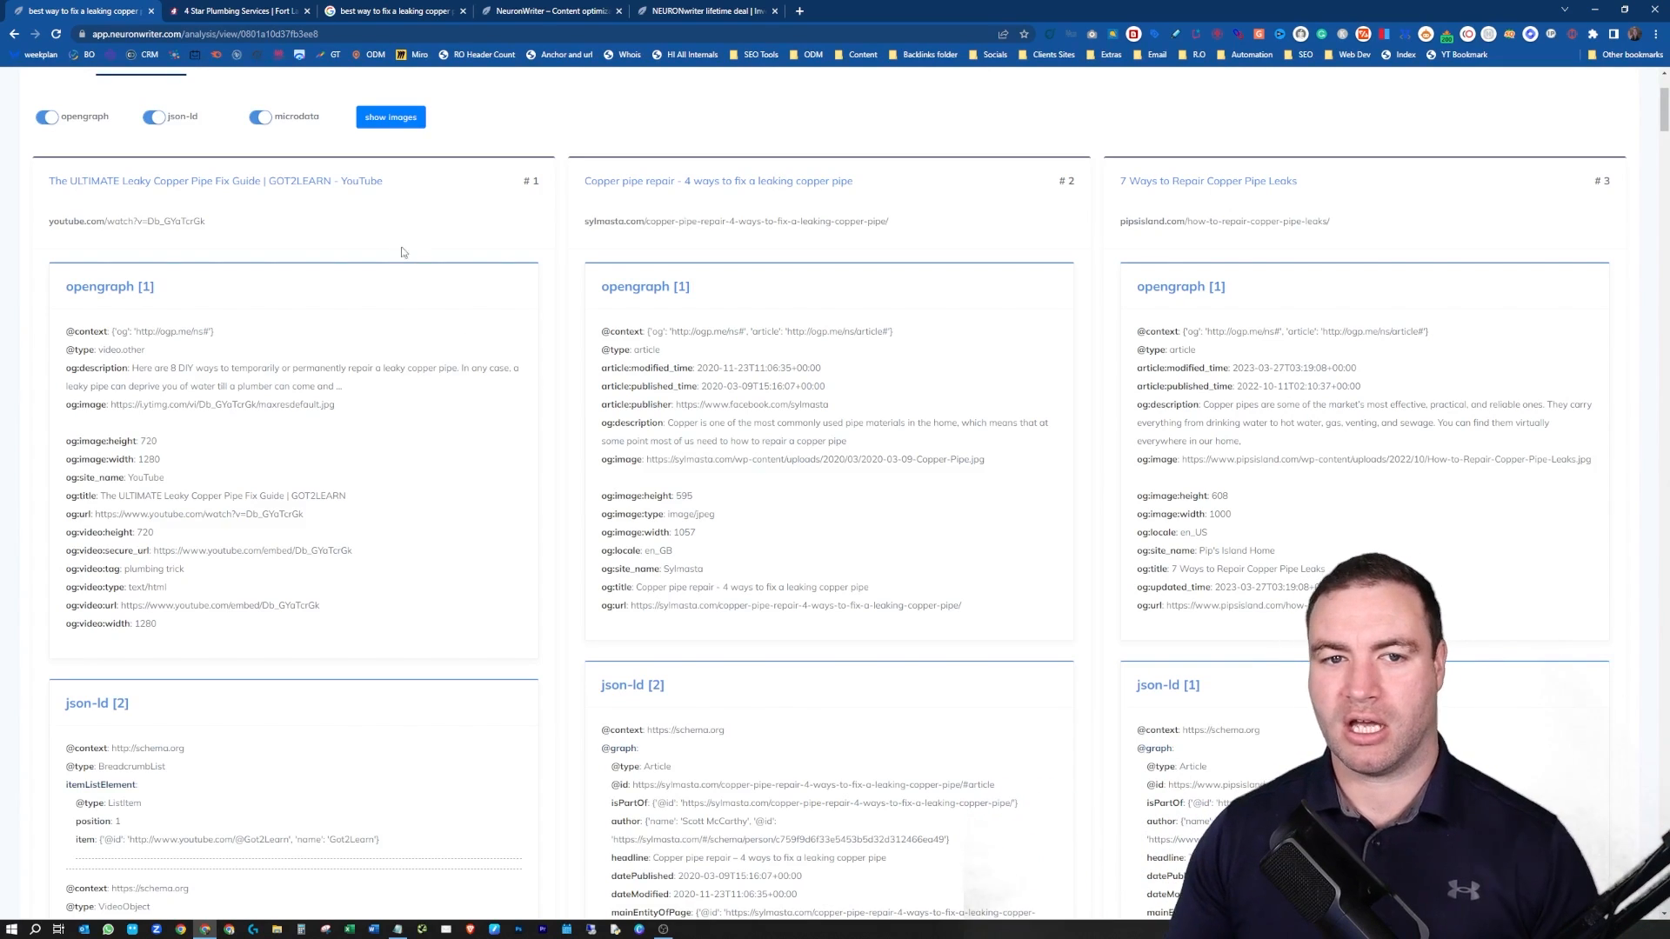
scroll(258, 240, "up", 2)
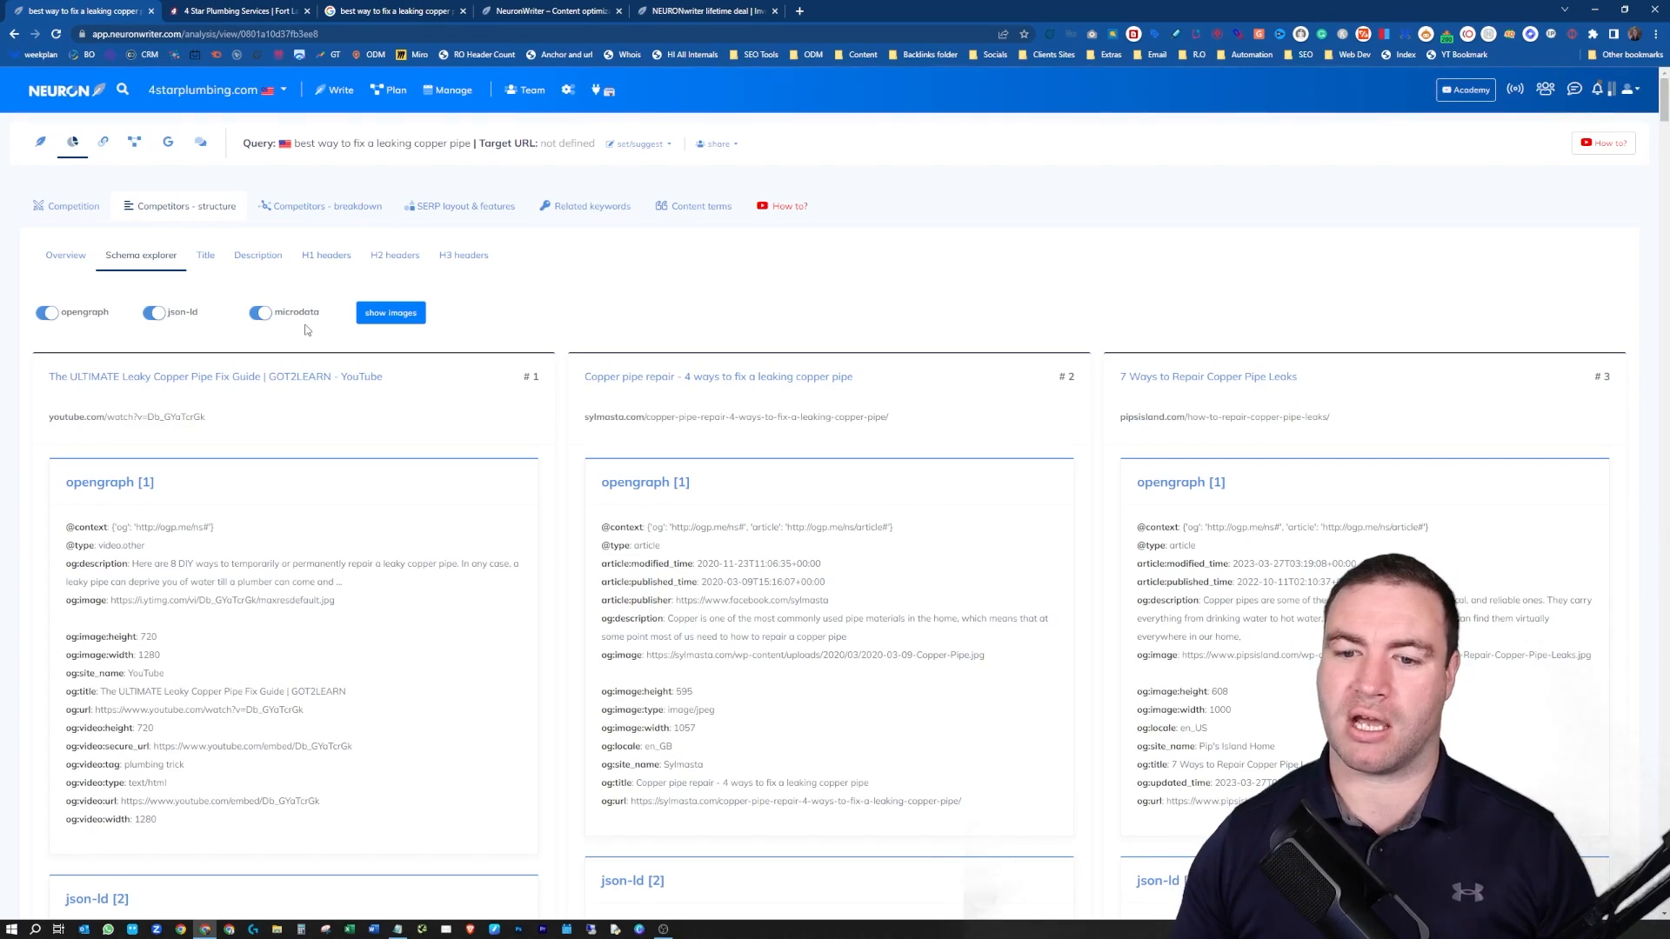
scroll(309, 348, "down", 2)
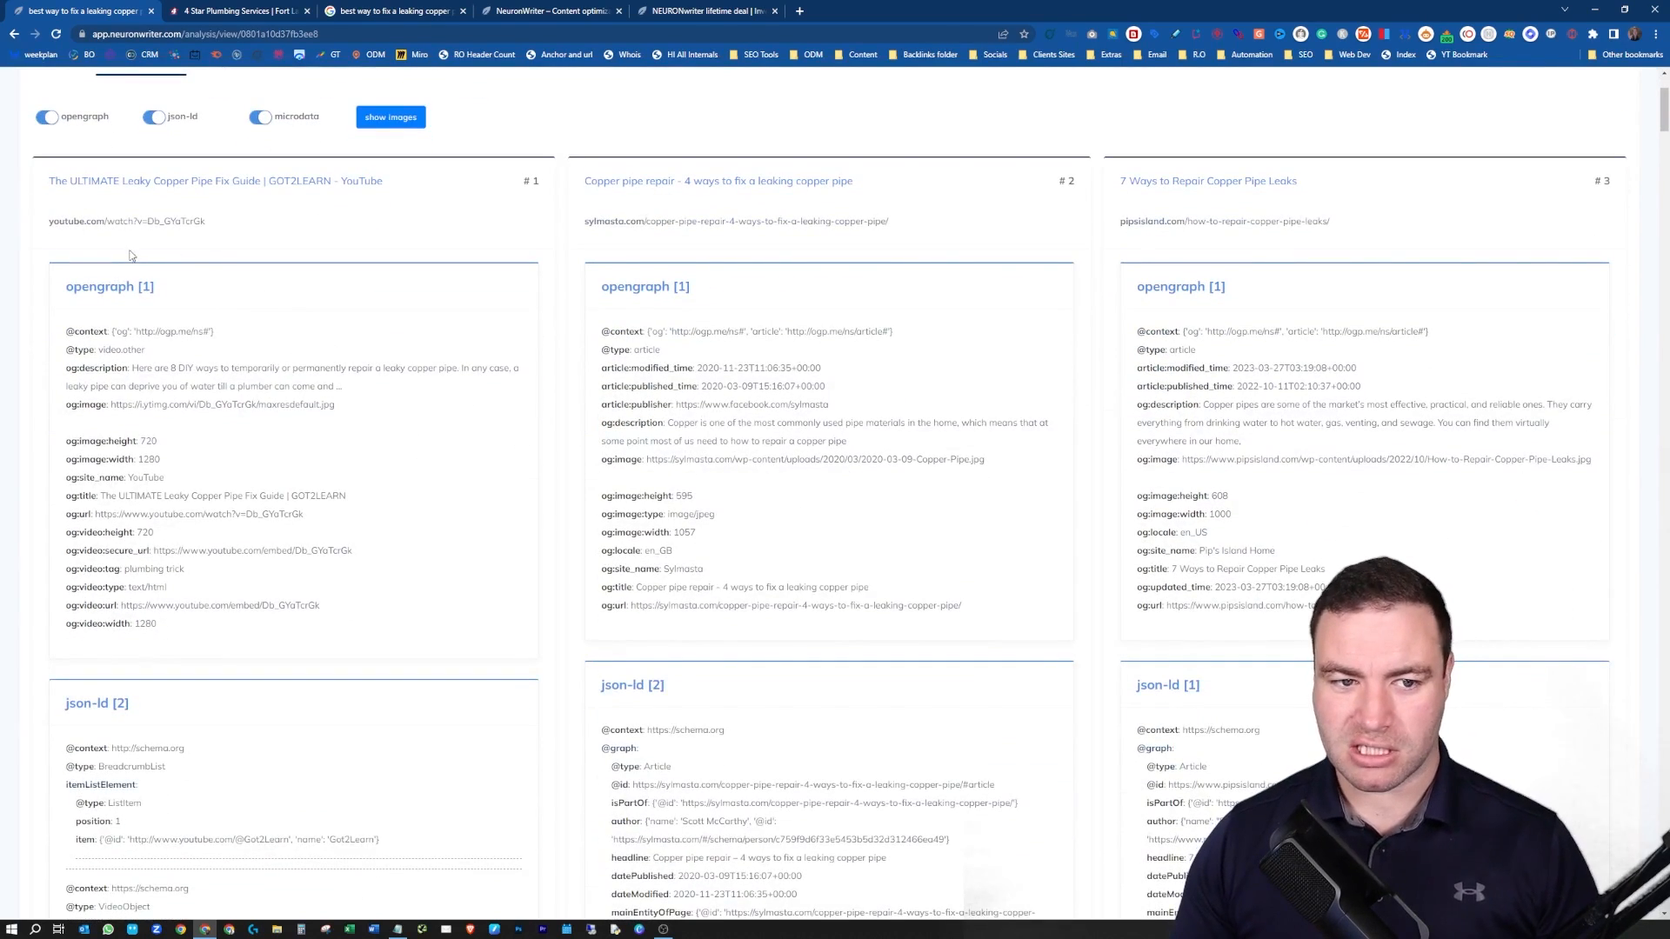
scroll(501, 409, "down", 2)
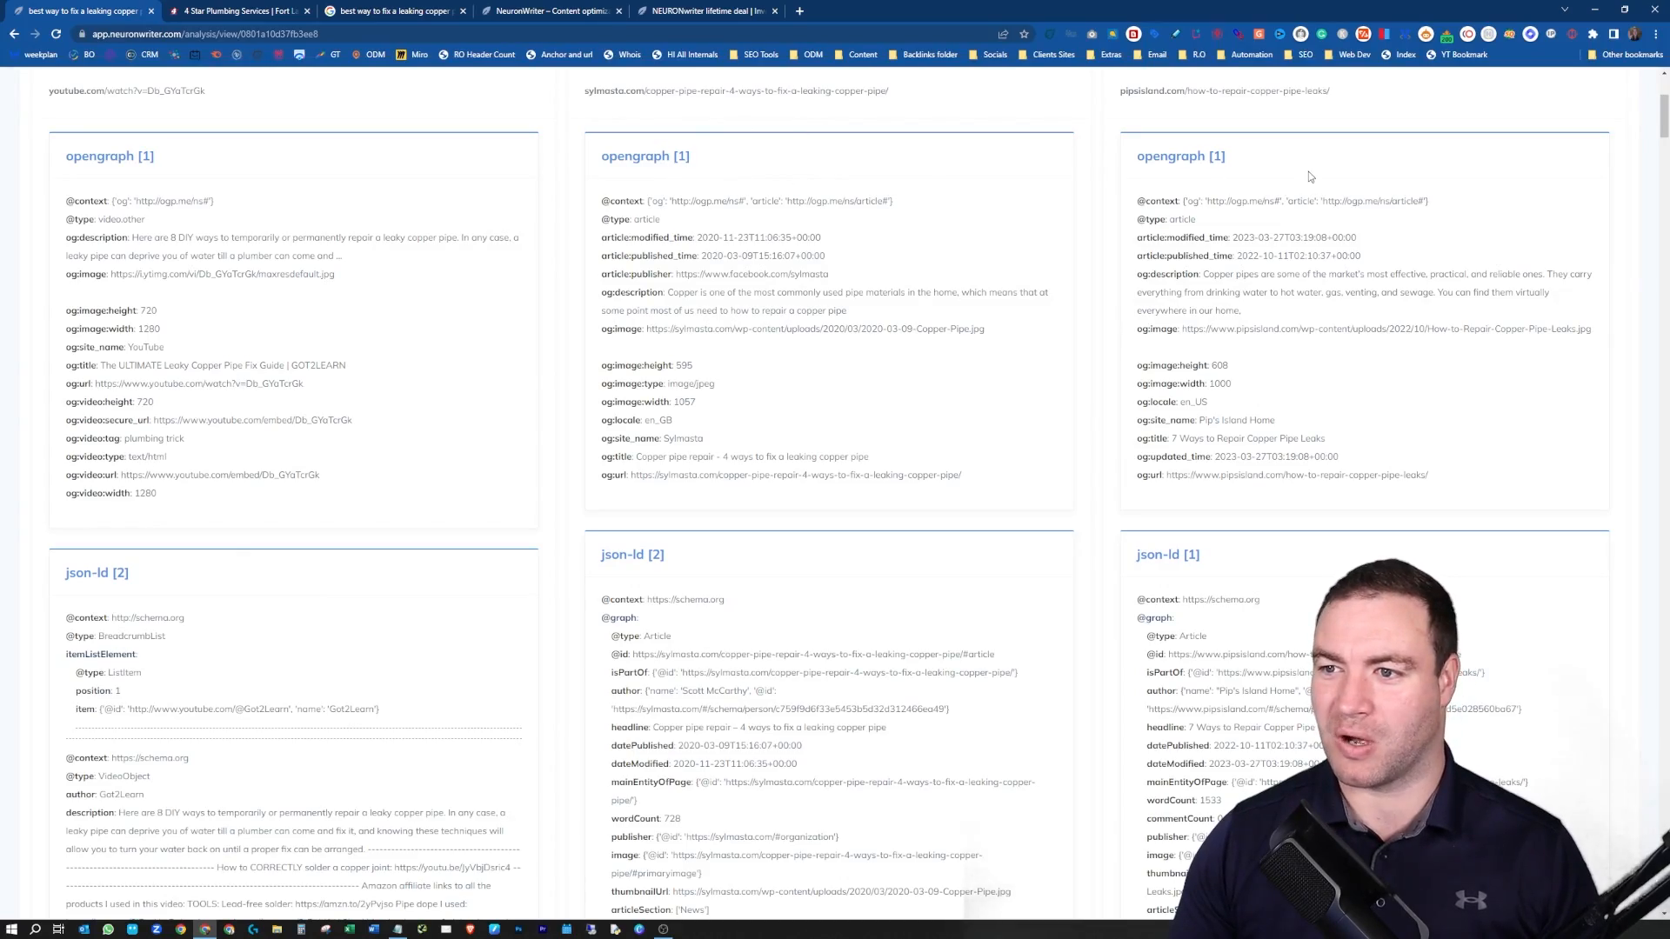
scroll(1224, 334, "down", 8)
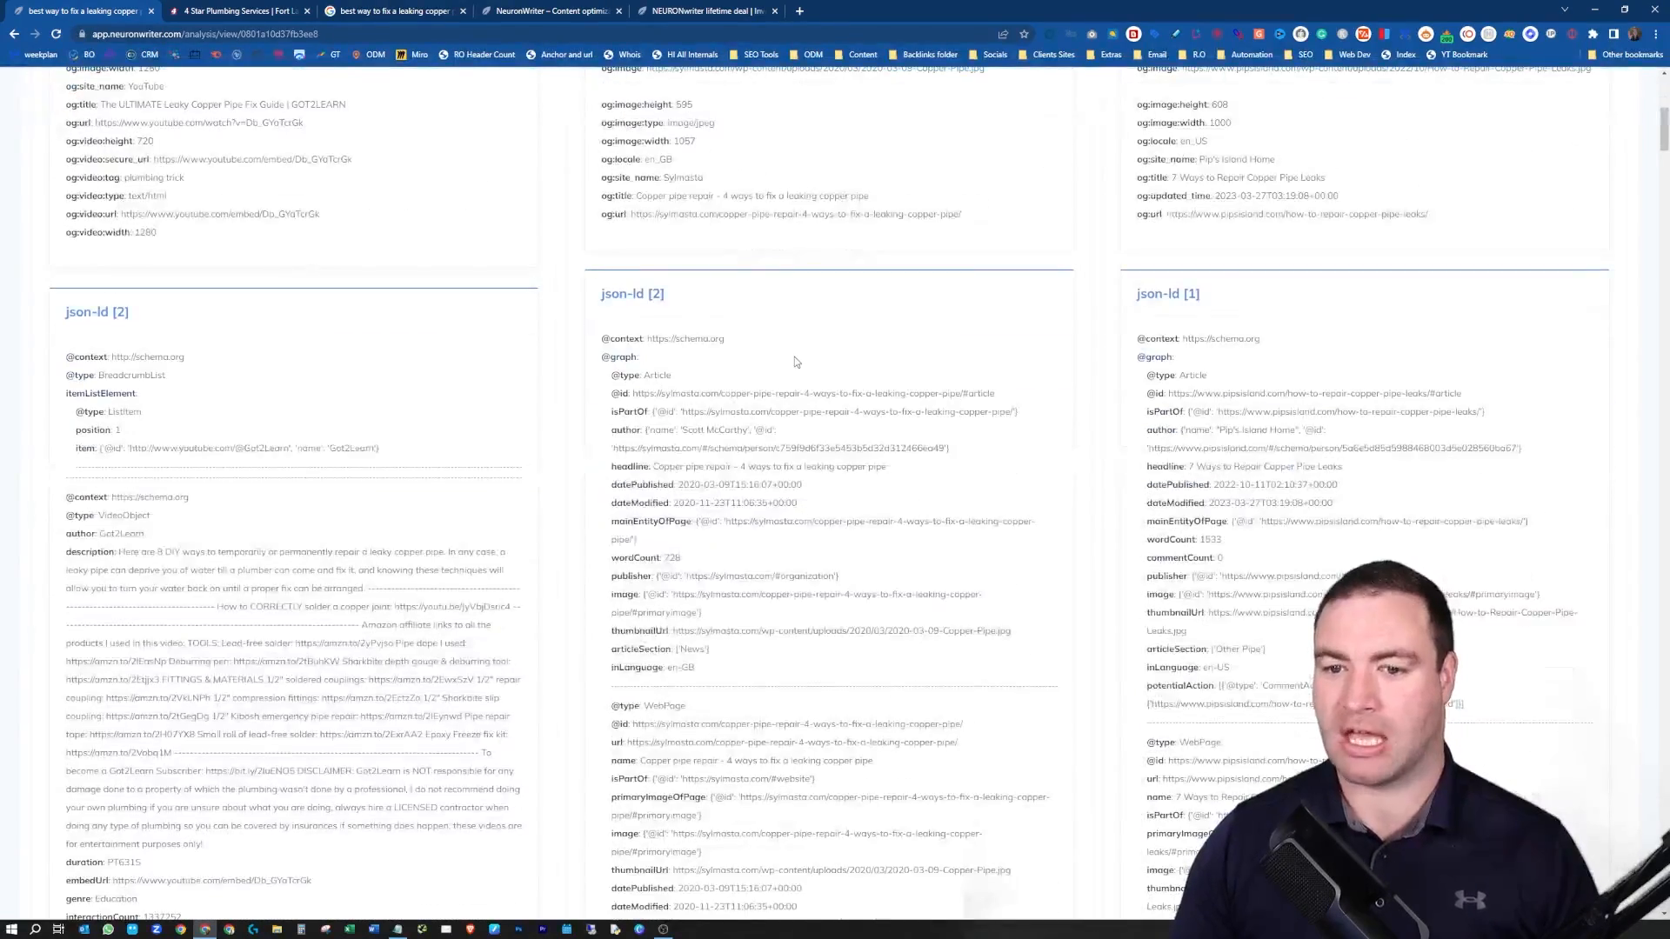
scroll(1276, 232, "down", 5)
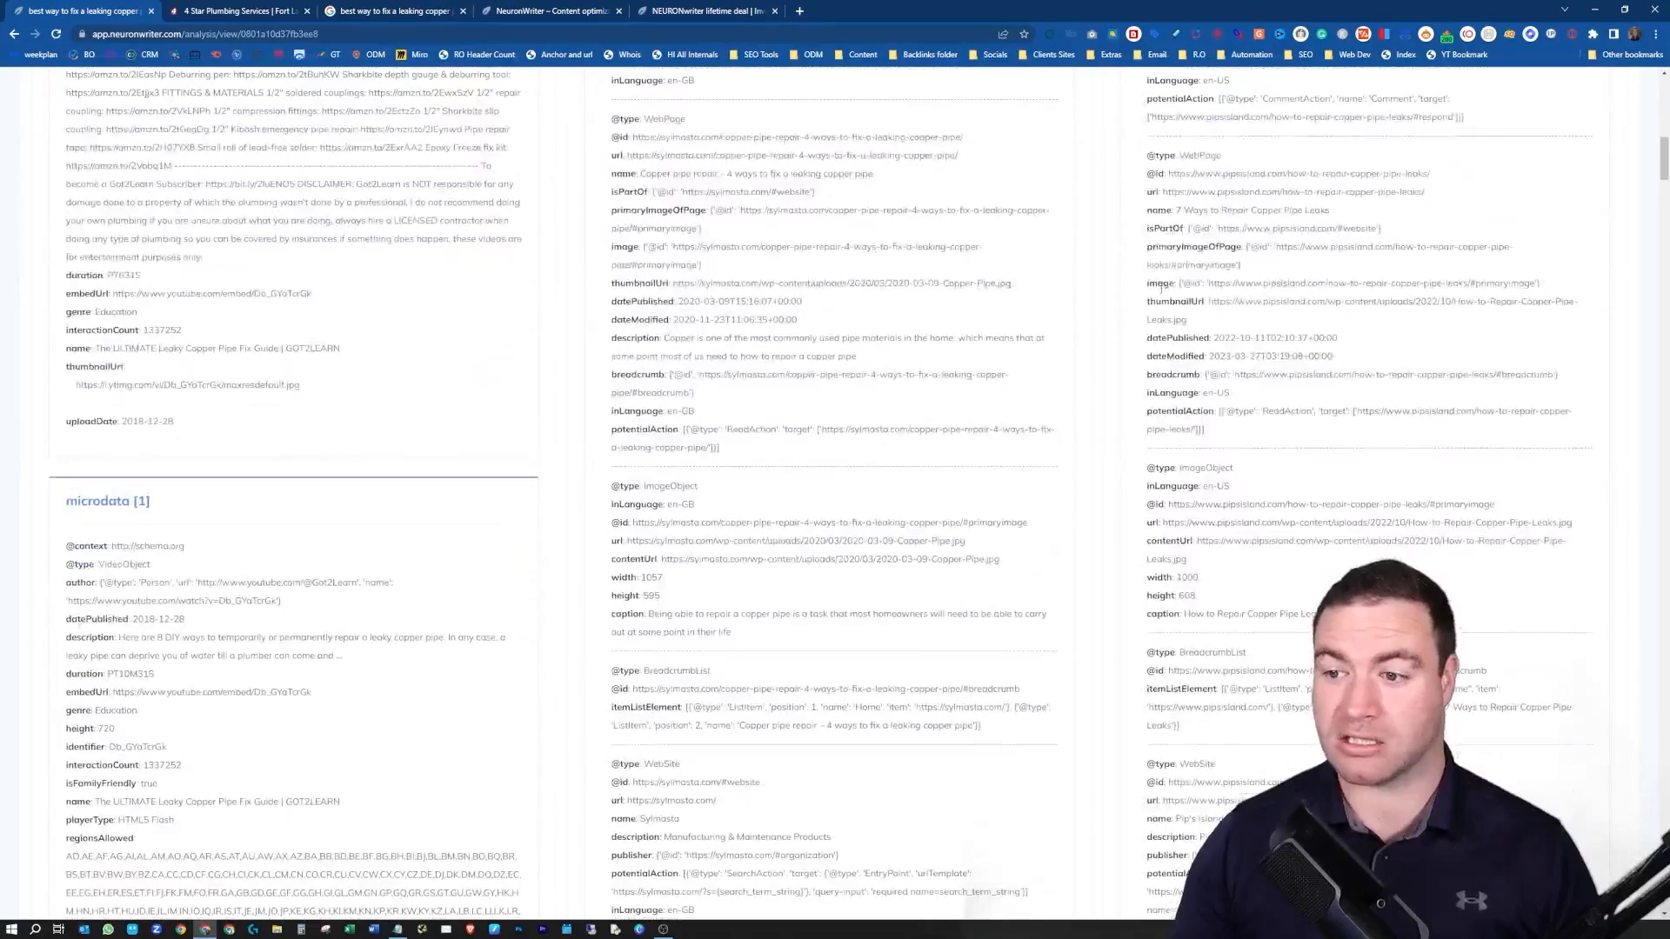
scroll(1182, 235, "down", 8)
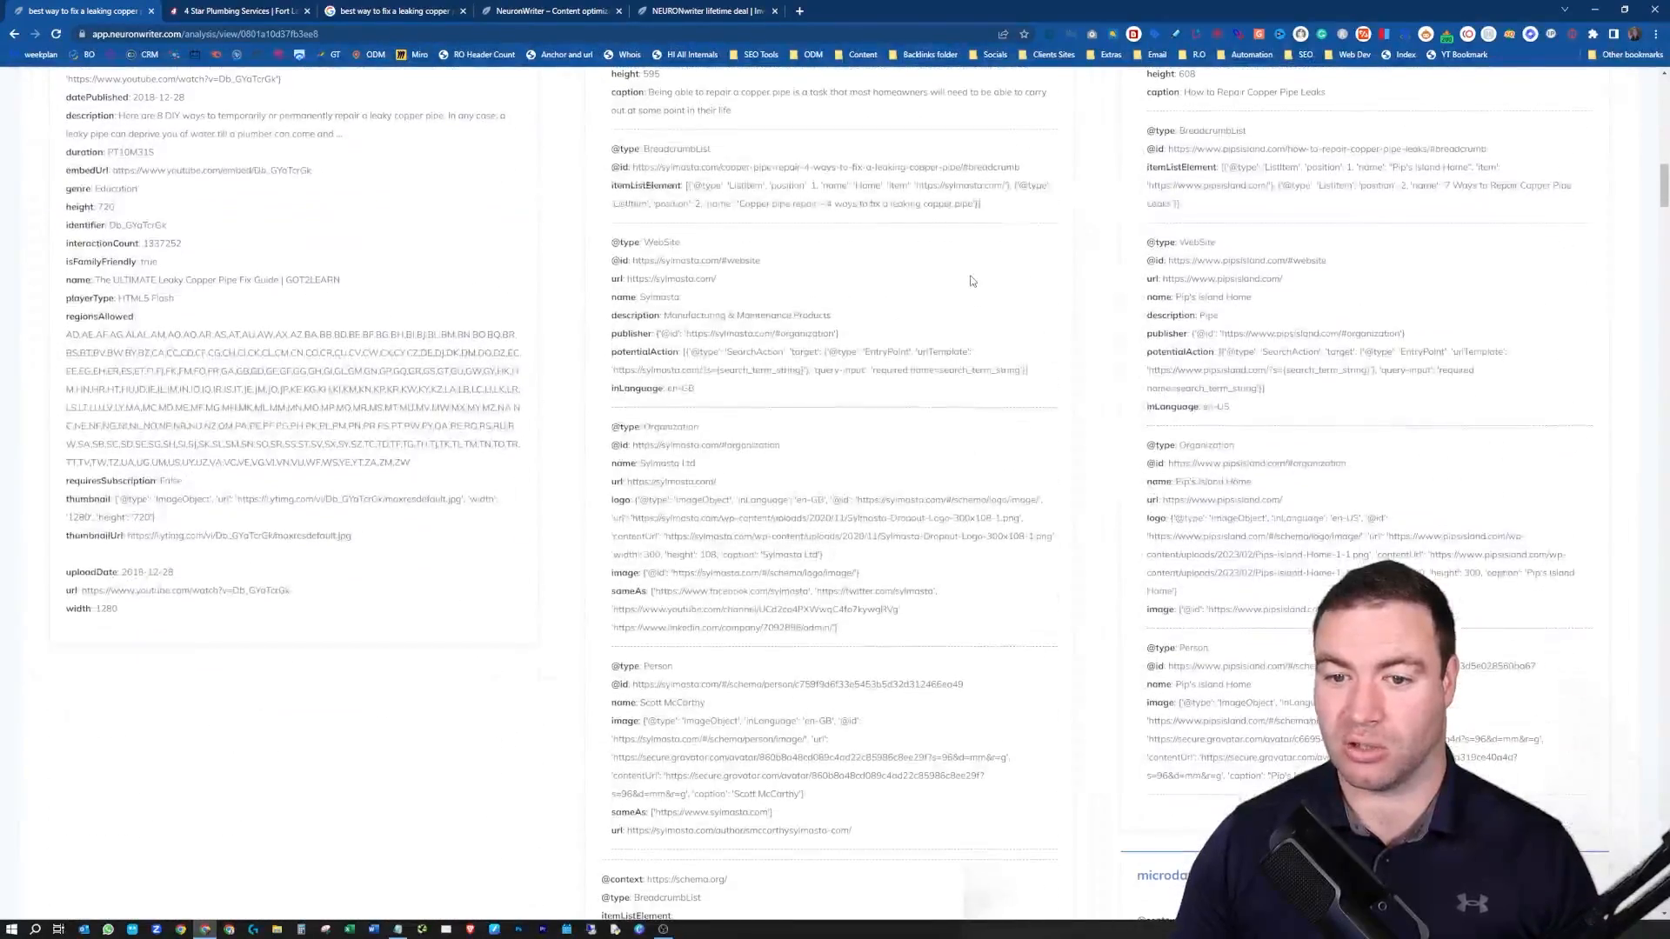
Examine the microdata of the Pip's Island page and the schema of the competitors ranked 4 to 6.
scroll(972, 280, "down", 4)
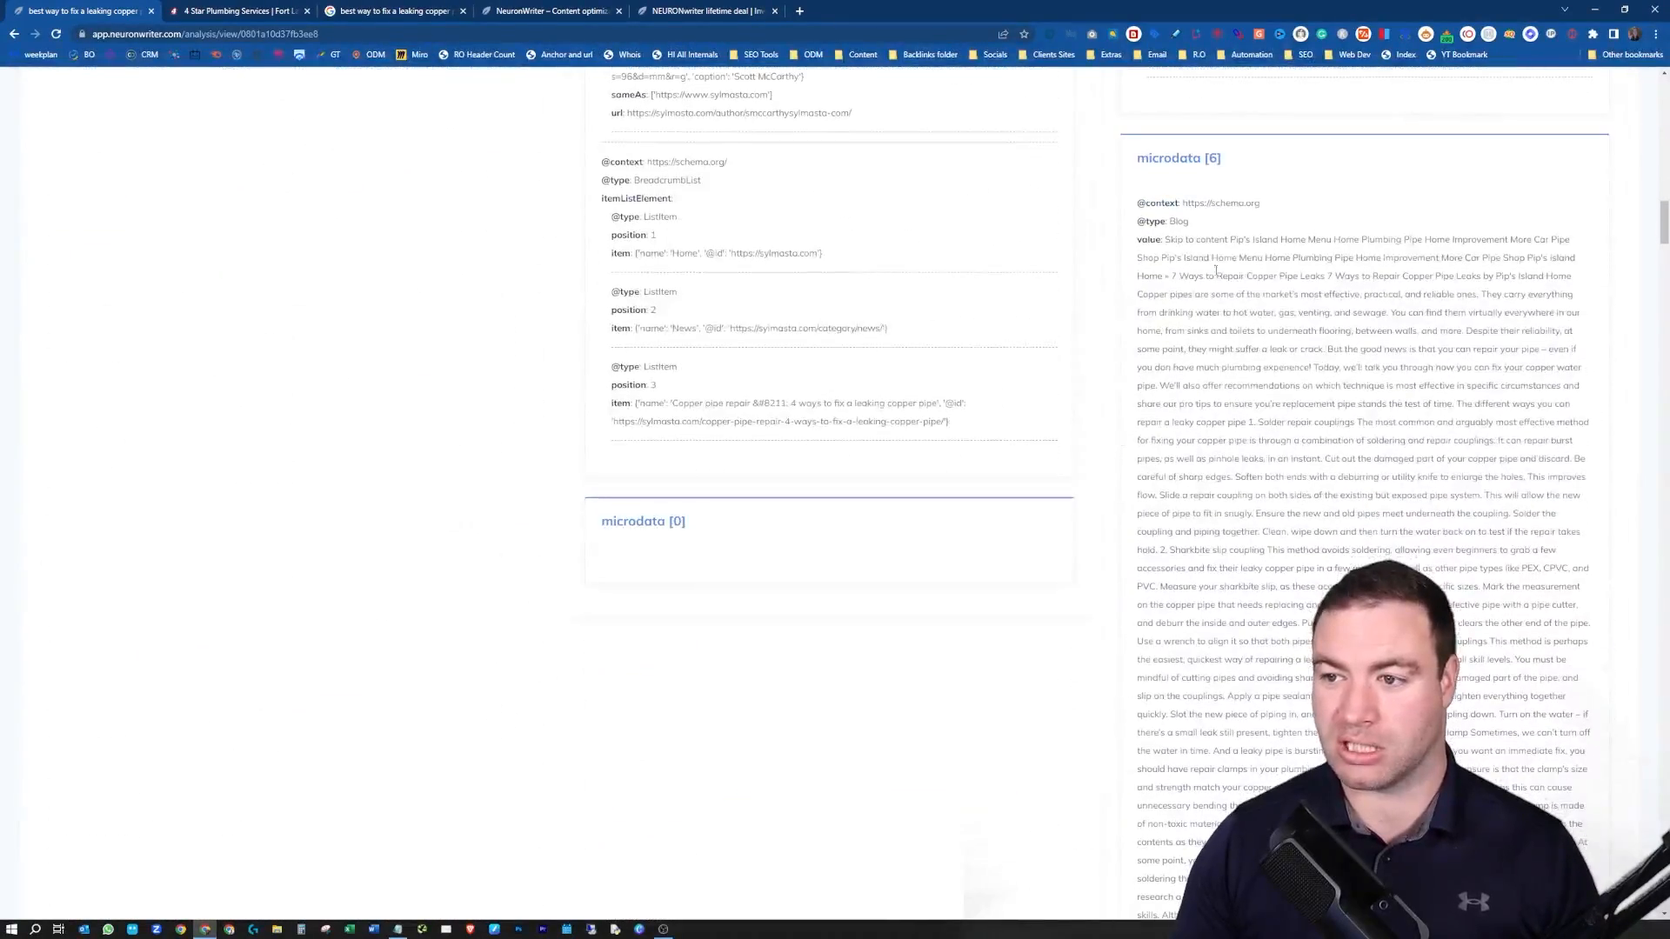
left_click_drag(1169, 239, 1327, 570)
left_click(1326, 570)
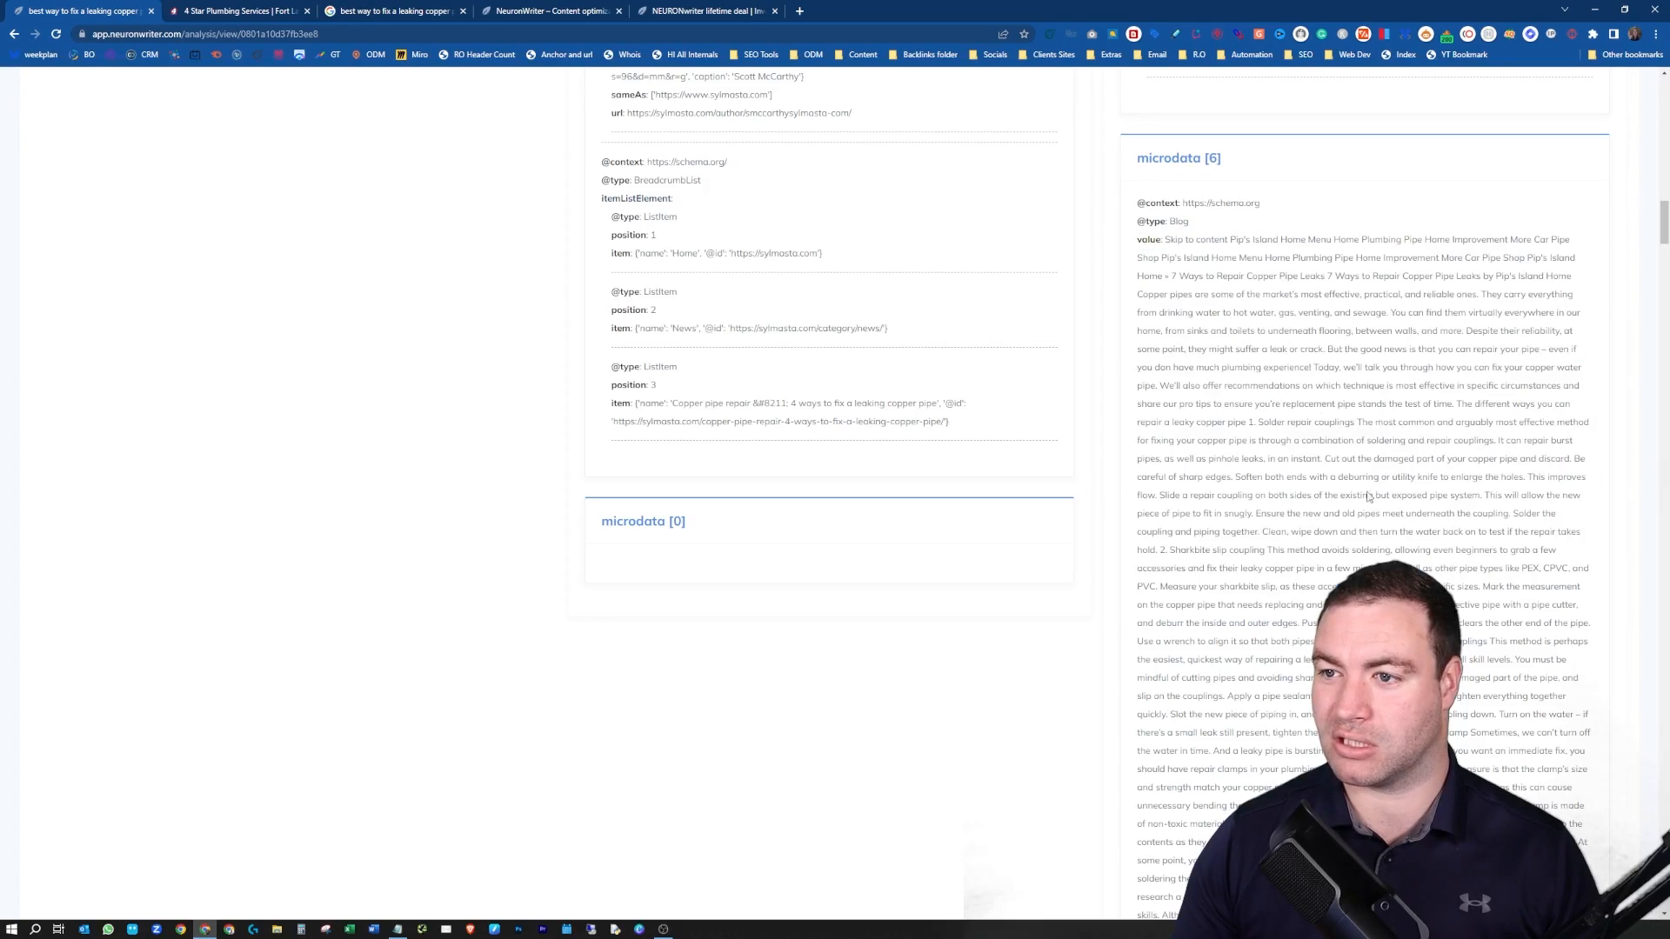
scroll(1349, 454, "down", 1)
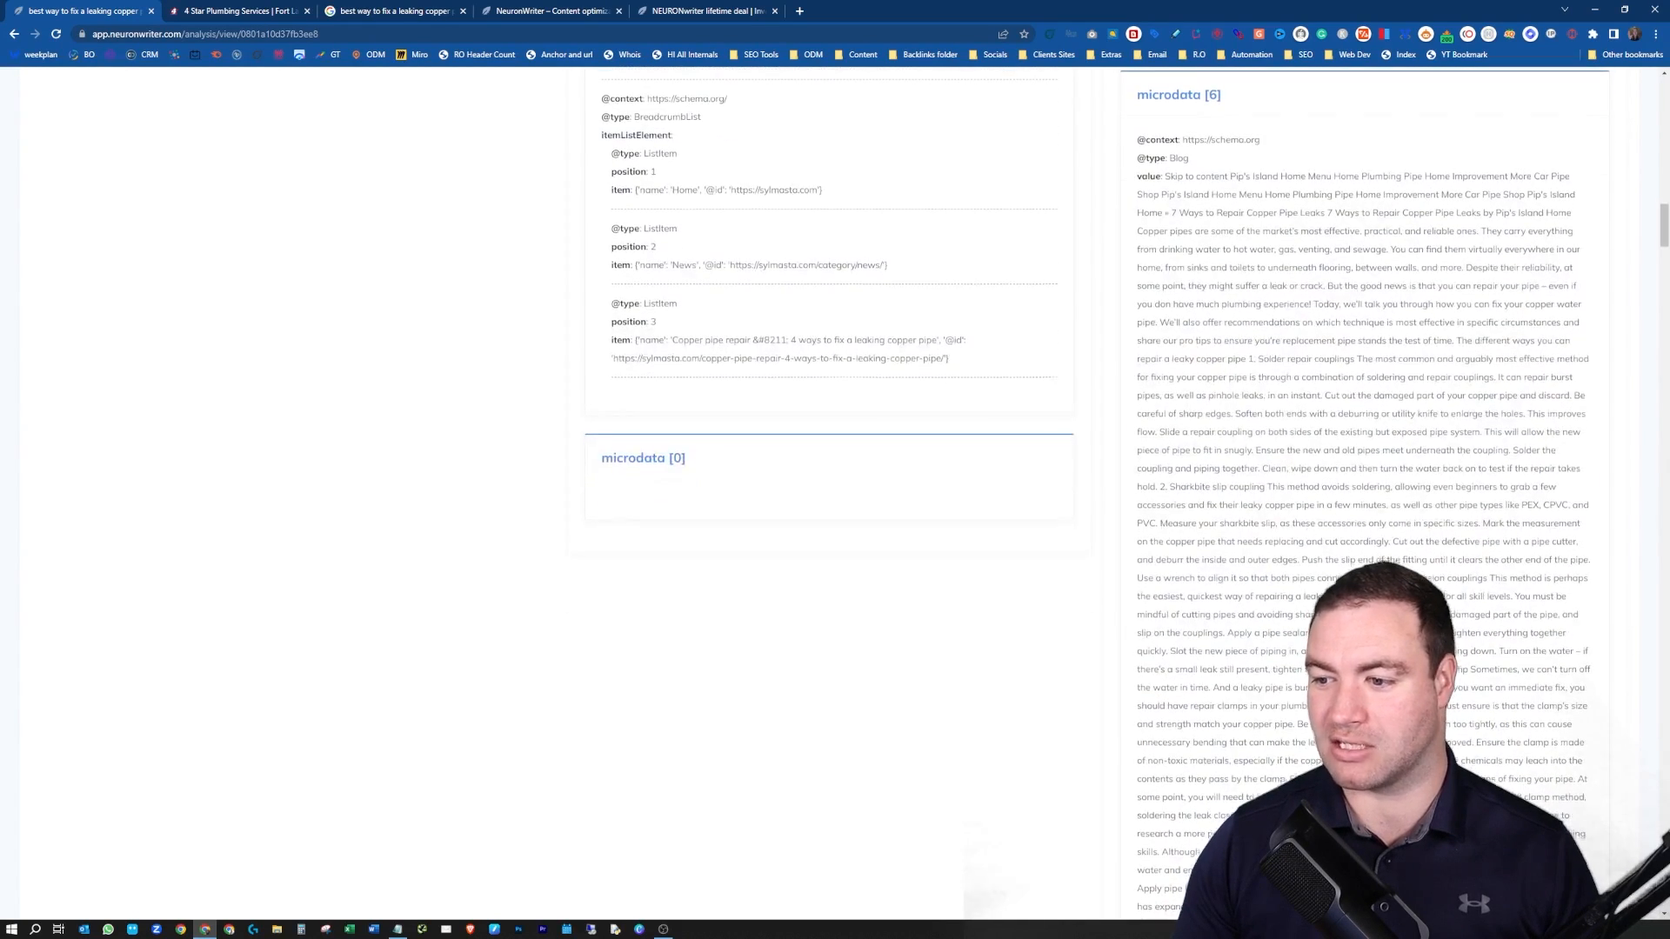
scroll(1210, 467, "up", 3)
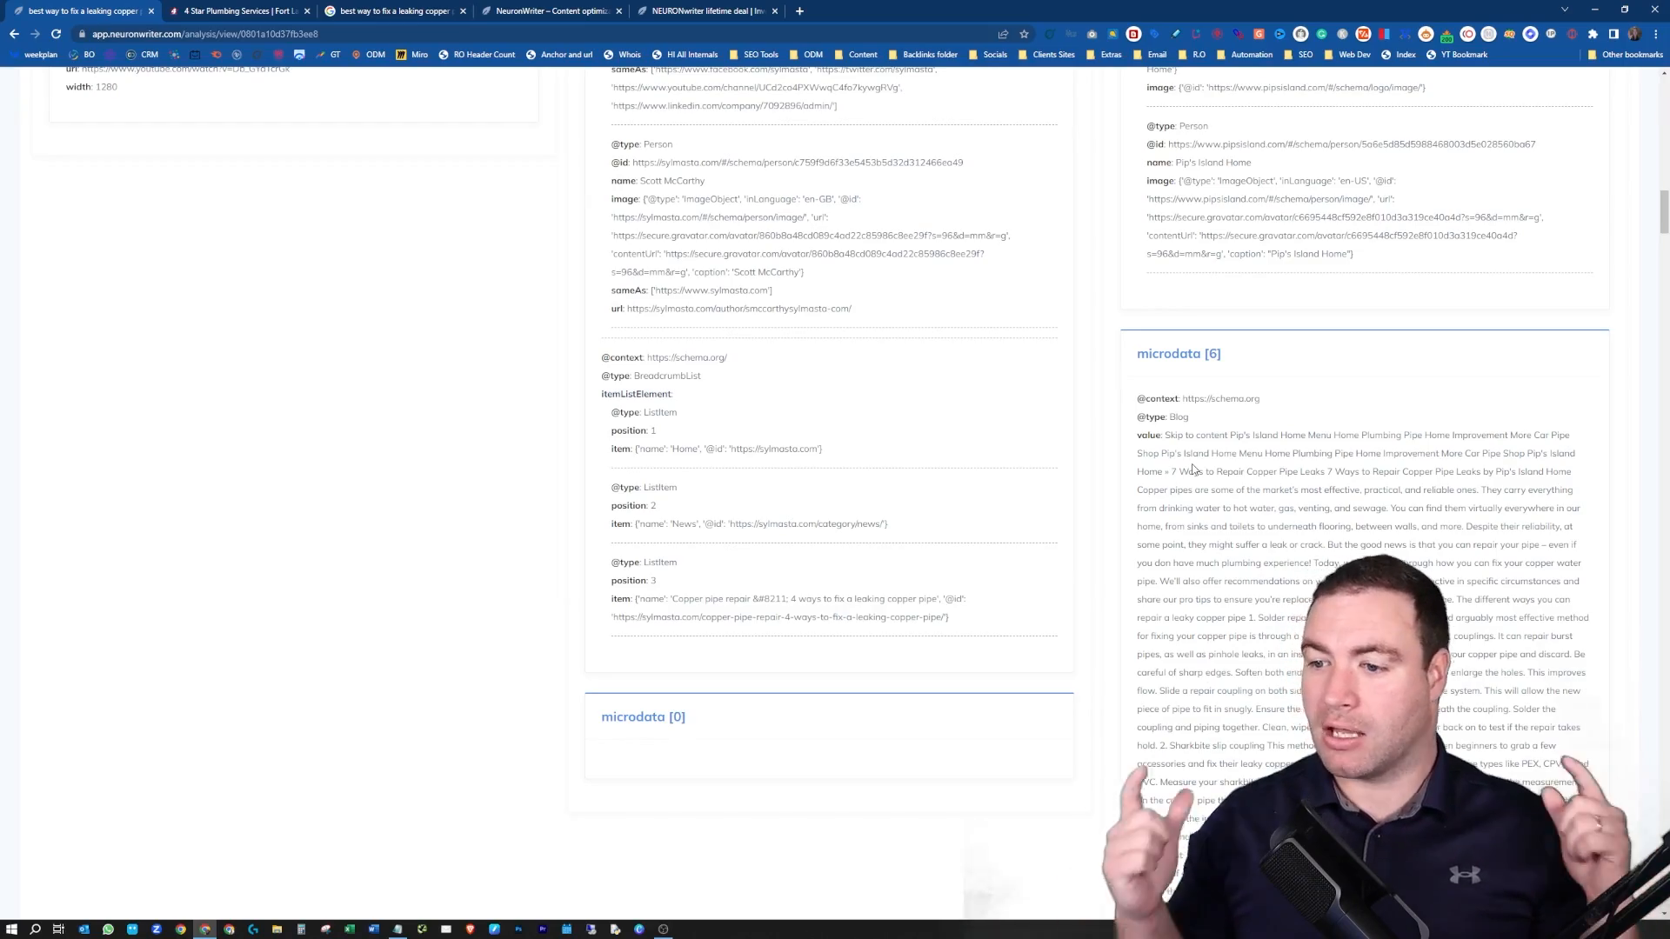
scroll(1264, 317, "down", 8)
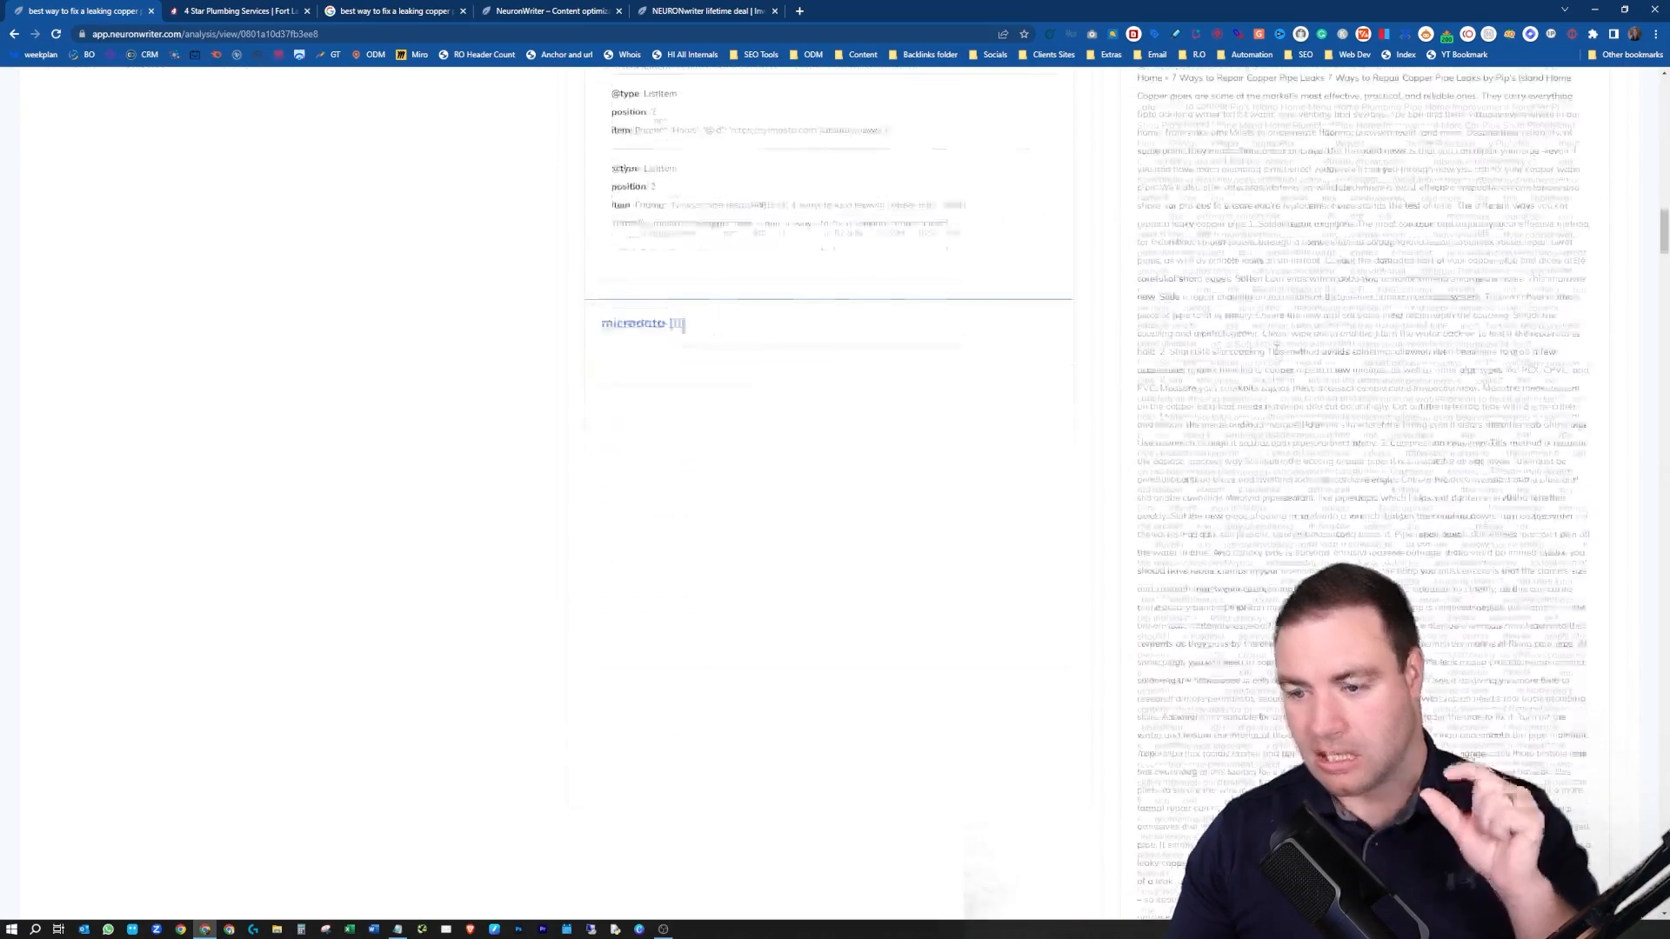
scroll(1376, 289, "down", 6)
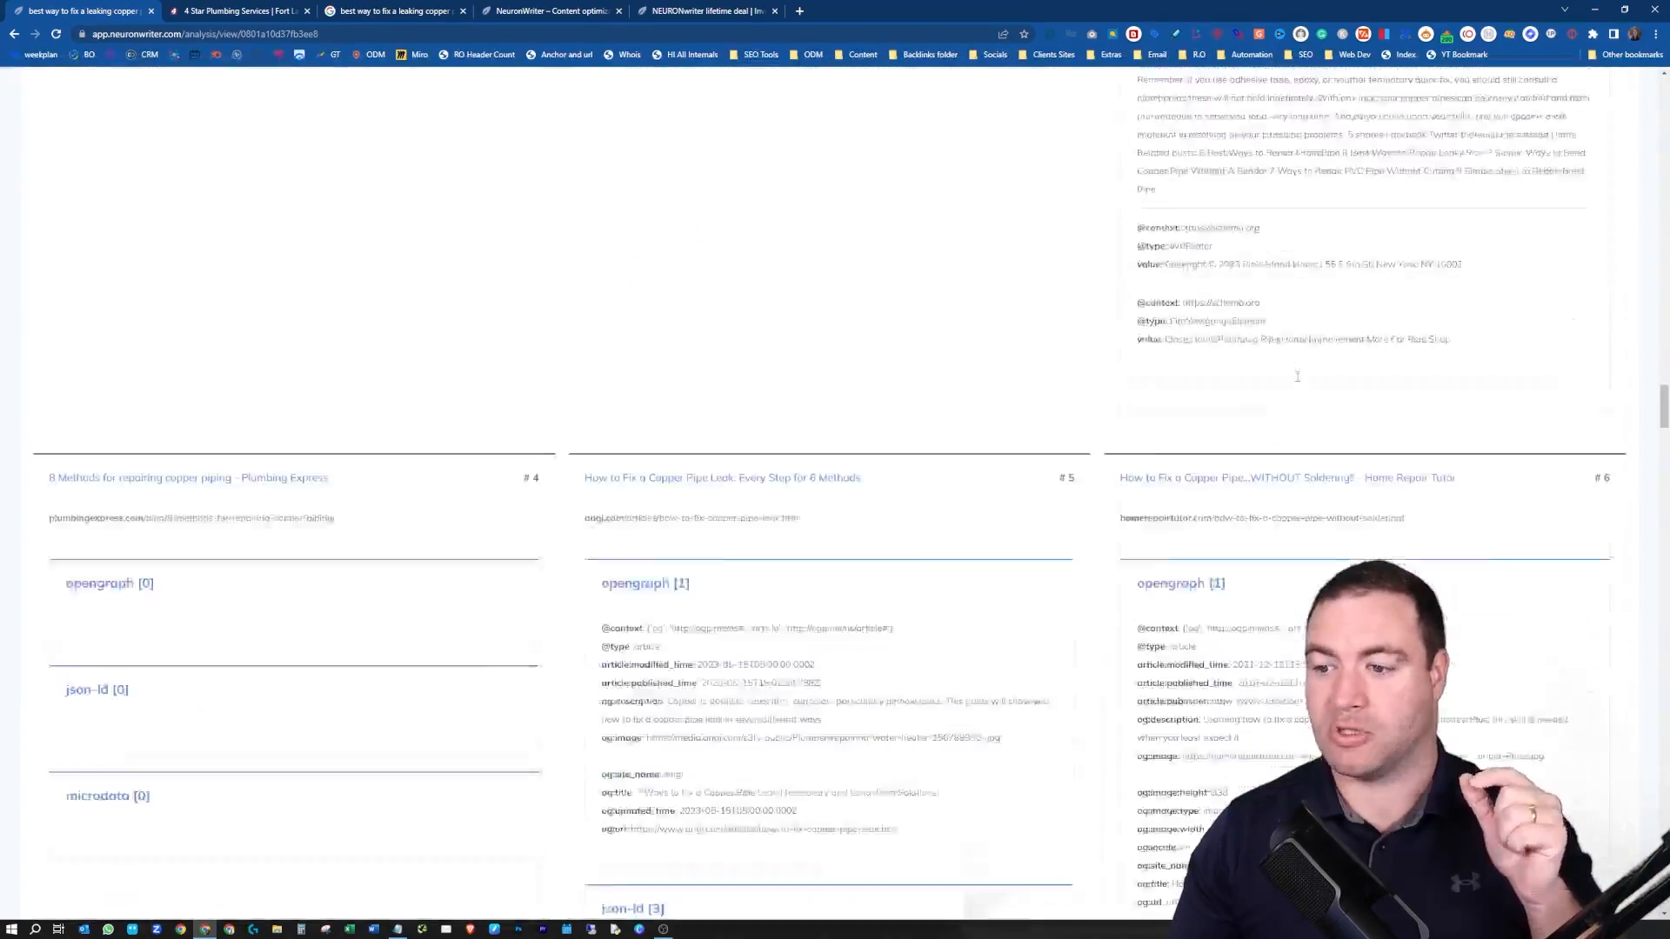
scroll(1376, 289, "up", 5)
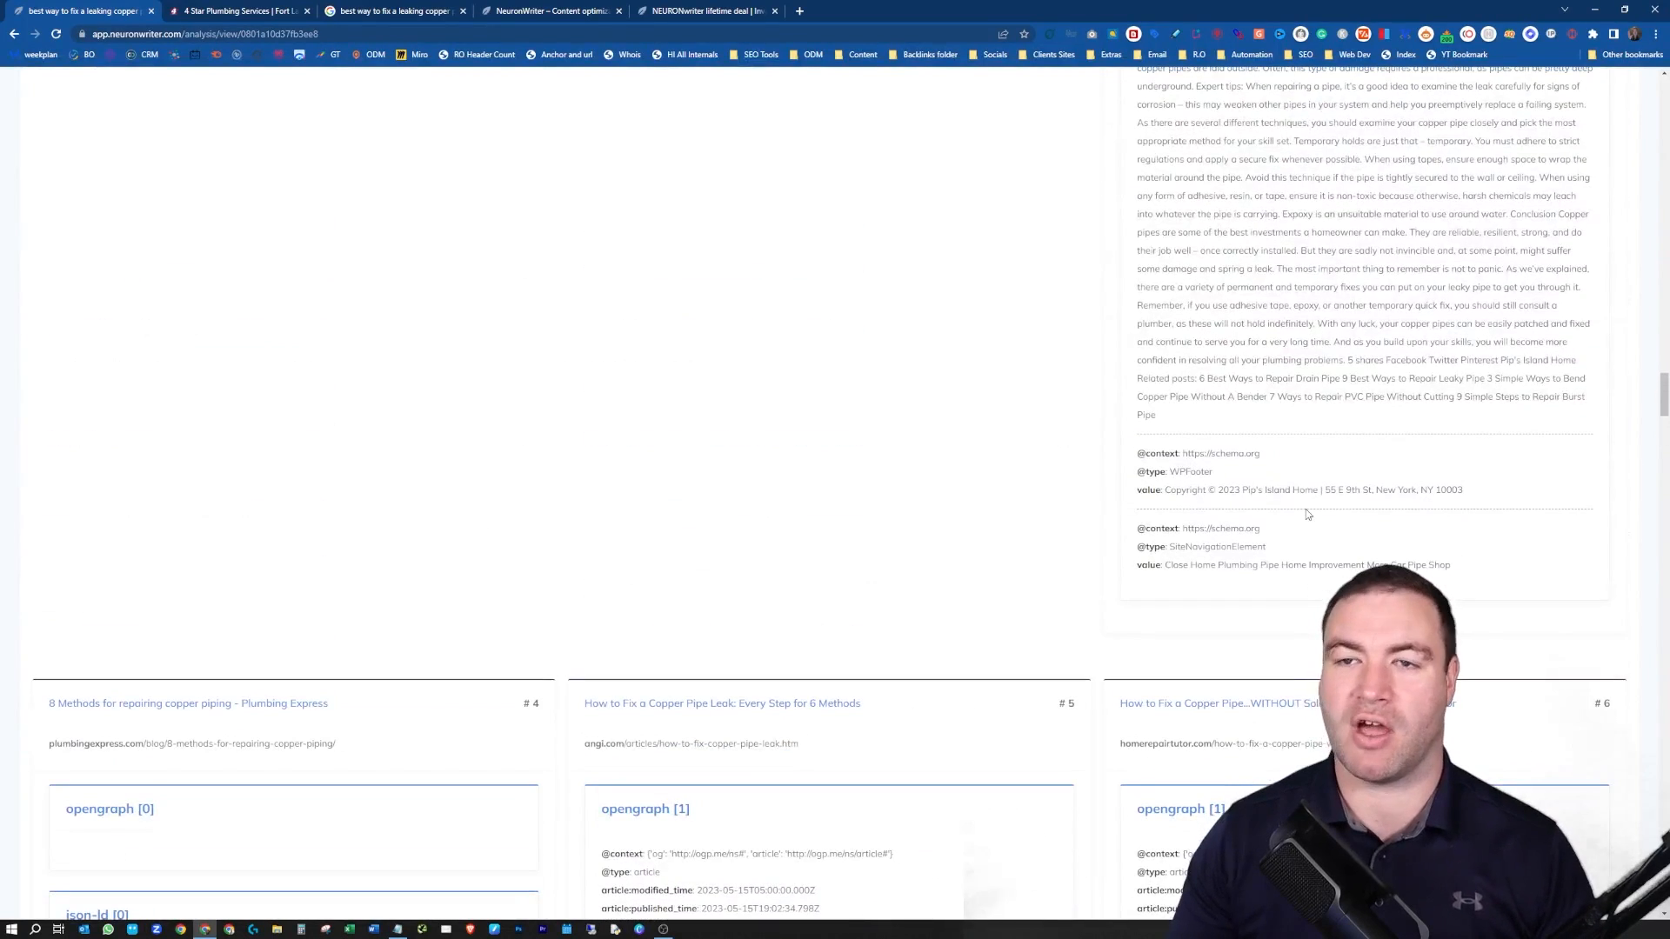
scroll(1221, 376, "down", 4)
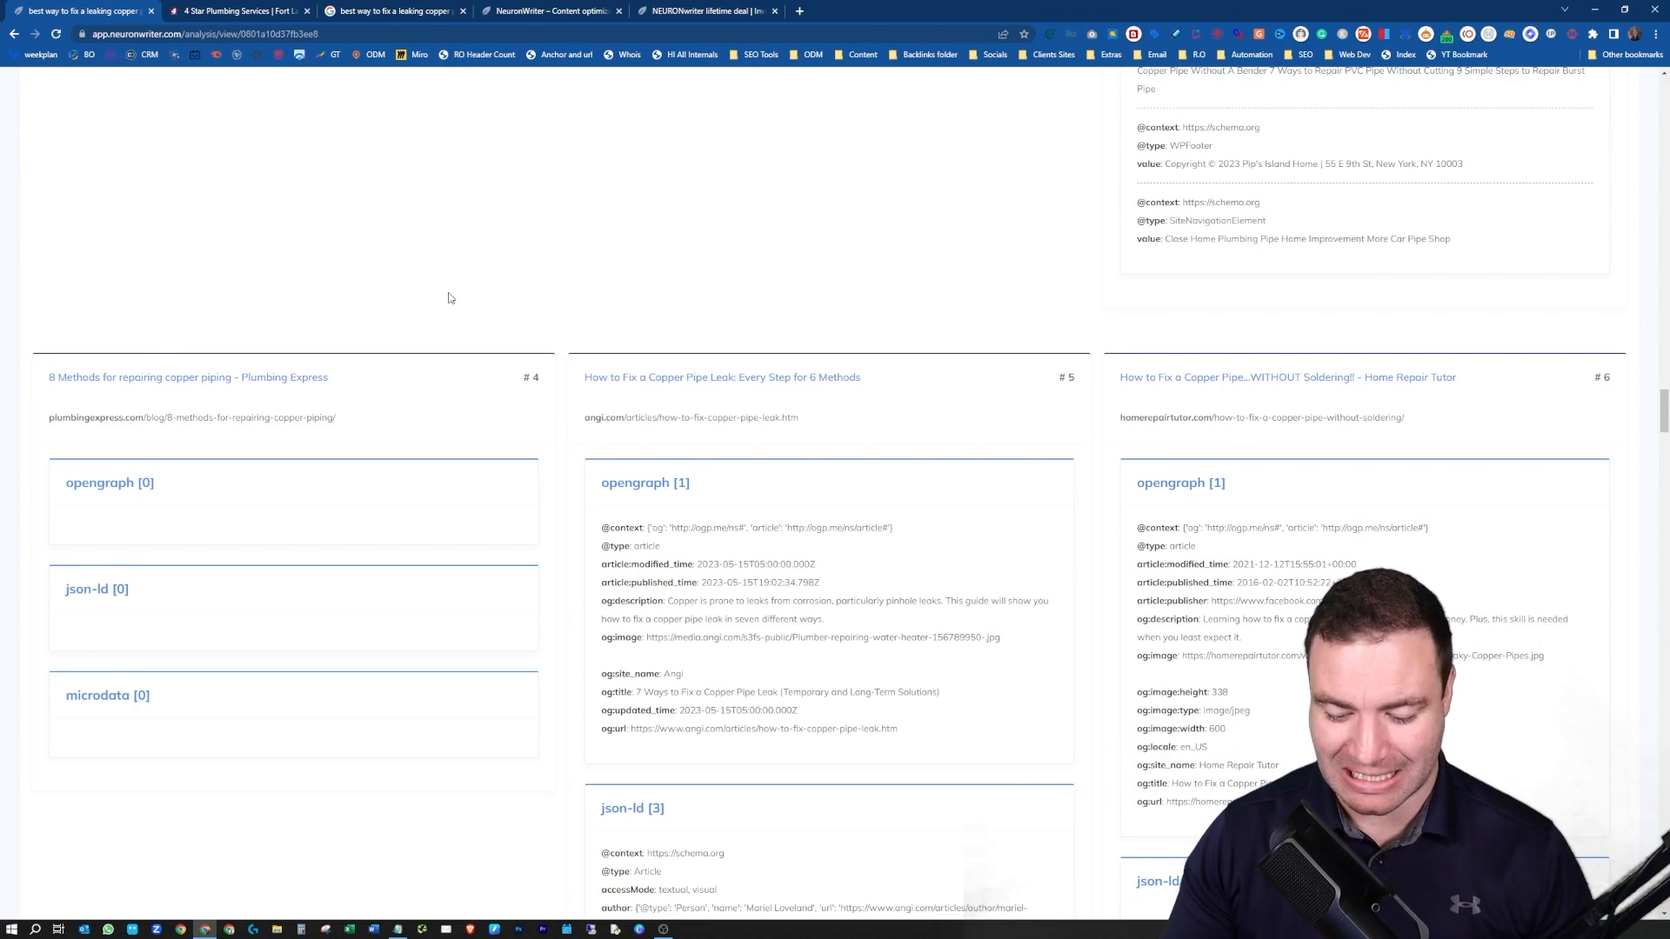
scroll(448, 235, "up", 15)
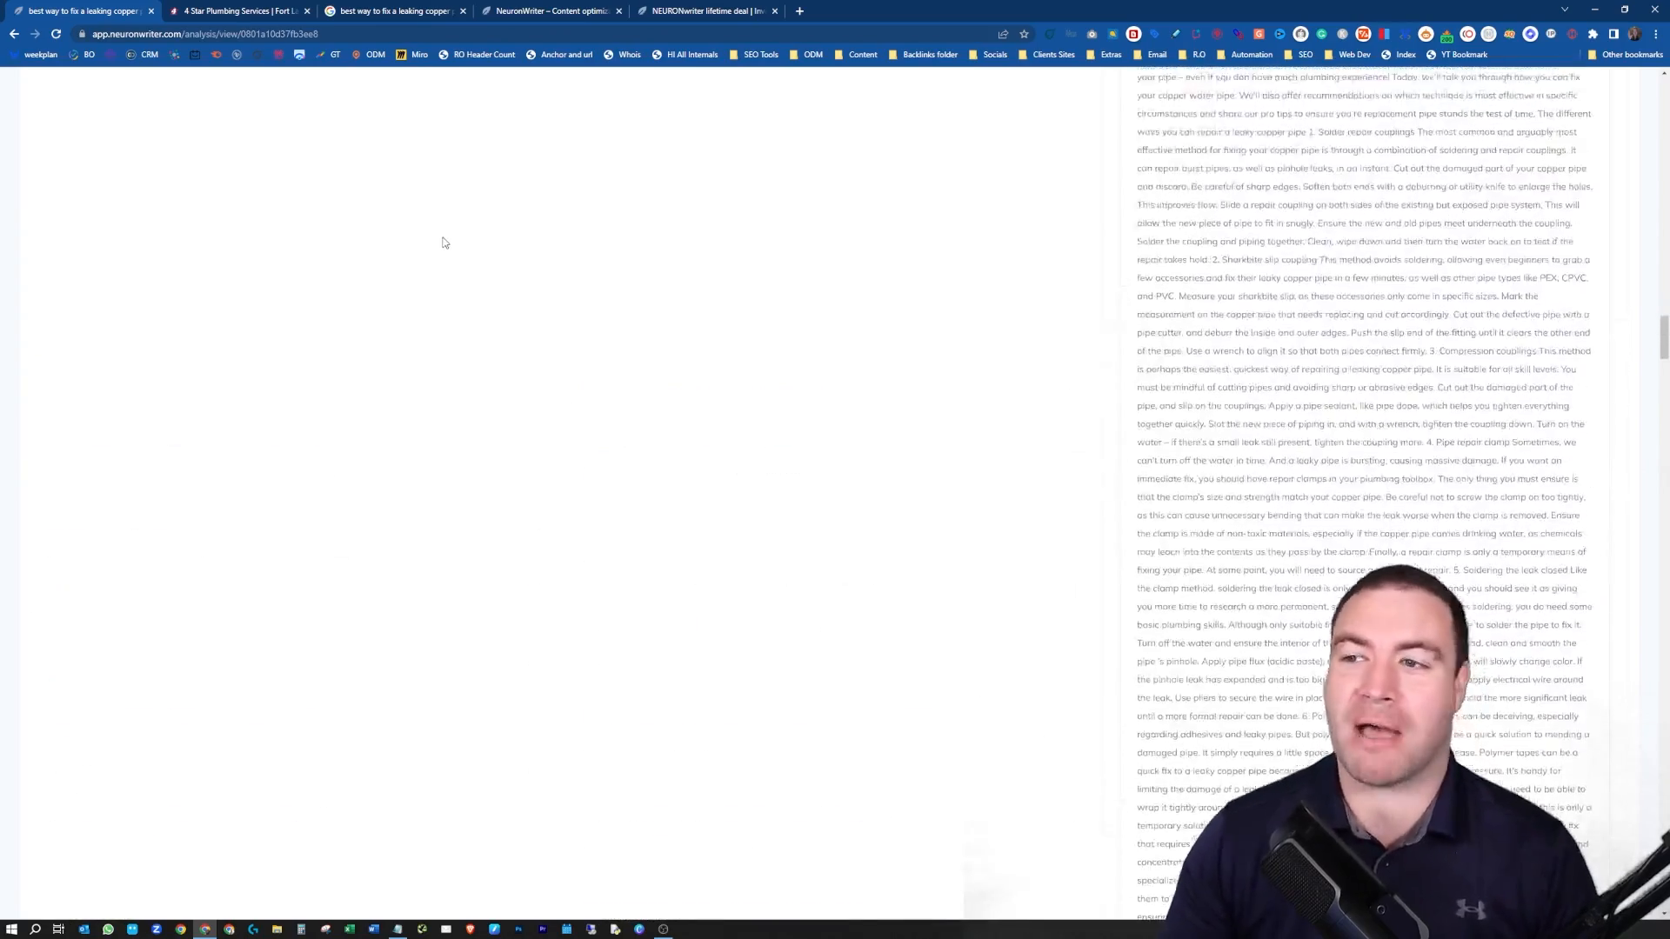
scroll(403, 286, "up", 15)
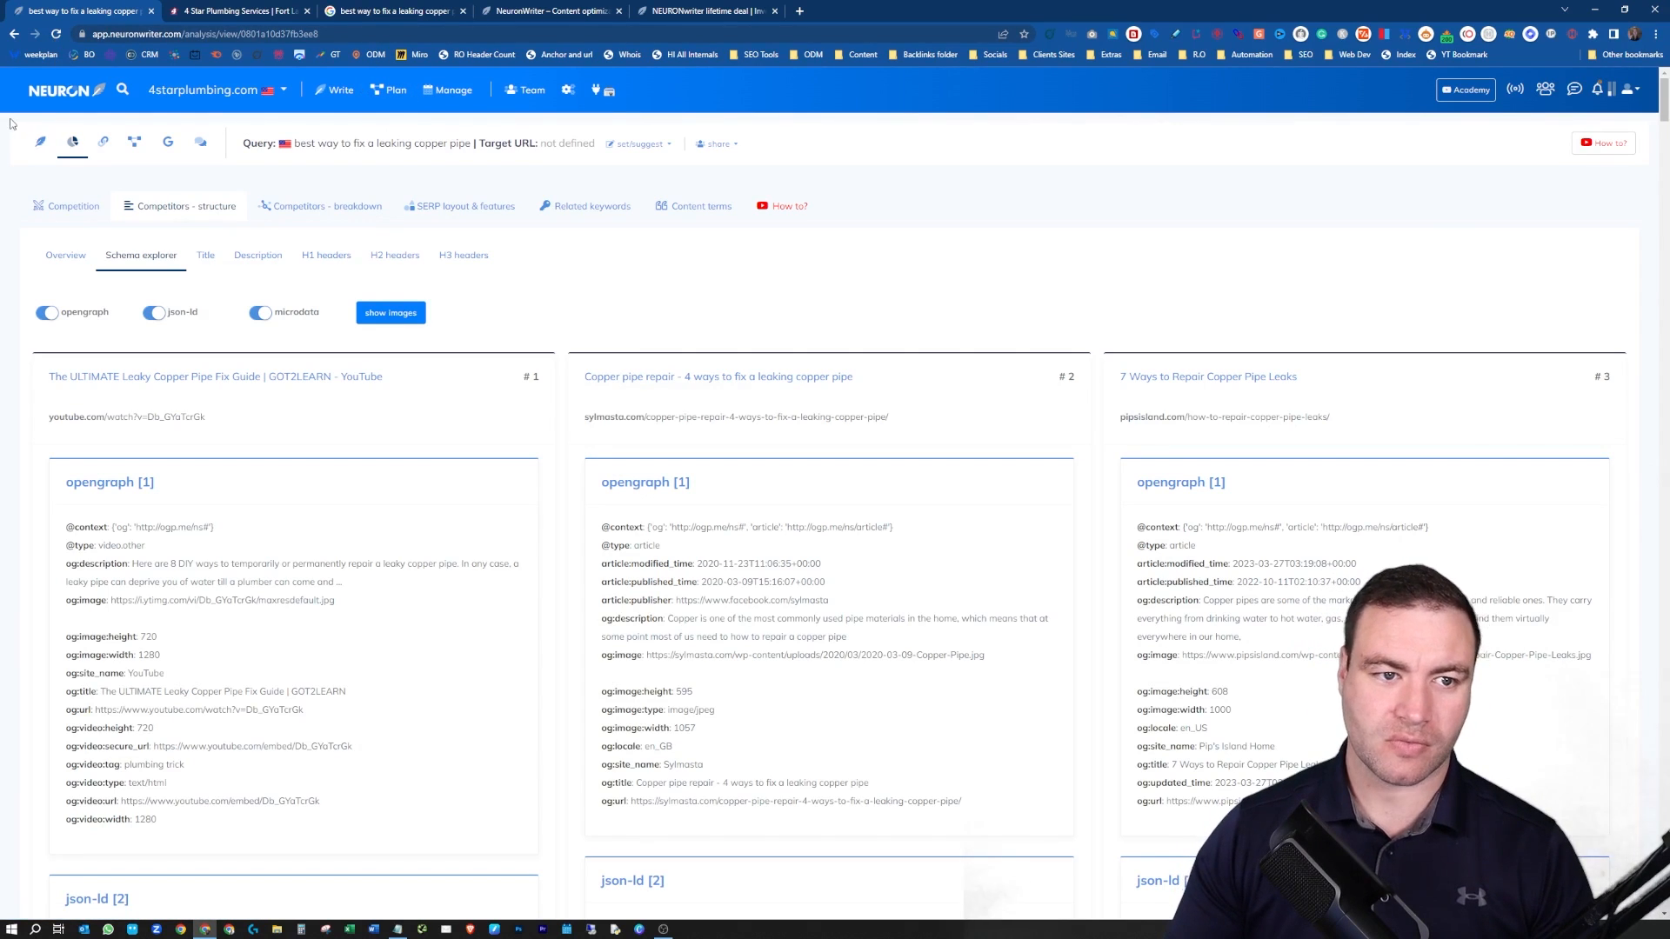
Return to the content editor and review the standard AI-writing templates, from expanding text to article outlines, meta and intros.
left_click(38, 146)
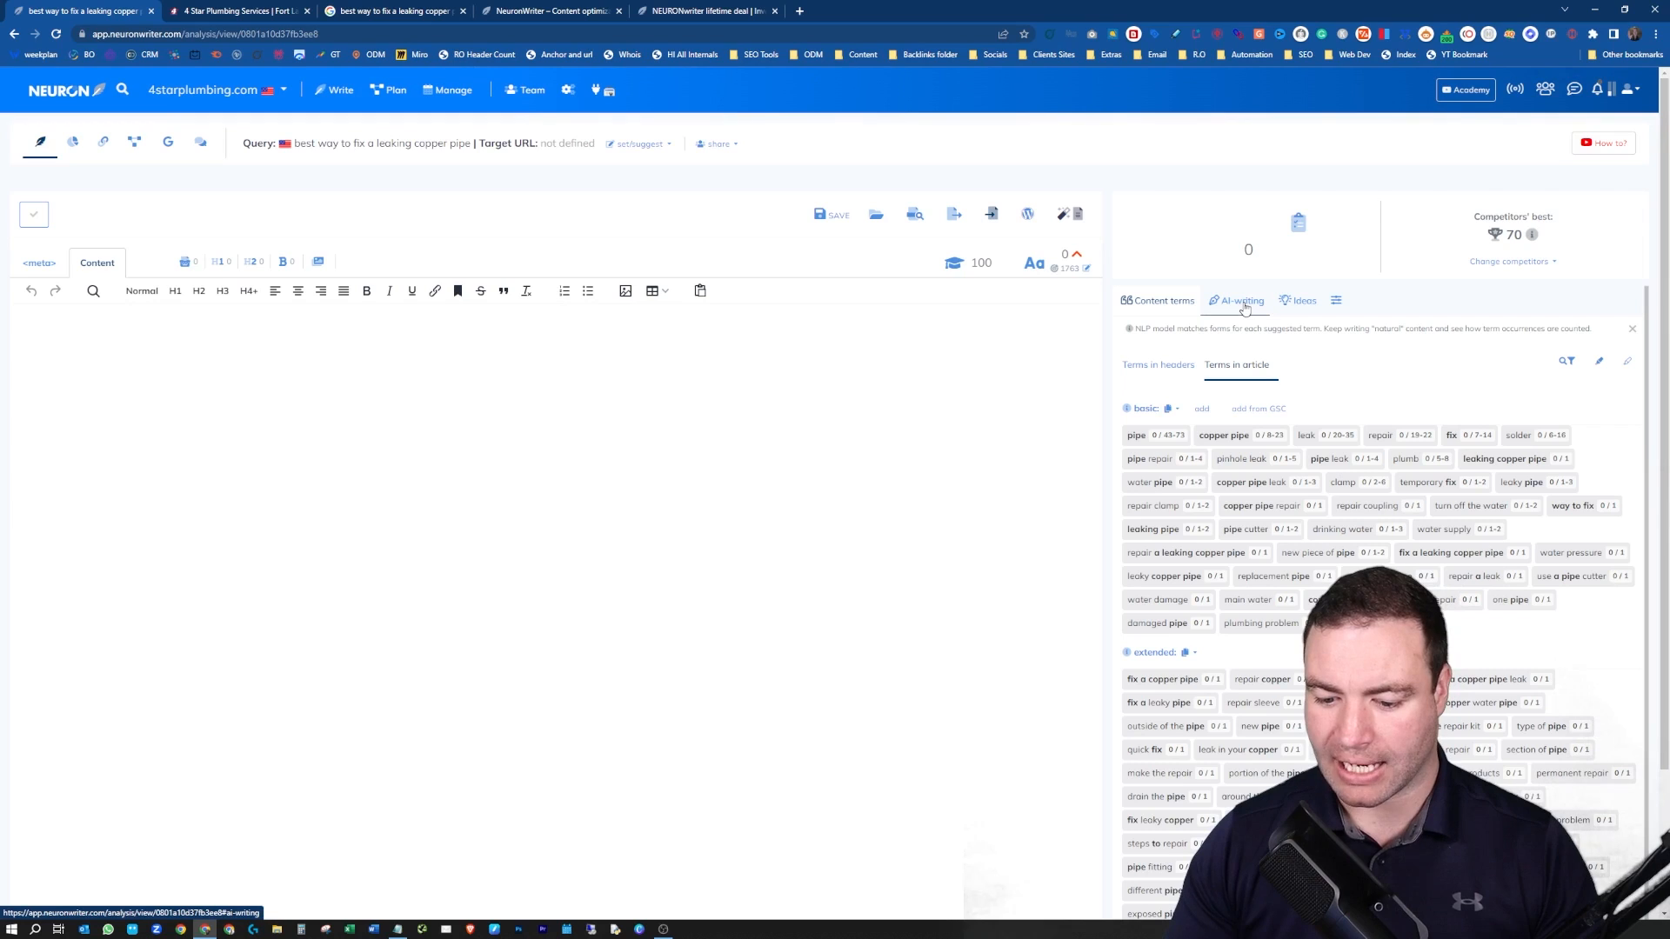
key("ctrl+plus")
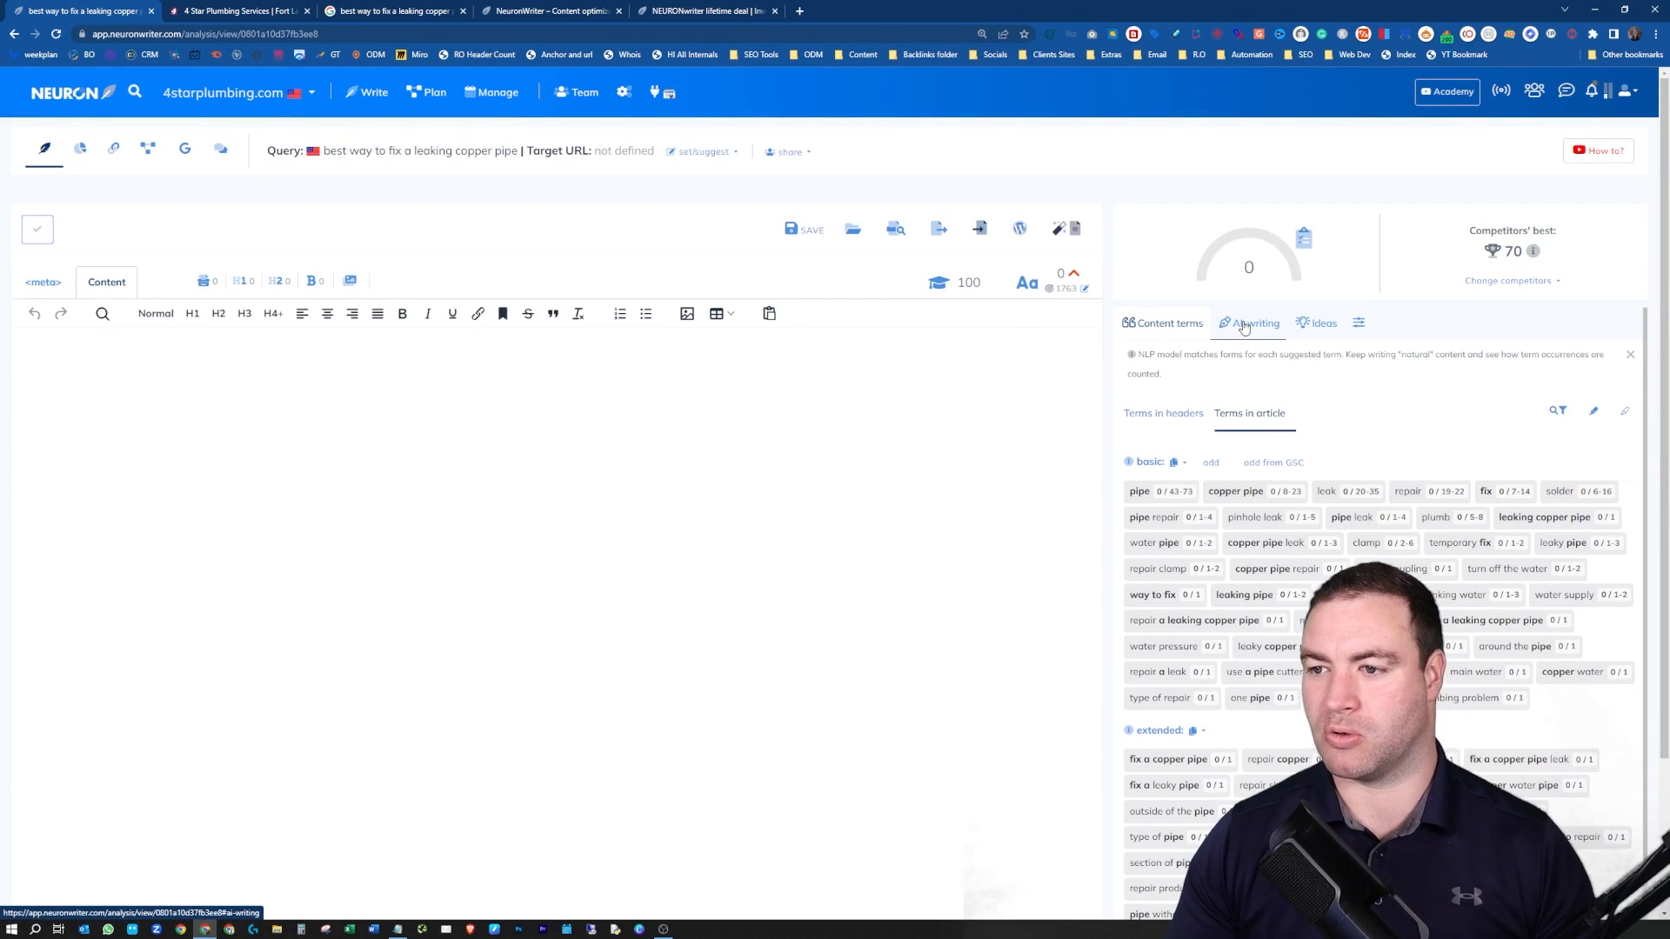
key("ctrl+plus")
key("ctrl+plus")
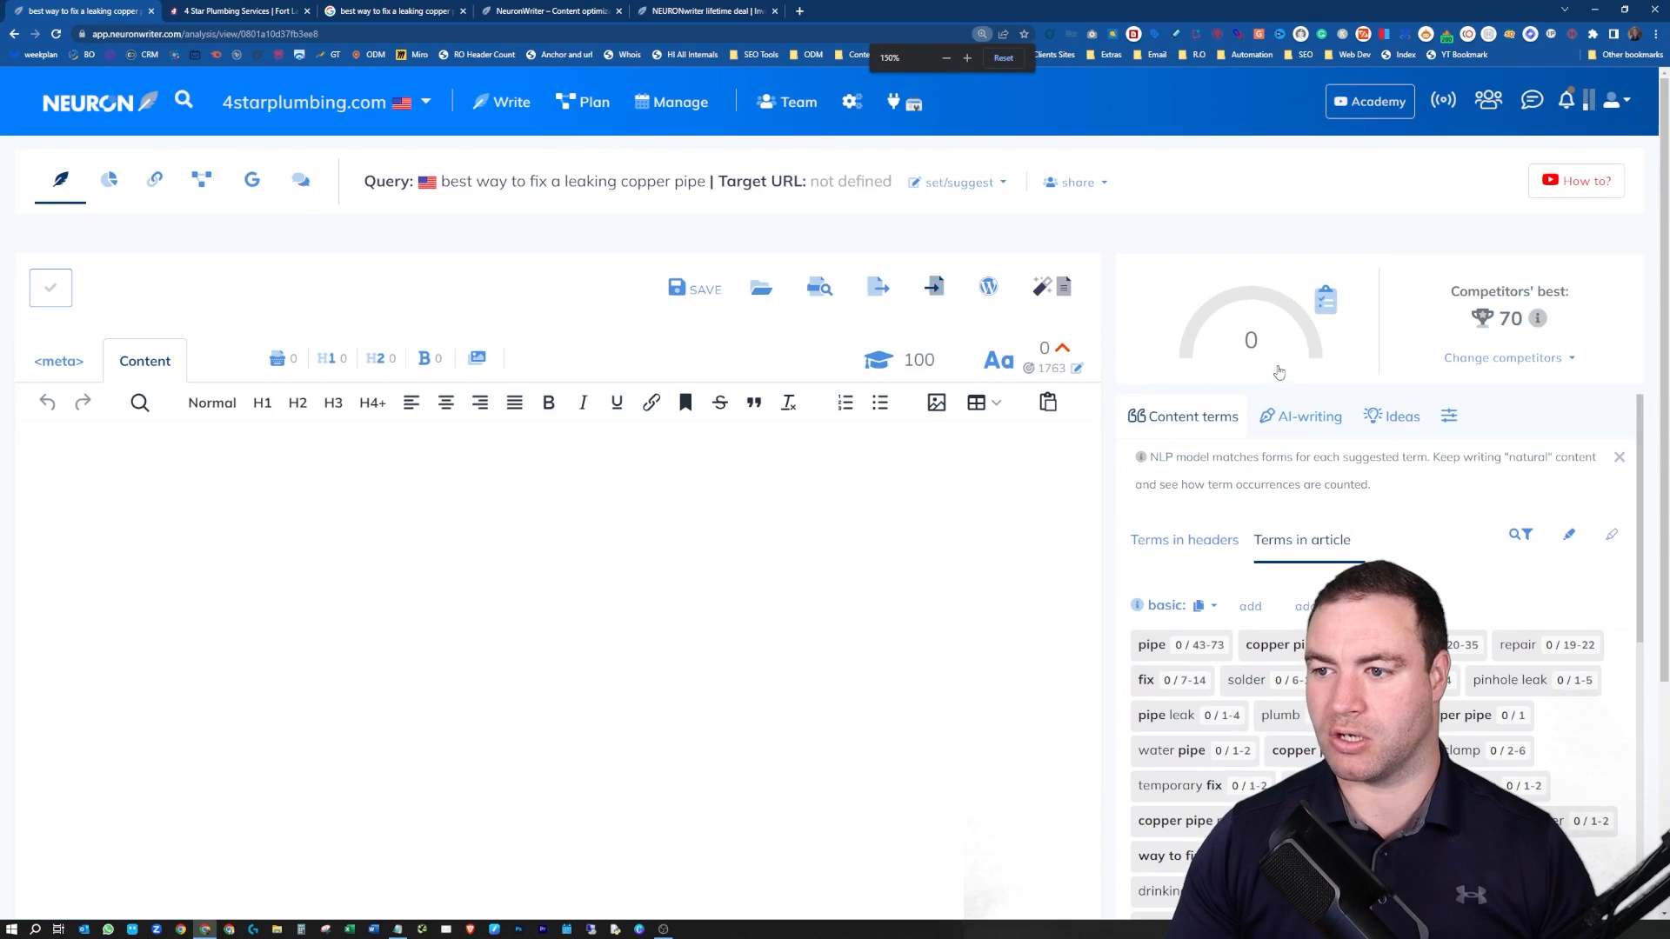
left_click(1310, 418)
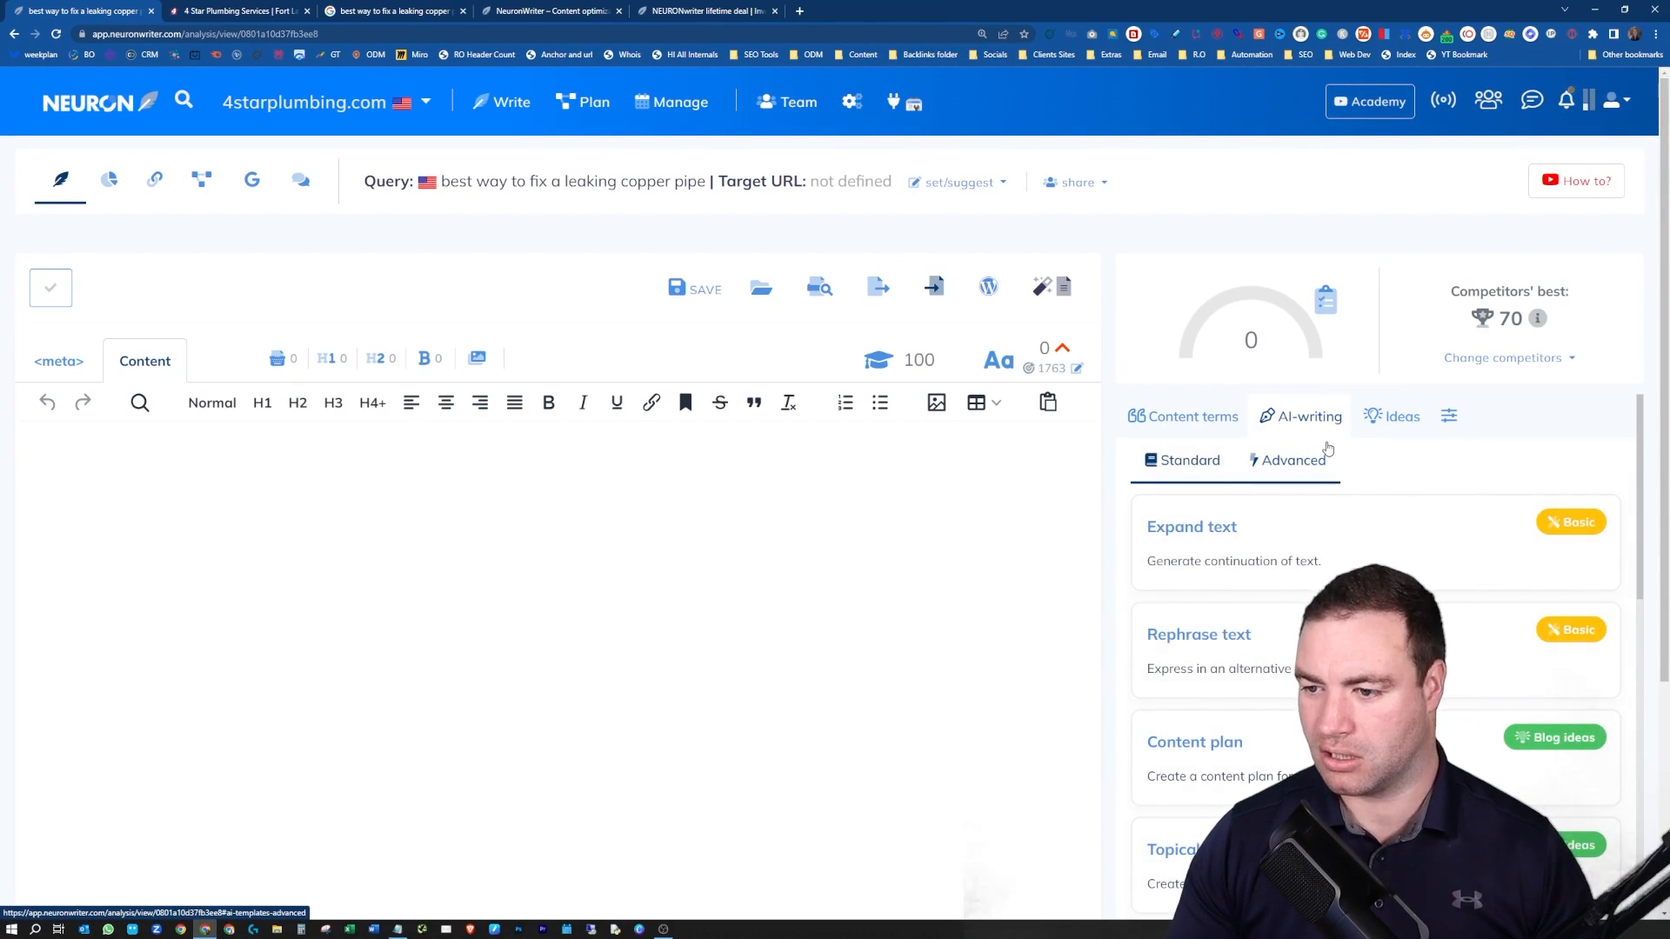
key("ctrl+minus")
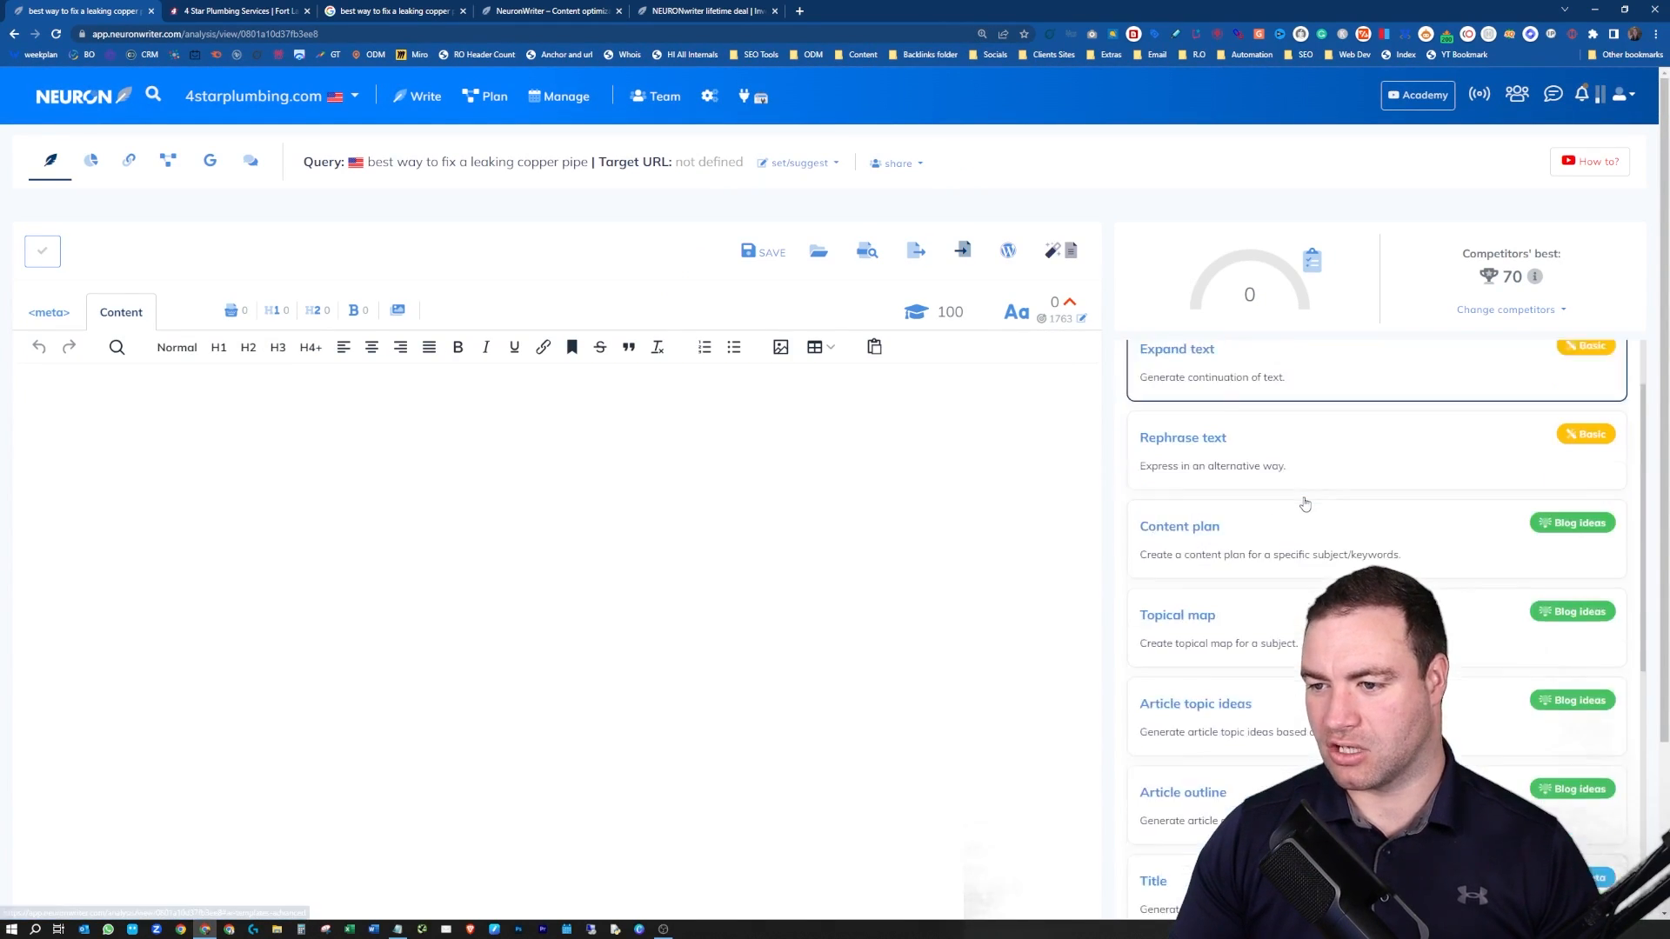
scroll(1313, 489, "down", 5)
scroll(1299, 439, "up", 4)
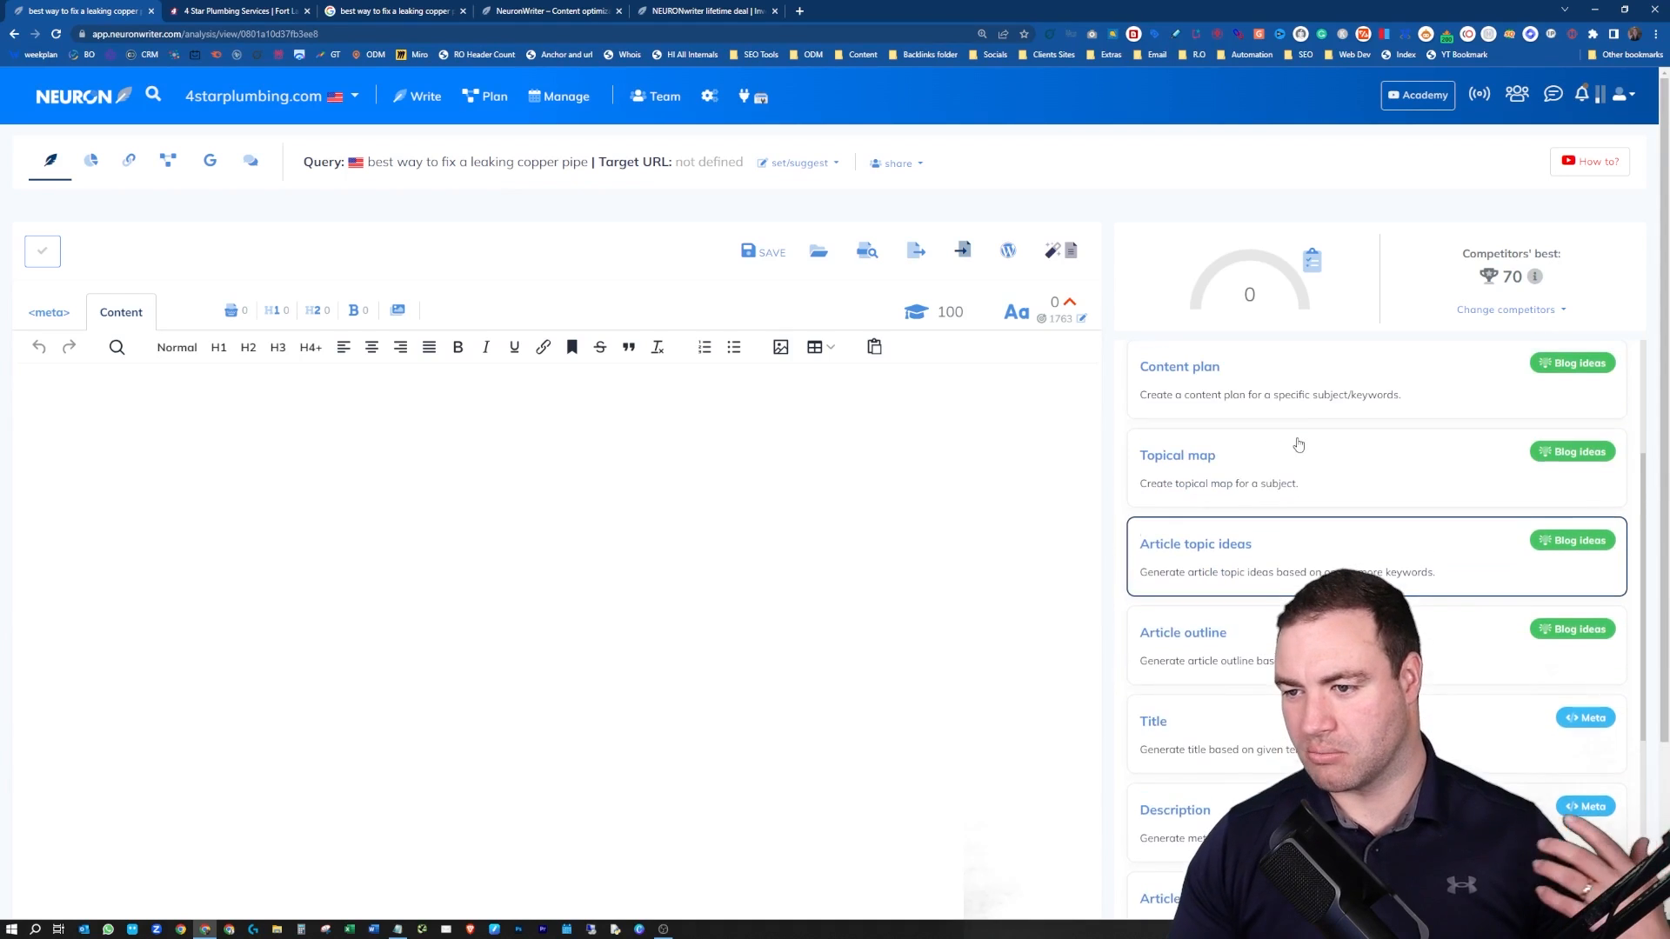
scroll(1313, 535, "down", 4)
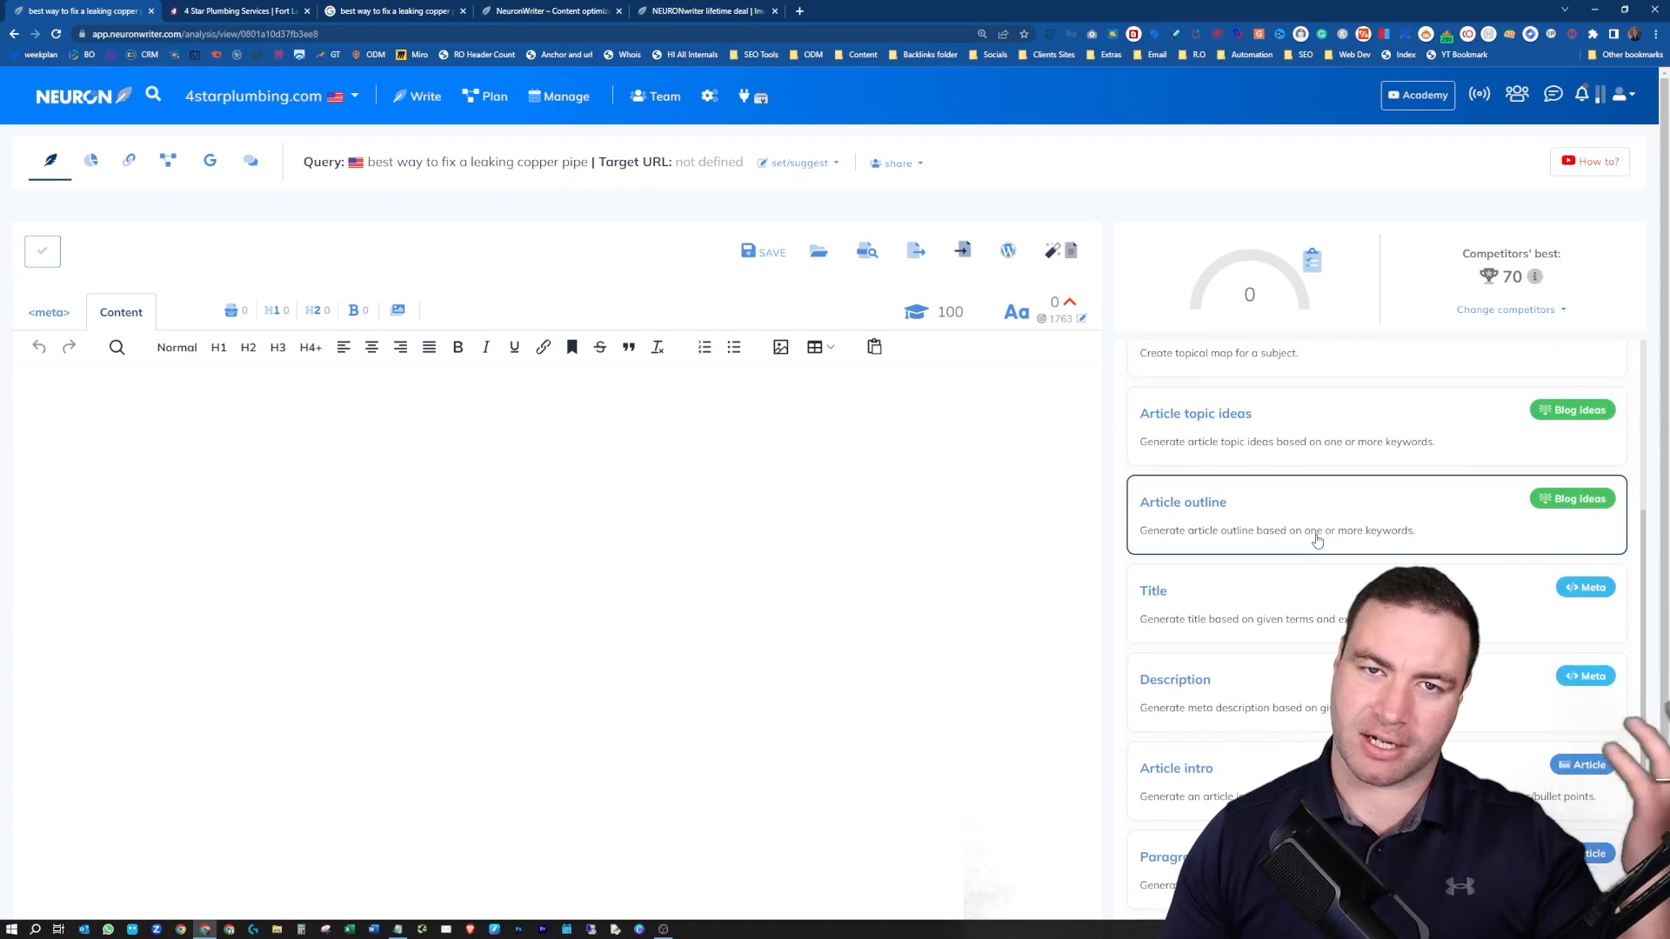
scroll(1301, 465, "up", 4)
Open the advanced One-click Long-form article template and title it "best way to fix a leaking copper pipe", copied from the Google search.
left_click(1259, 395)
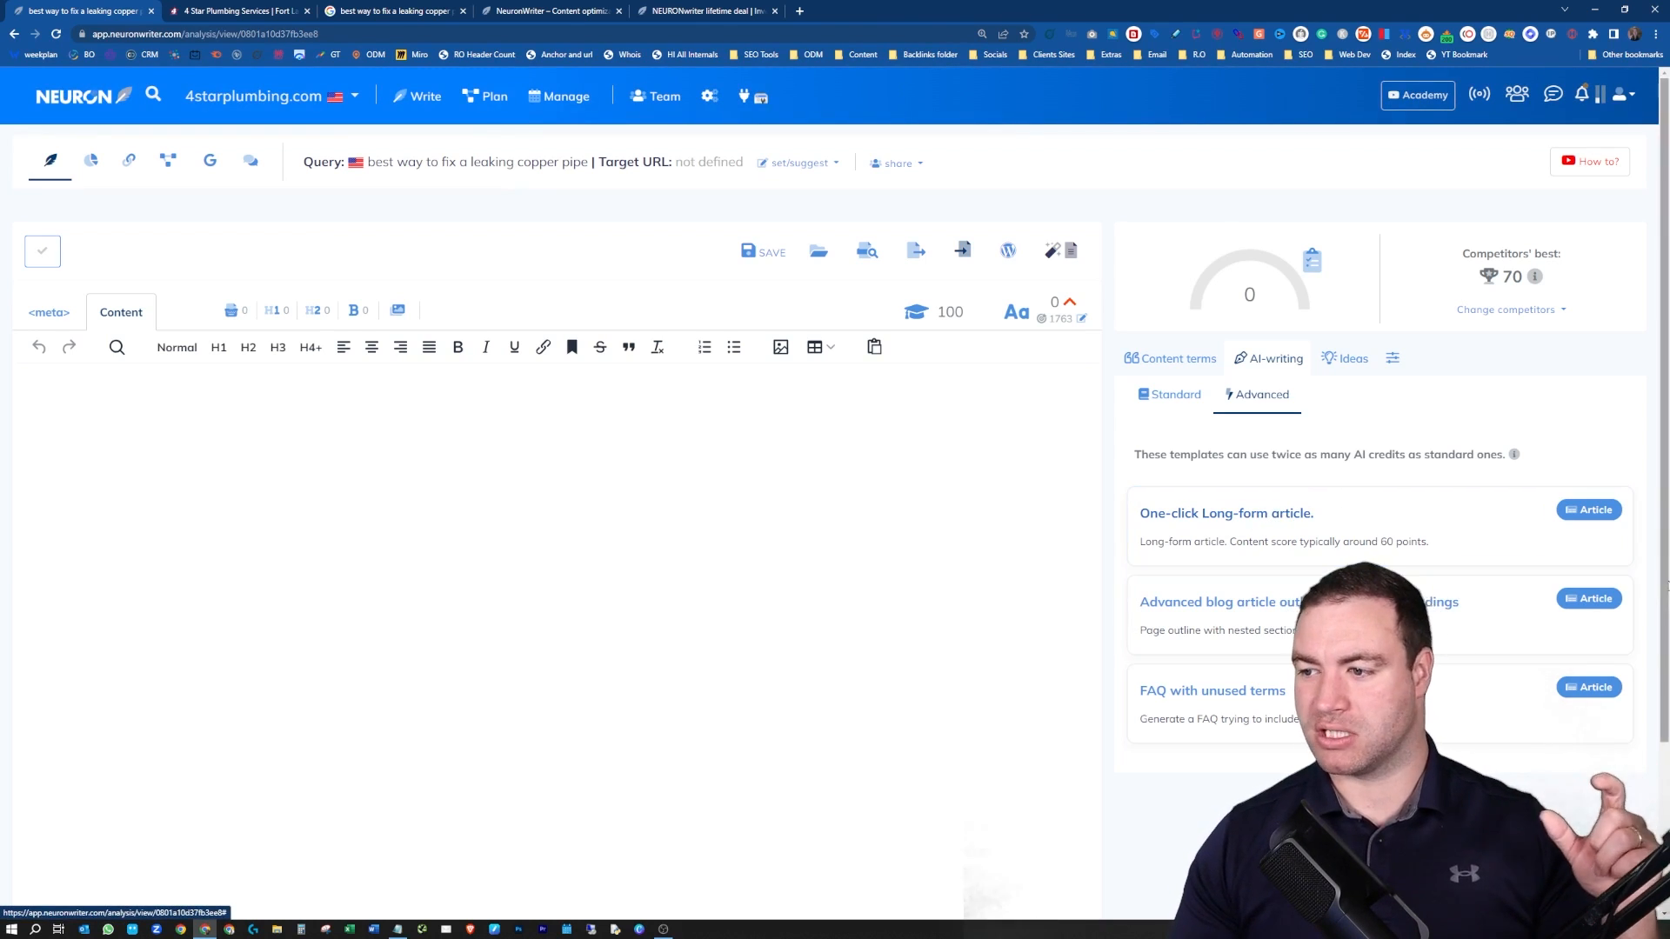
left_click(1591, 510)
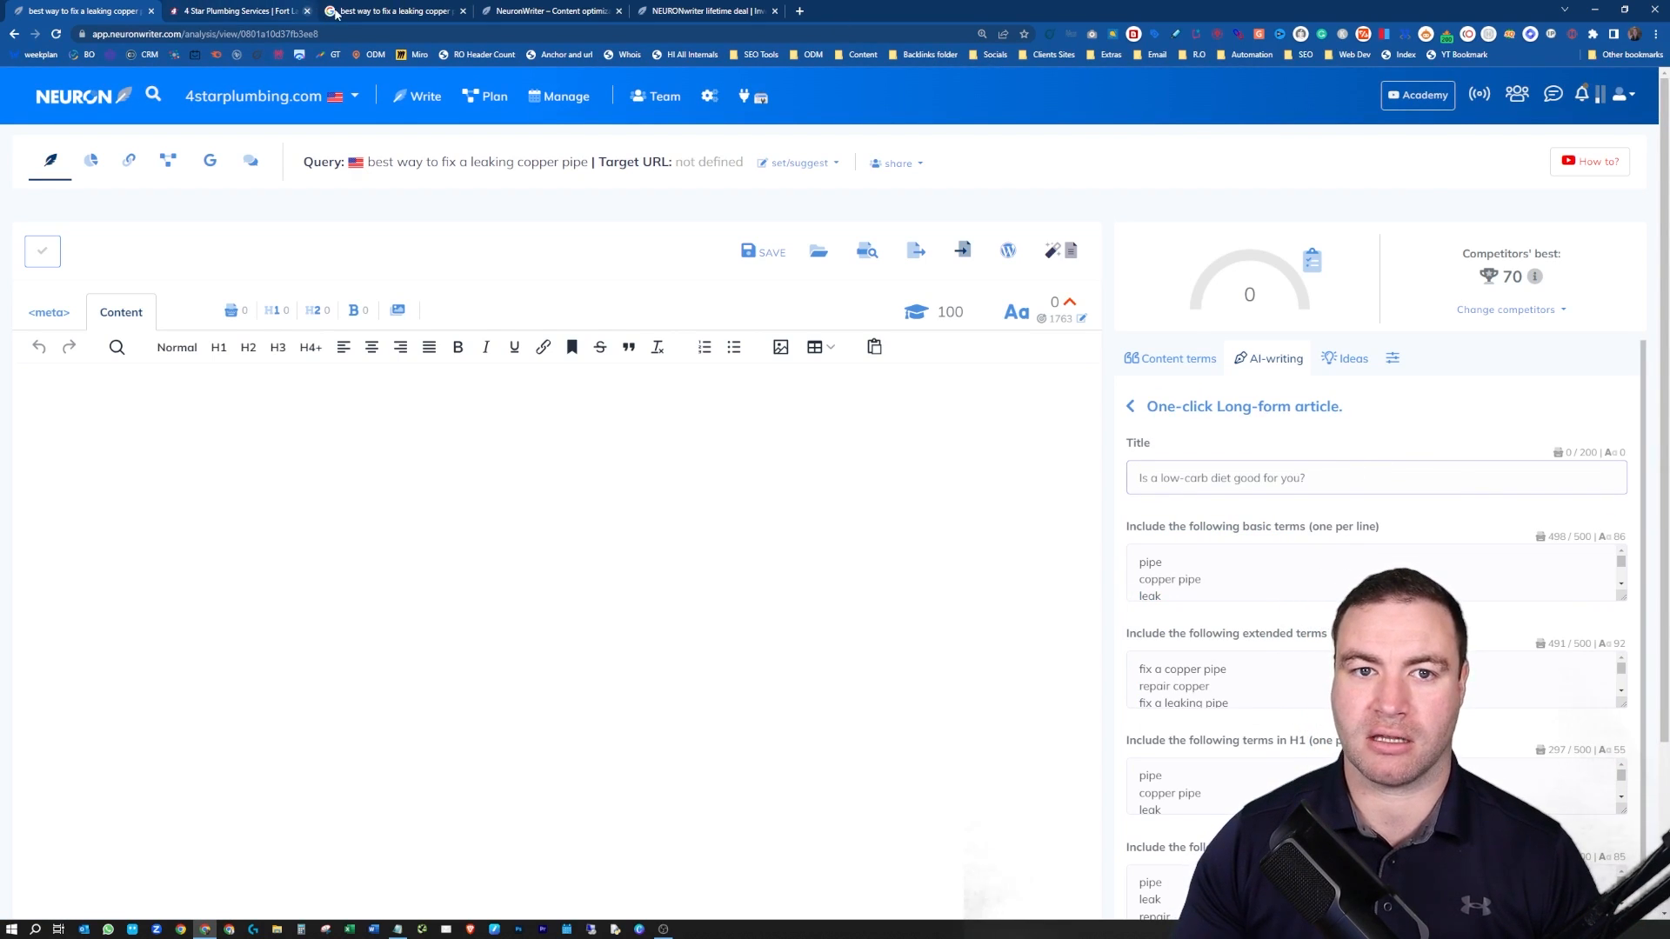
left_click(323, 13)
triple_click(233, 76)
key("ctrl+c")
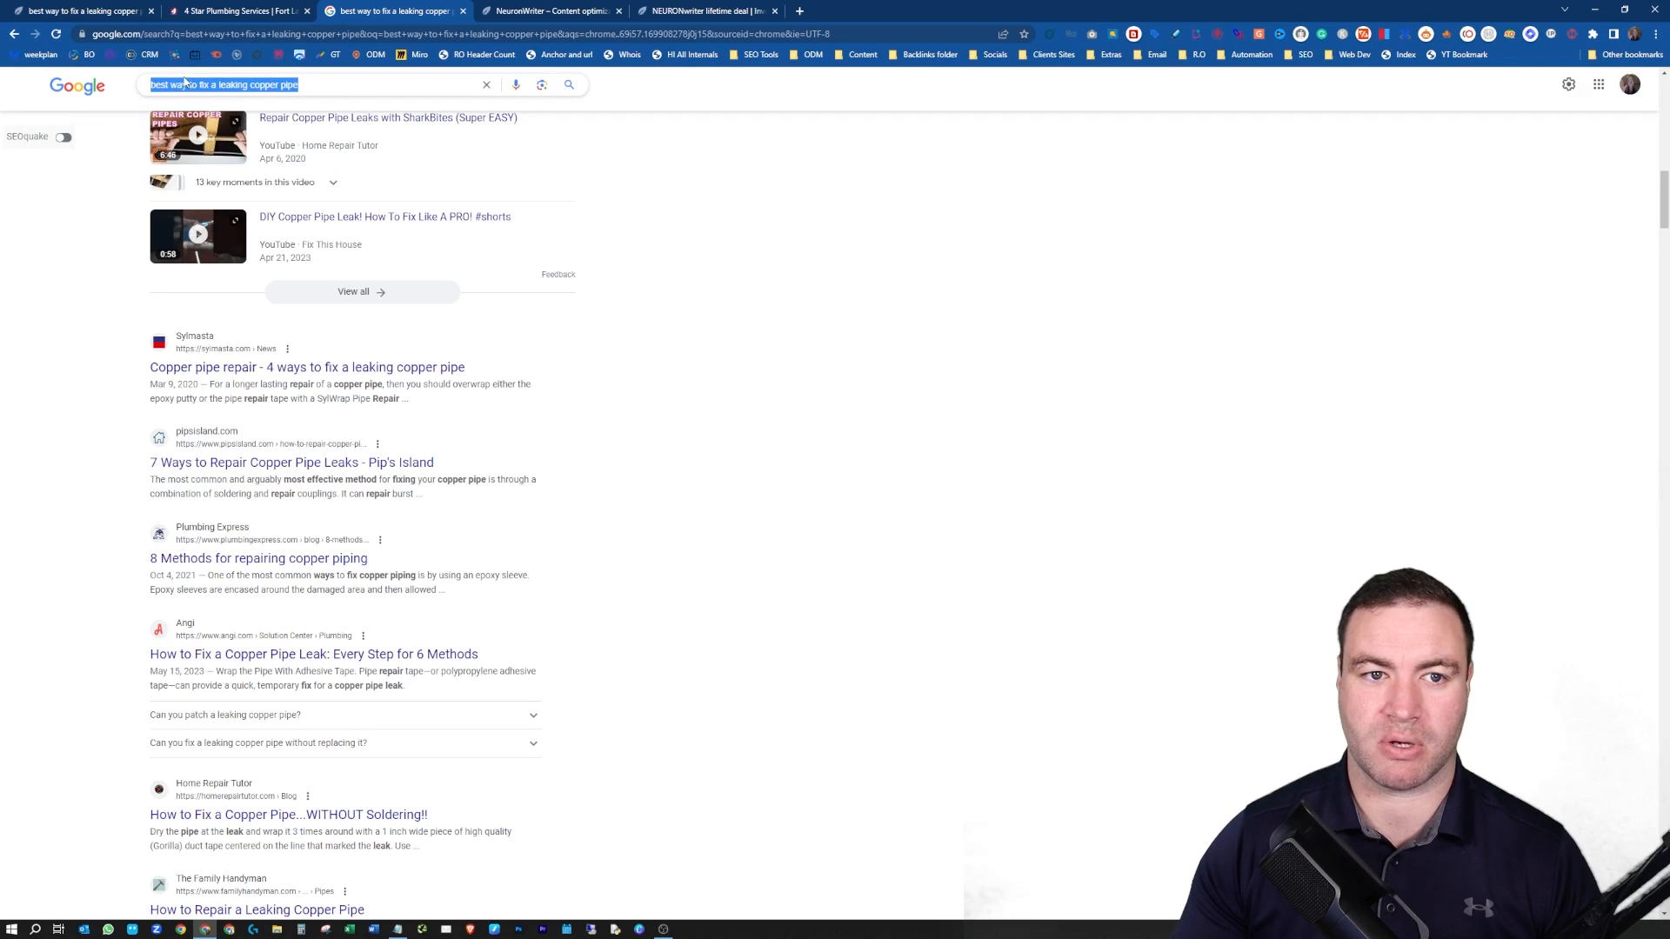
left_click(106, 9)
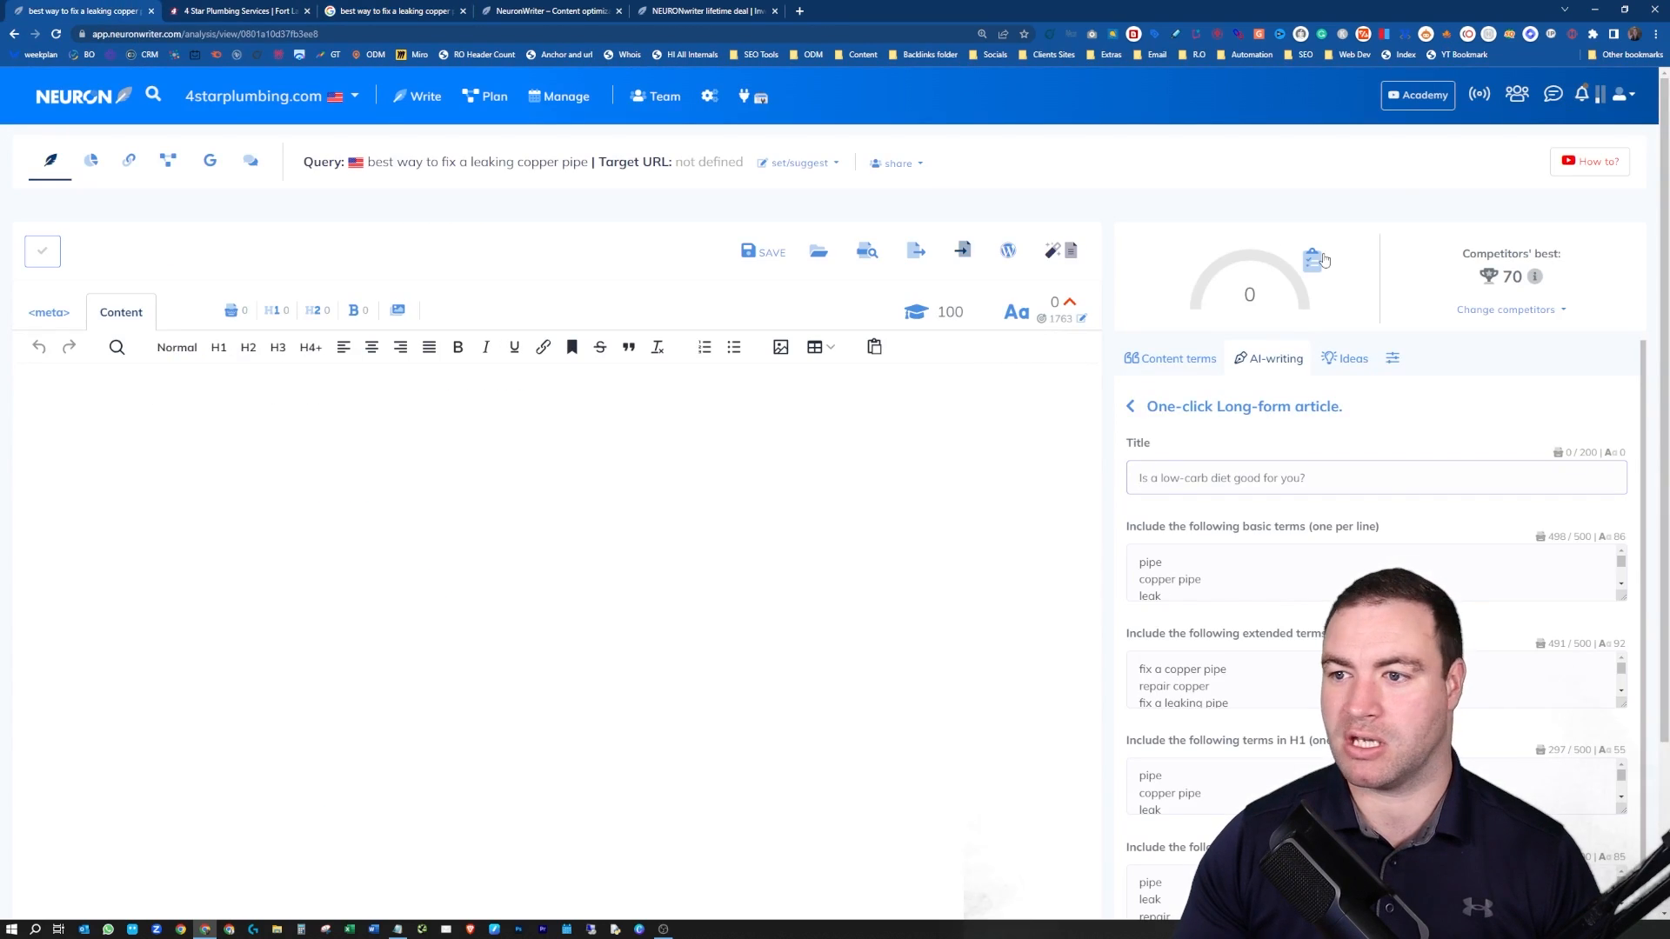
left_click(1253, 478)
key("ctrl+v")
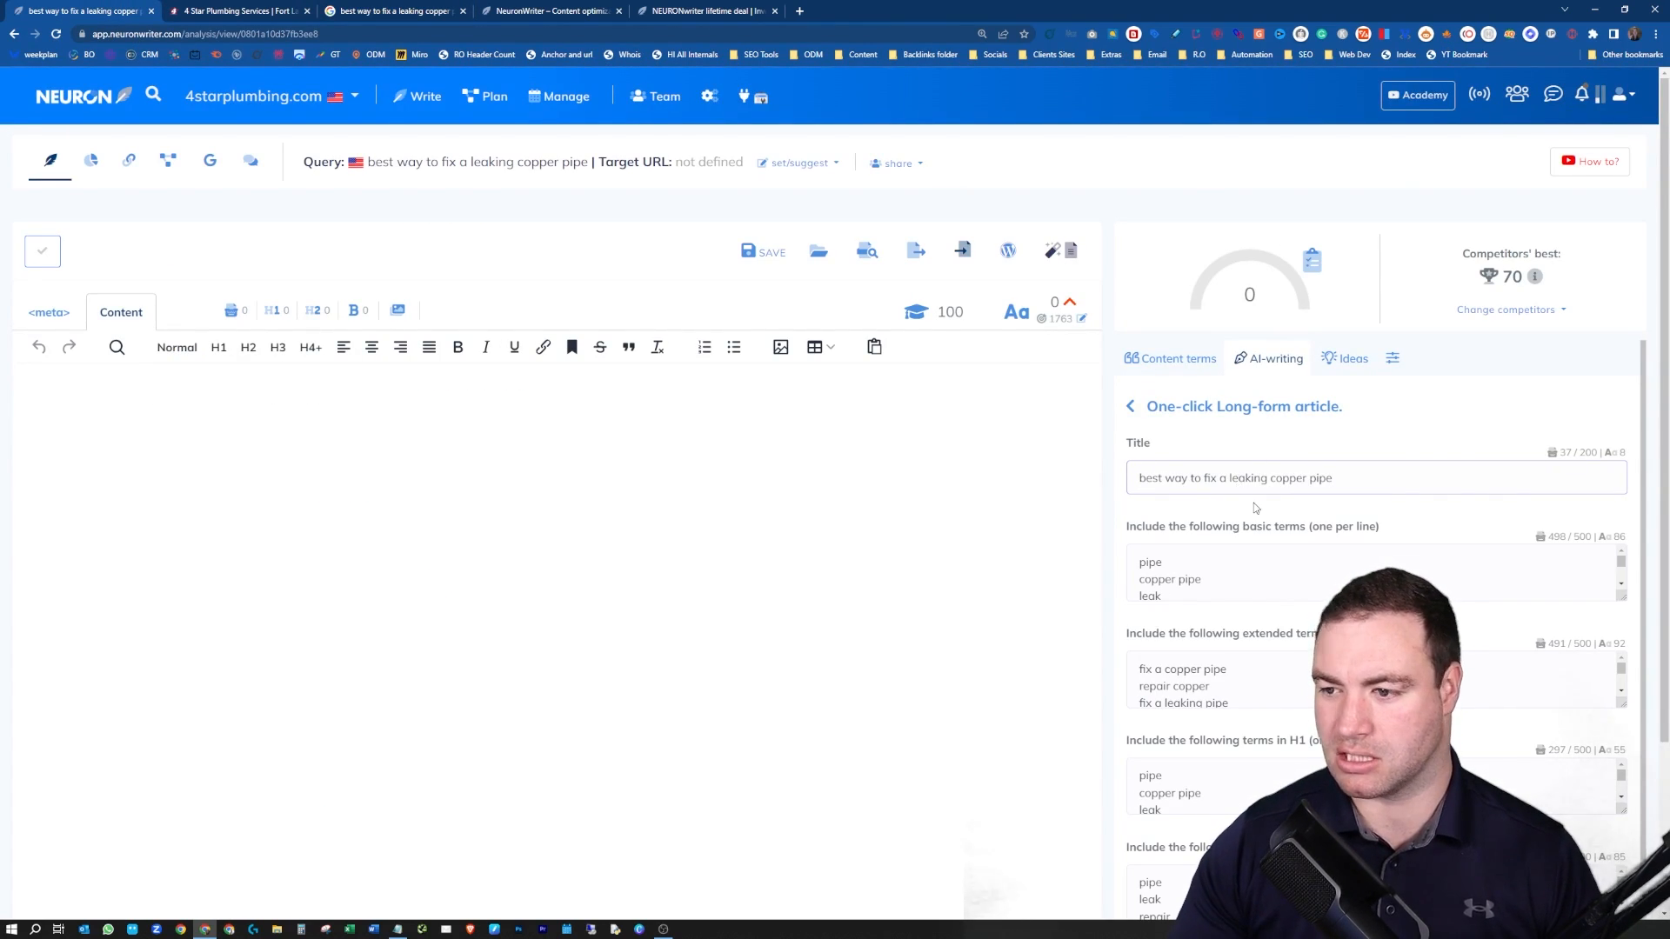
Review the template's prefilled basic, extended, H1 and H2 terms and the available tones of voice.
scroll(1403, 469, "down", 1)
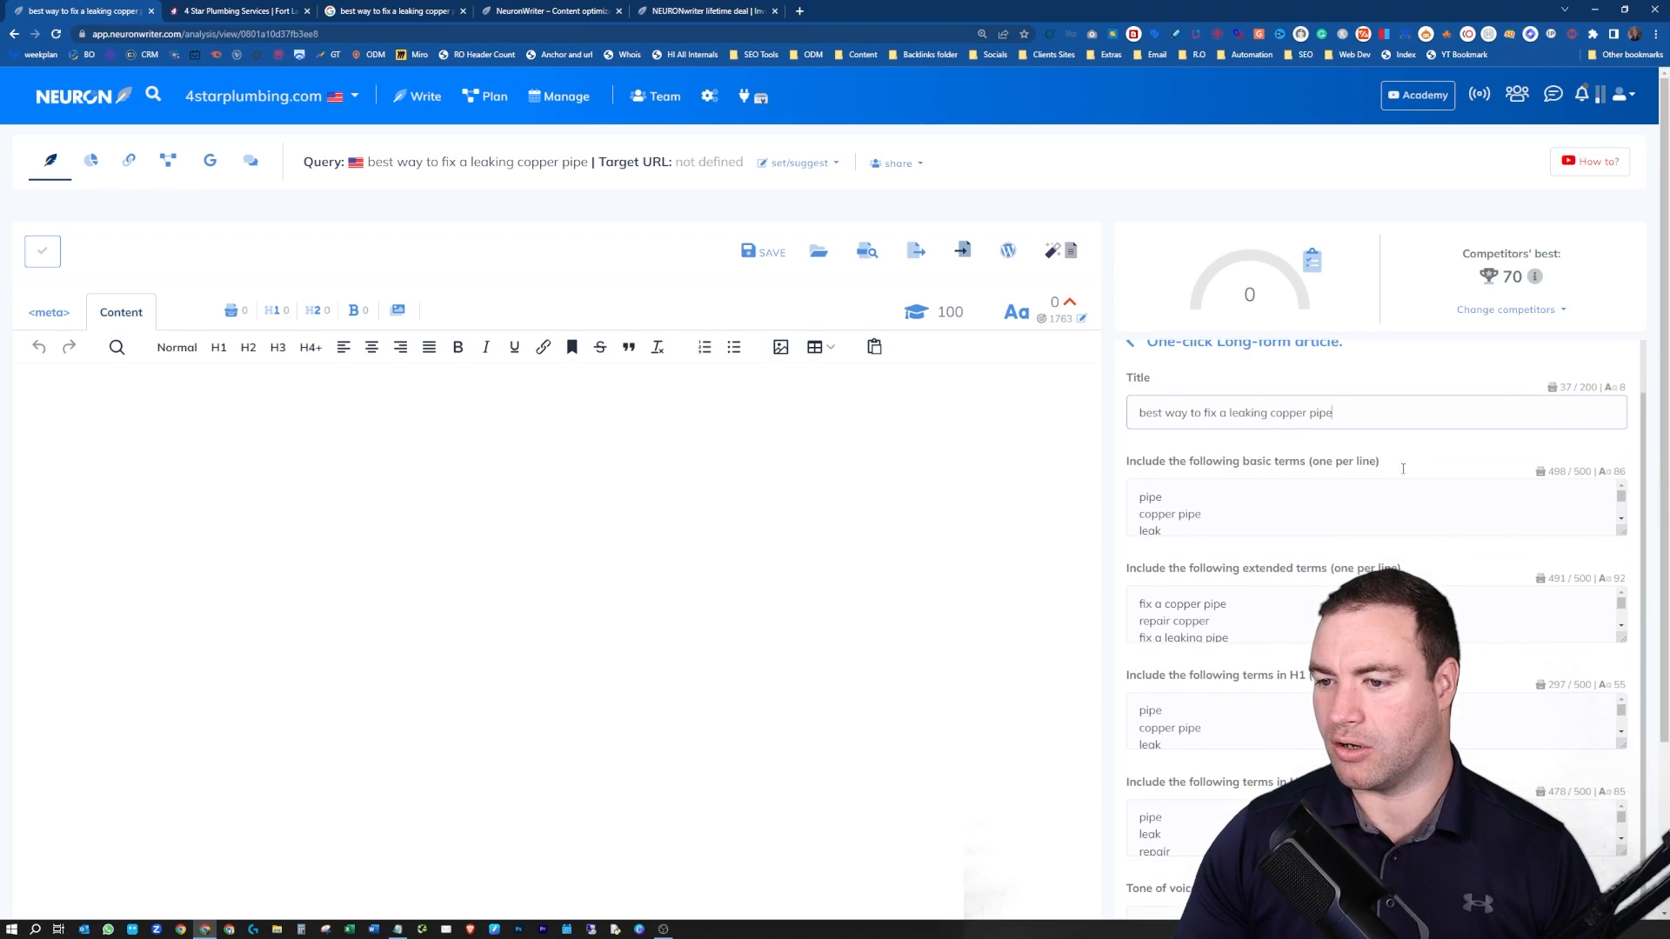
scroll(1223, 546, "down", 1)
scroll(1223, 545, "down", 1)
scroll(1227, 521, "down", 4)
scroll(1235, 624, "down", 1)
scroll(1235, 624, "down", 2)
scroll(1282, 721, "down", 1)
scroll(1282, 721, "down", 2)
scroll(1217, 600, "down", 3)
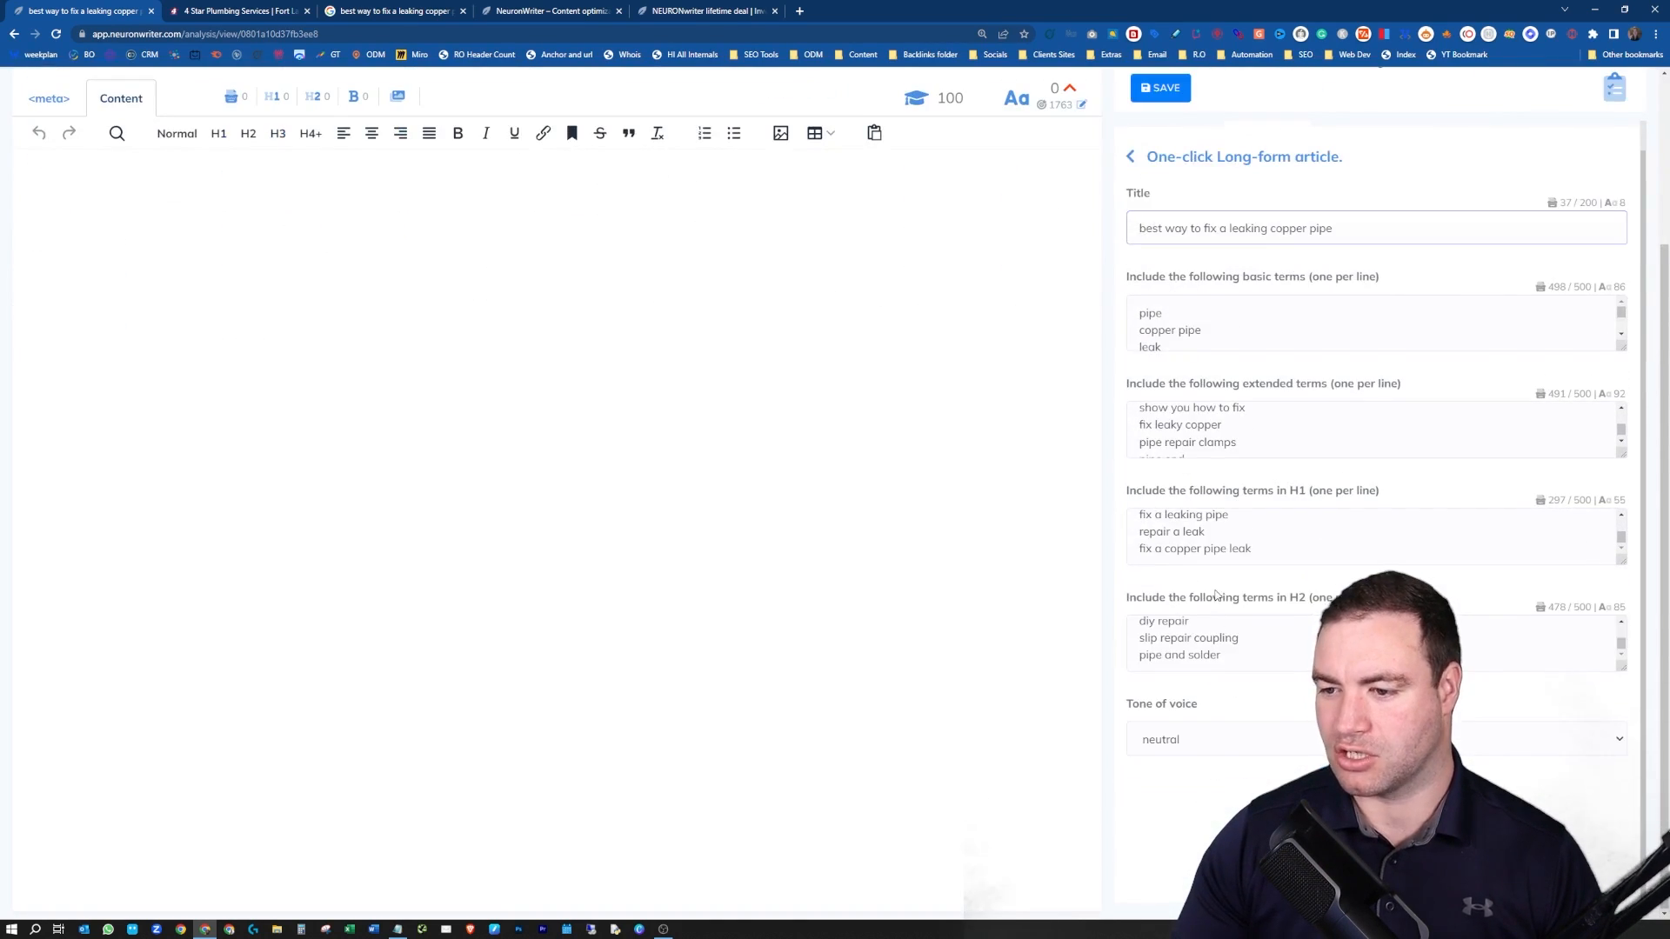
left_click(1204, 739)
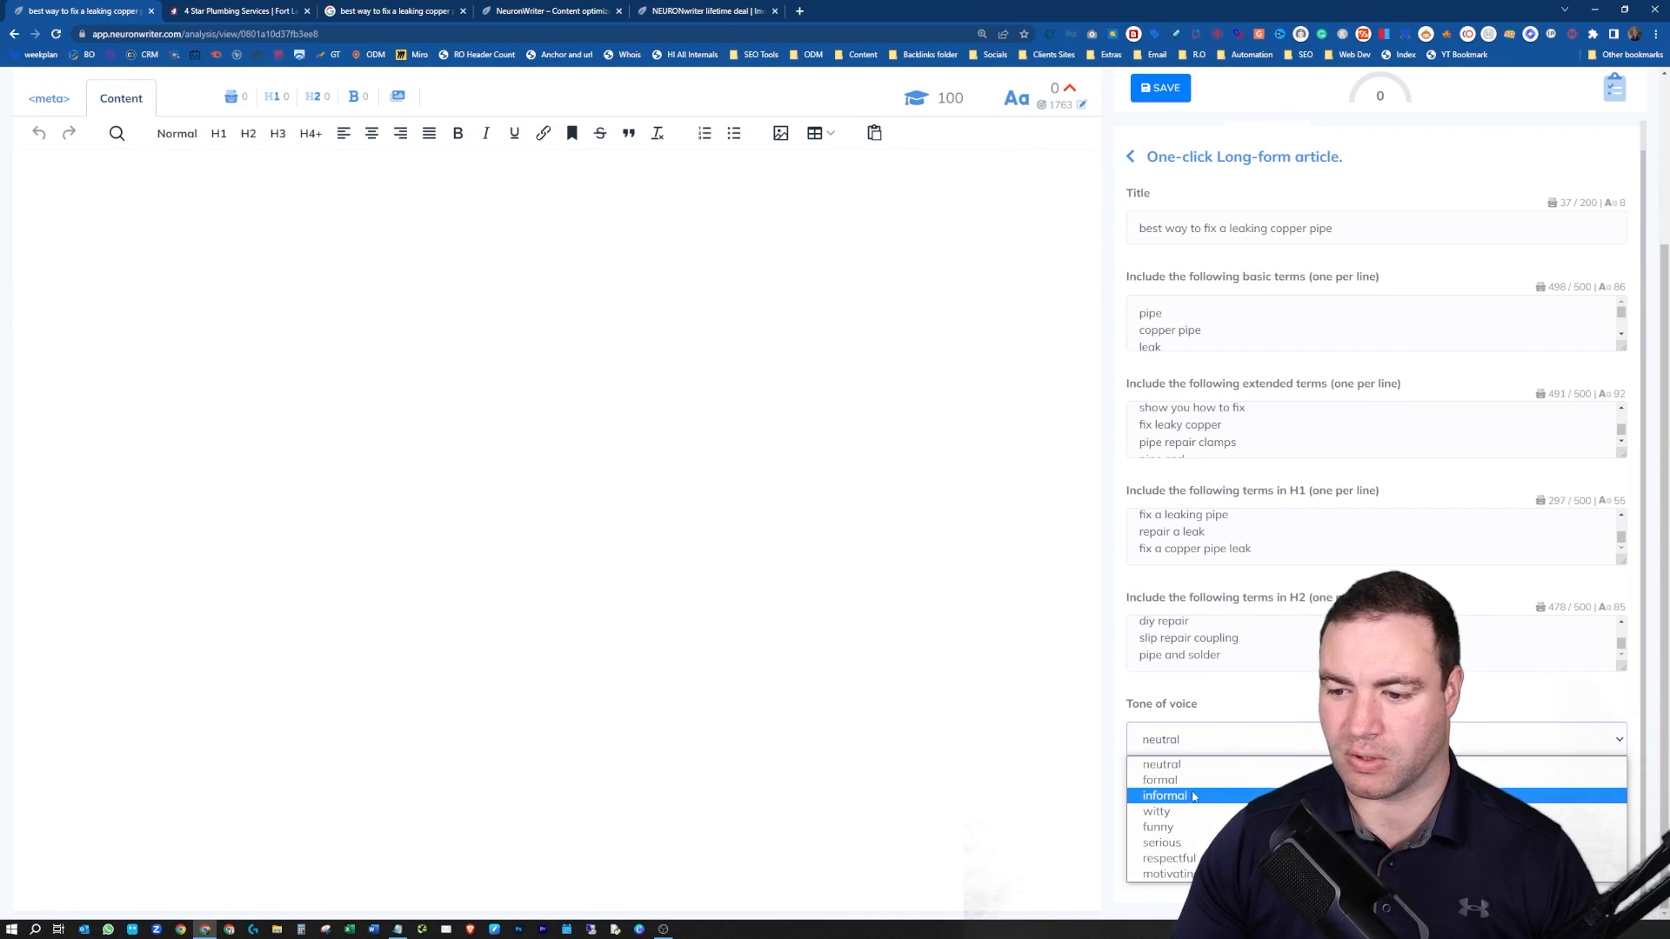
left_click(1264, 700)
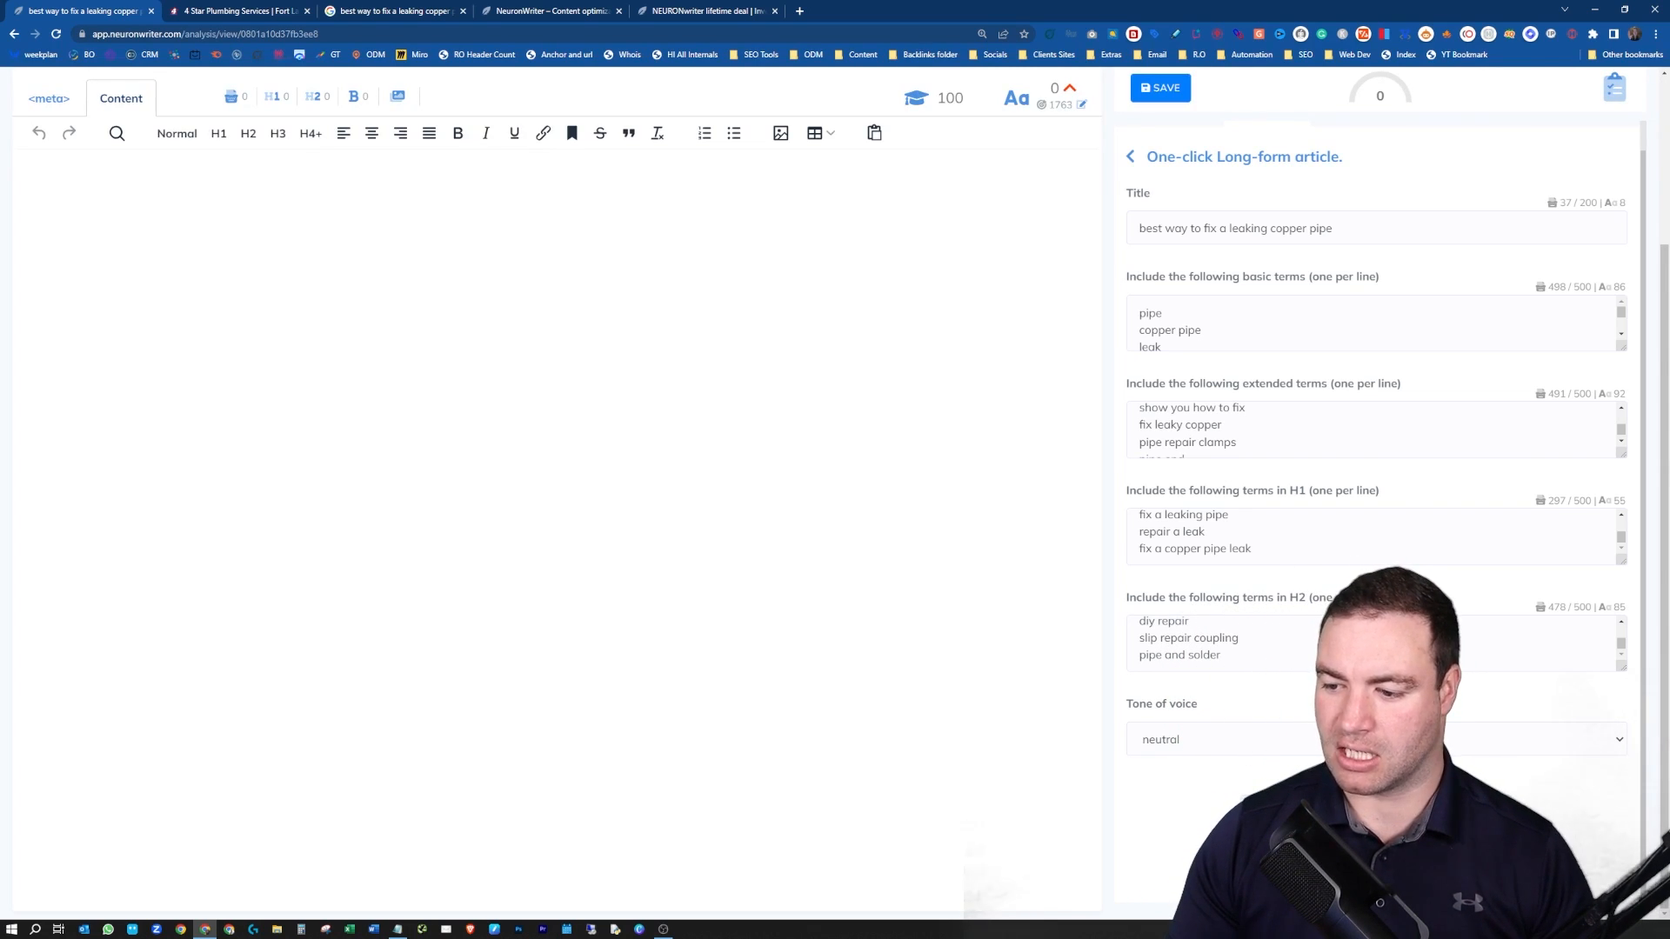
Select GPT-4 as the model in the generation settings and generate the long-form article.
scroll(1245, 761, "down", 2)
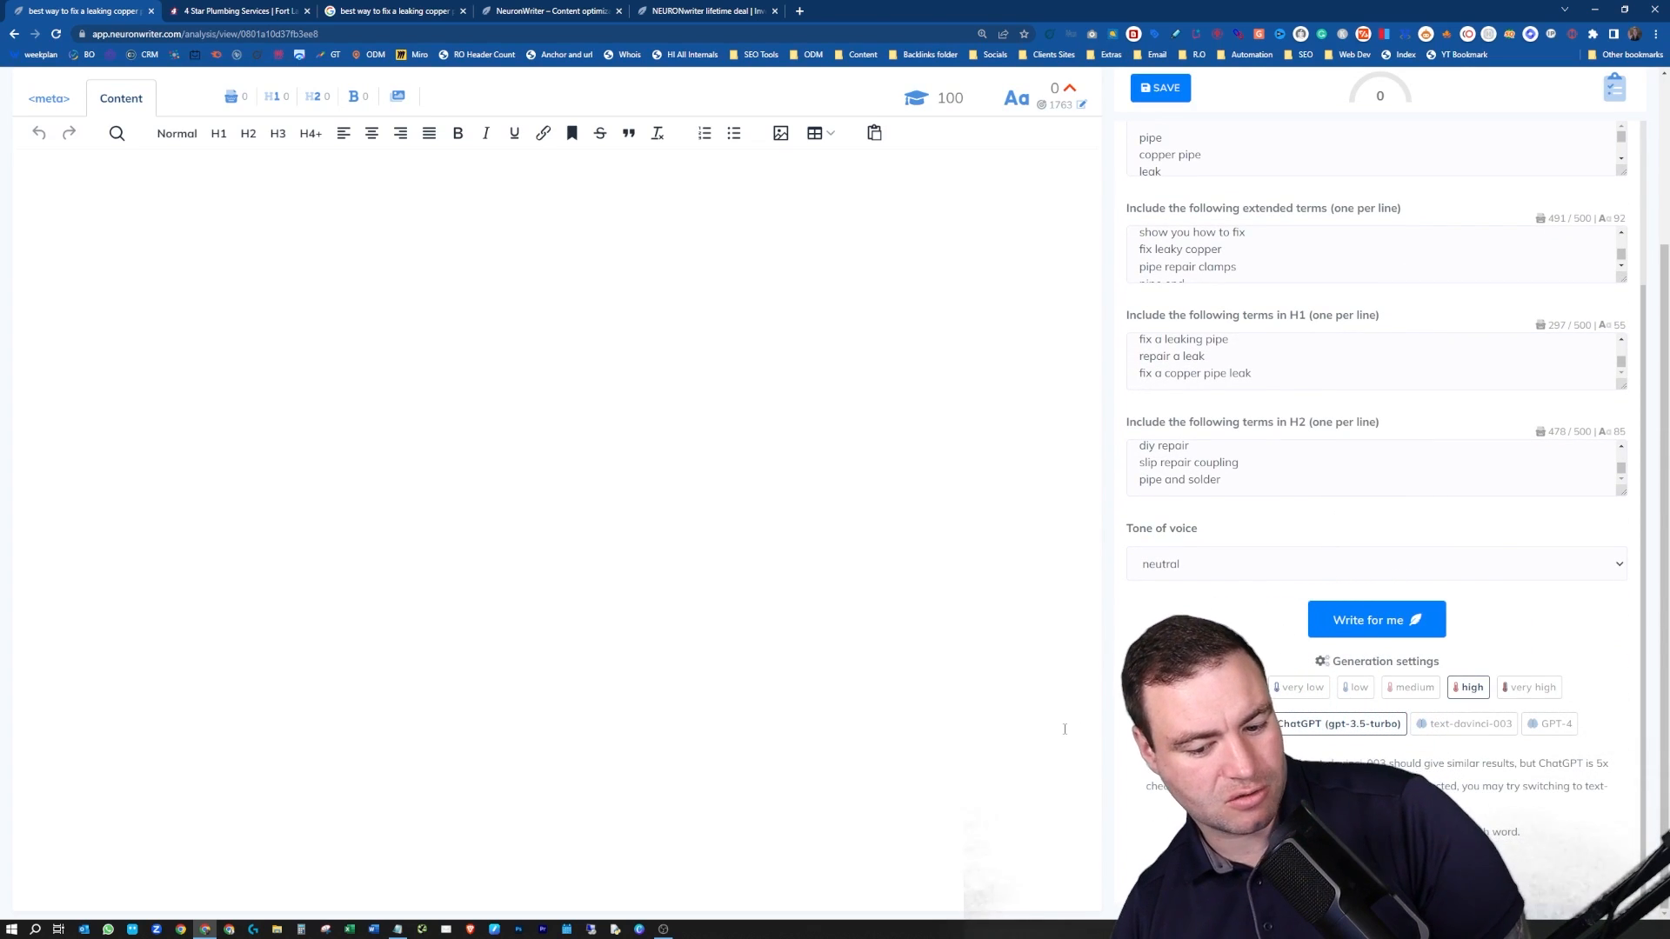
left_click(1301, 687)
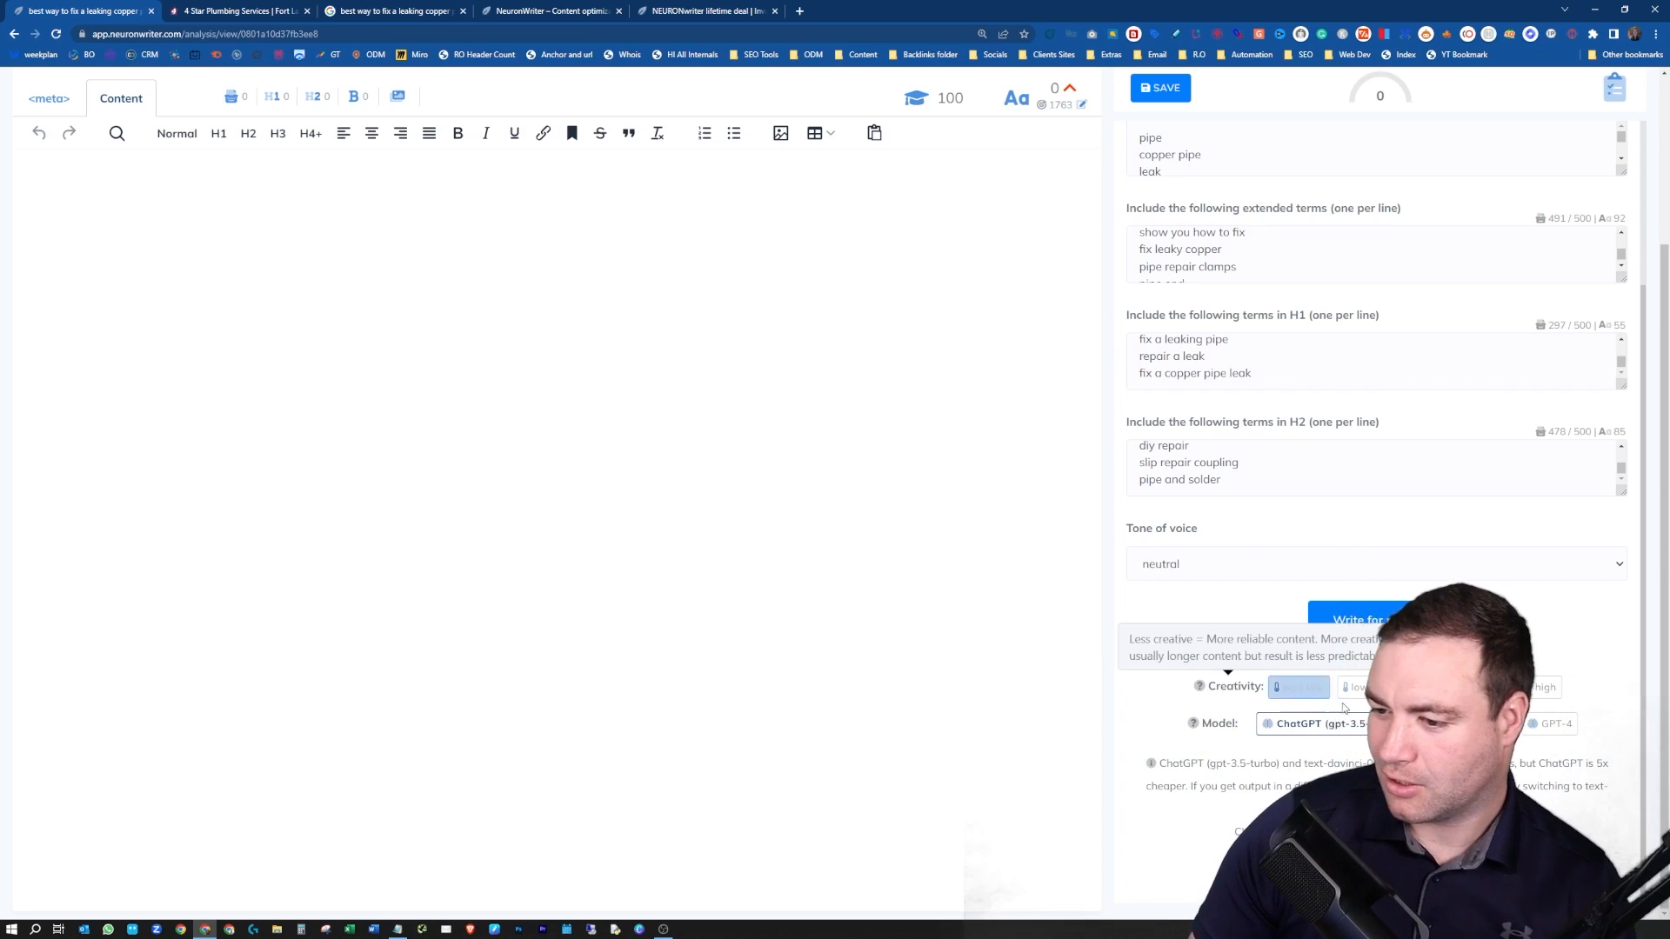
left_click(1348, 728)
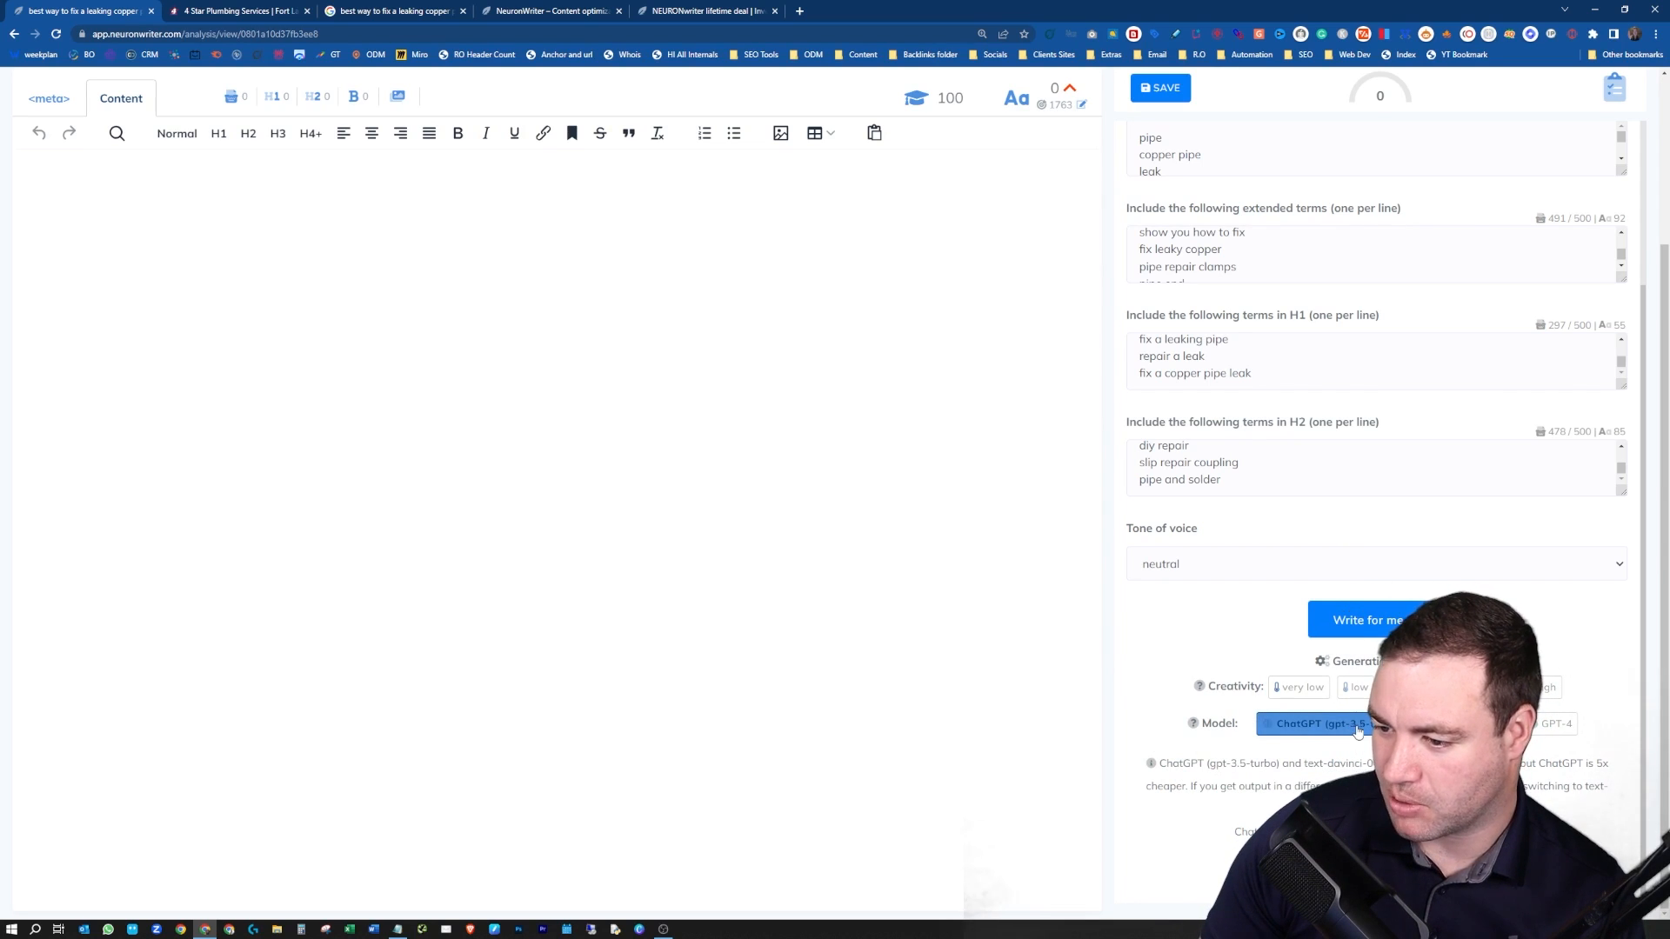
left_click(1556, 724)
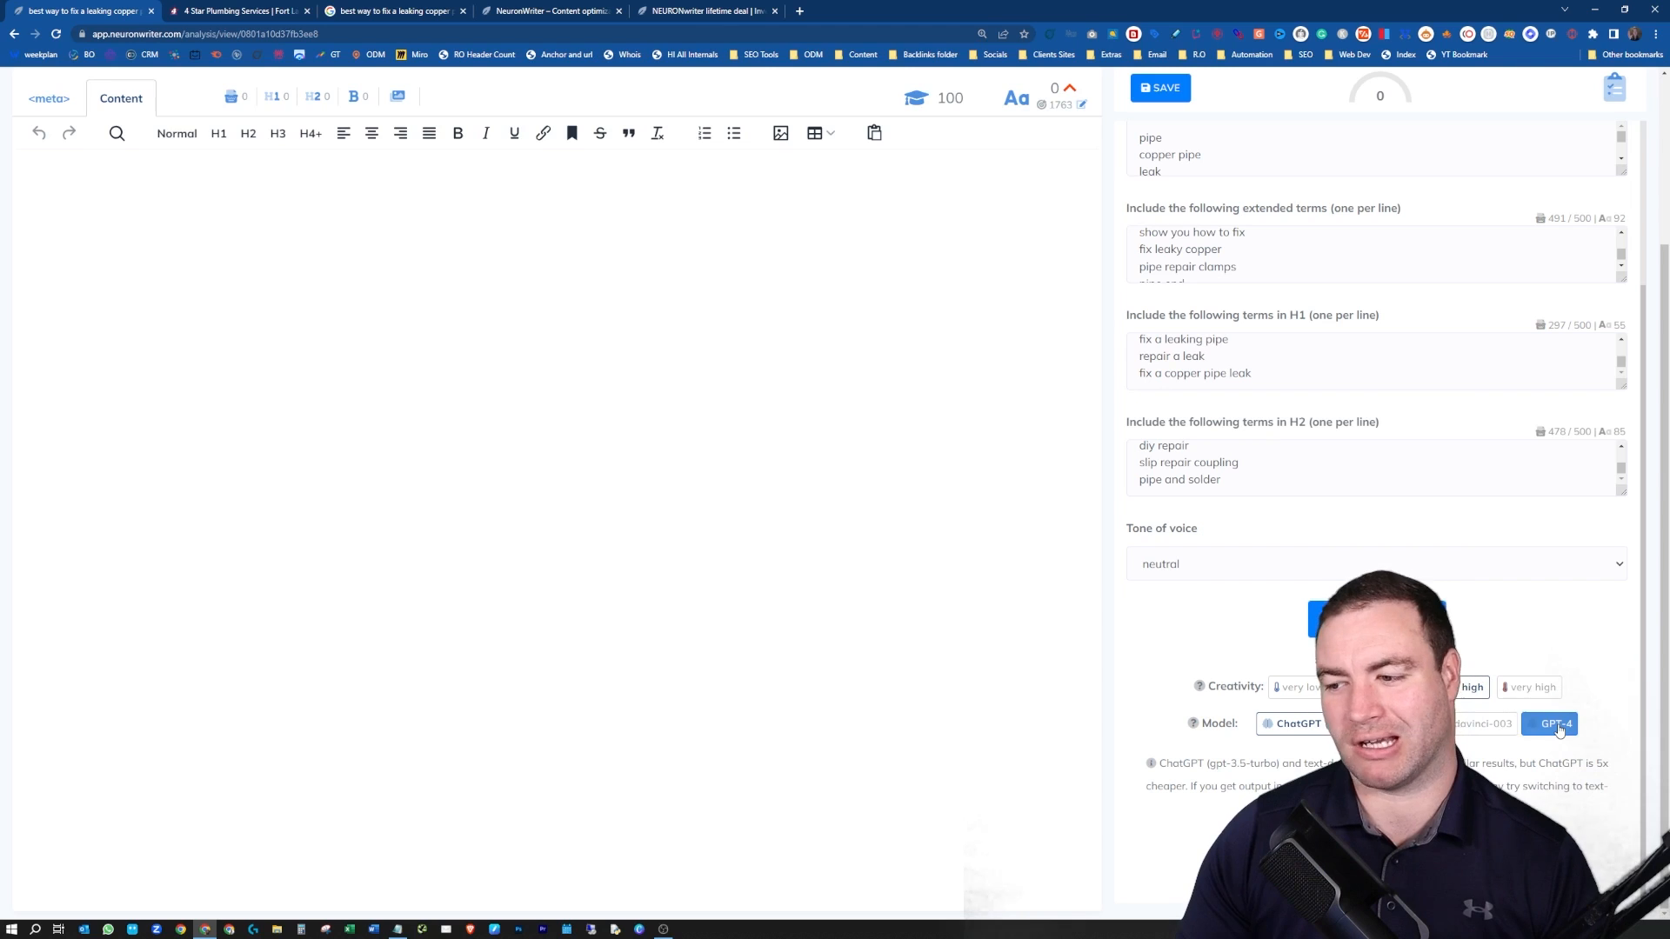
left_click(1559, 730)
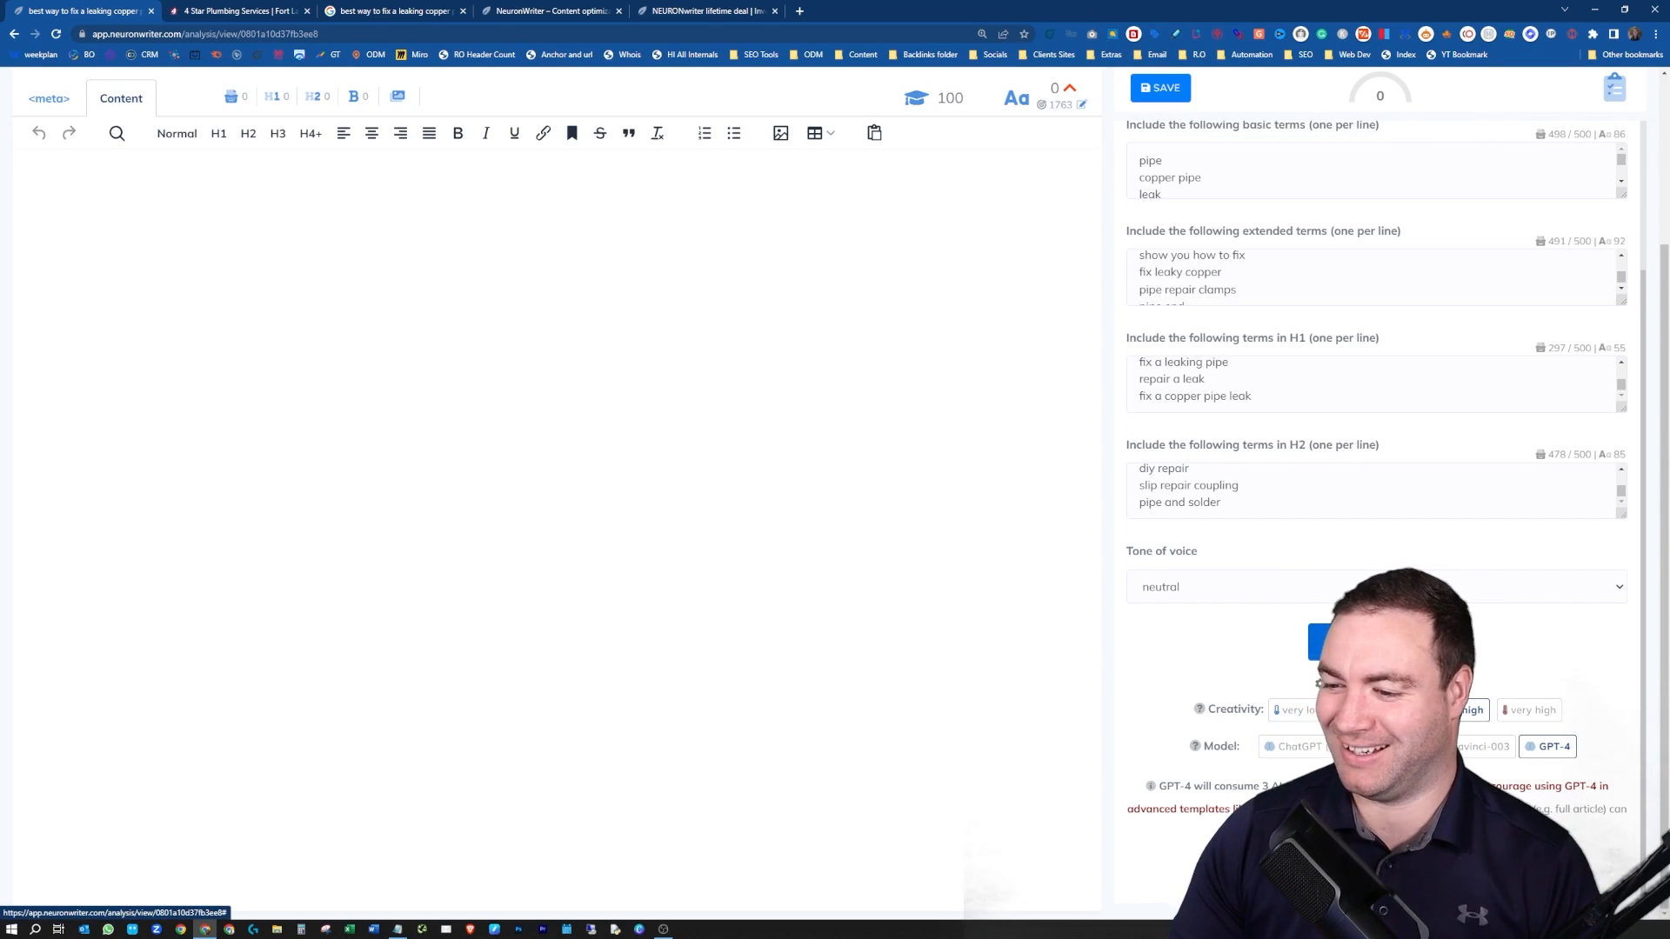
left_click(1319, 654)
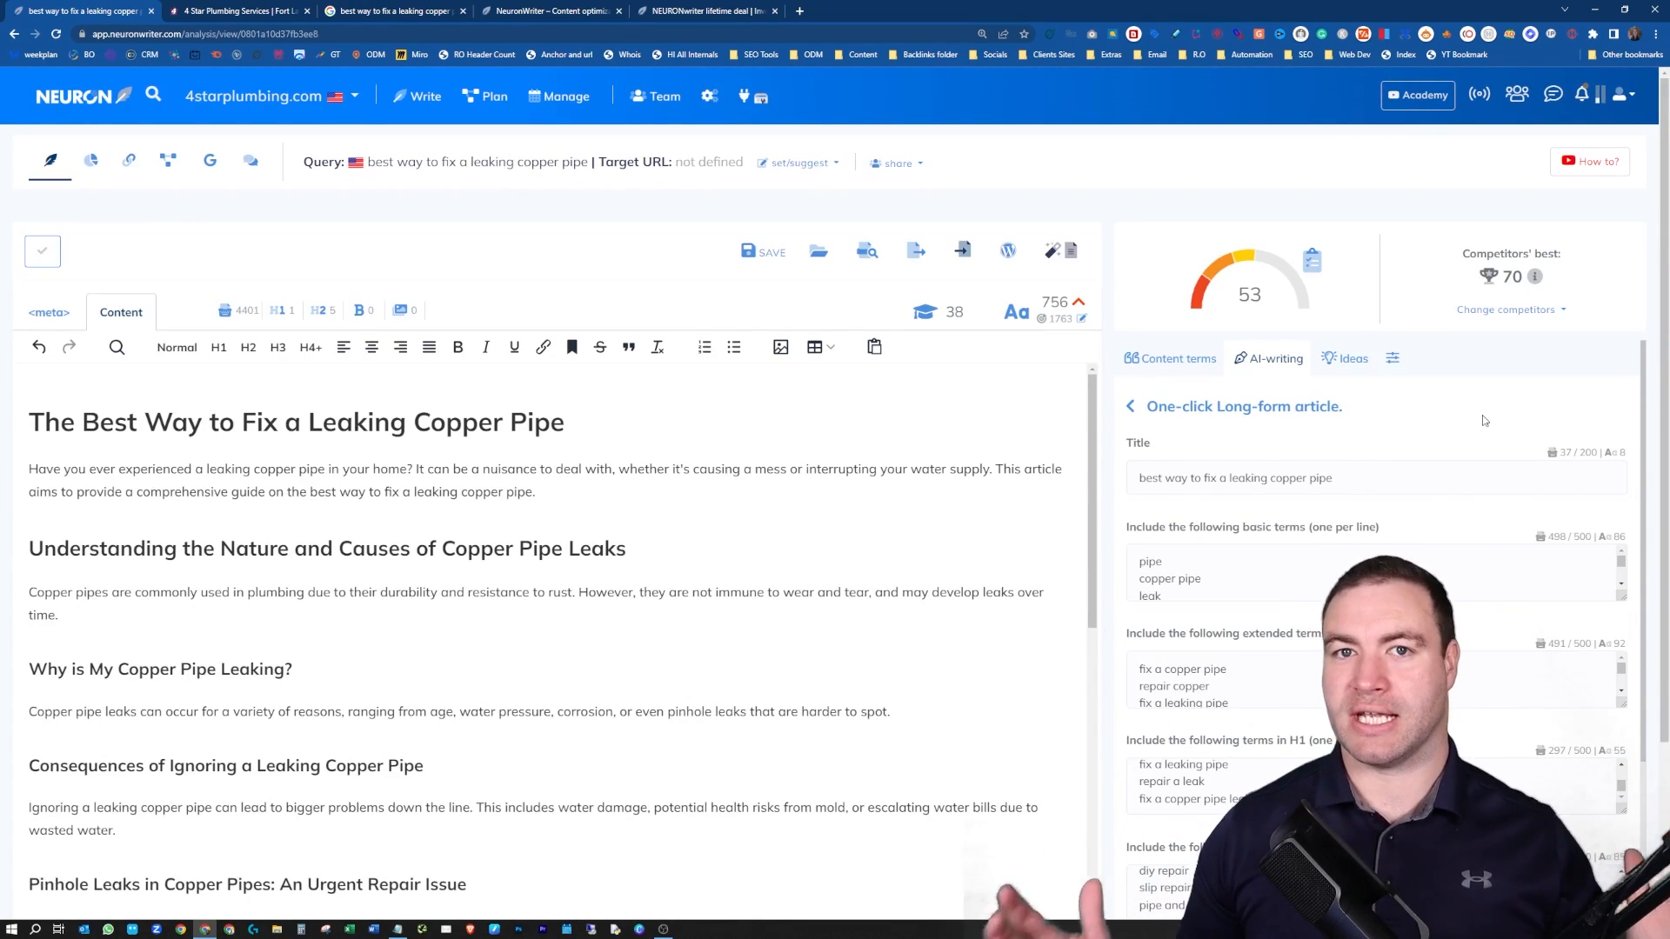
Read through the generated article's headings and paragraphs, from the introduction to the step-by-step repair guide.
scroll(771, 533, "down", 2)
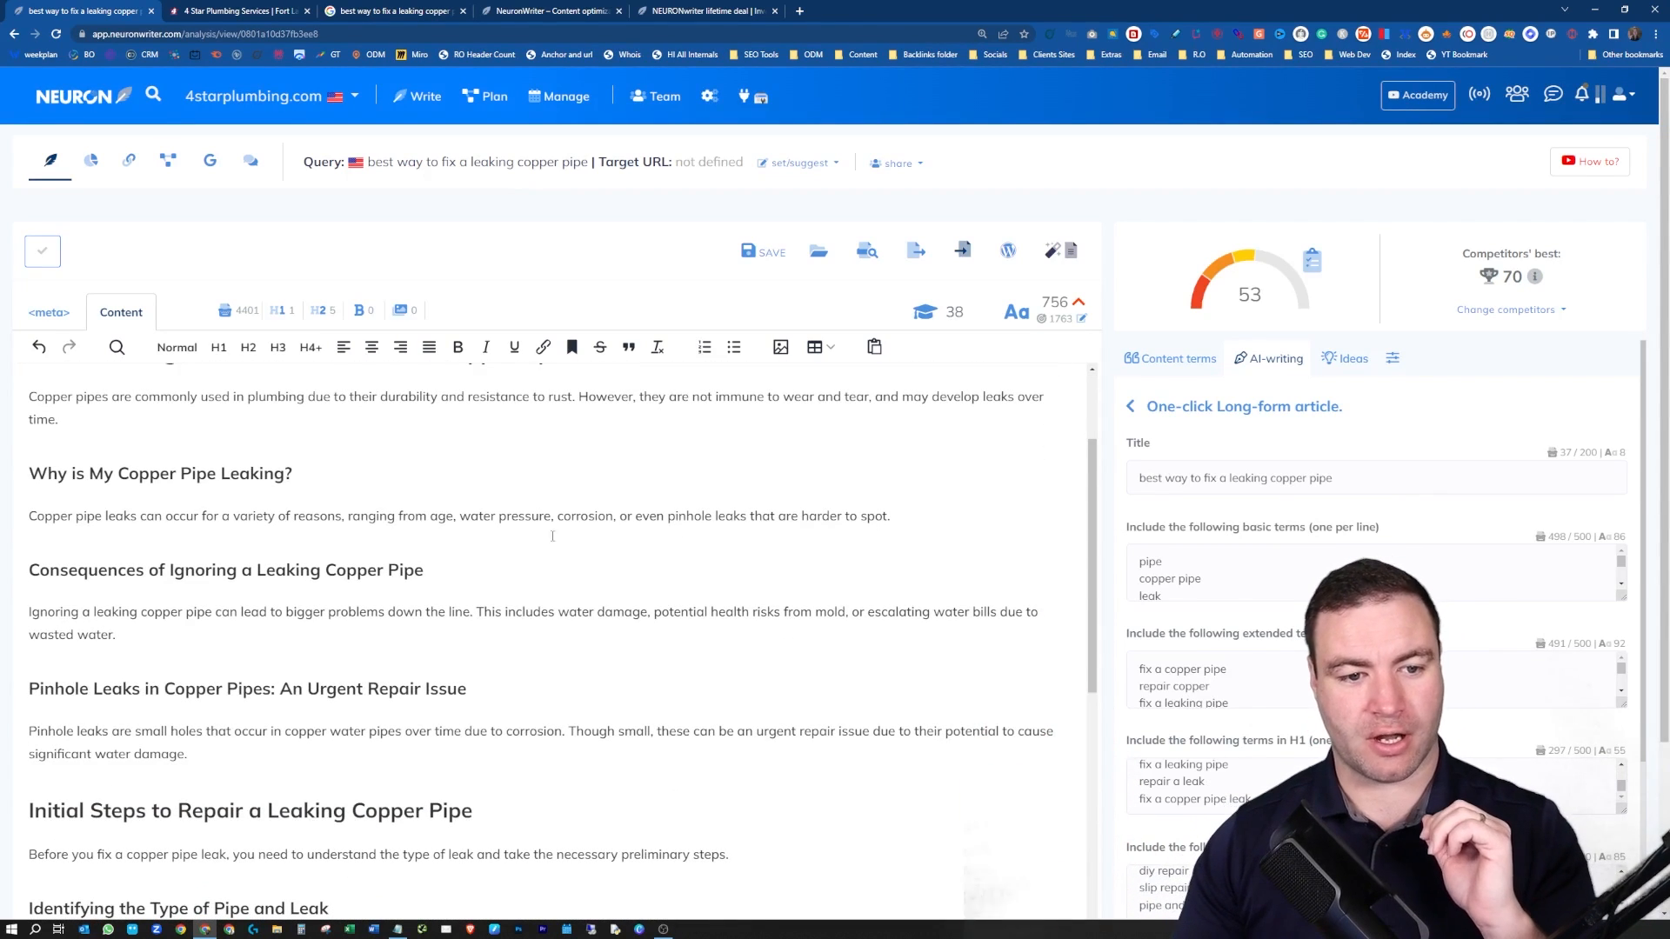
scroll(623, 541, "down", 2)
scroll(479, 517, "down", 2)
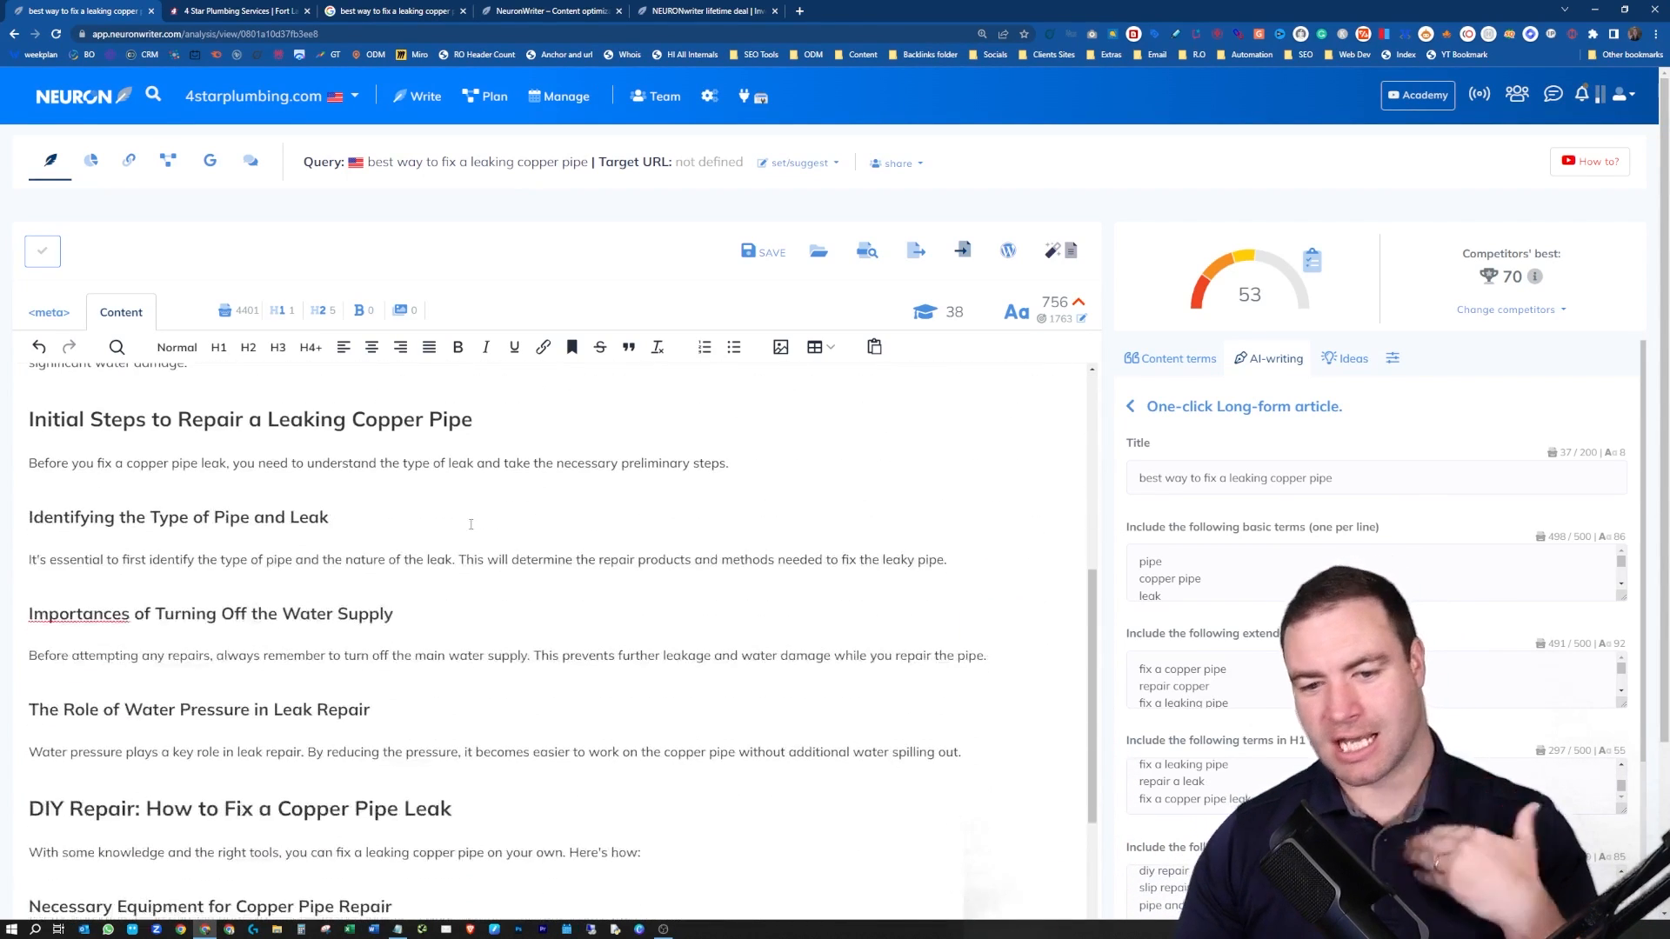
scroll(468, 527, "down", 2)
scroll(468, 527, "down", 5)
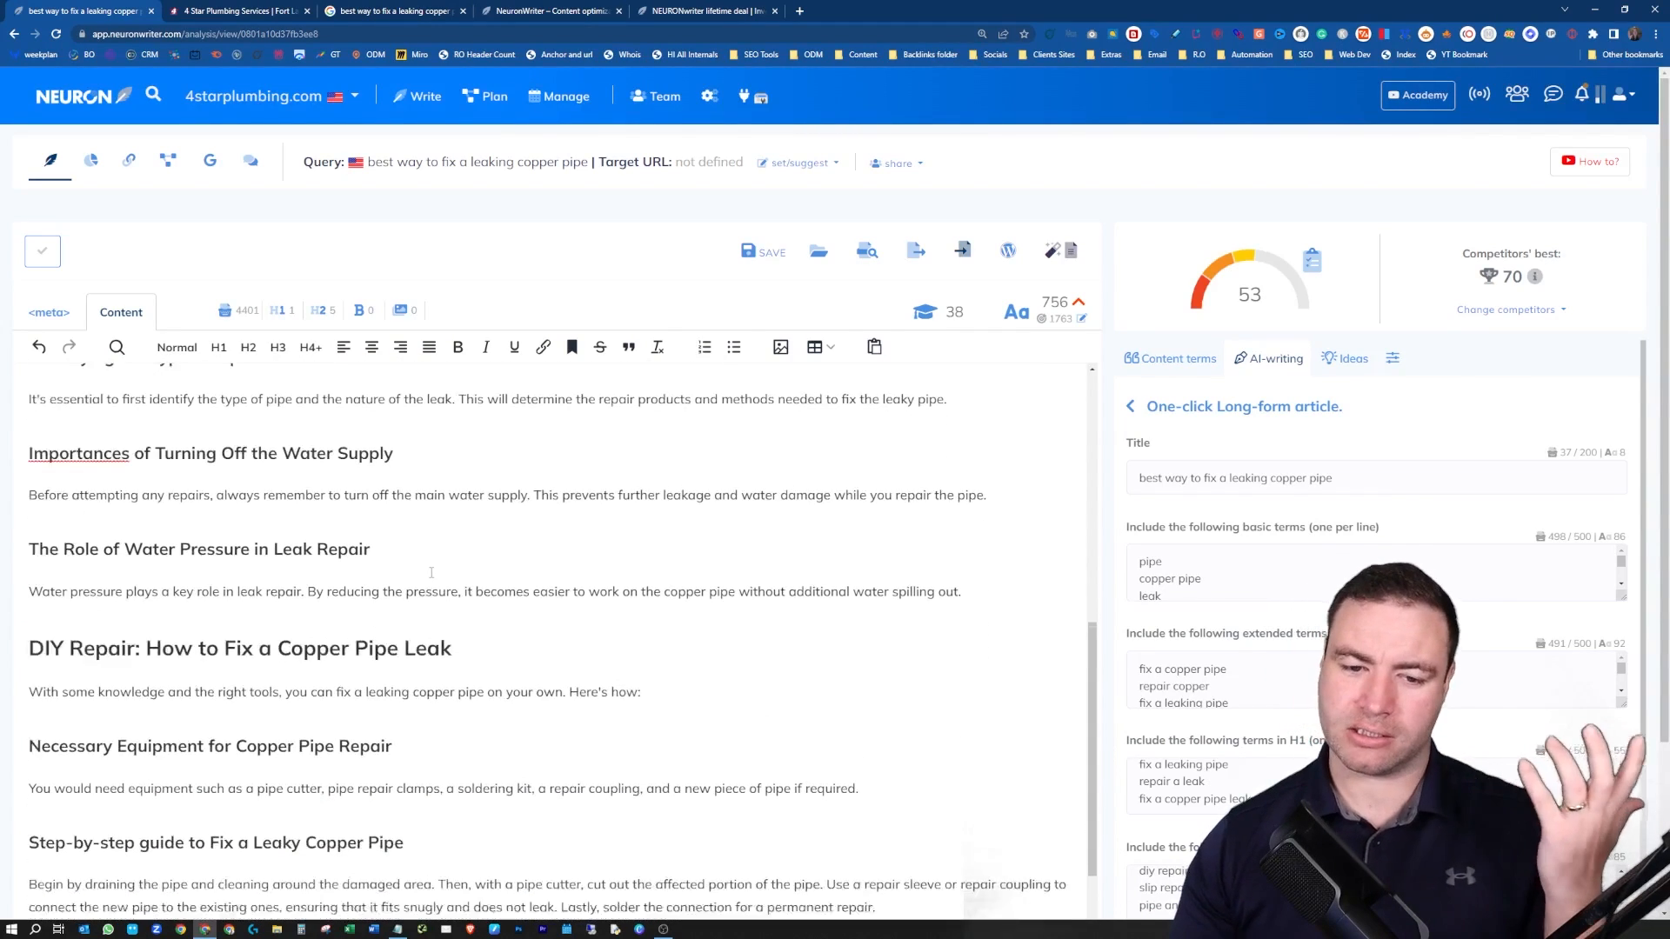
Skim the remaining sections of the generated article and check its usage of the basic and extended content terms.
scroll(427, 580, "down", 4)
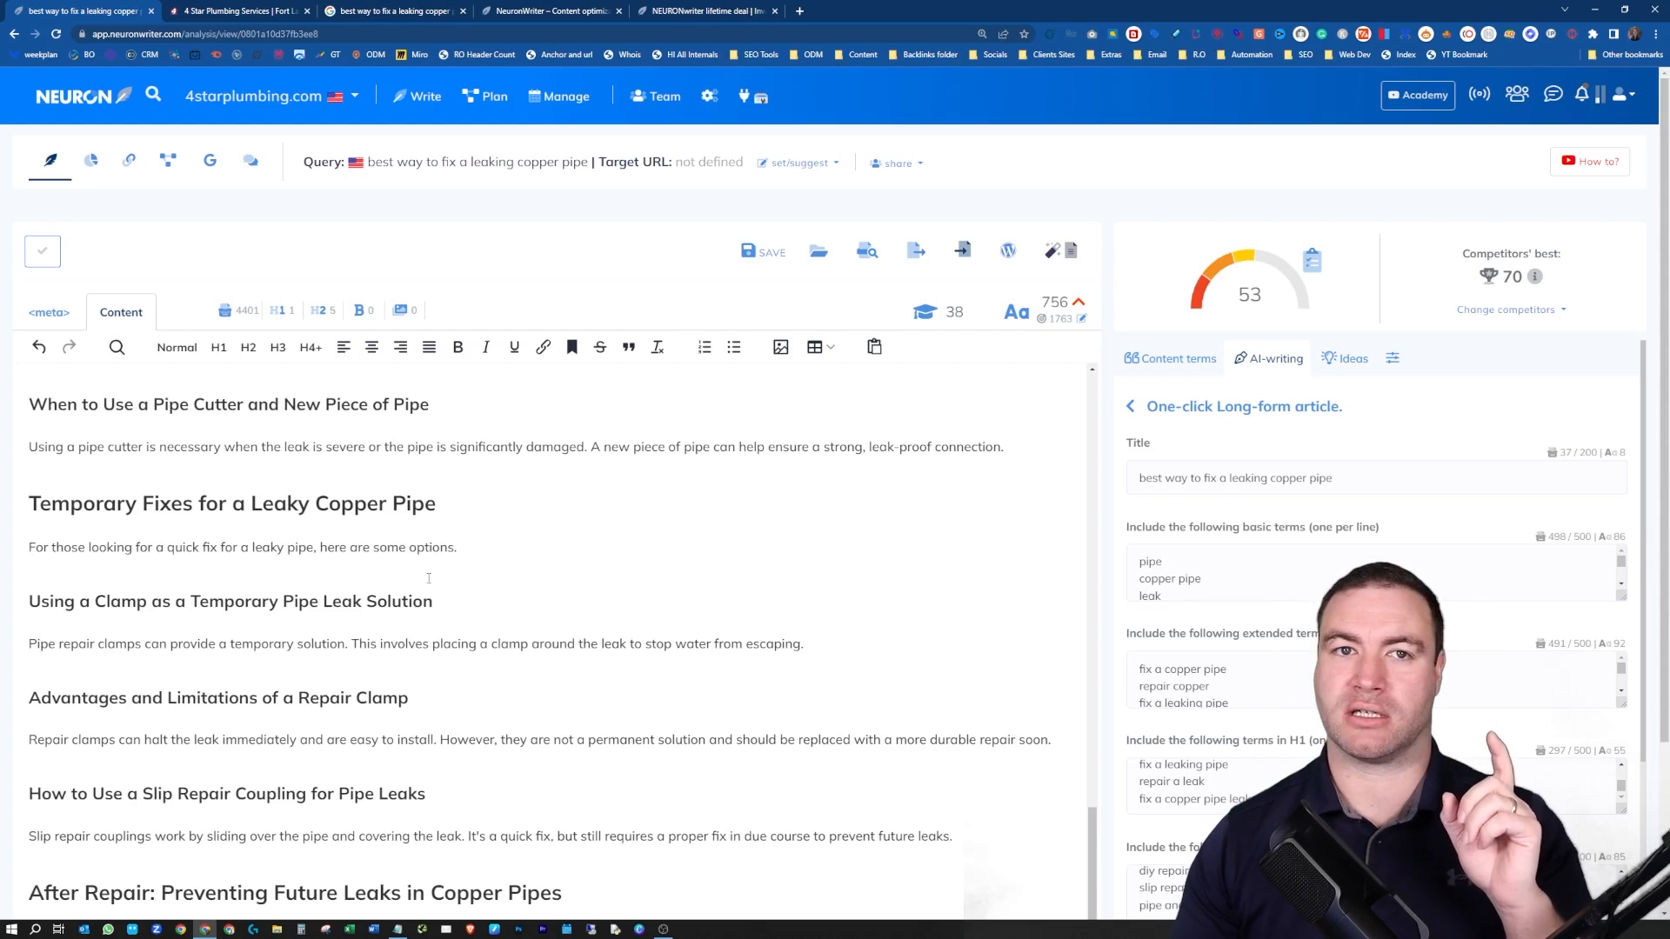
scroll(470, 664, "up", 20)
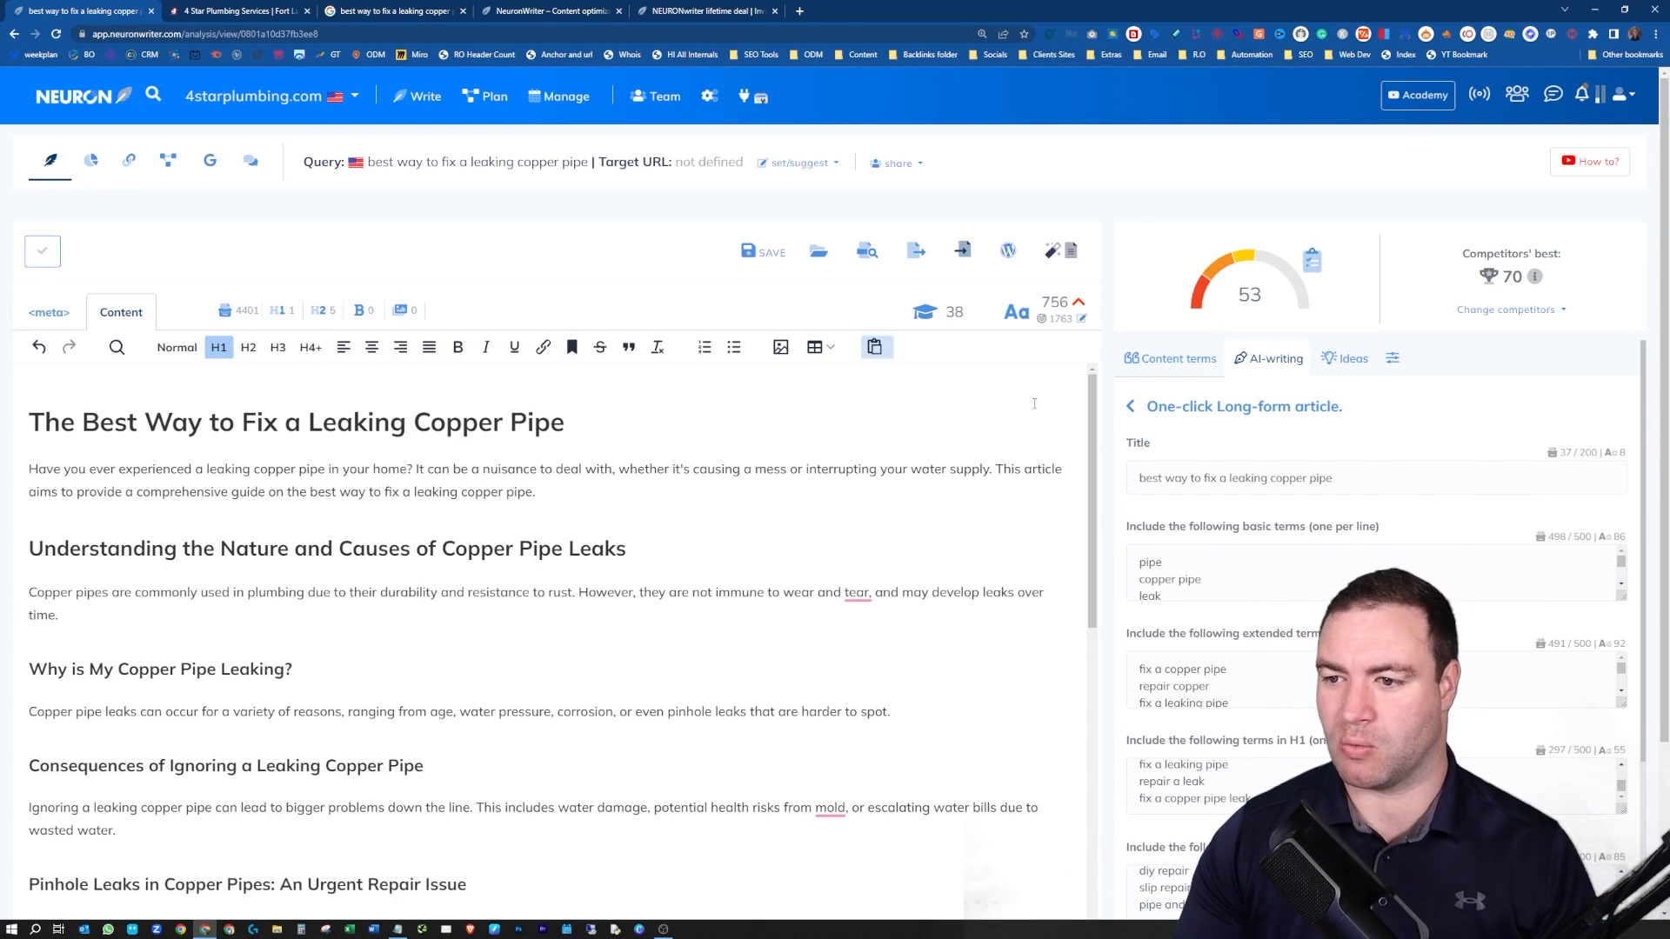
left_click(1147, 366)
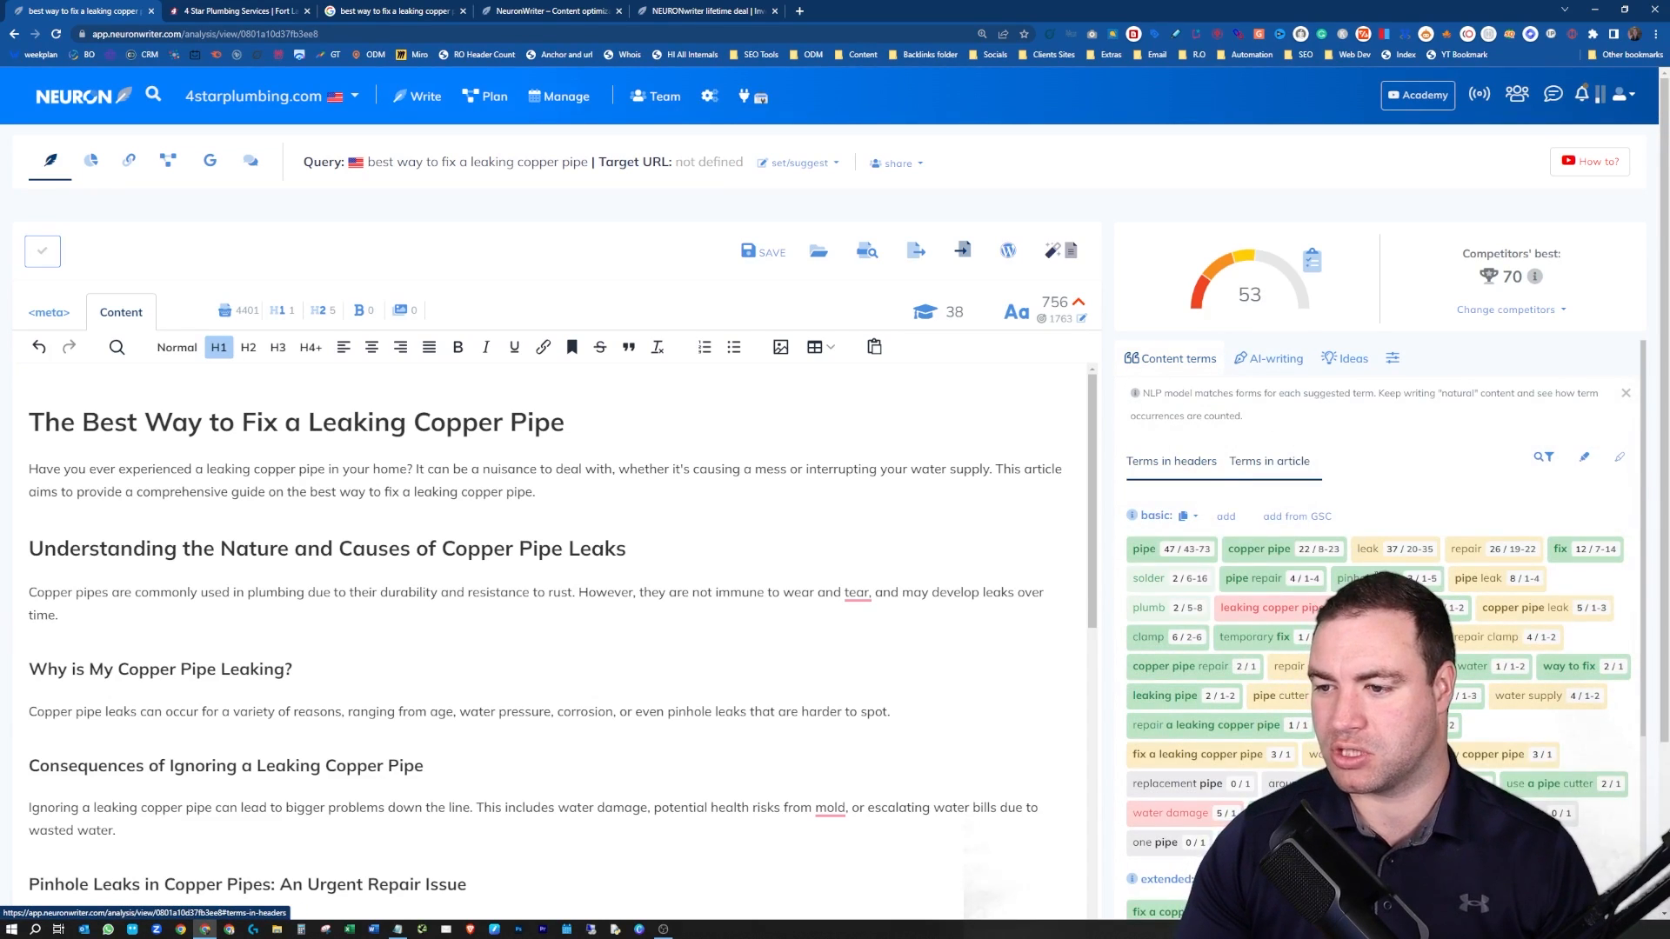
scroll(1355, 540, "down", 5)
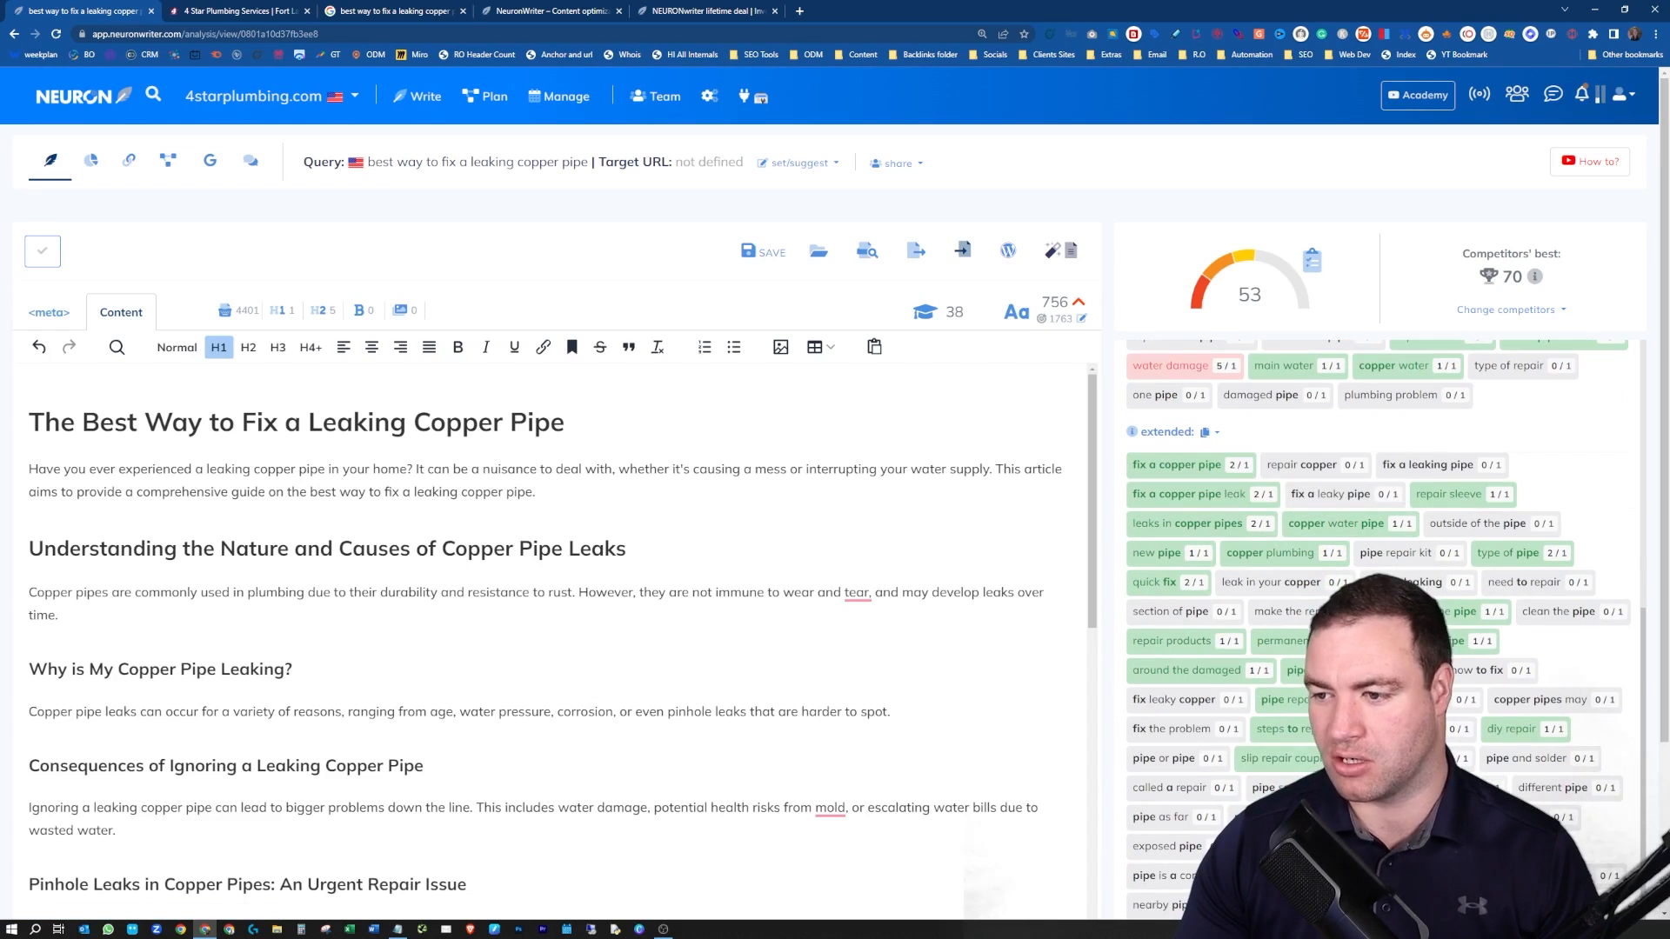
scroll(1355, 574, "up", 5)
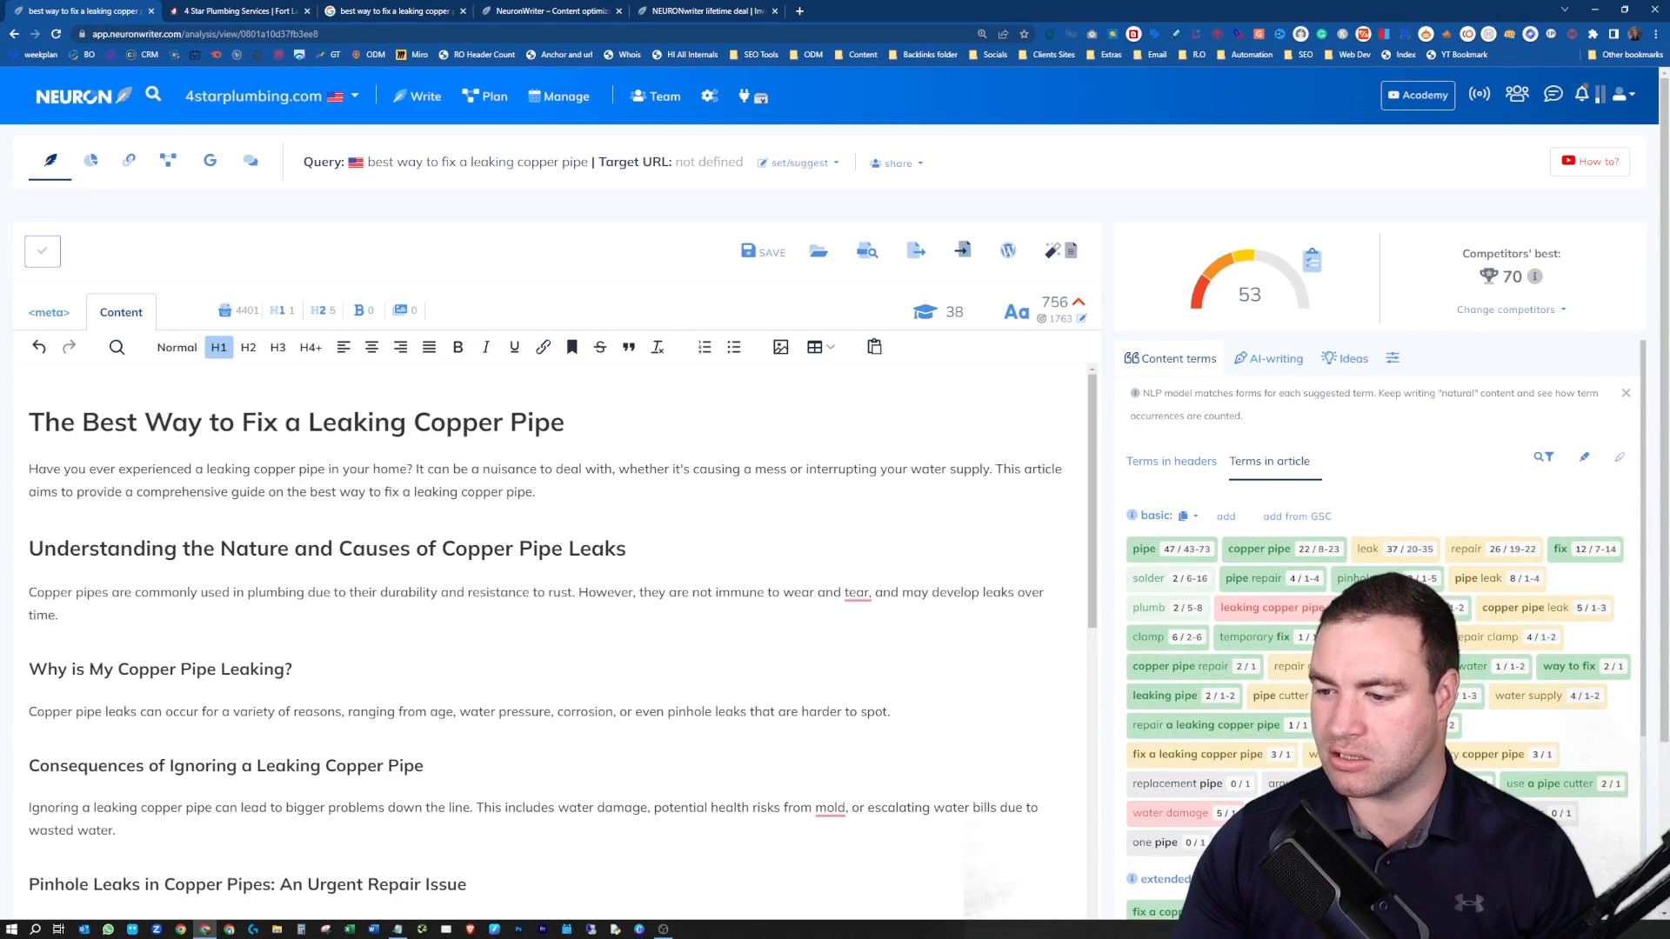
Open the advanced "FAQ with unused terms" AI-writing template and try to generate the FAQ without a title.
left_click(1272, 360)
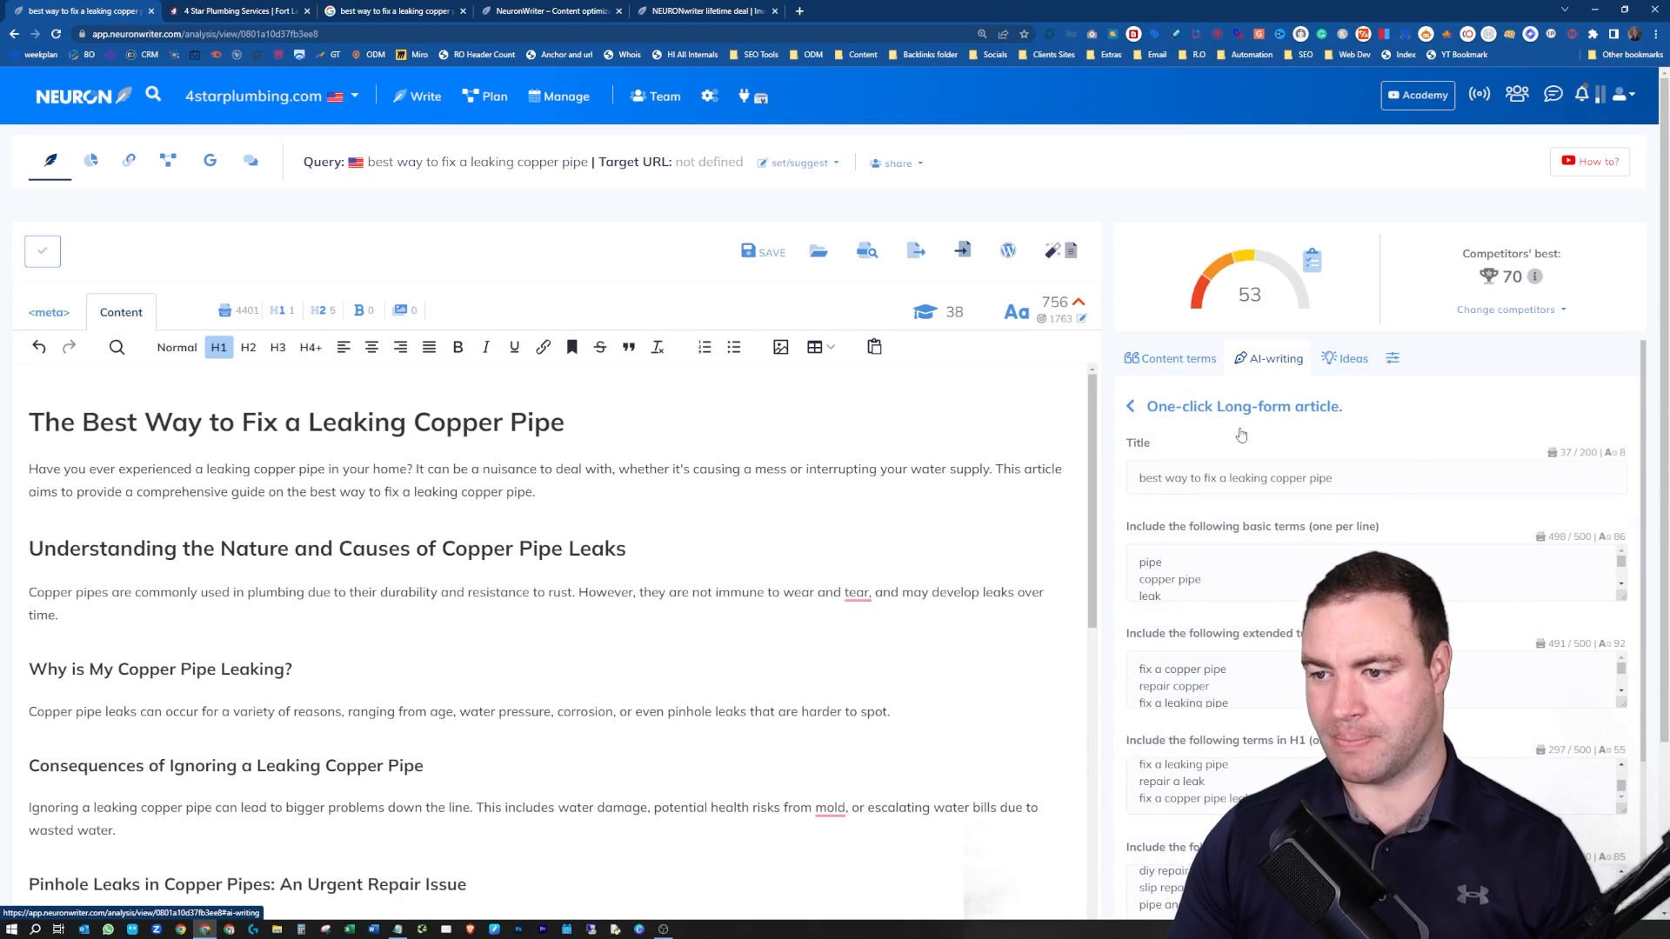
left_click(1129, 406)
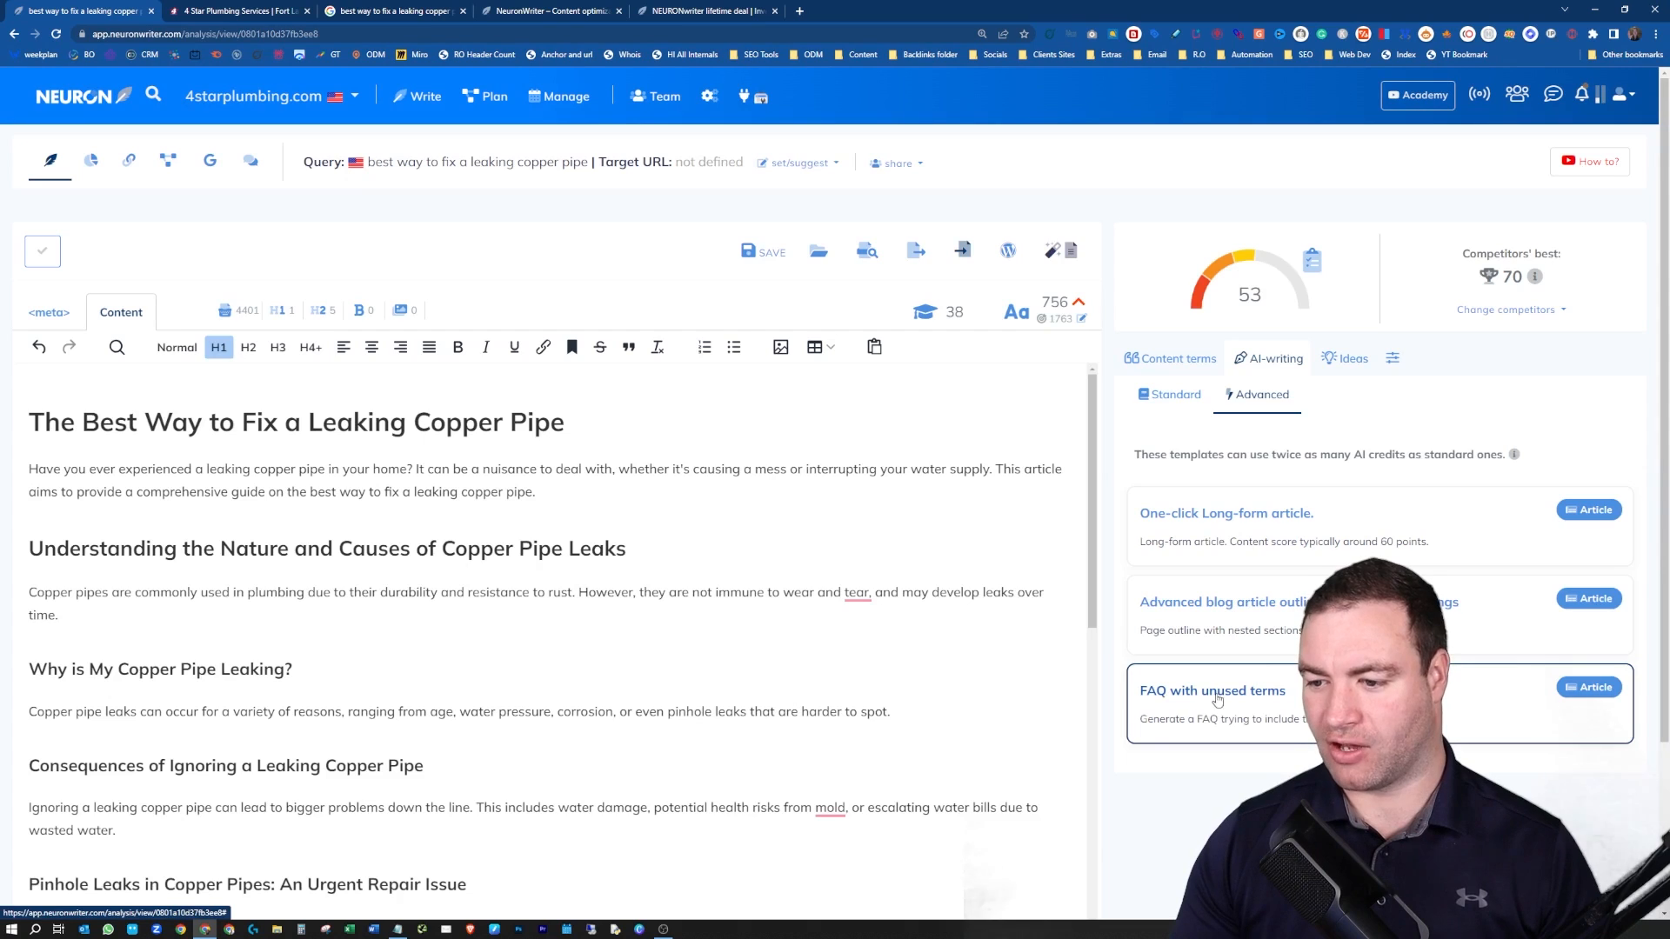
left_click(1590, 688)
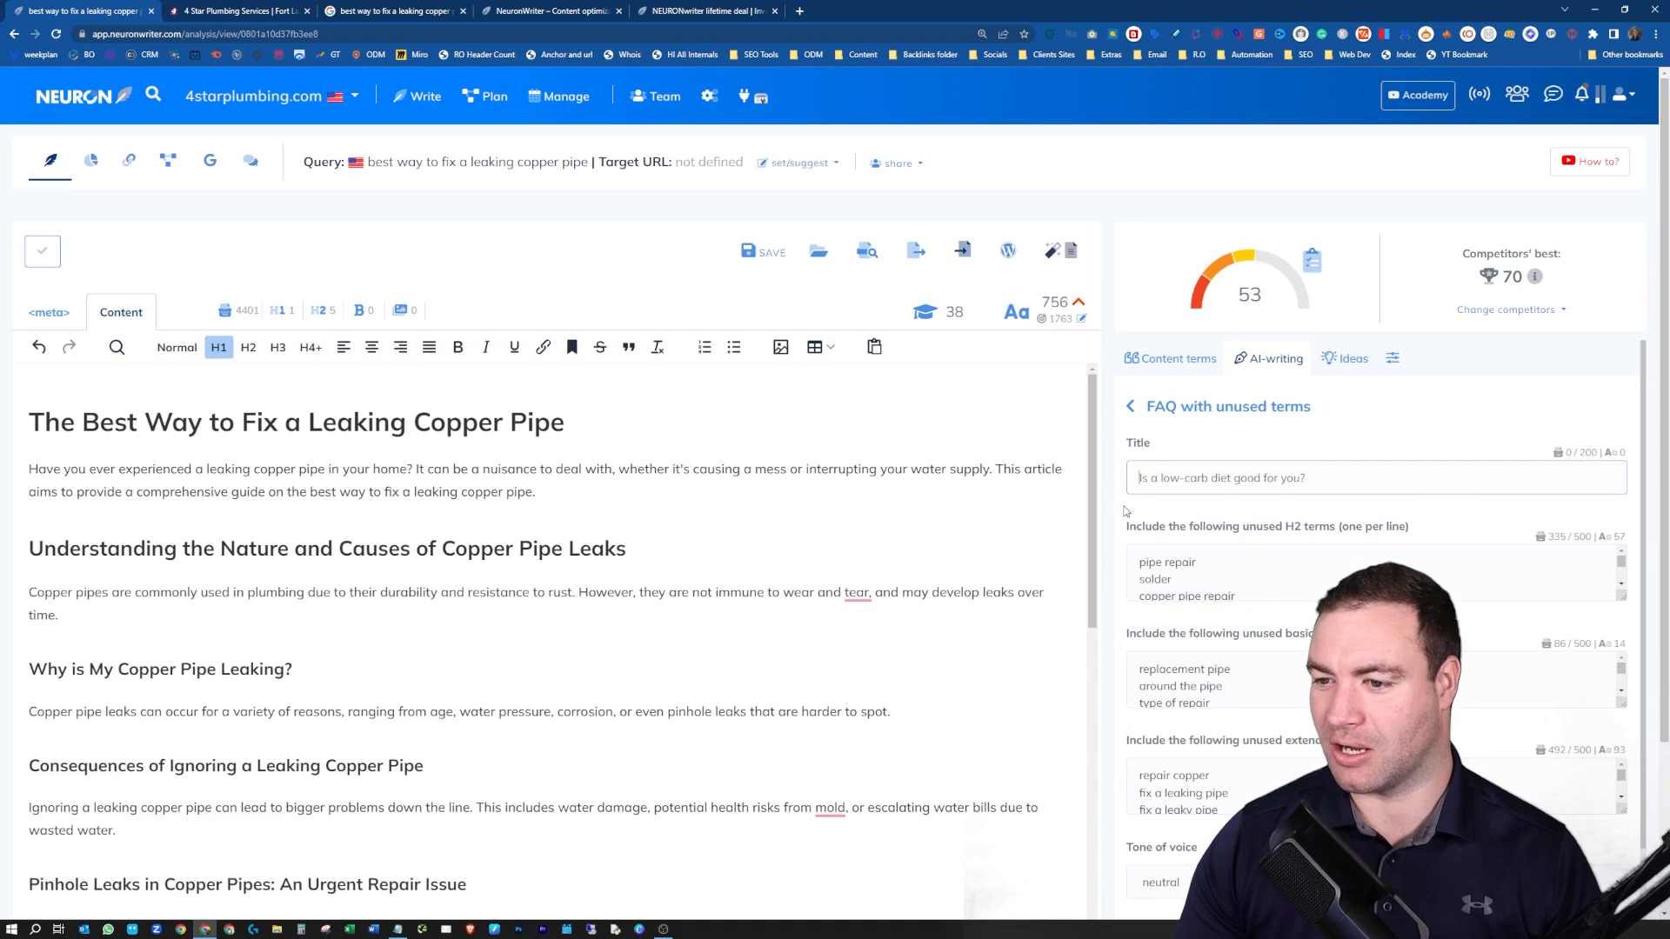
scroll(1126, 512, "down", 2)
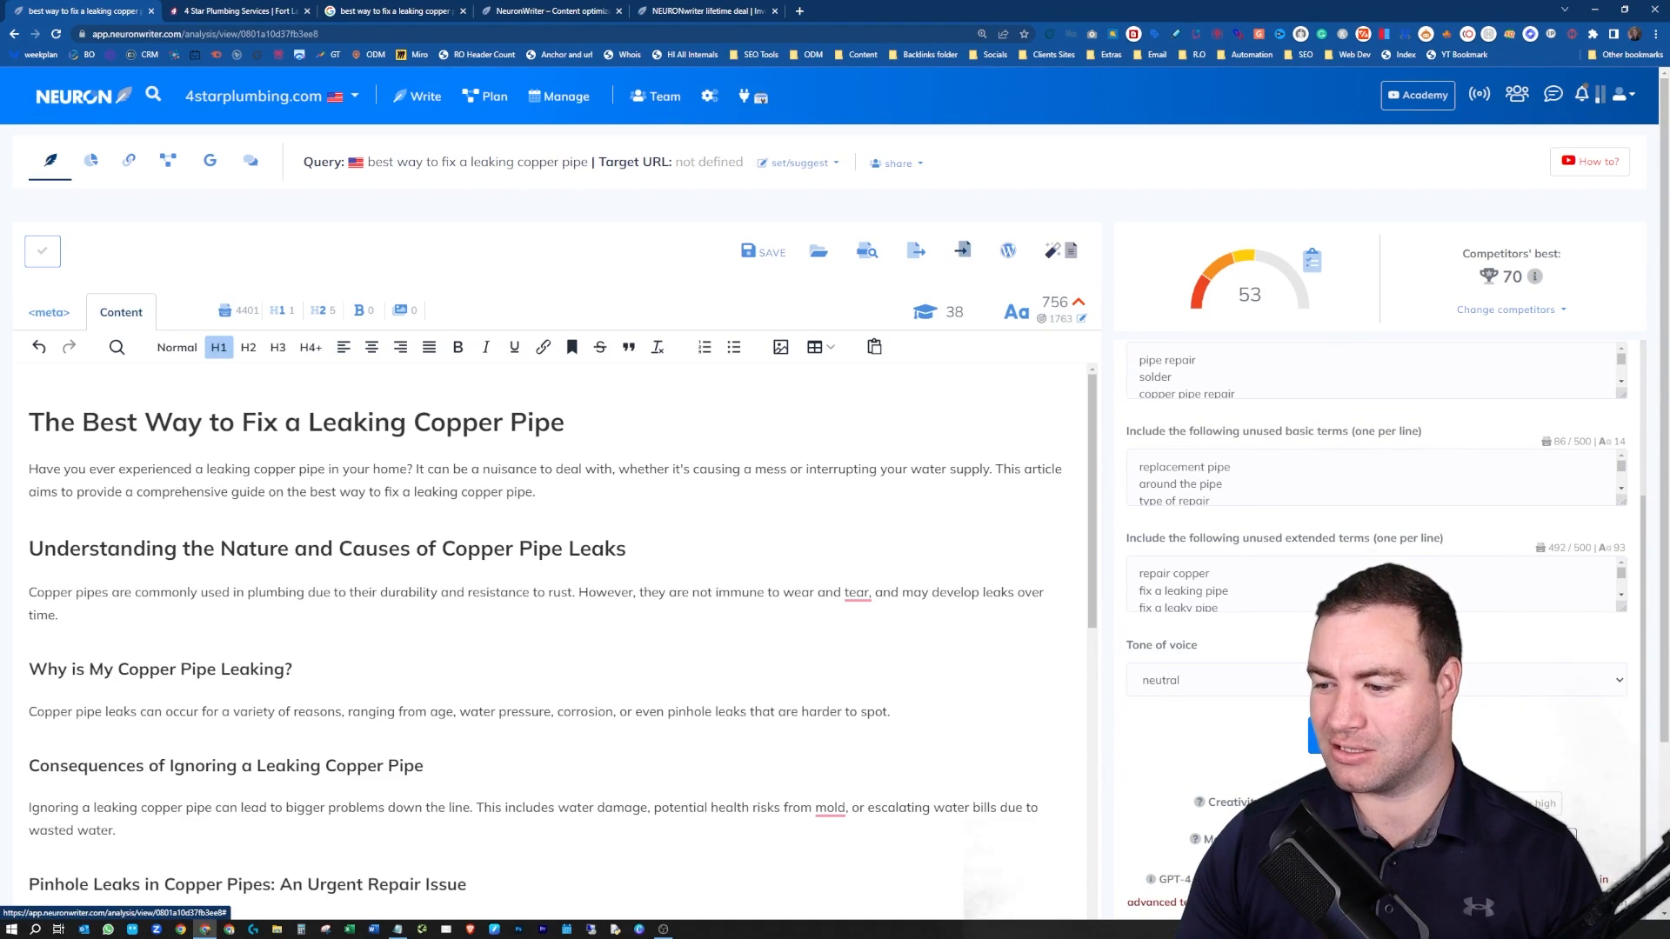
left_click(1376, 736)
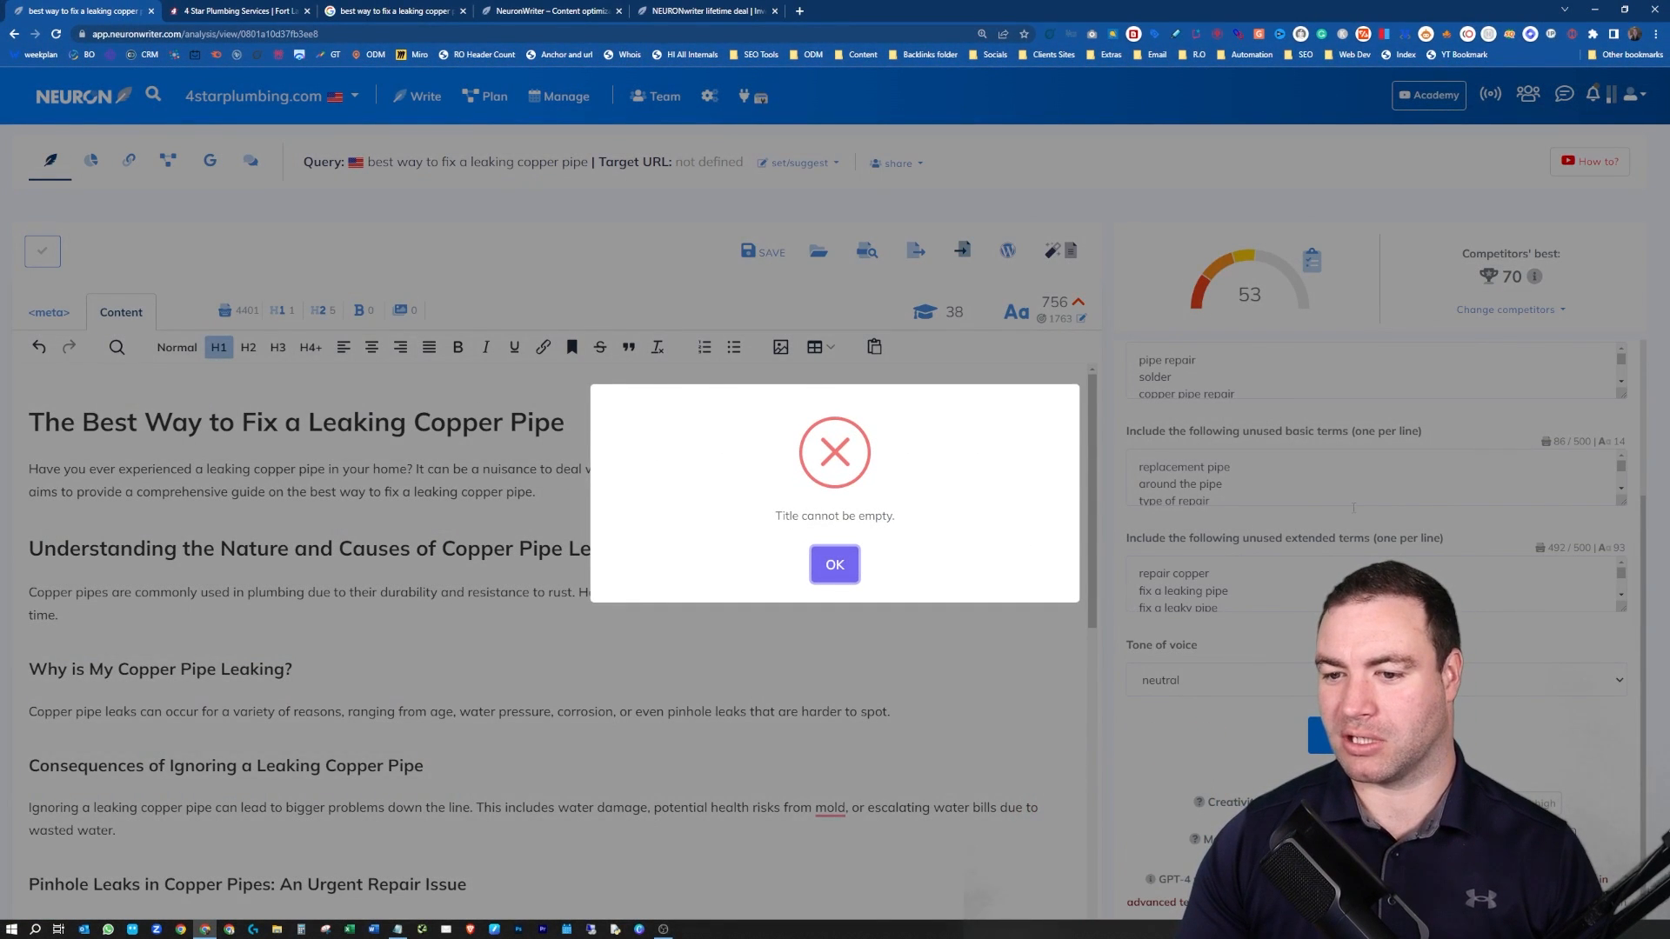
left_click(834, 564)
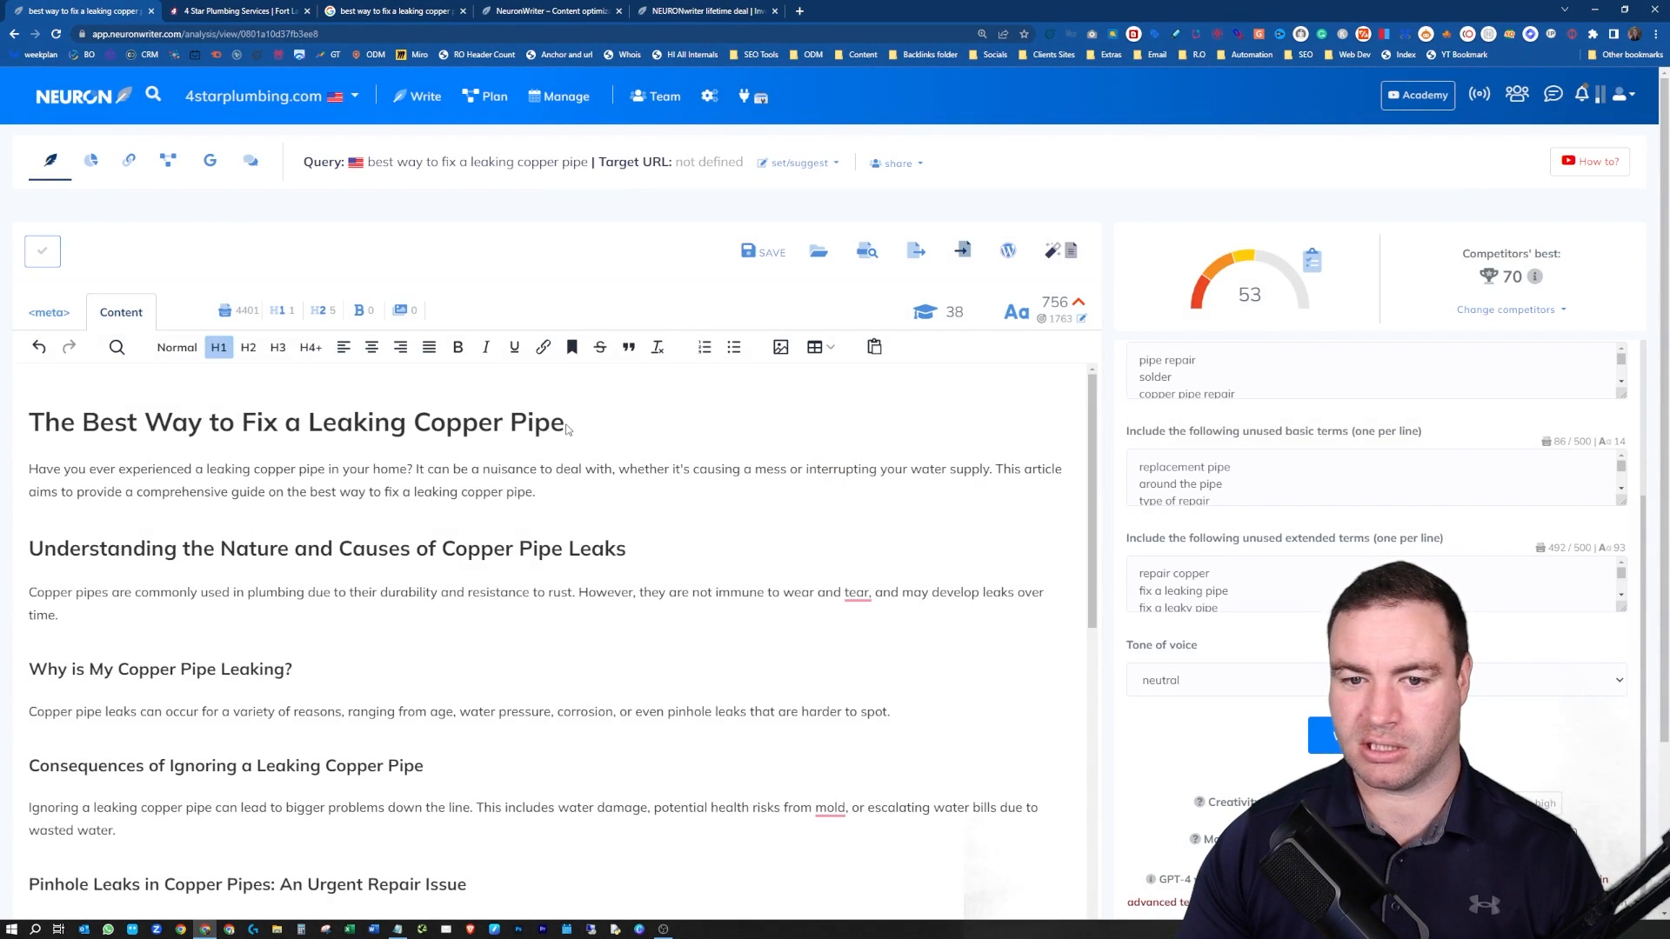
Title the FAQ "The Best Way to Fix a Leaking Copper Pipe", copied from the article's main heading, and generate it.
triple_click(457, 421)
key("ctrl+c")
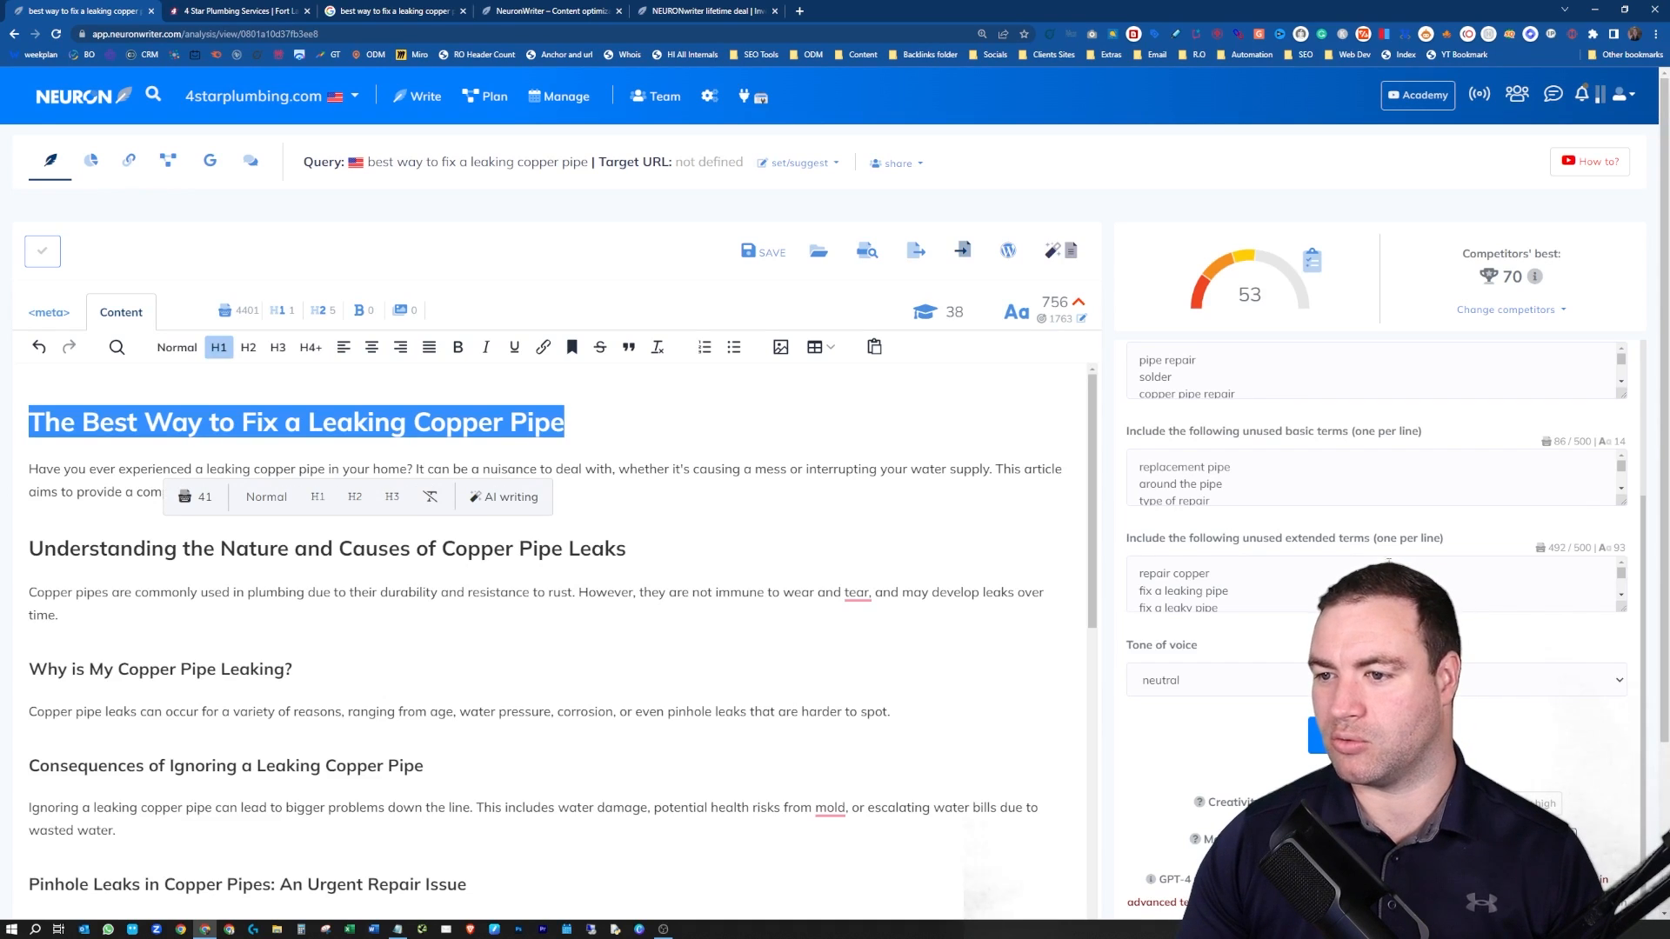
scroll(1218, 522, "up", 3)
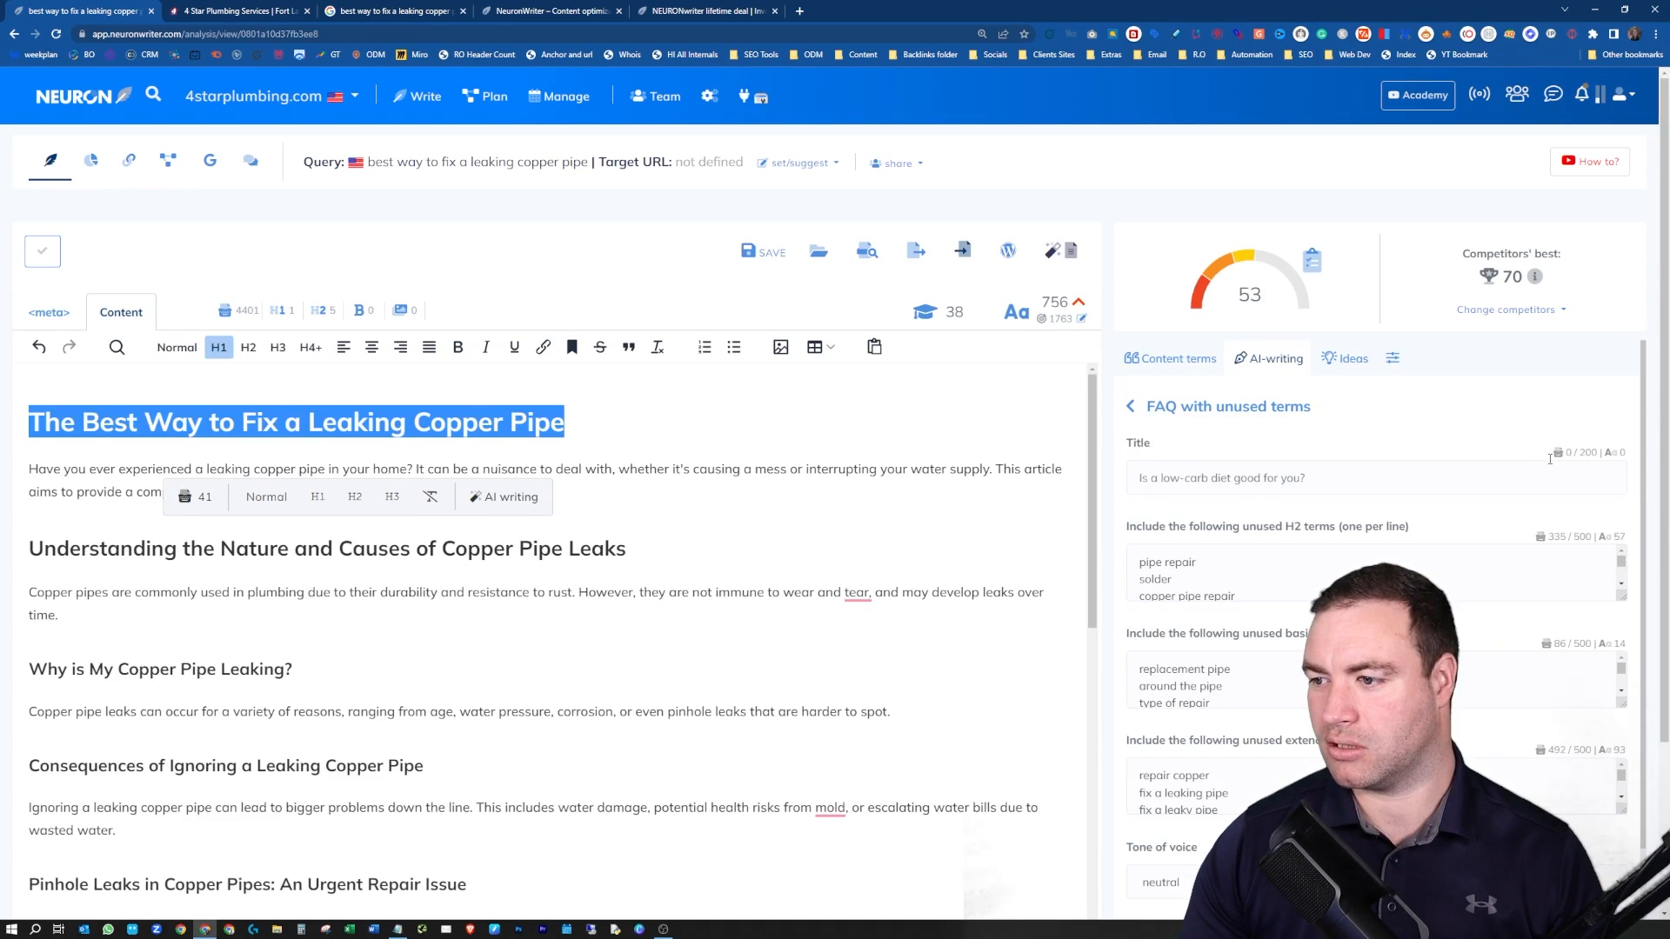
left_click(1187, 476)
key("ctrl+v")
scroll(1455, 575, "down", 2)
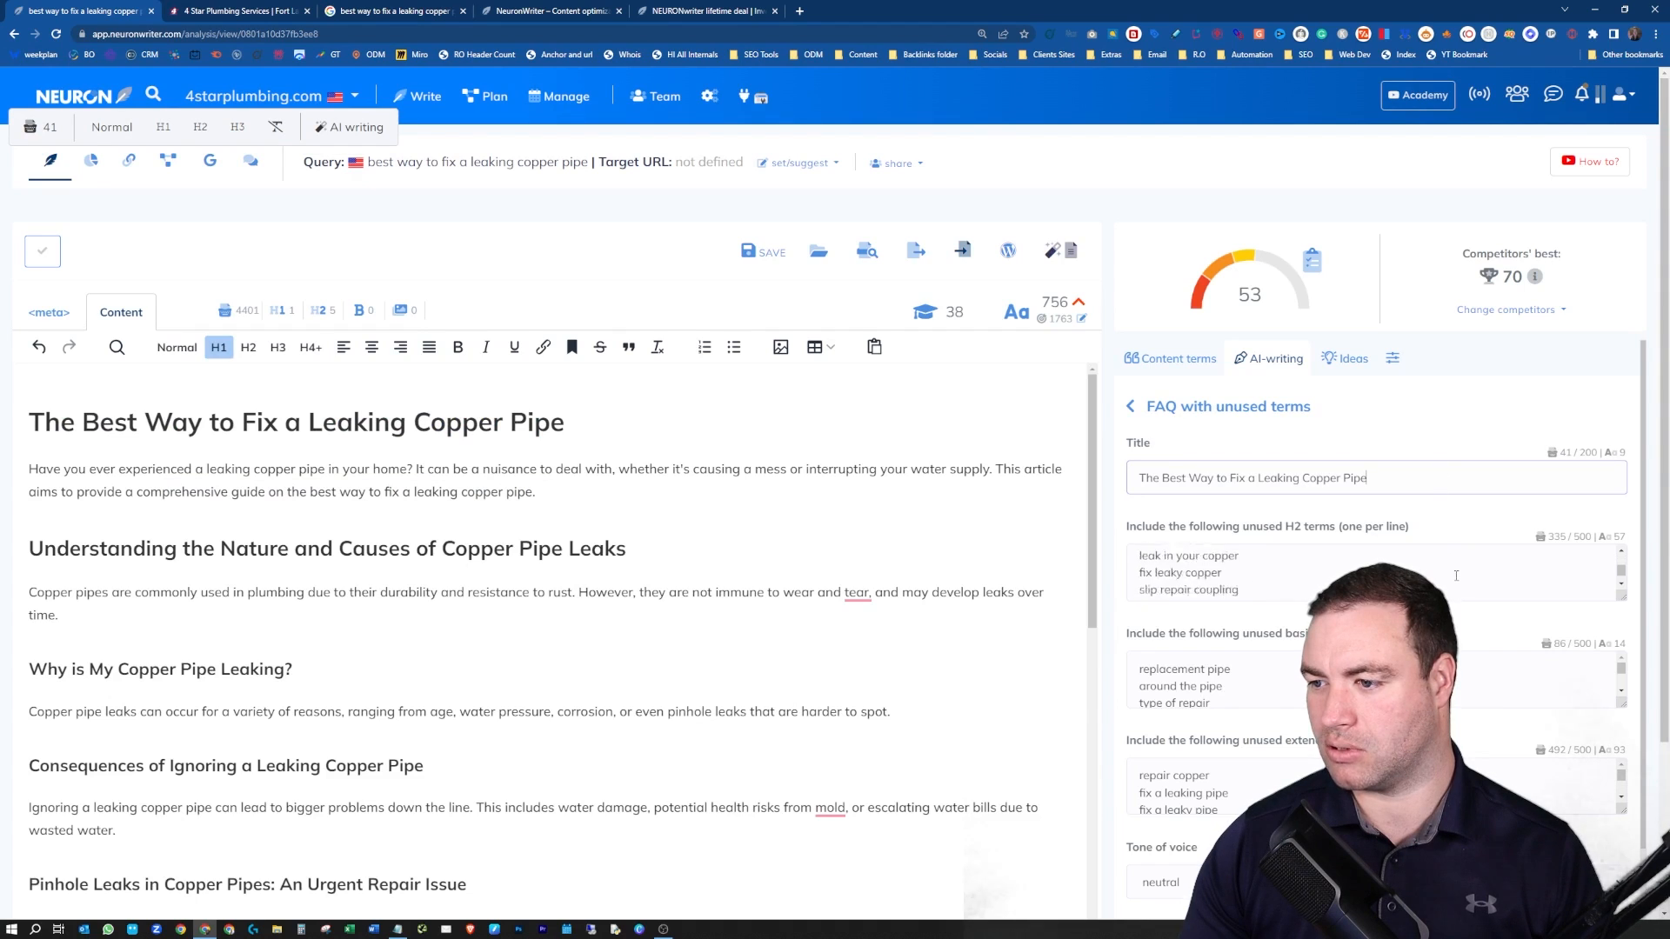
scroll(1454, 574, "down", 3)
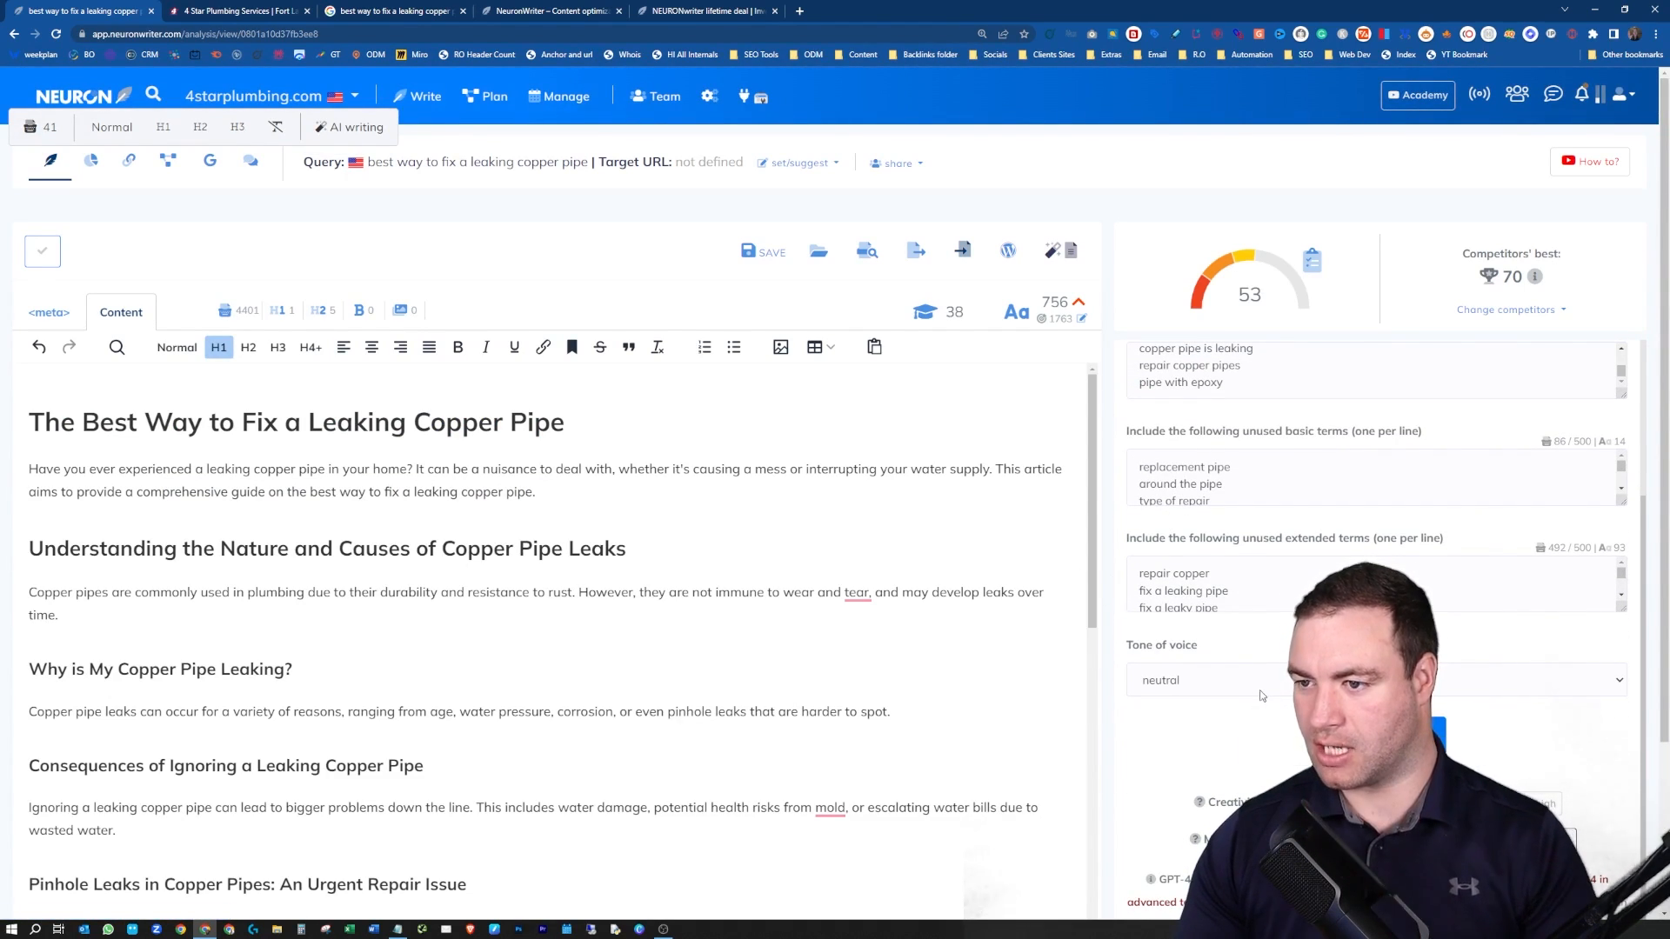
scroll(1261, 692, "up", 3)
scroll(1261, 692, "down", 3)
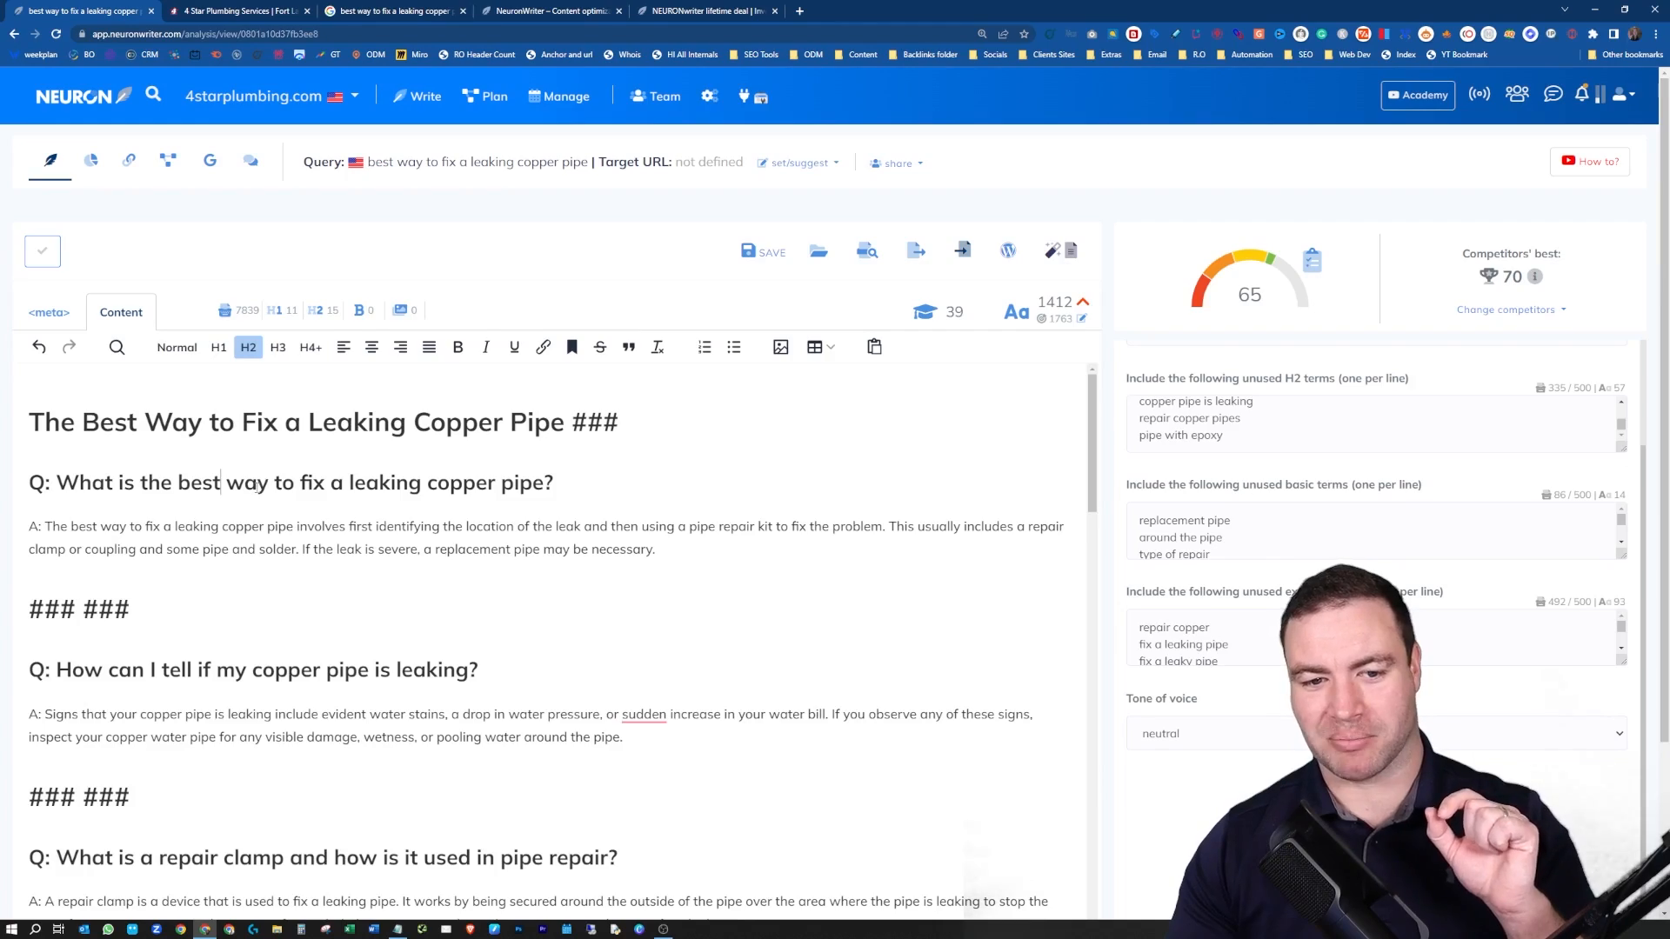
Read through the generated FAQ's questions and answers in the editor.
scroll(532, 435, "down", 10)
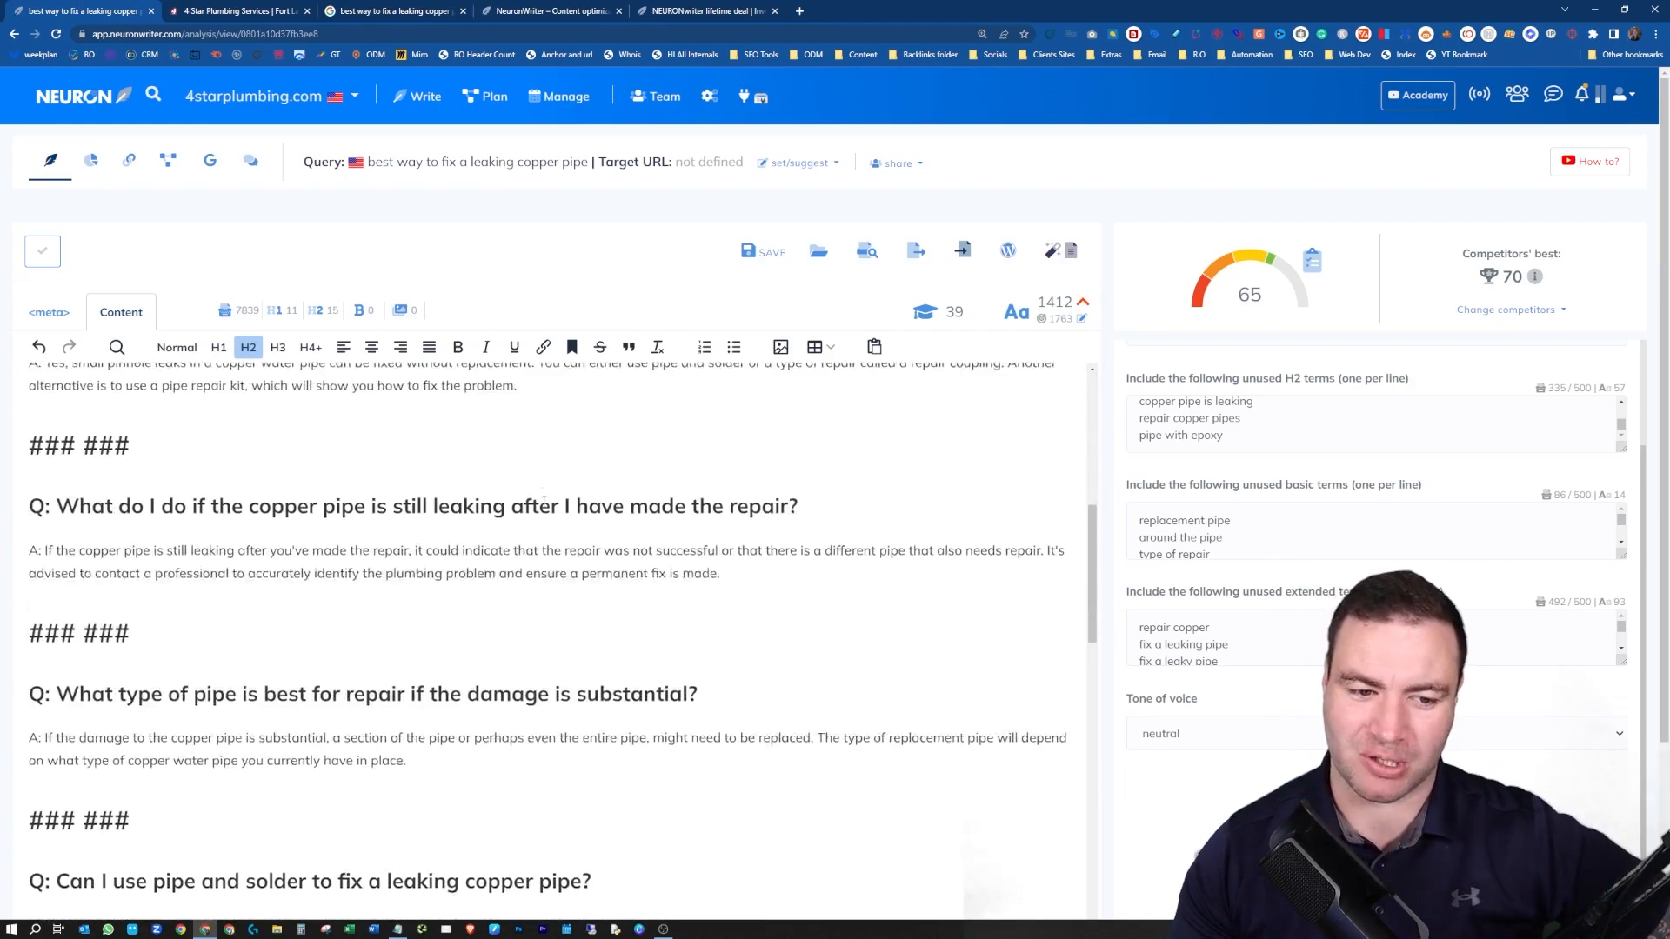
scroll(544, 503, "down", 7)
scroll(621, 526, "up", 15)
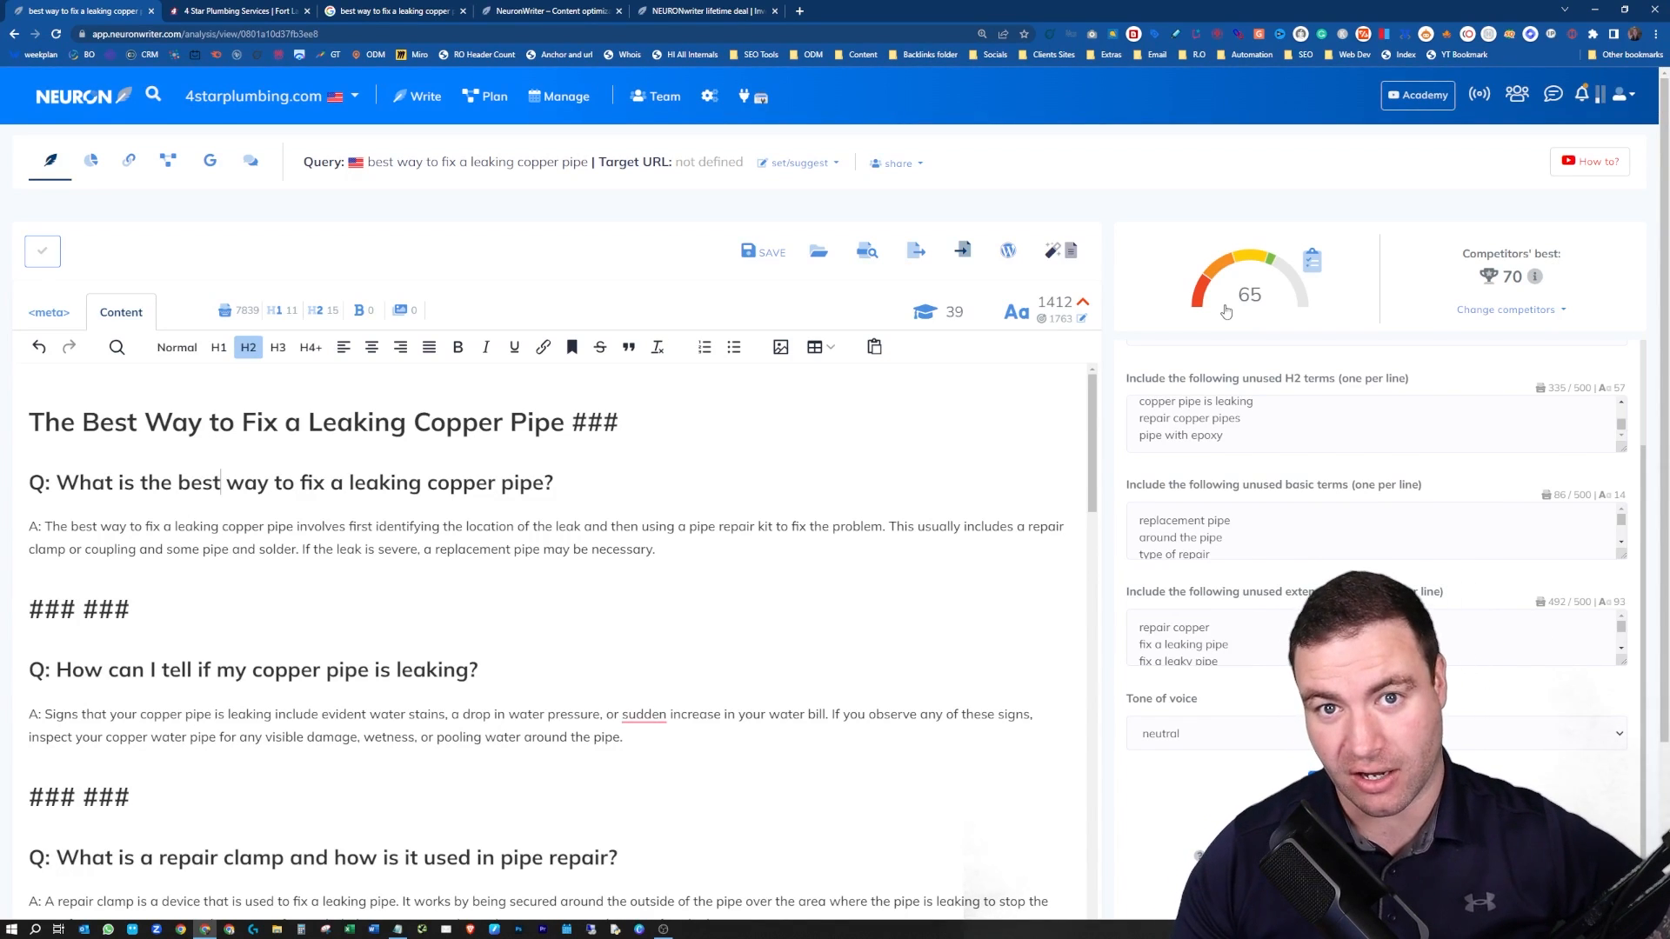
Check how the basic and extended content terms are used in the article with the FAQ added.
scroll(1122, 567, "up", 2)
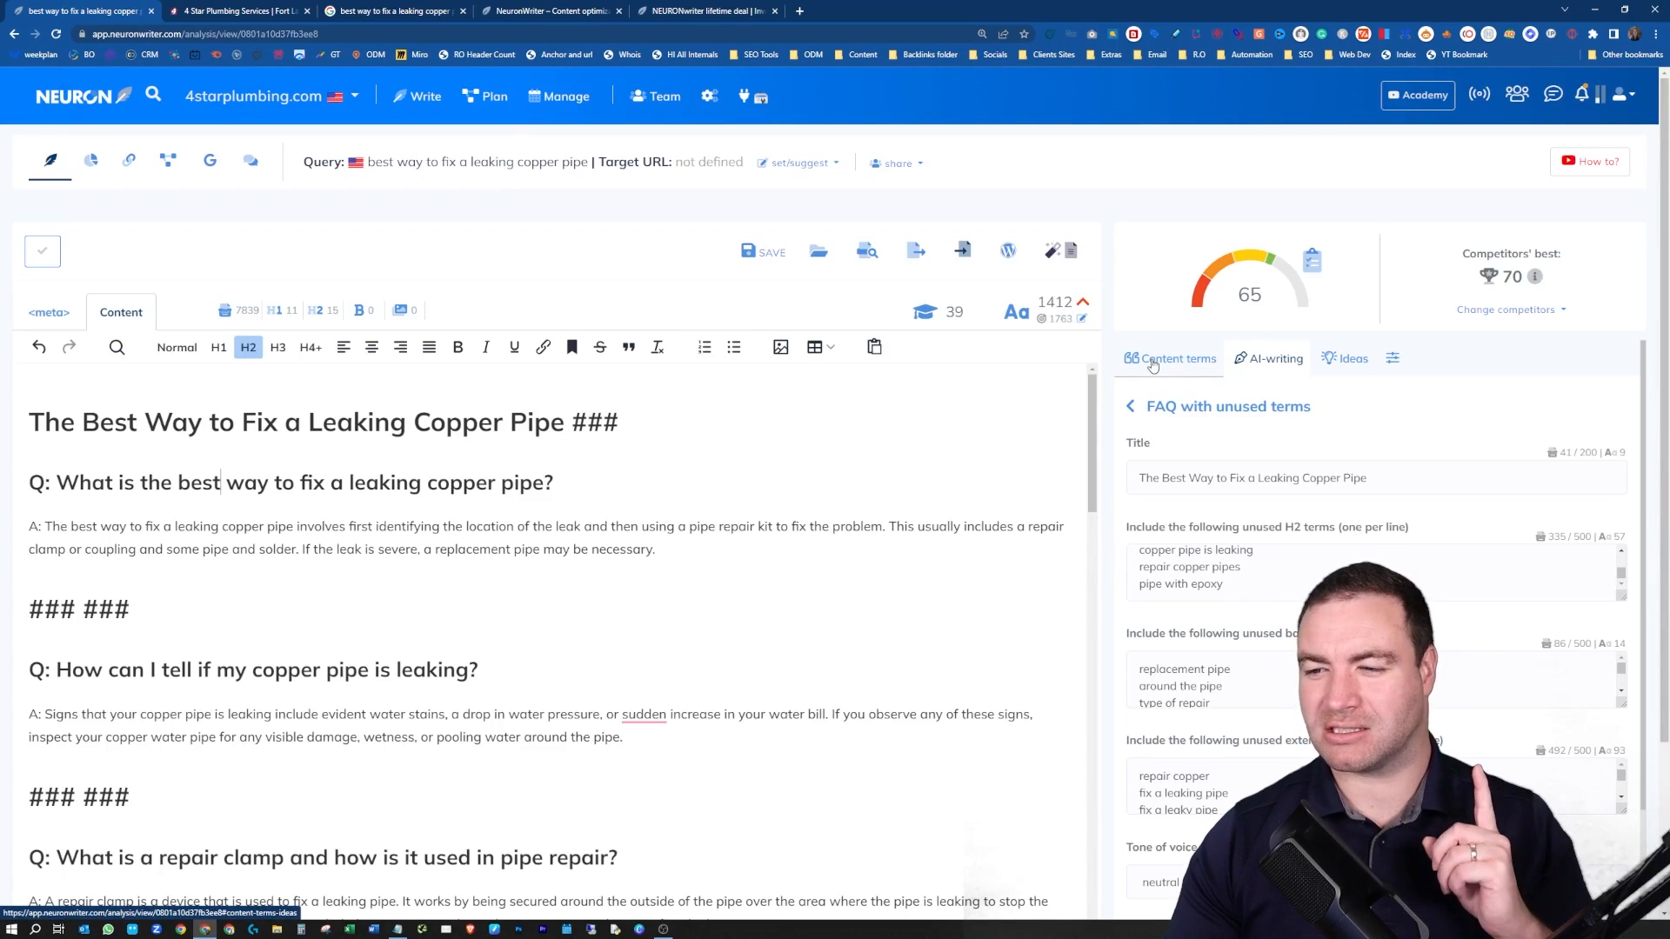
left_click(1152, 361)
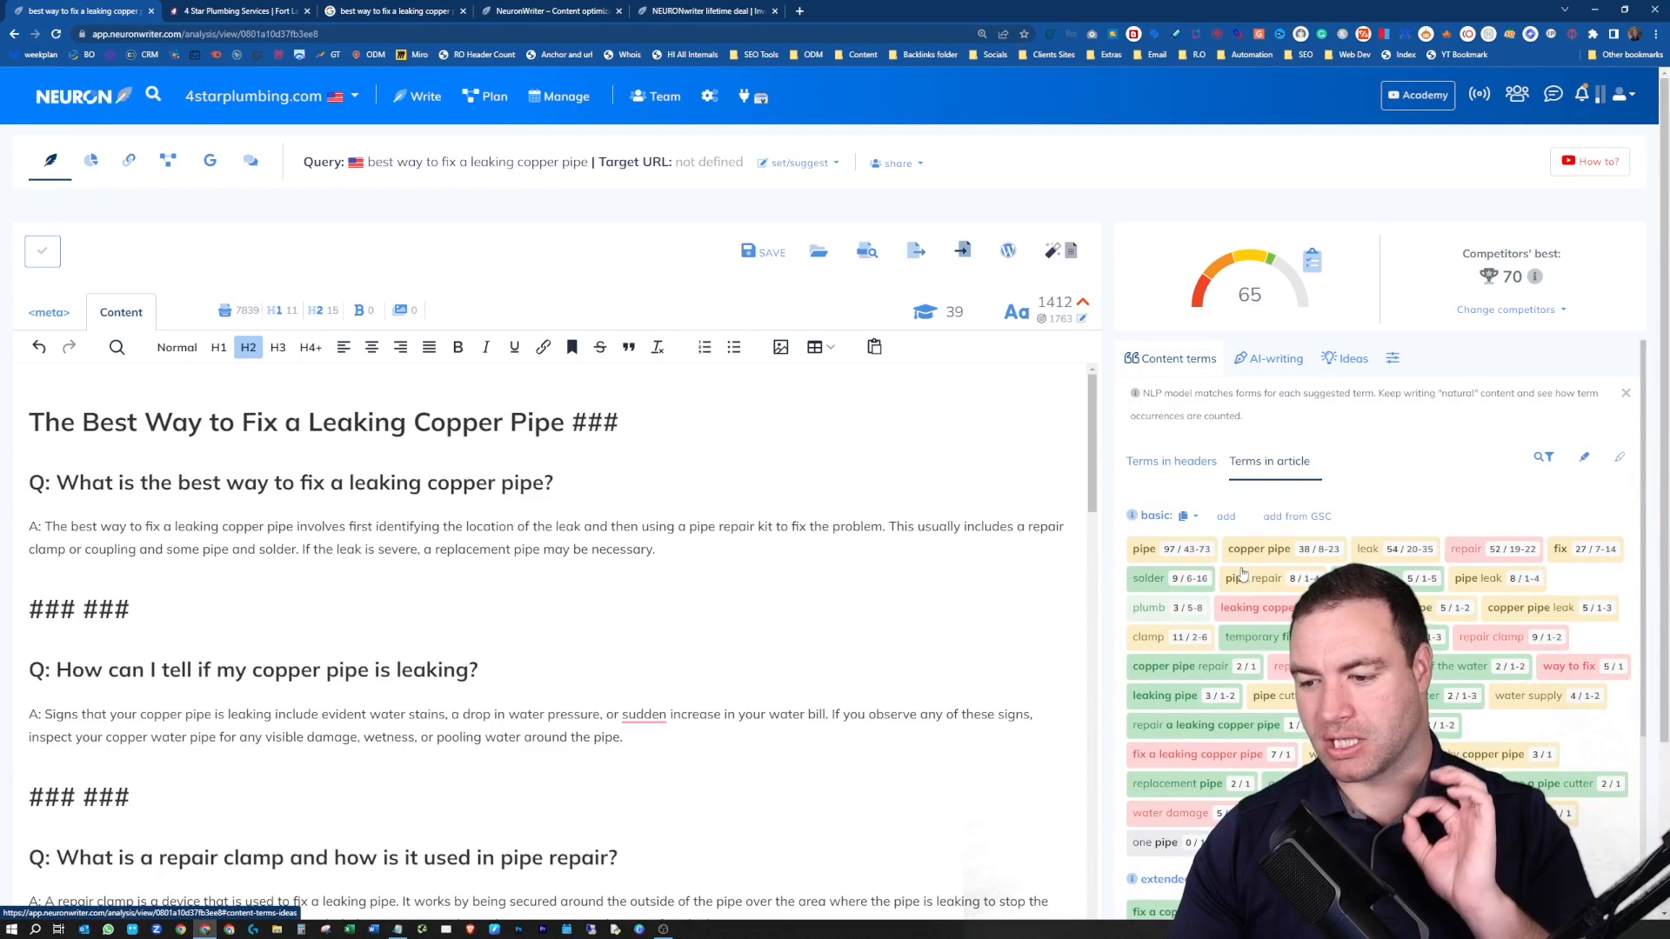
scroll(1242, 574, "down", 5)
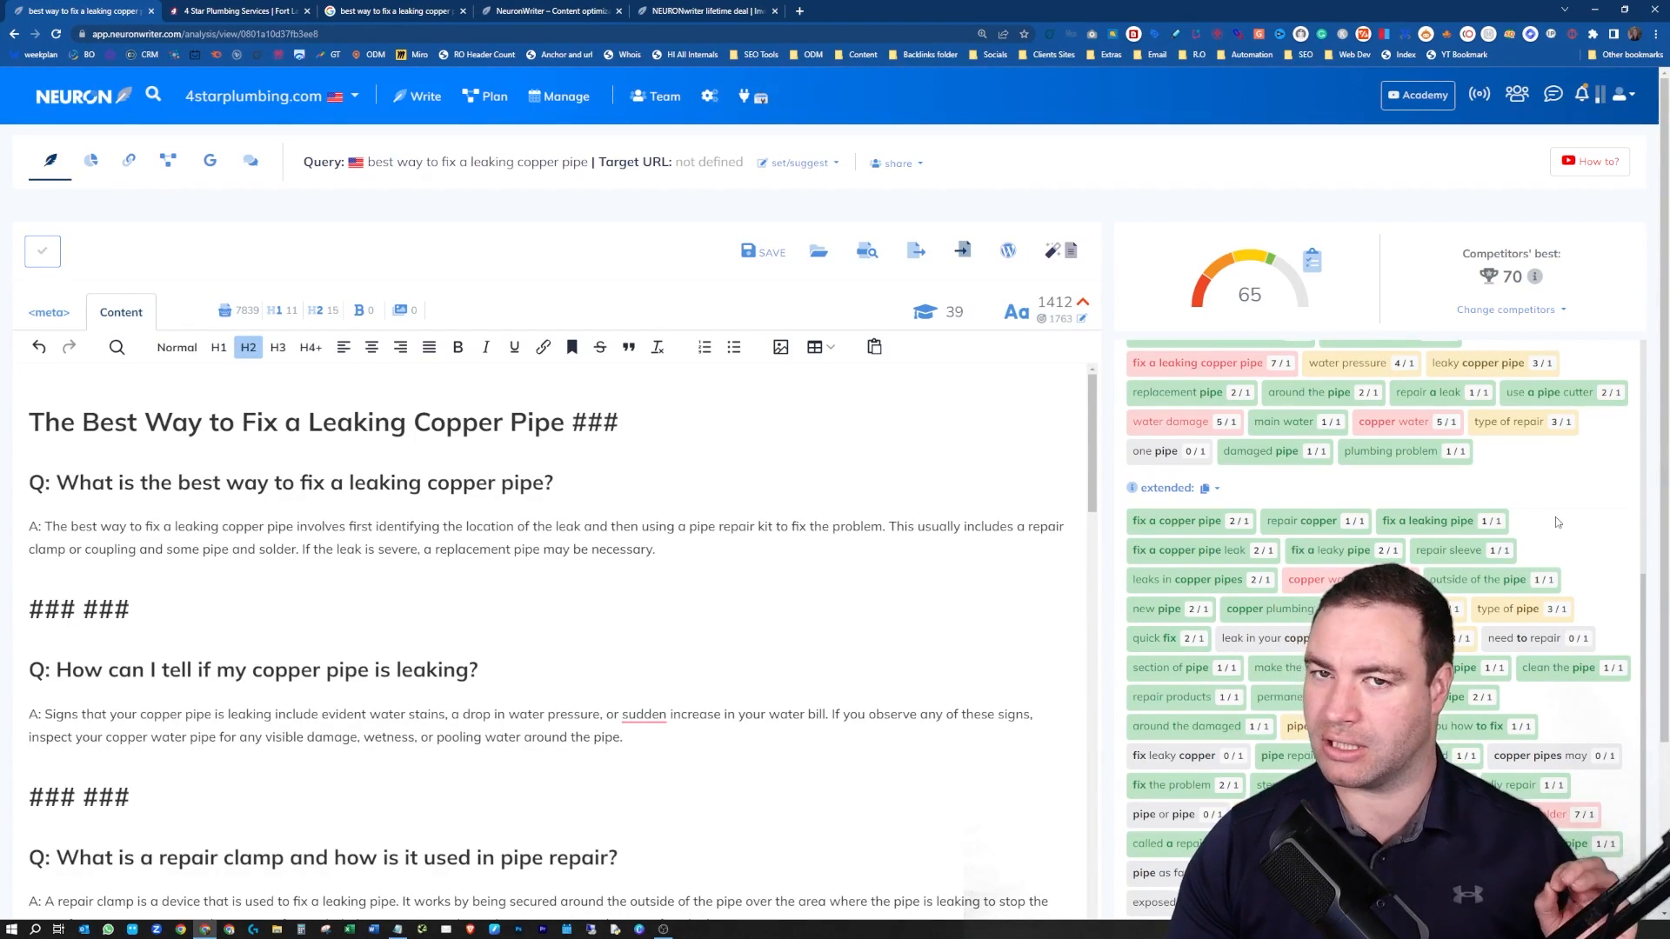
scroll(1557, 522, "down", 1)
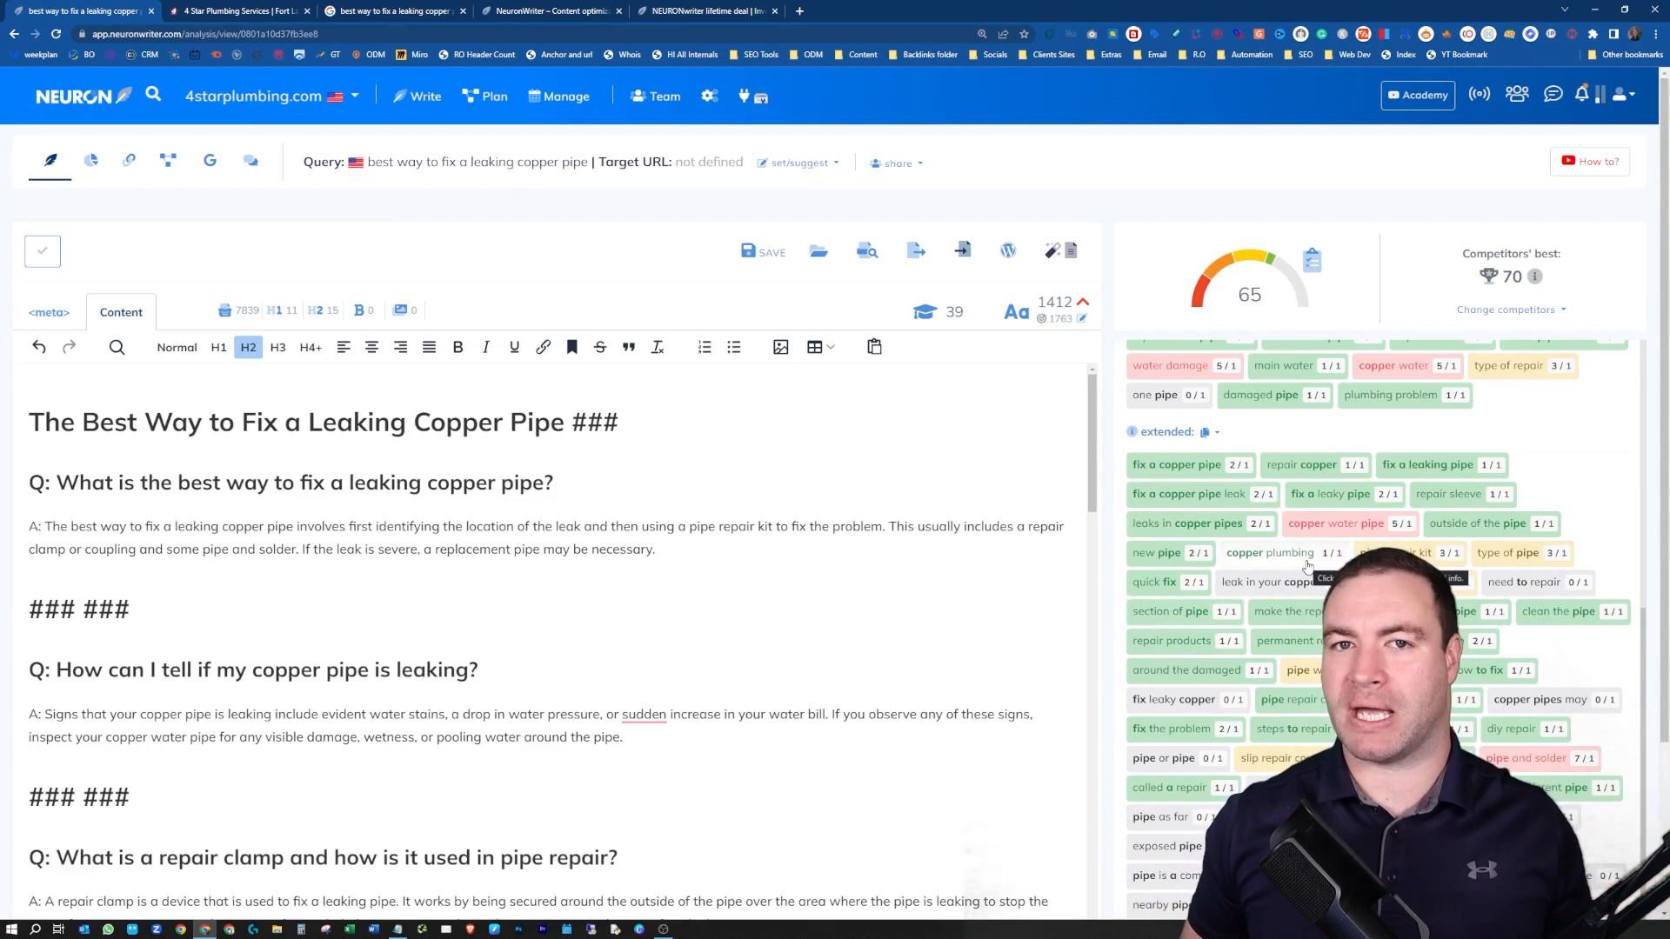
scroll(1235, 470, "up", 5)
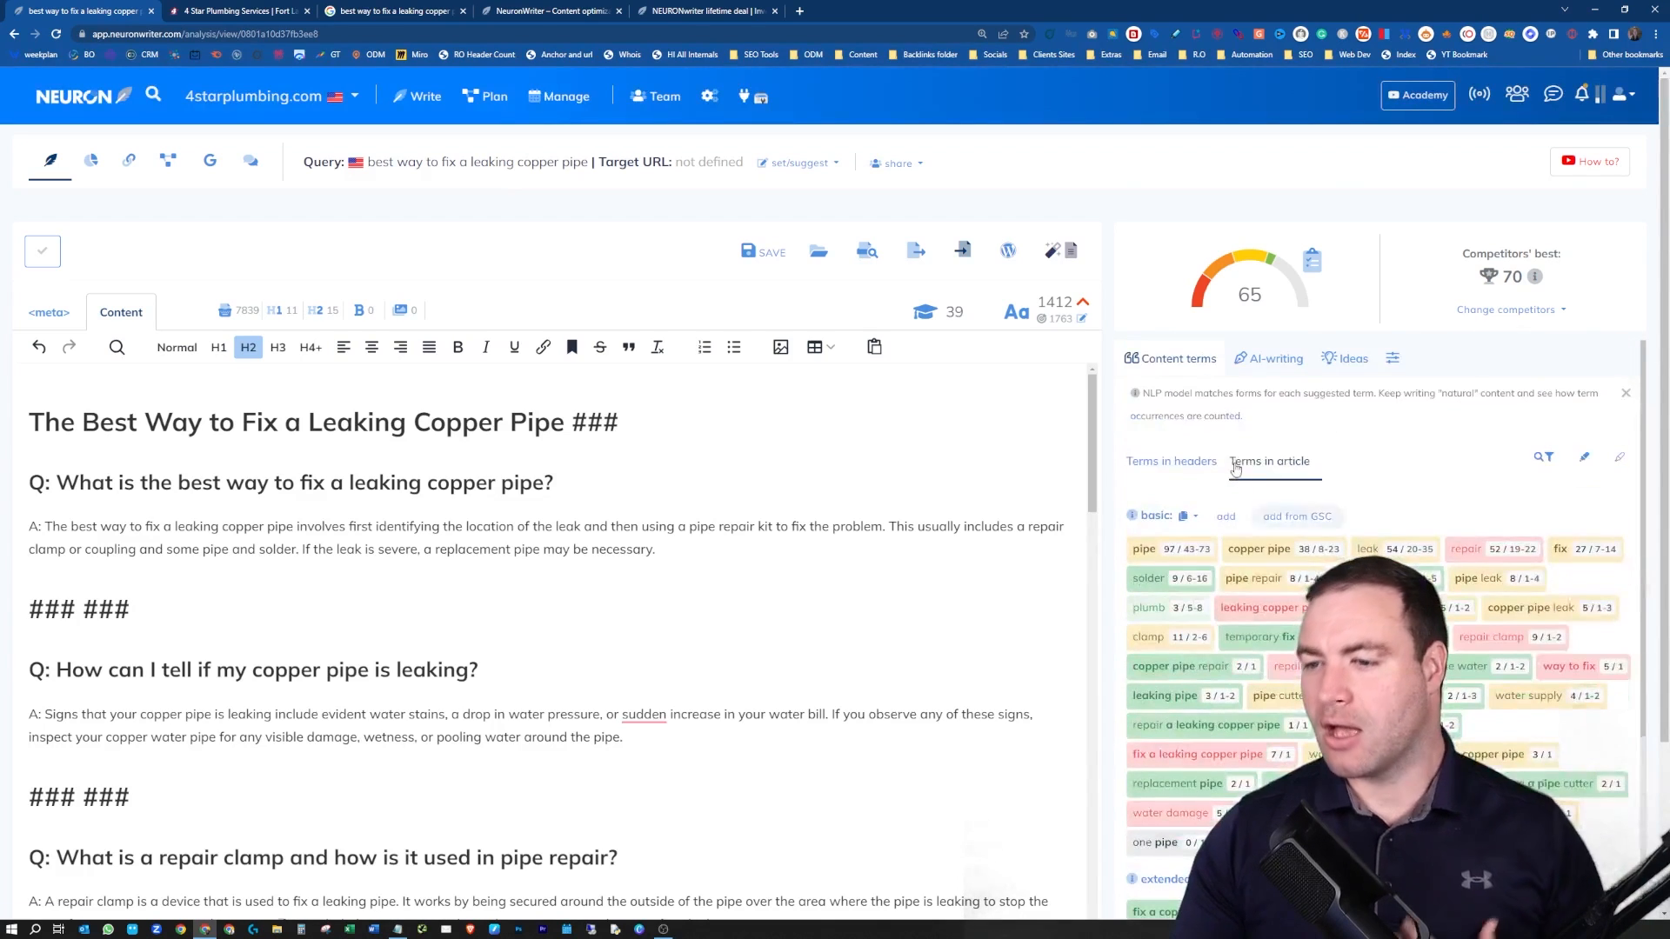
Review the suggested H1 and H2 header terms and highlight the first stray "### ###" heading in the FAQ.
left_click(1203, 463)
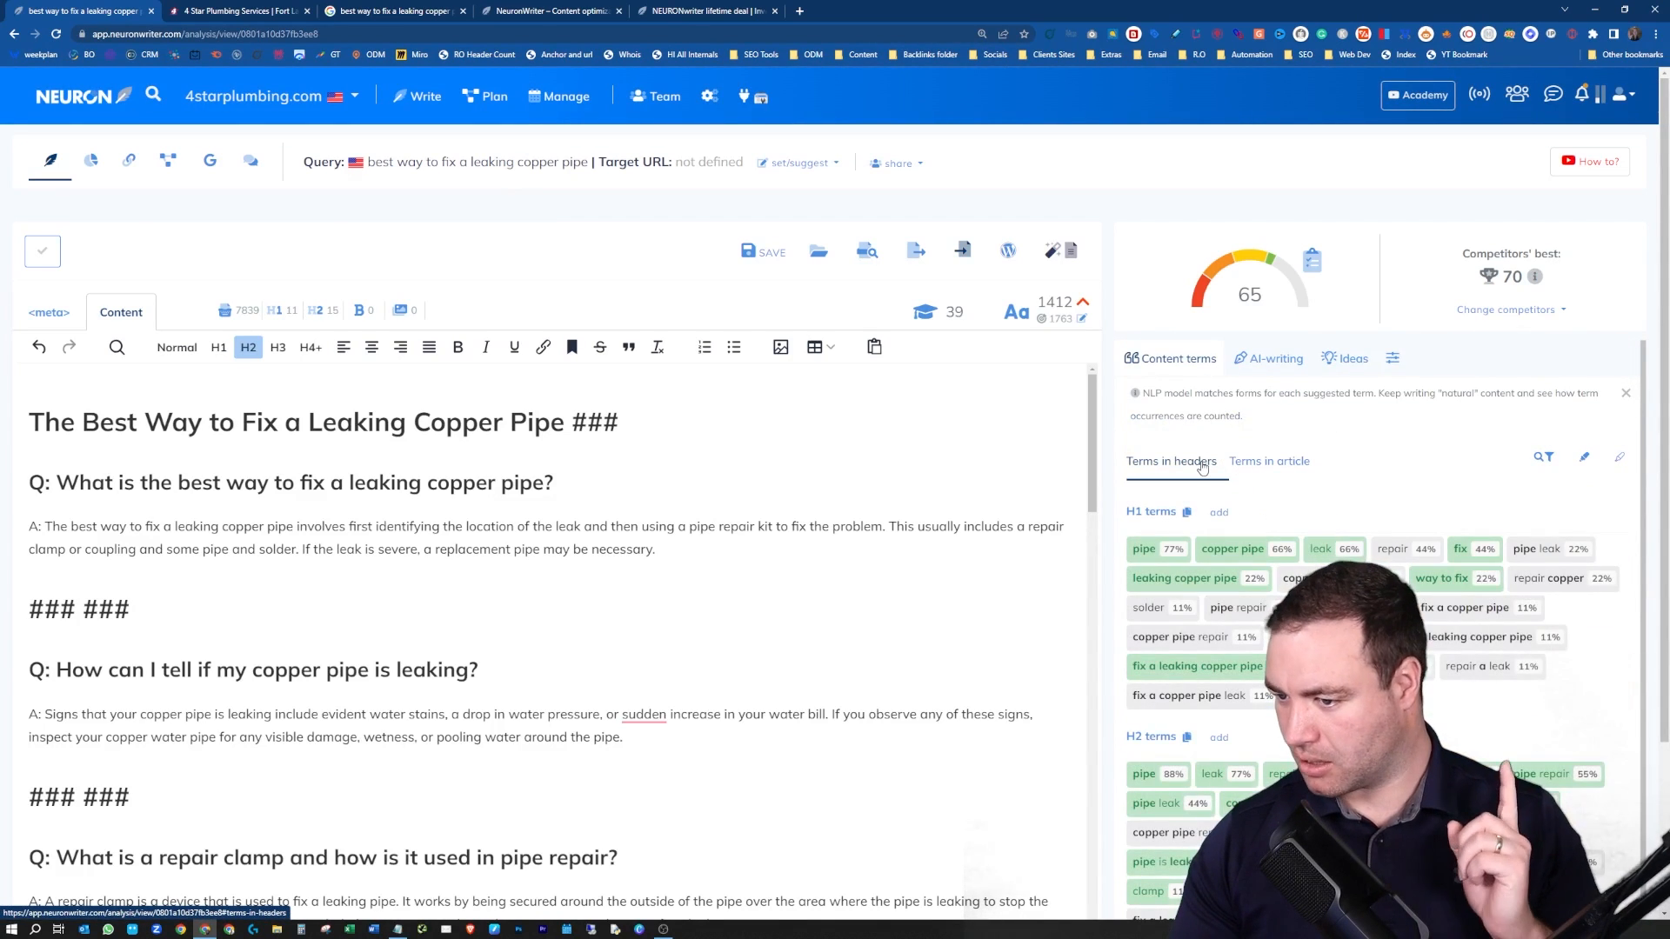
scroll(1261, 496, "down", 1)
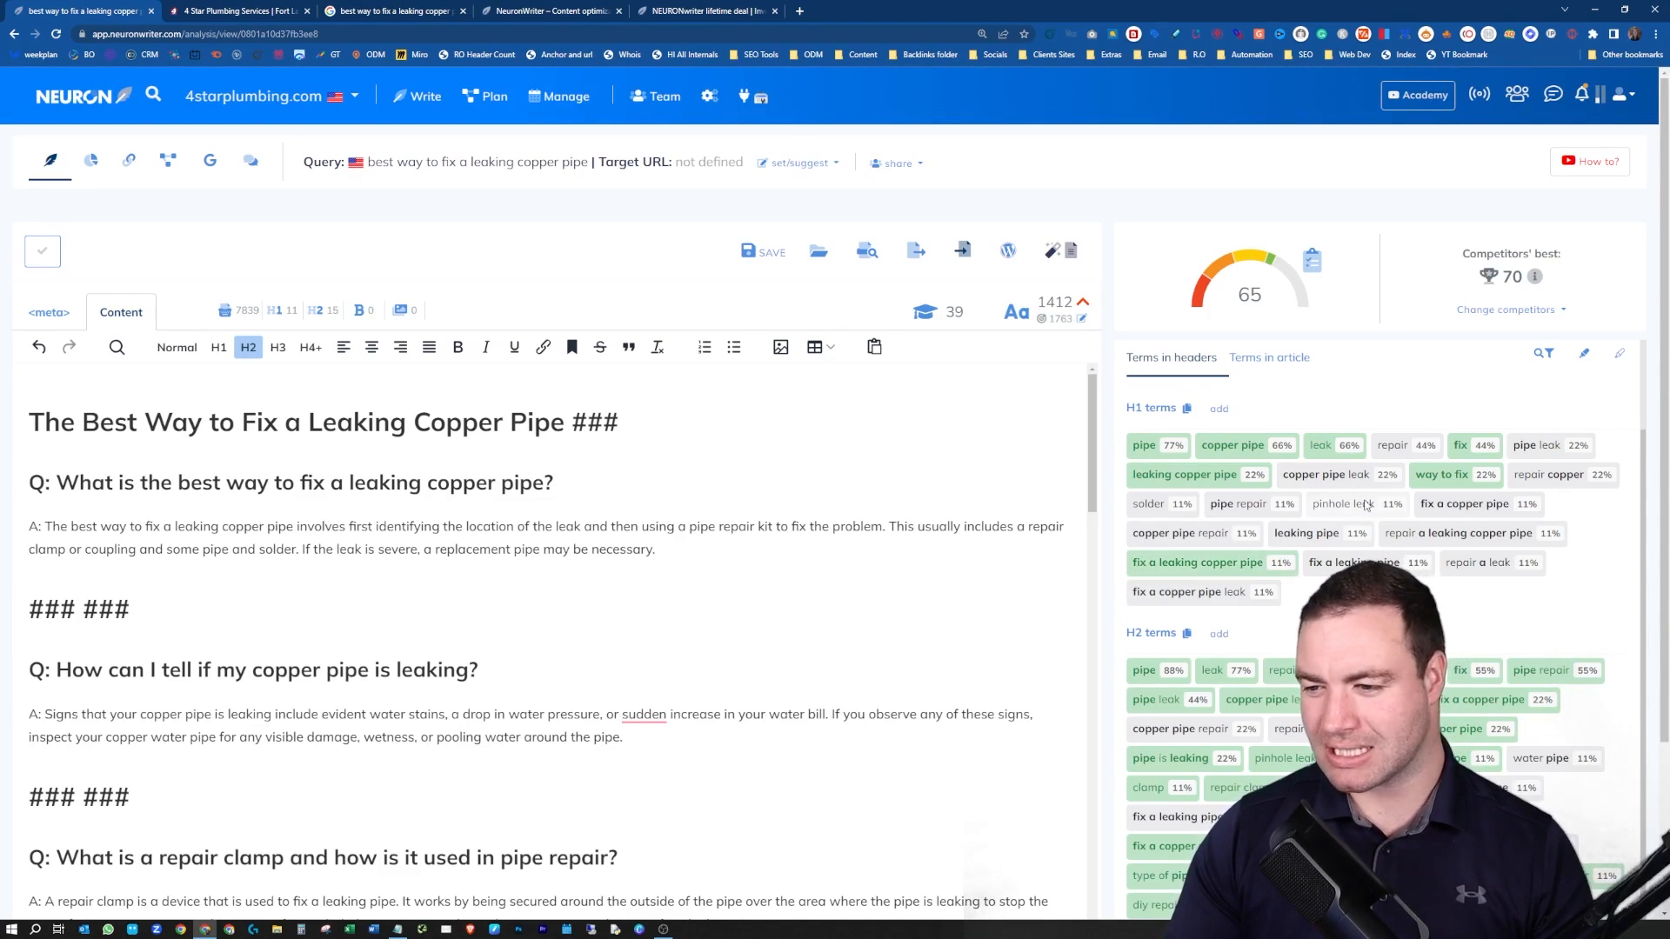
scroll(1263, 541, "down", 3)
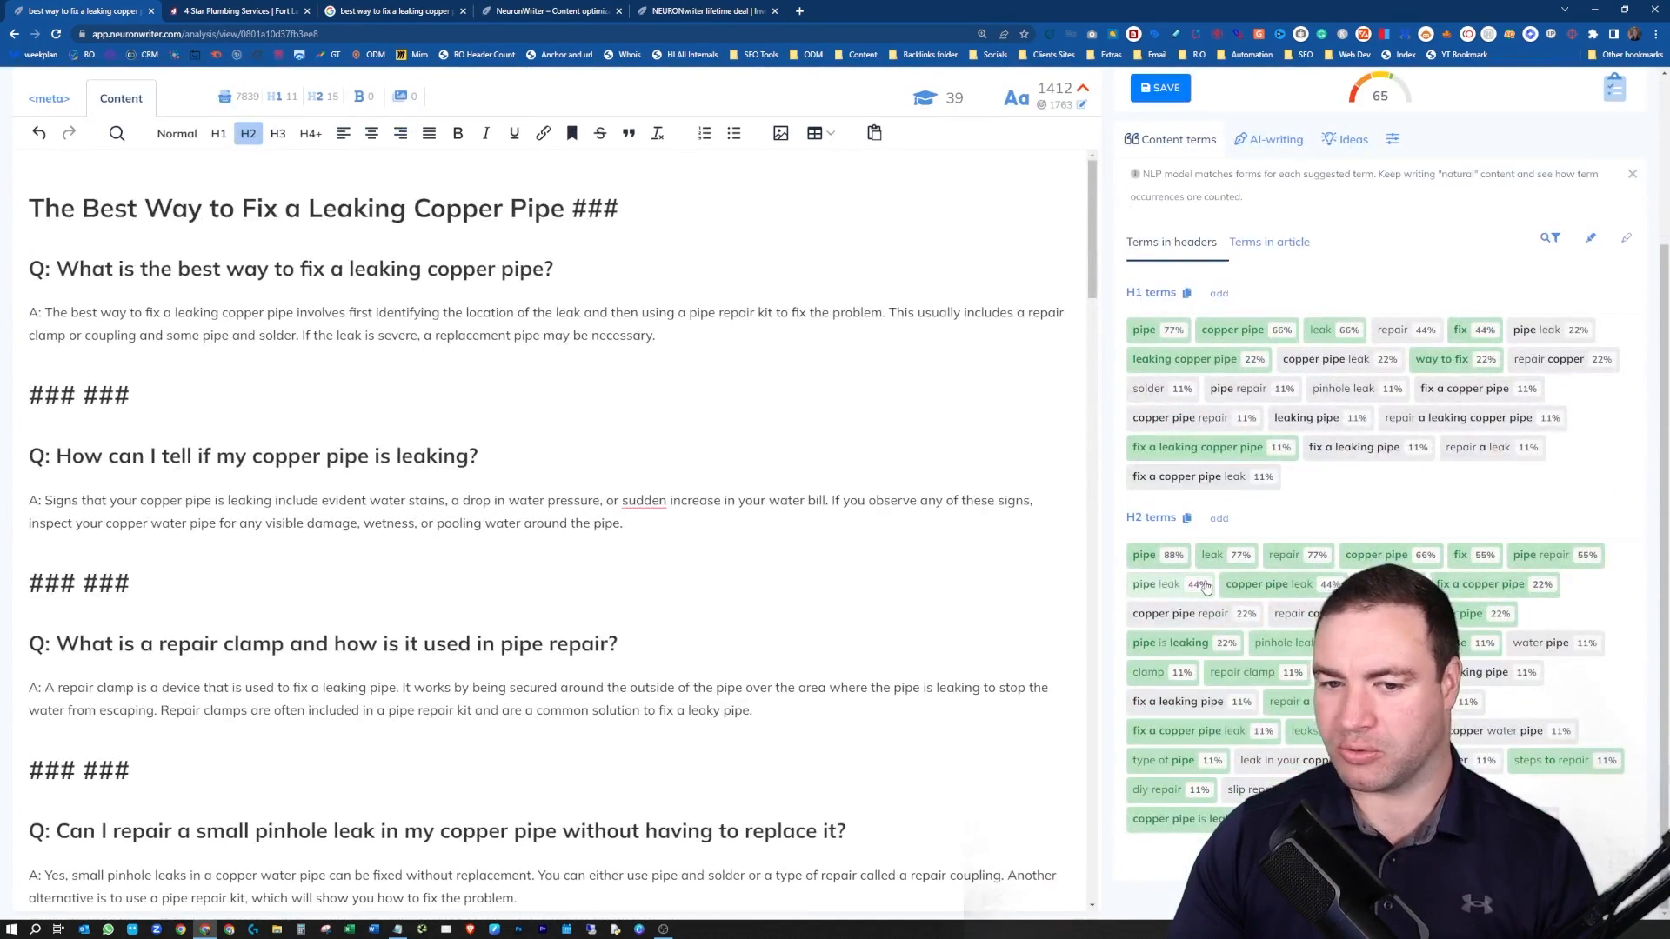
left_click_drag(158, 389, 26, 393)
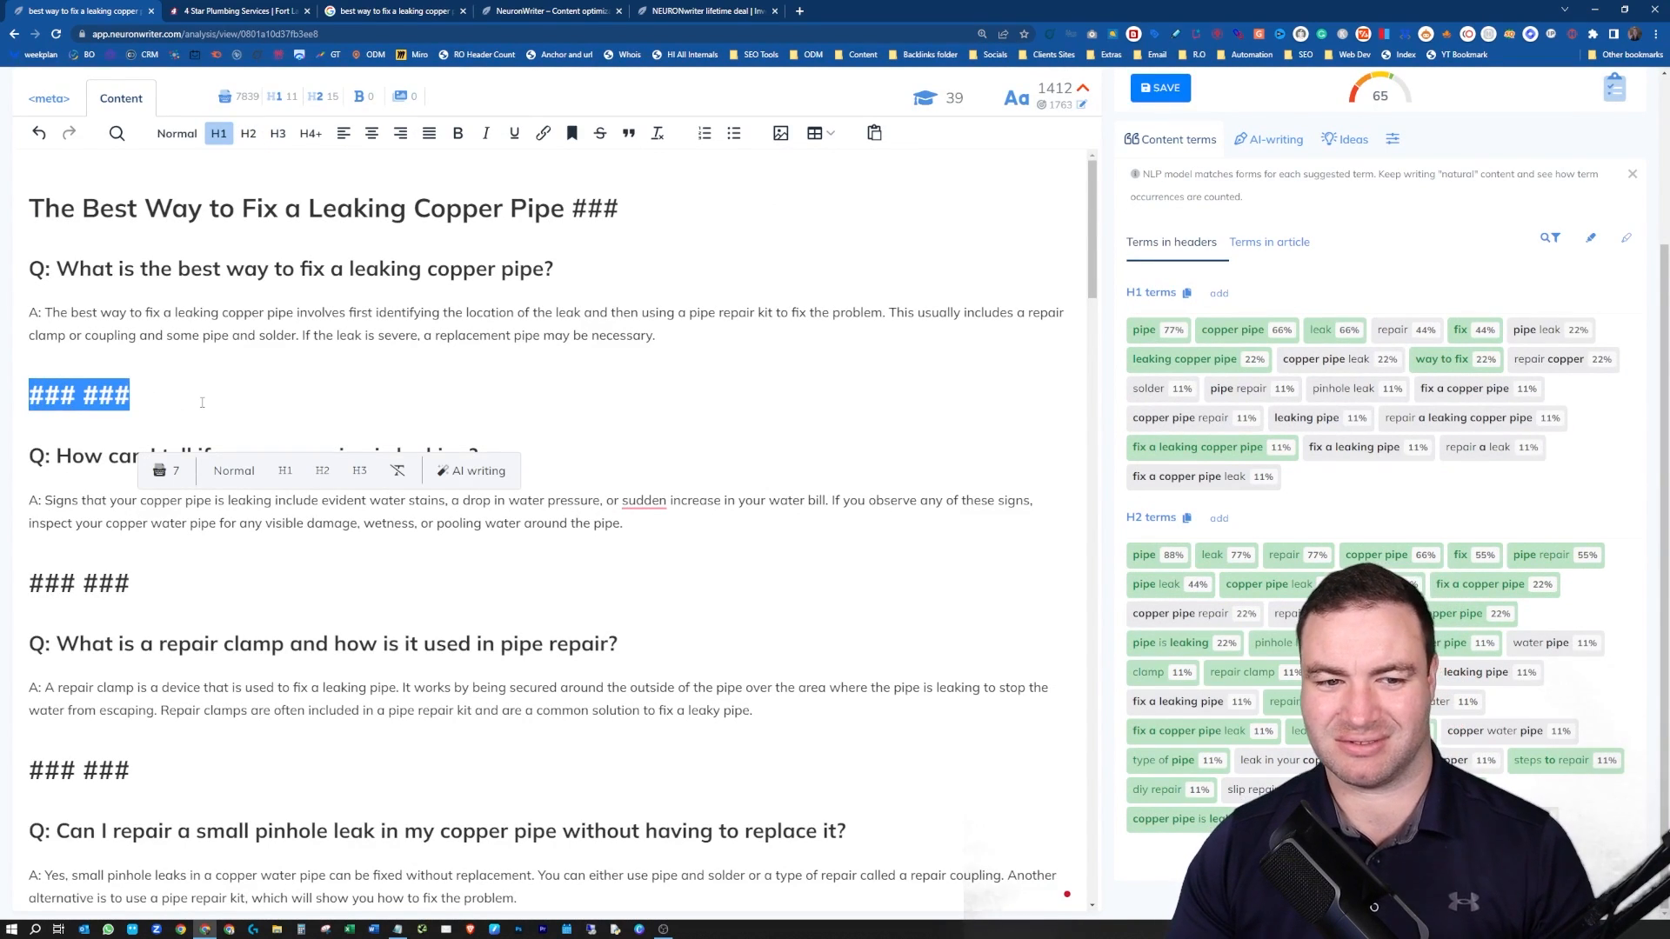
Return to the article's content terms and examine the colour-coded usage of the basic terms.
scroll(1304, 457, "up", 3)
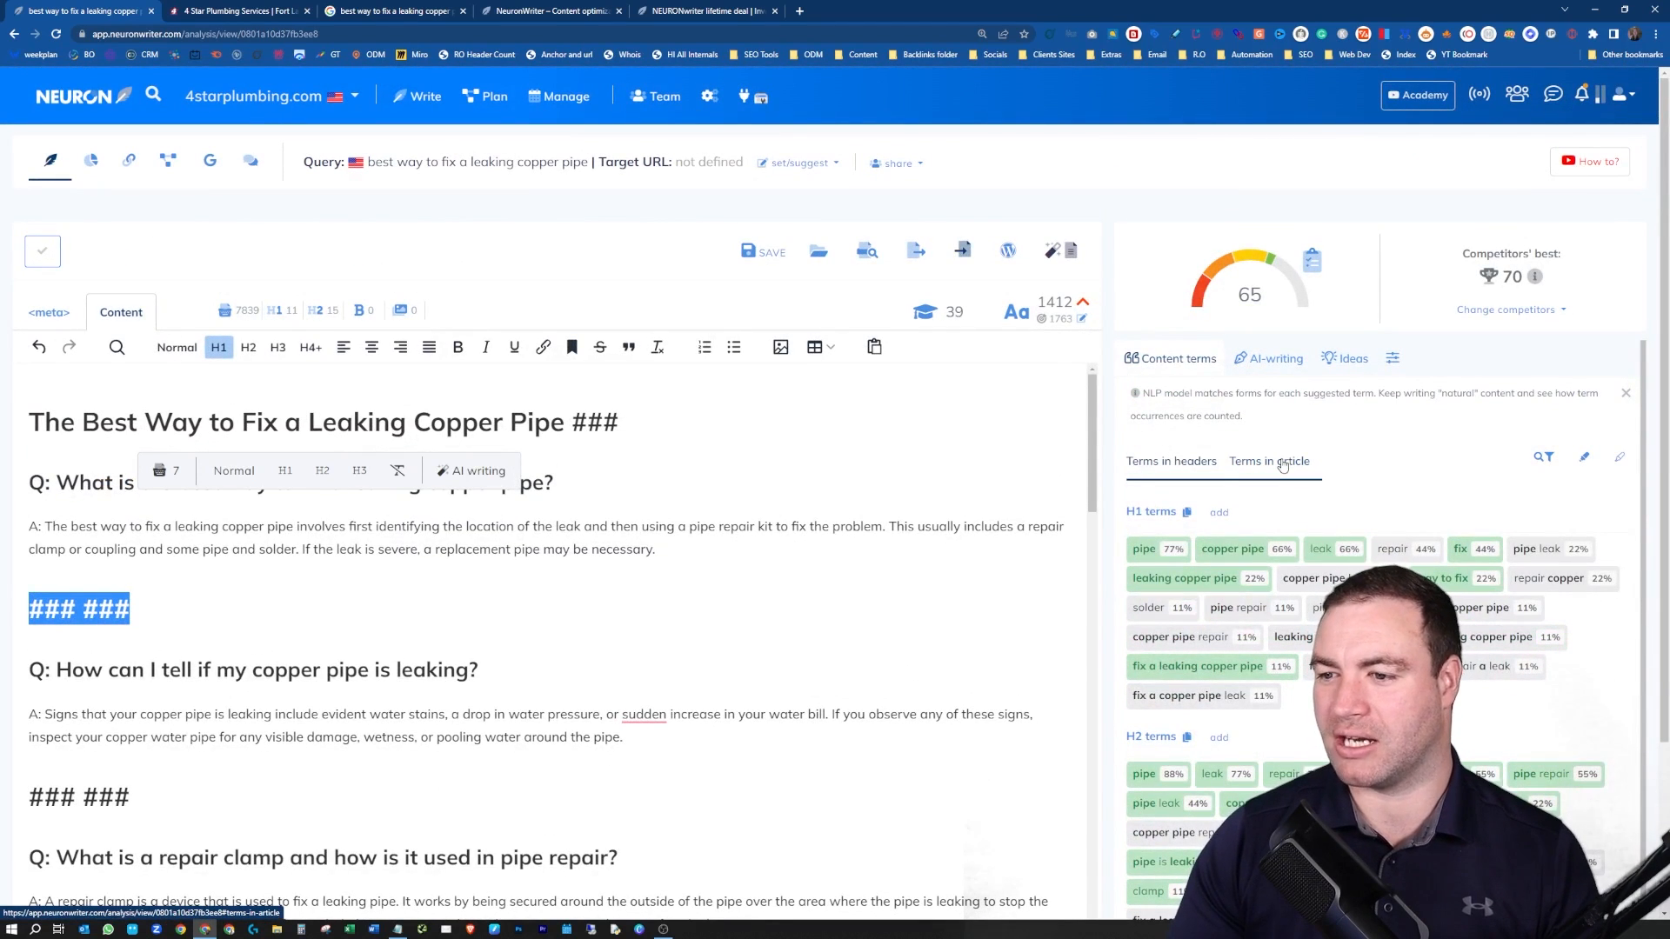
scroll(1329, 461, "down", 3)
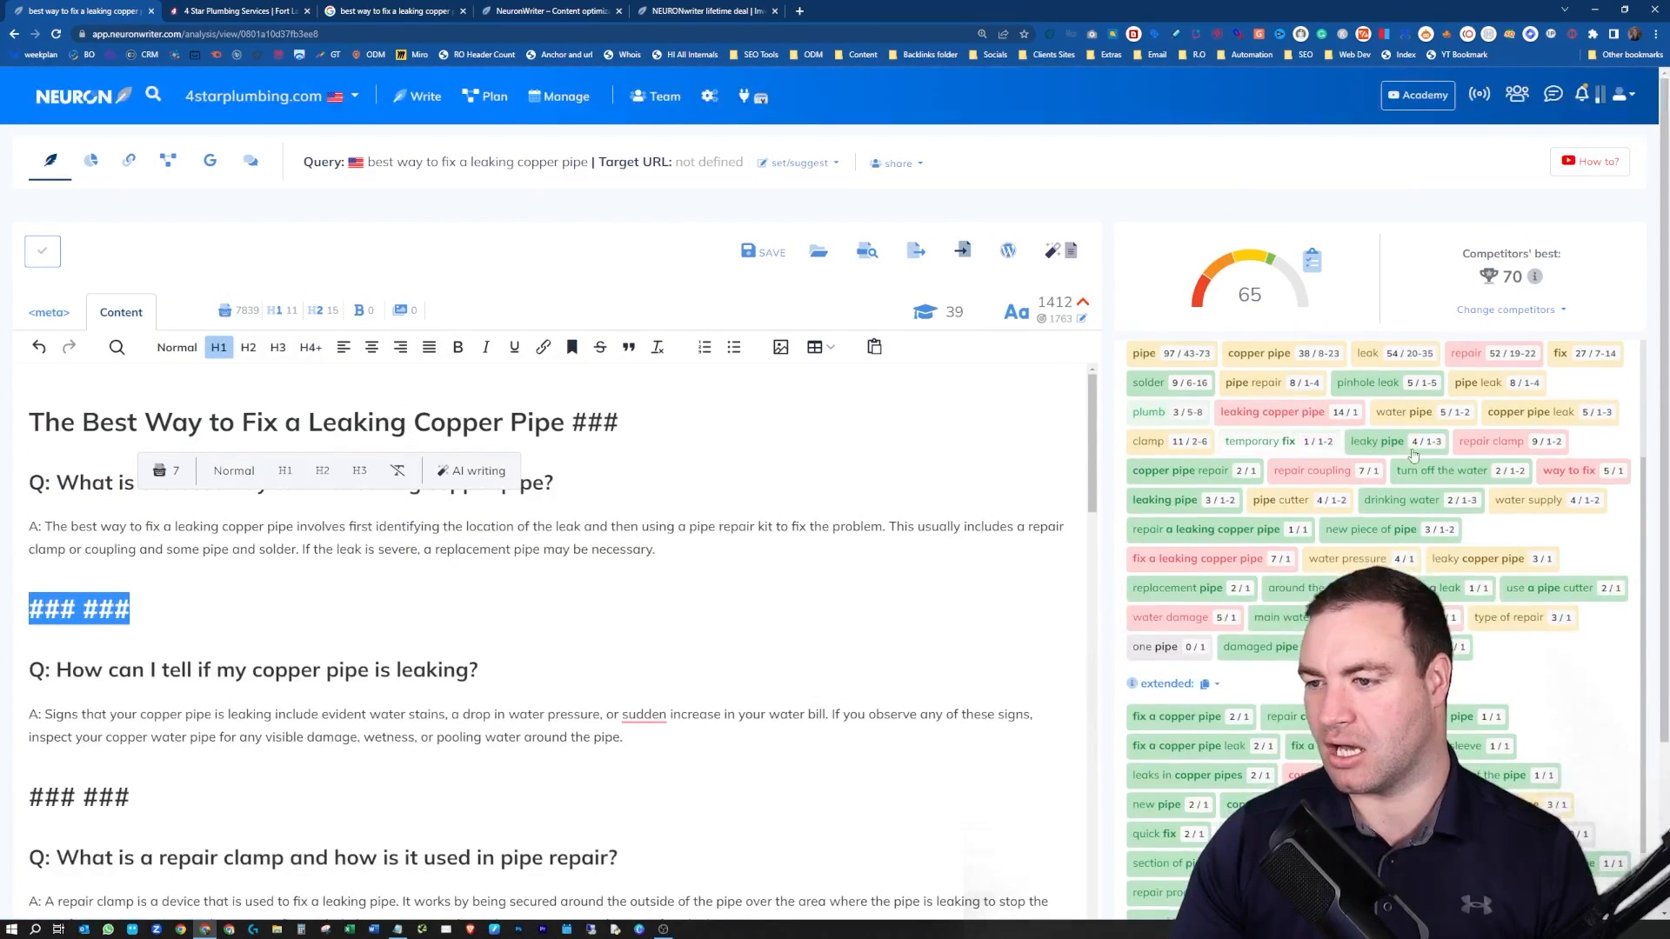
scroll(1296, 540, "up", 3)
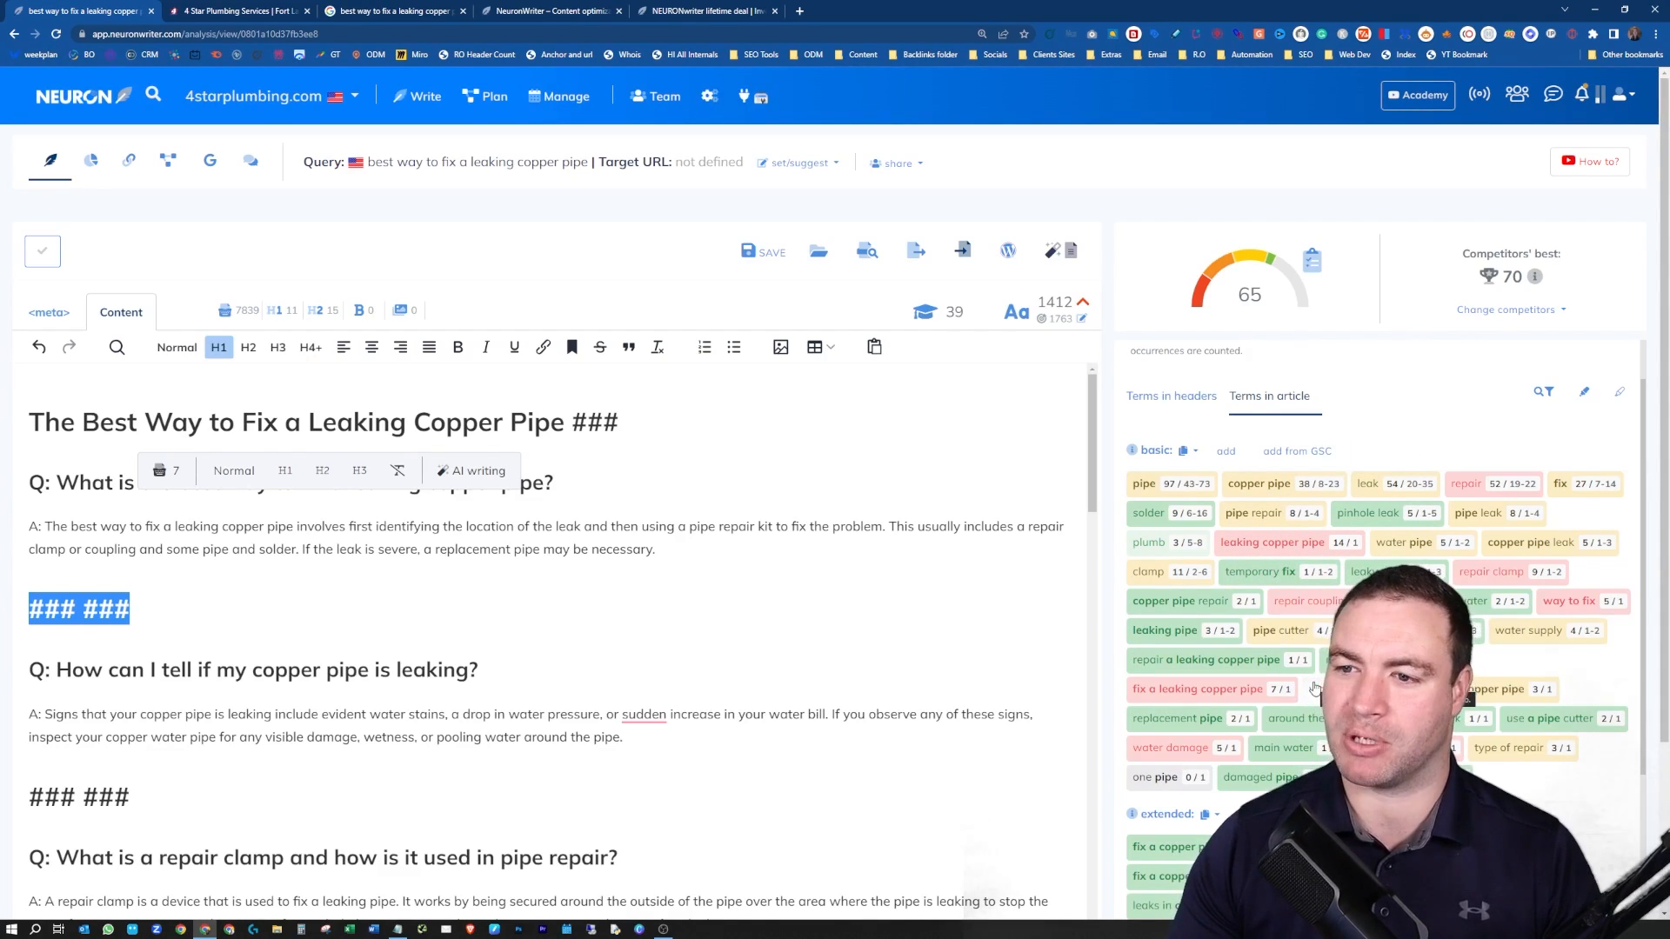
mouse_move(1062, 319)
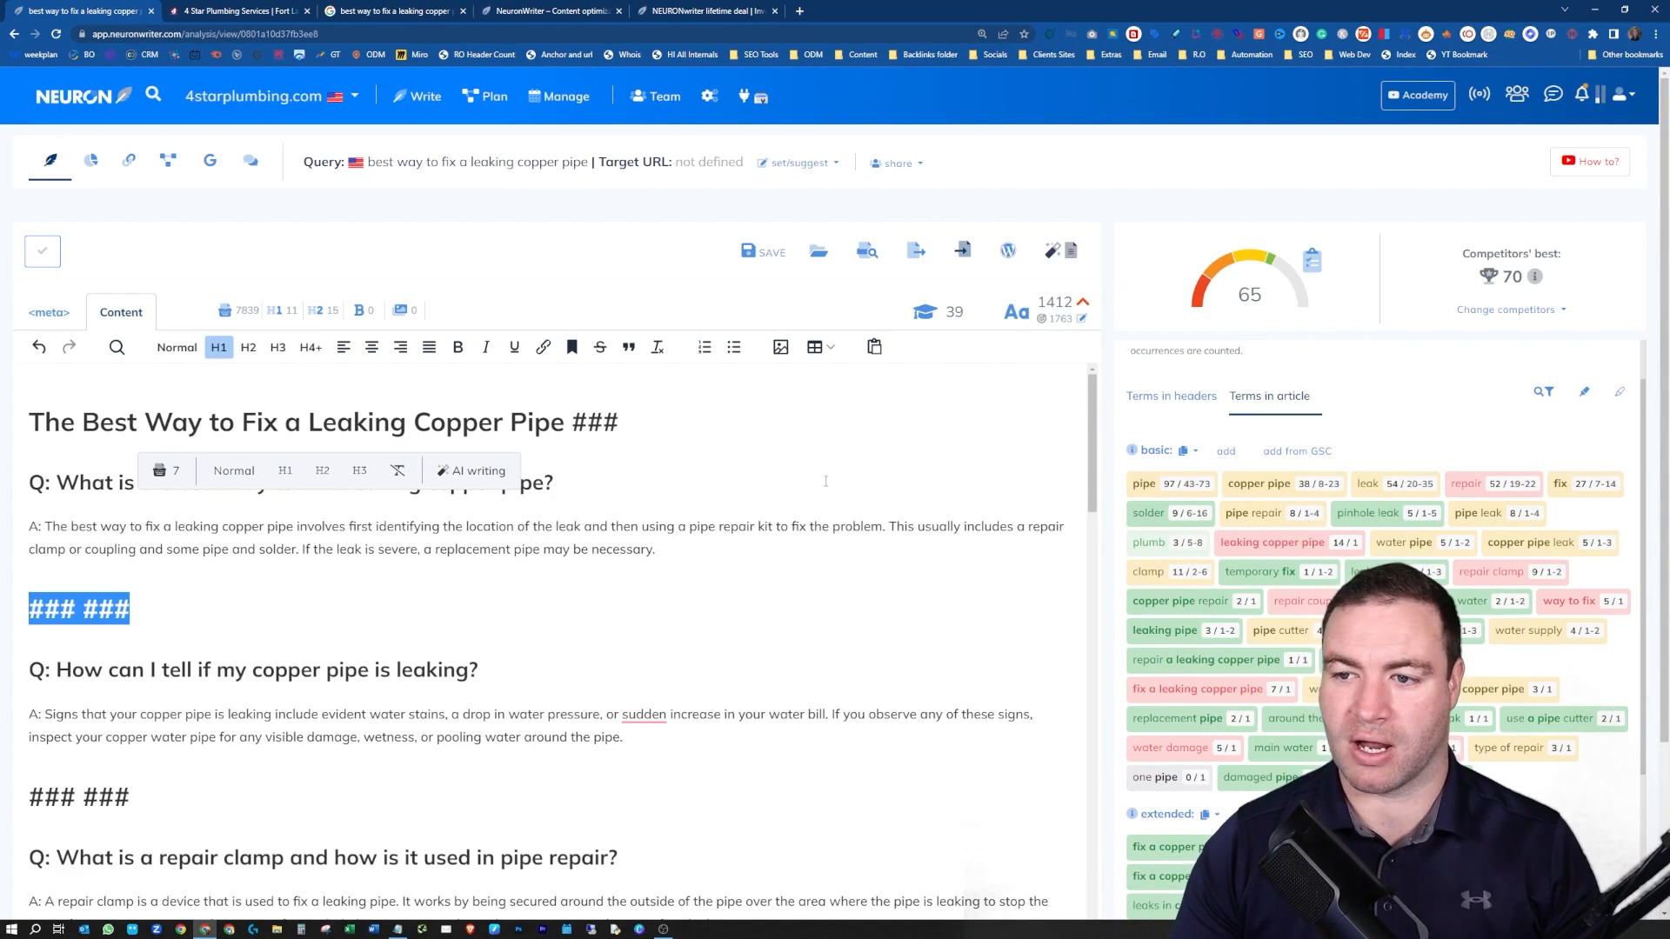
Add the filler text "jdjdjdjd" after the first FAQ question and "jdjdjd" at the end of its answer.
left_click(593, 481)
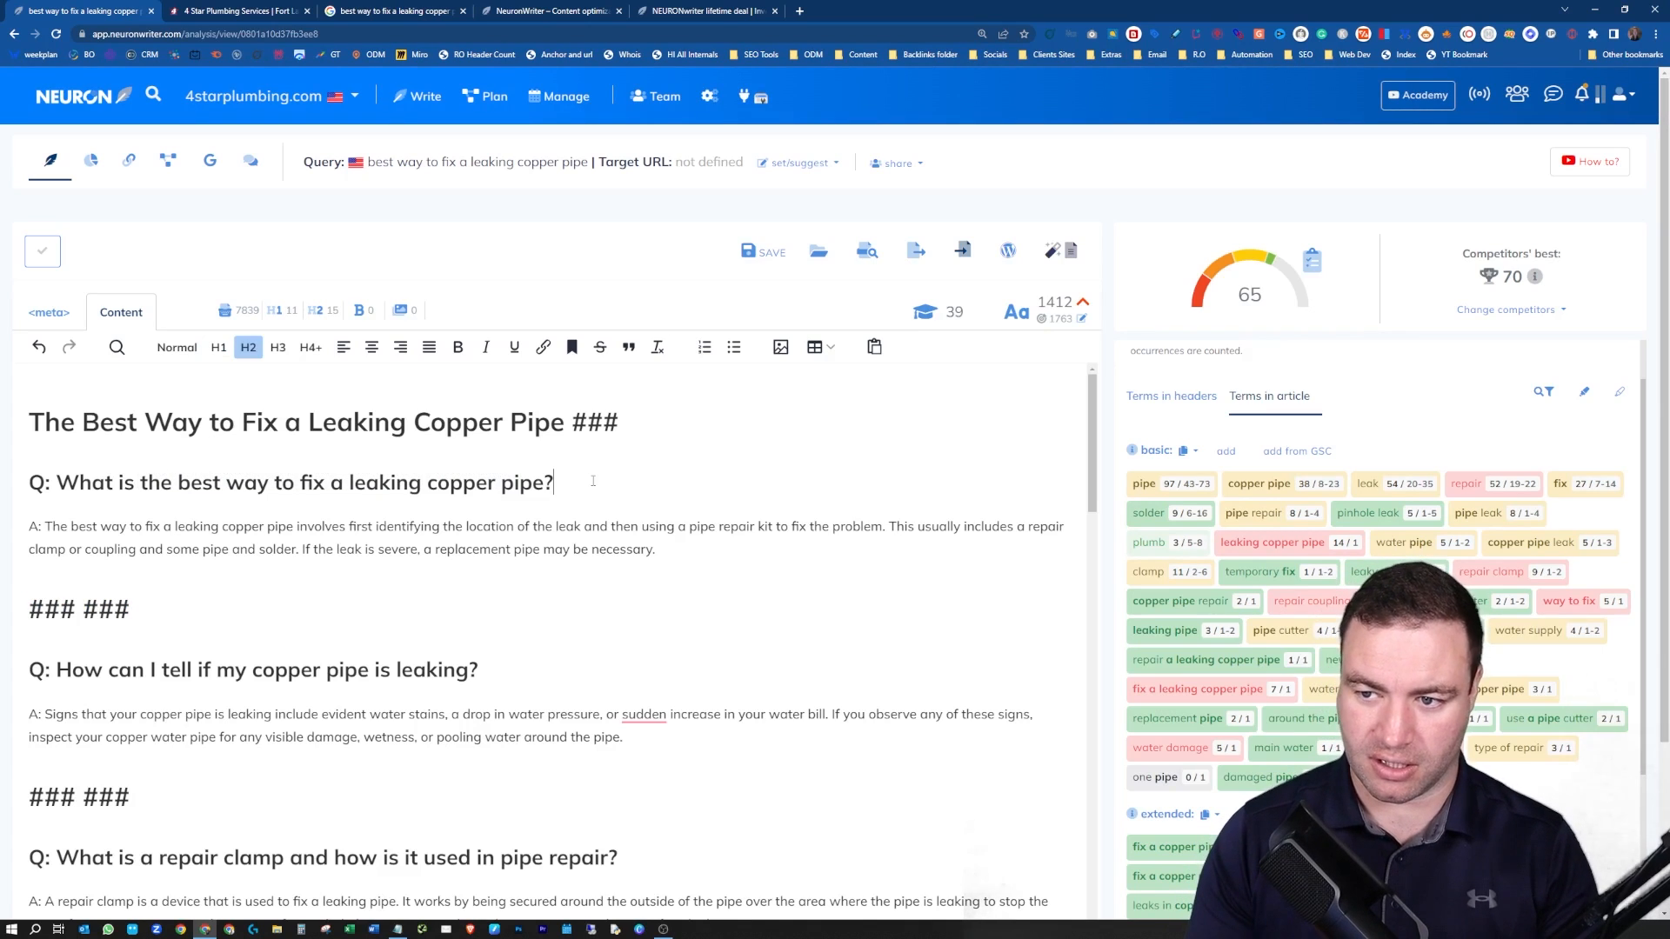
type("jdjdjdjd")
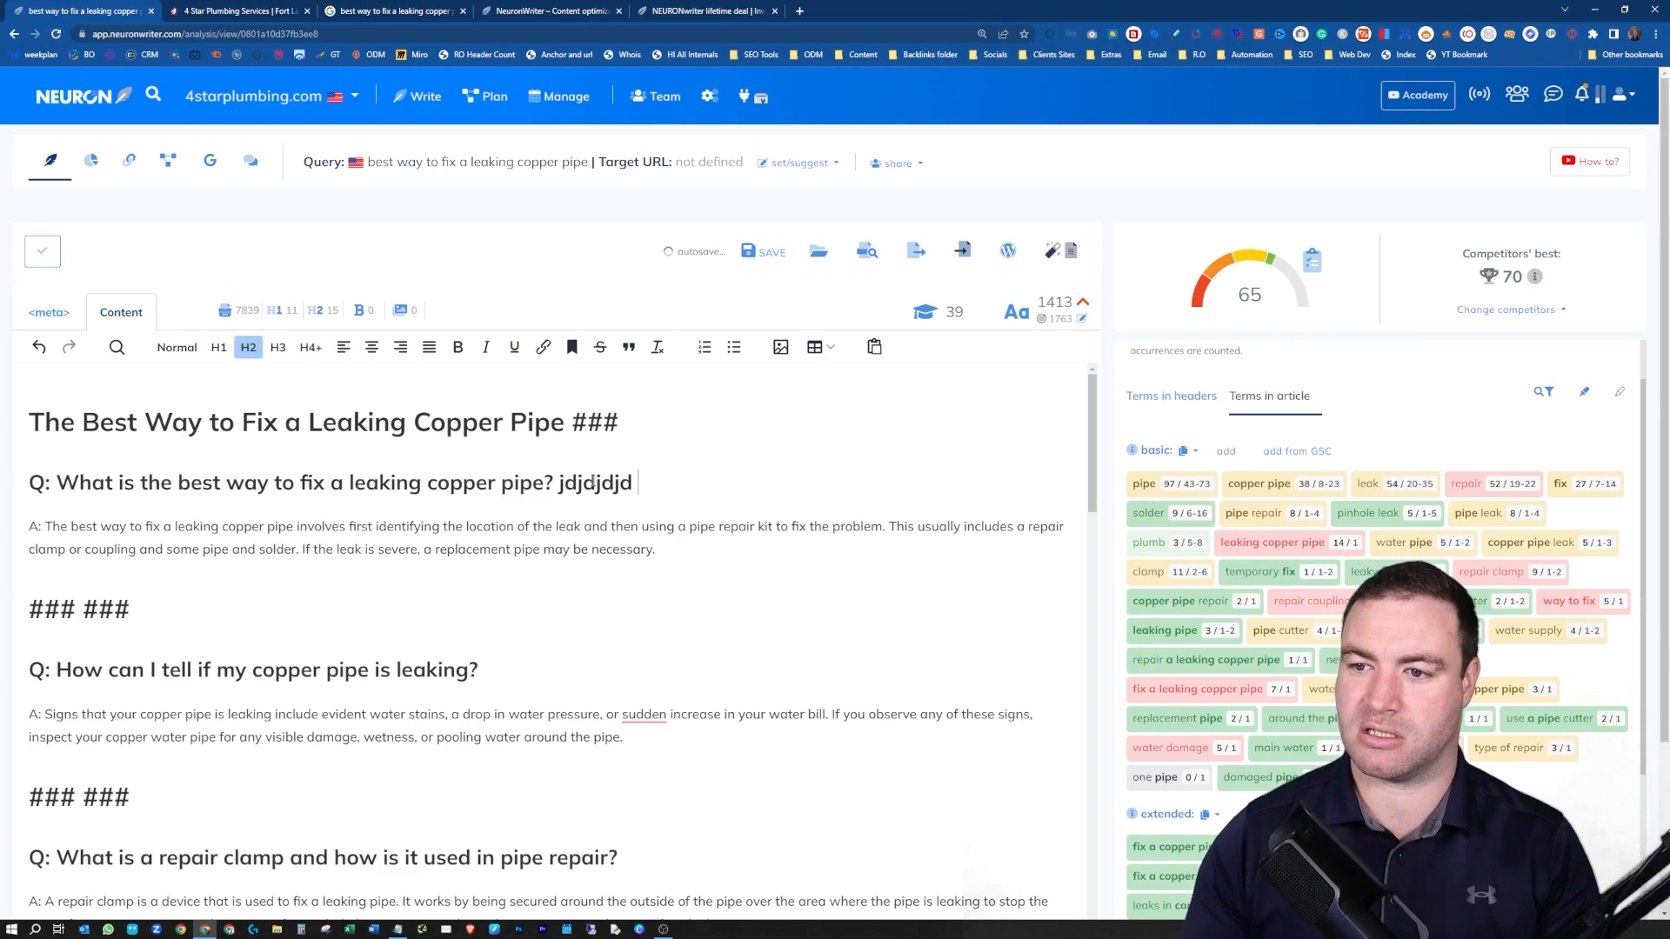
left_click(682, 551)
type("j")
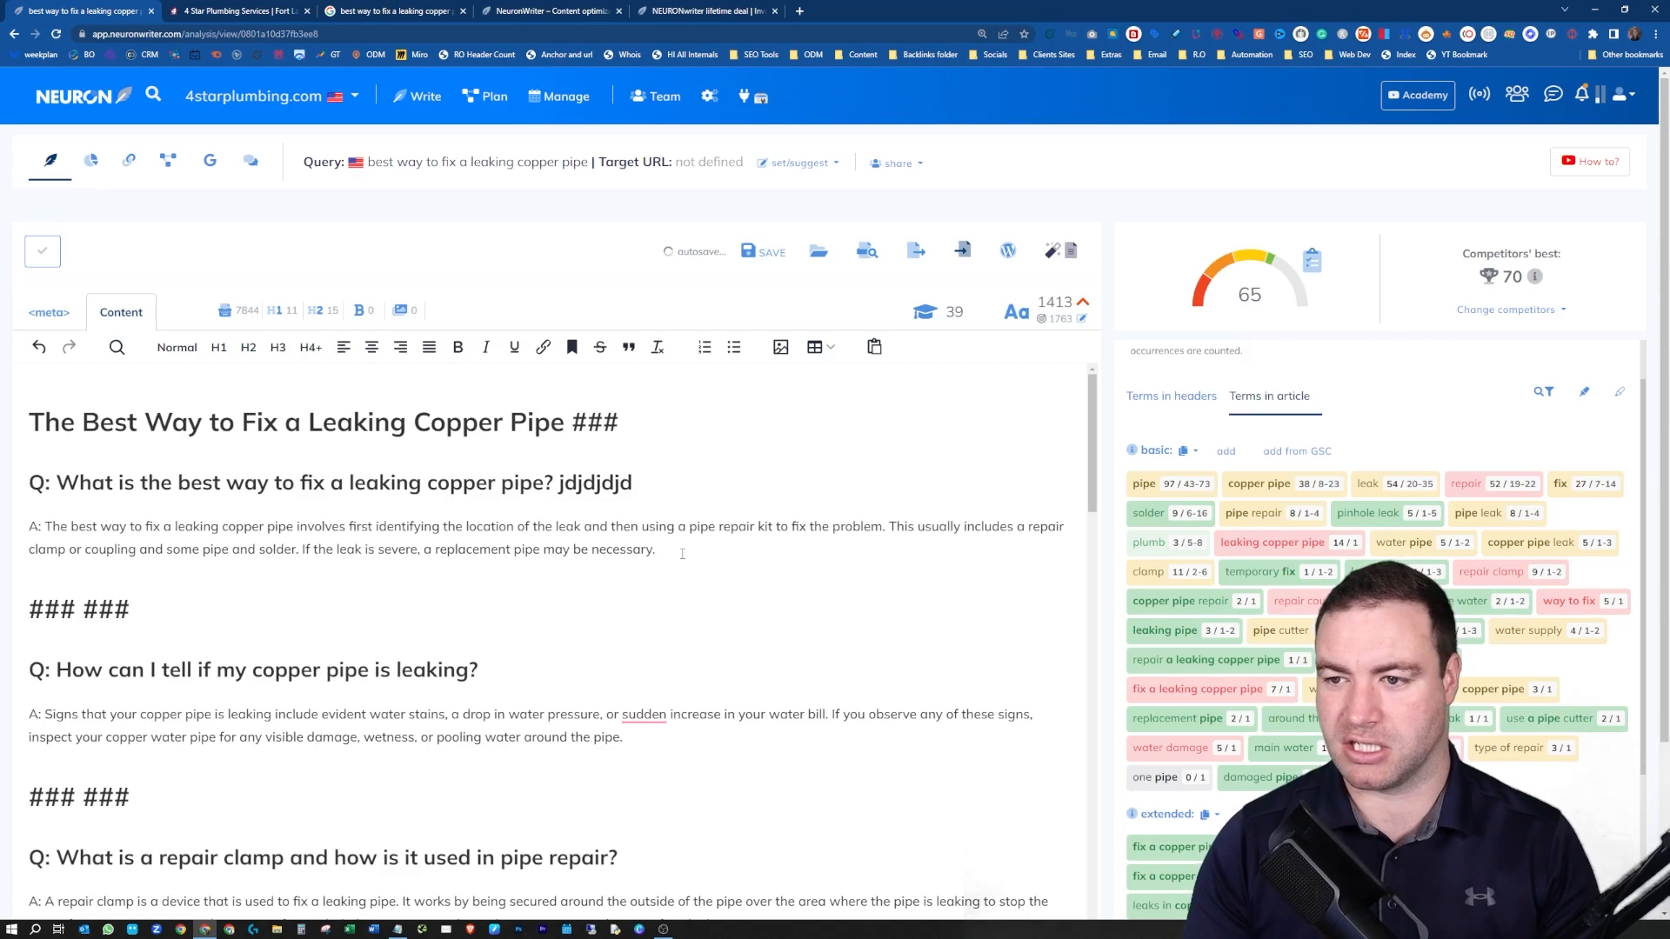
type("djdjd")
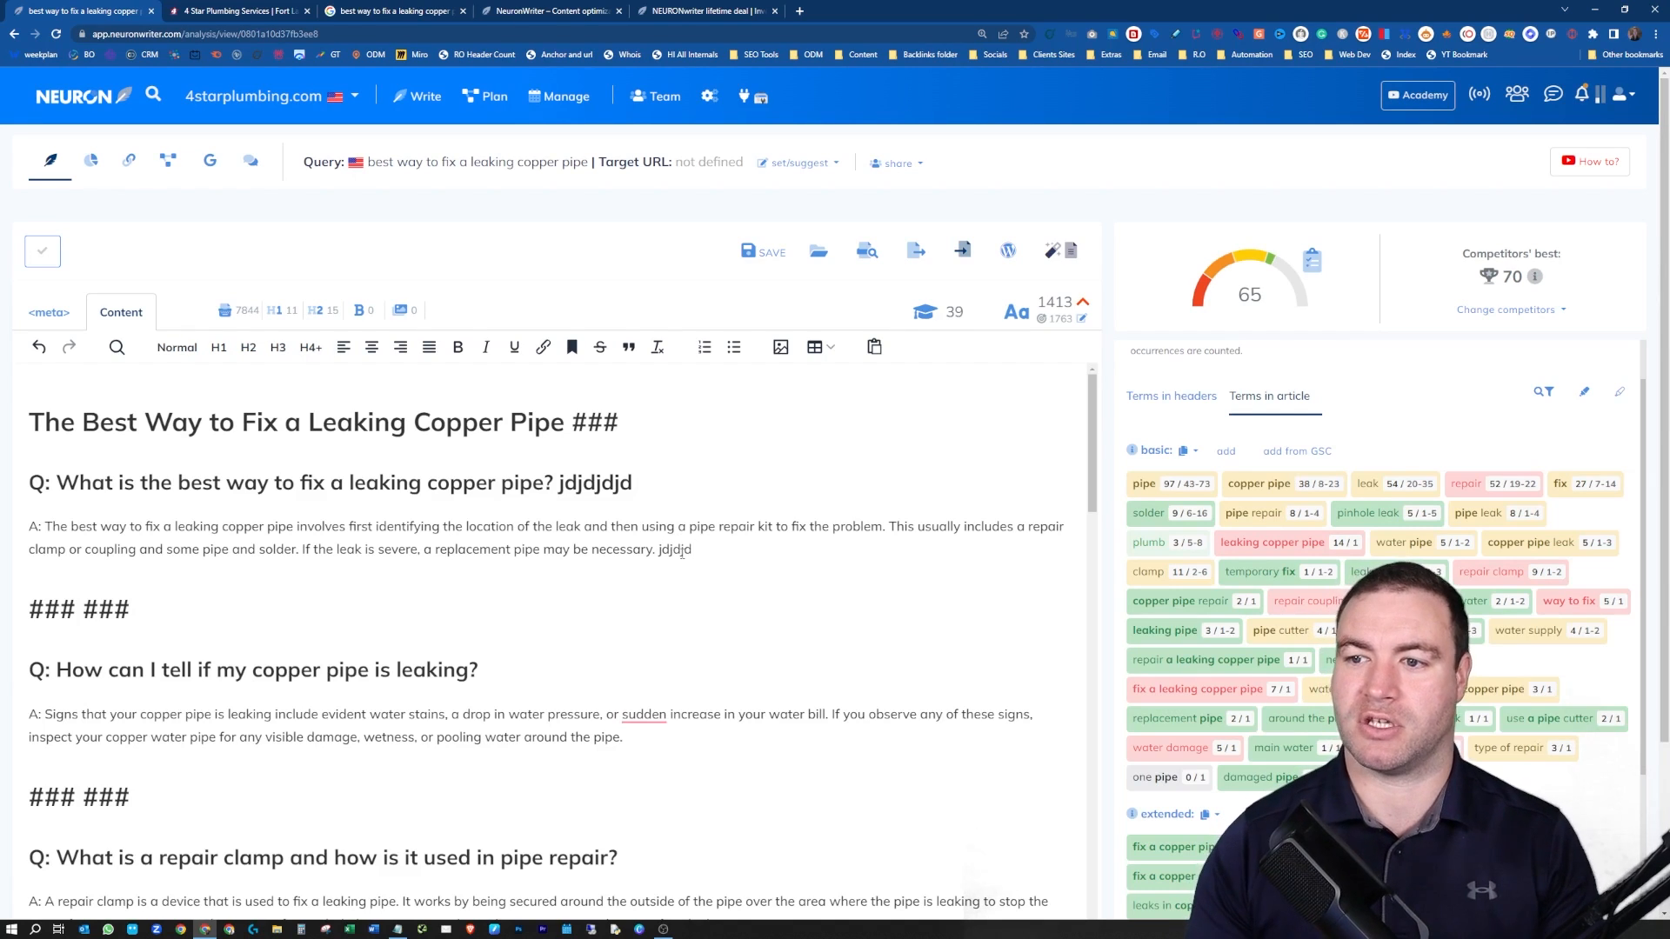
Check the article's word count against the competitors' median word counts and briefly highlight the current count.
mouse_move(1041, 305)
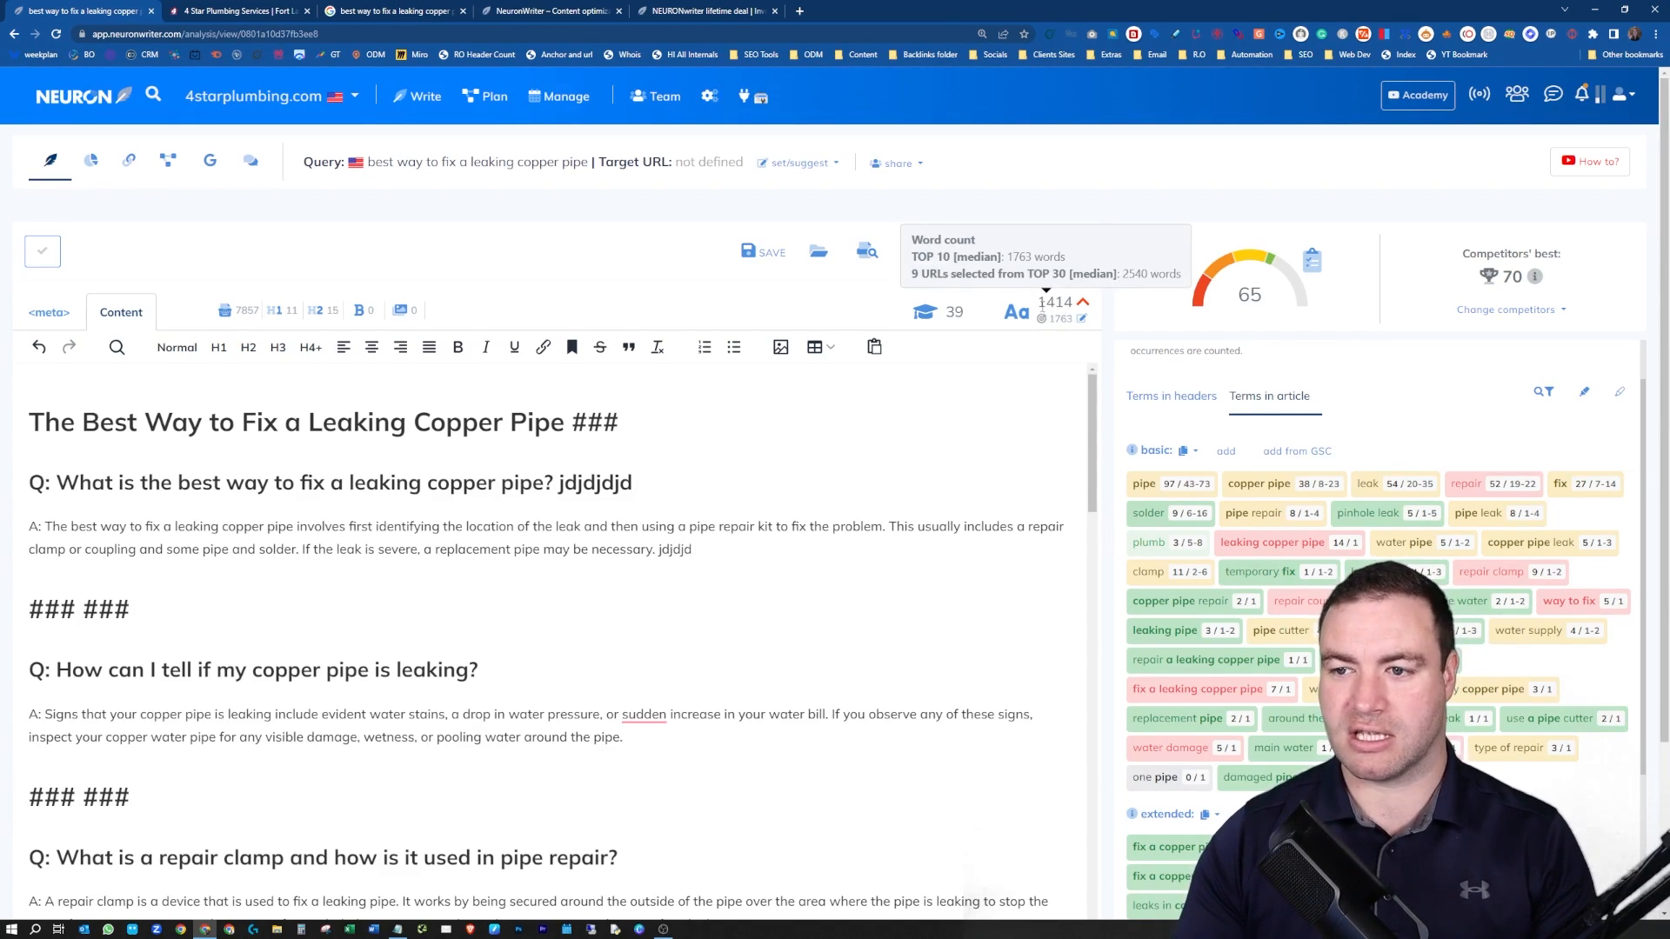
left_click_drag(1038, 302, 1070, 303)
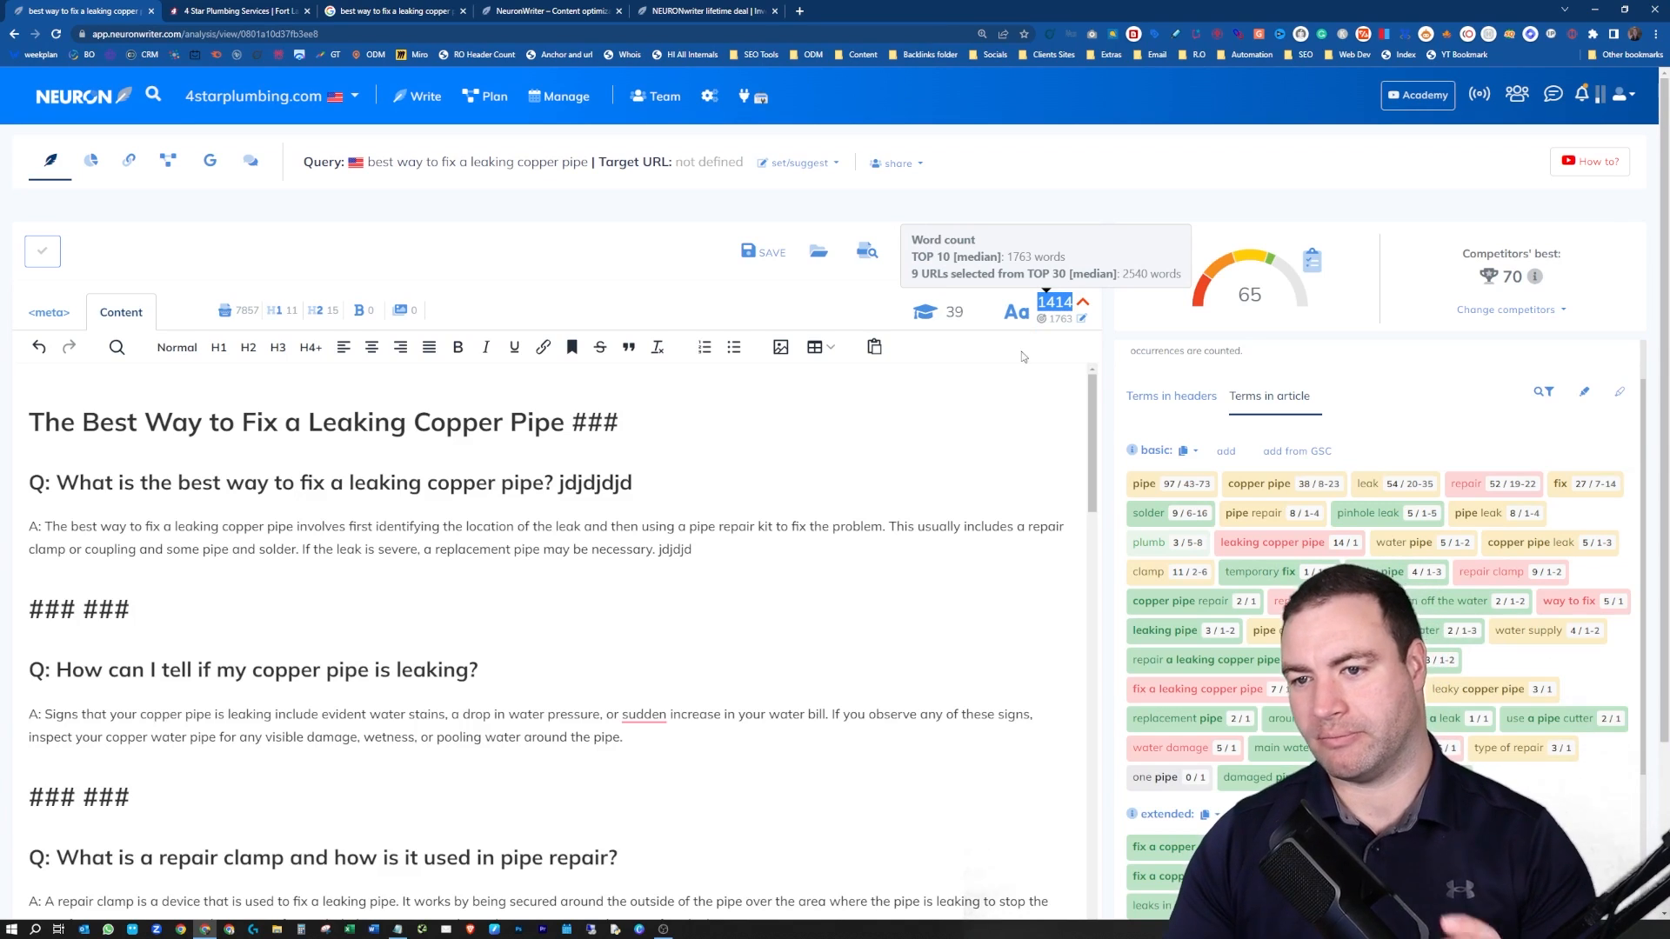
left_click(930, 513)
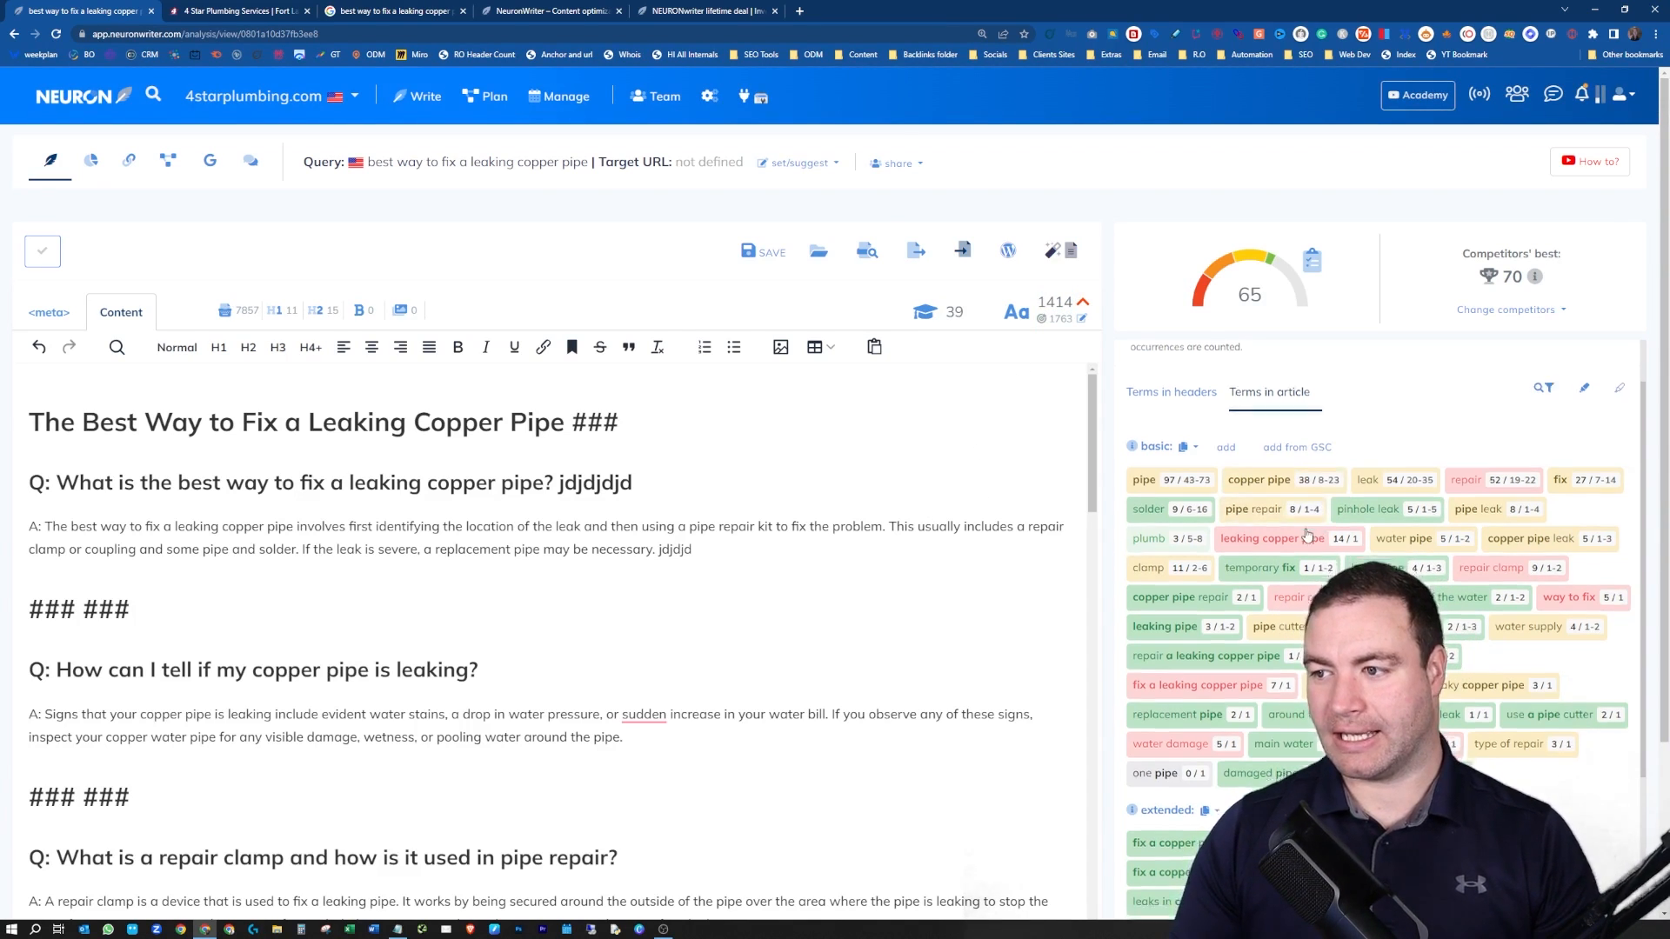
Inspect the options for the extended term "leak in your copper" and highlight the basic term "pipe" throughout the article text.
scroll(1305, 535, "down", 3)
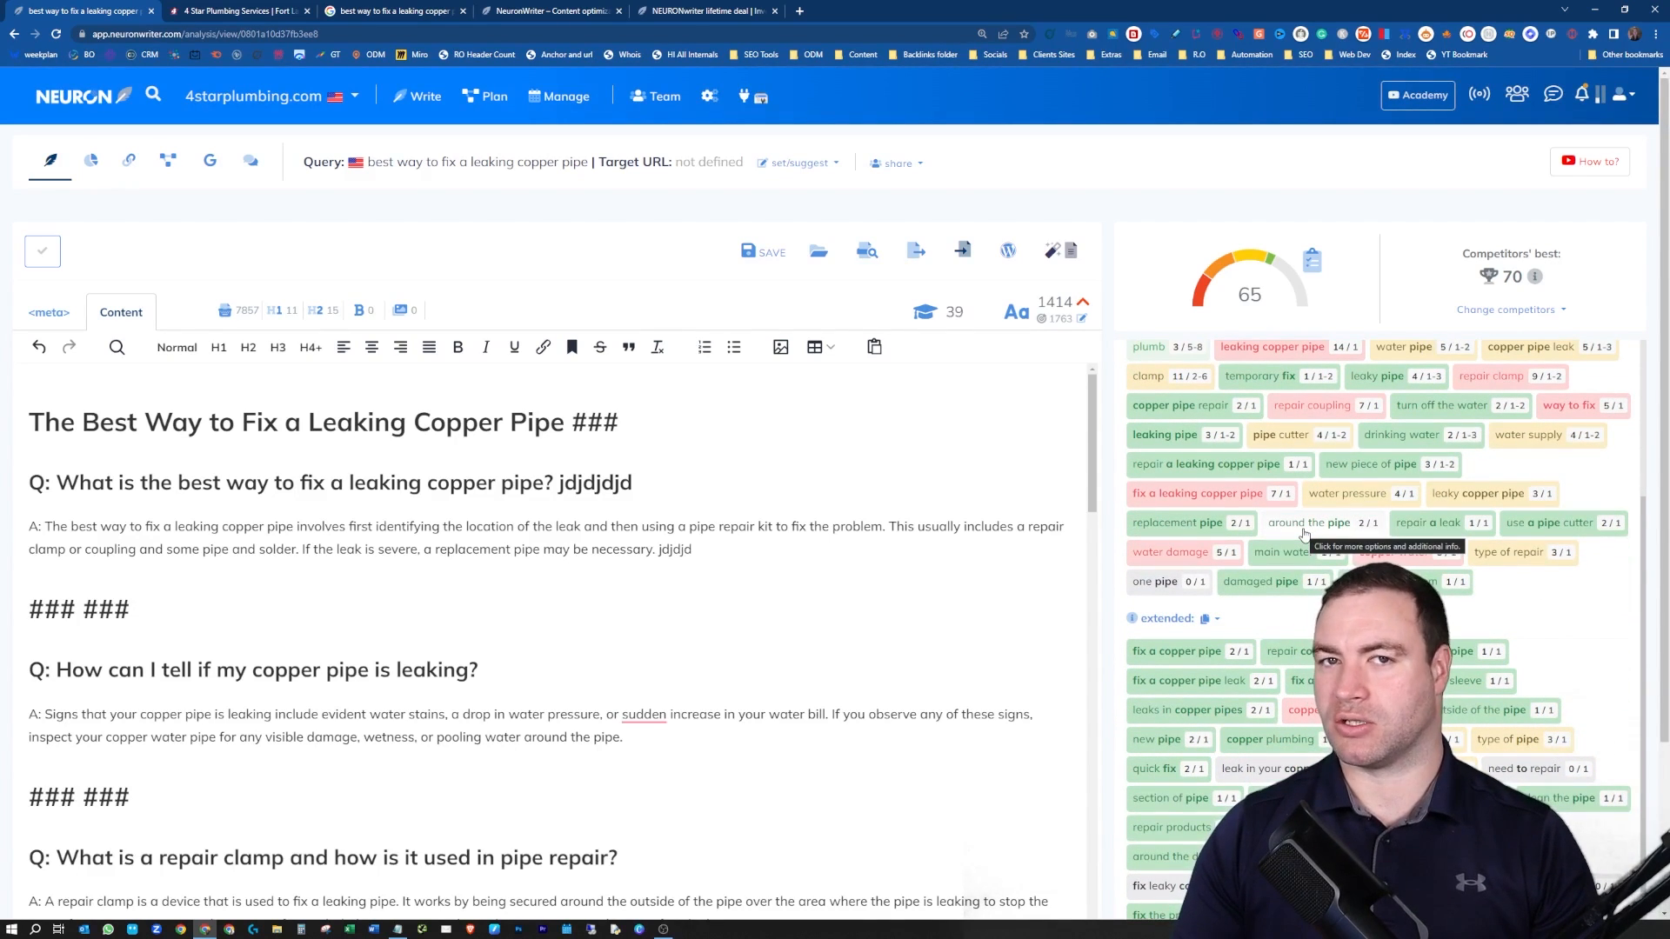
scroll(1309, 539, "down", 3)
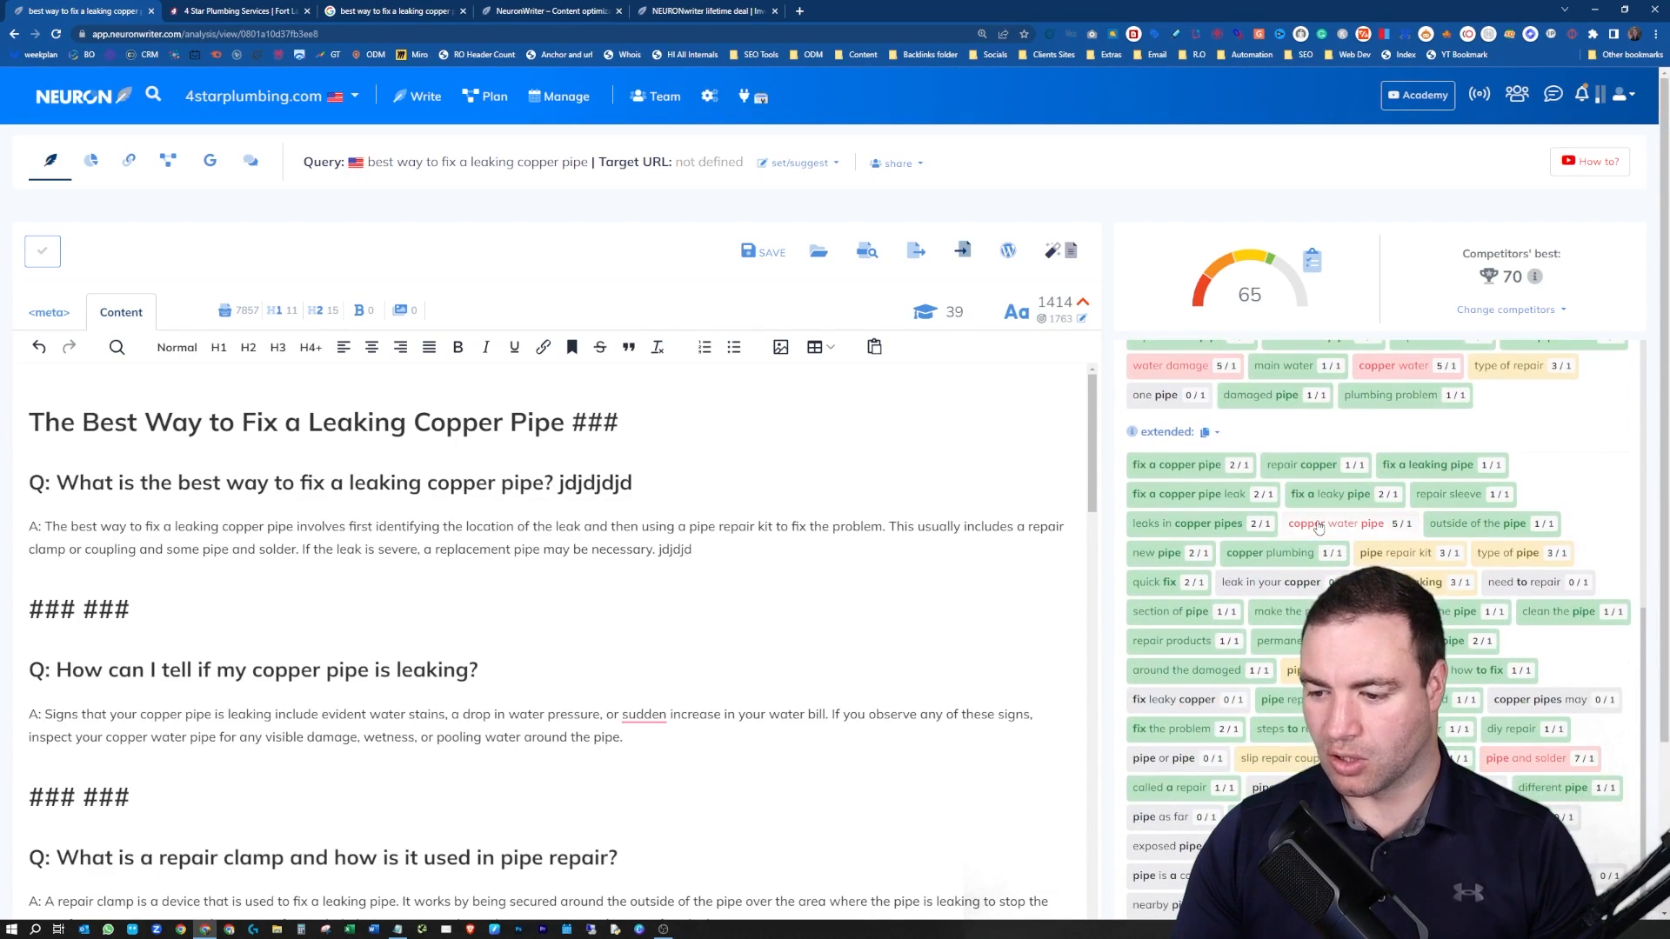
left_click(1268, 583)
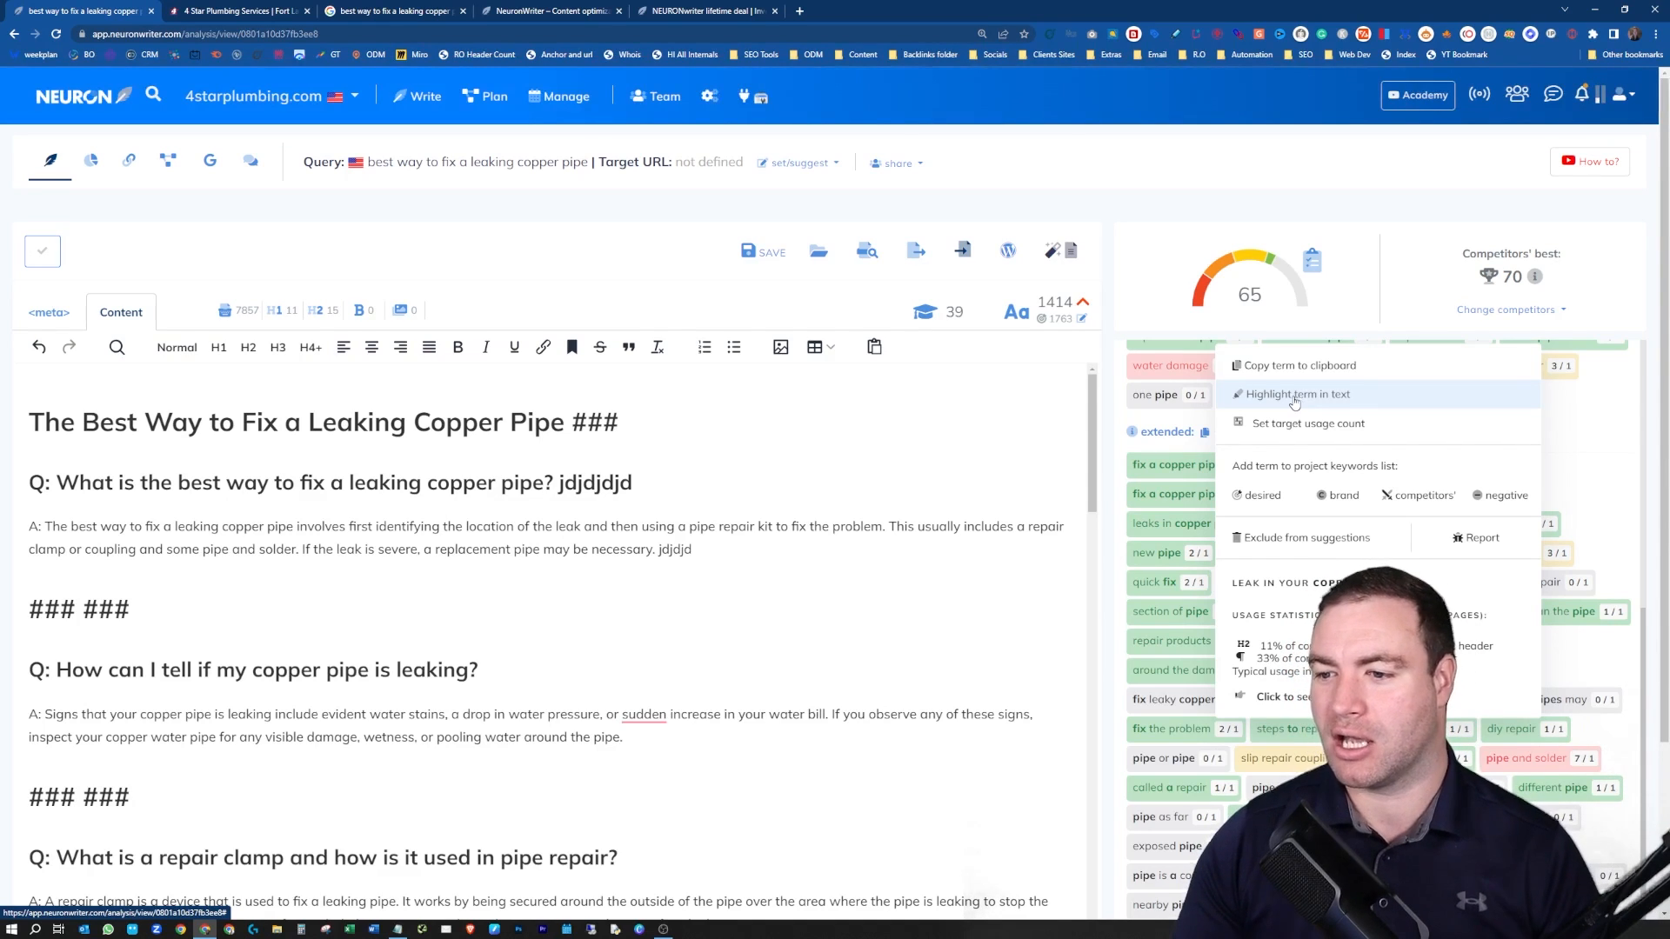
scroll(1170, 564, "up", 3)
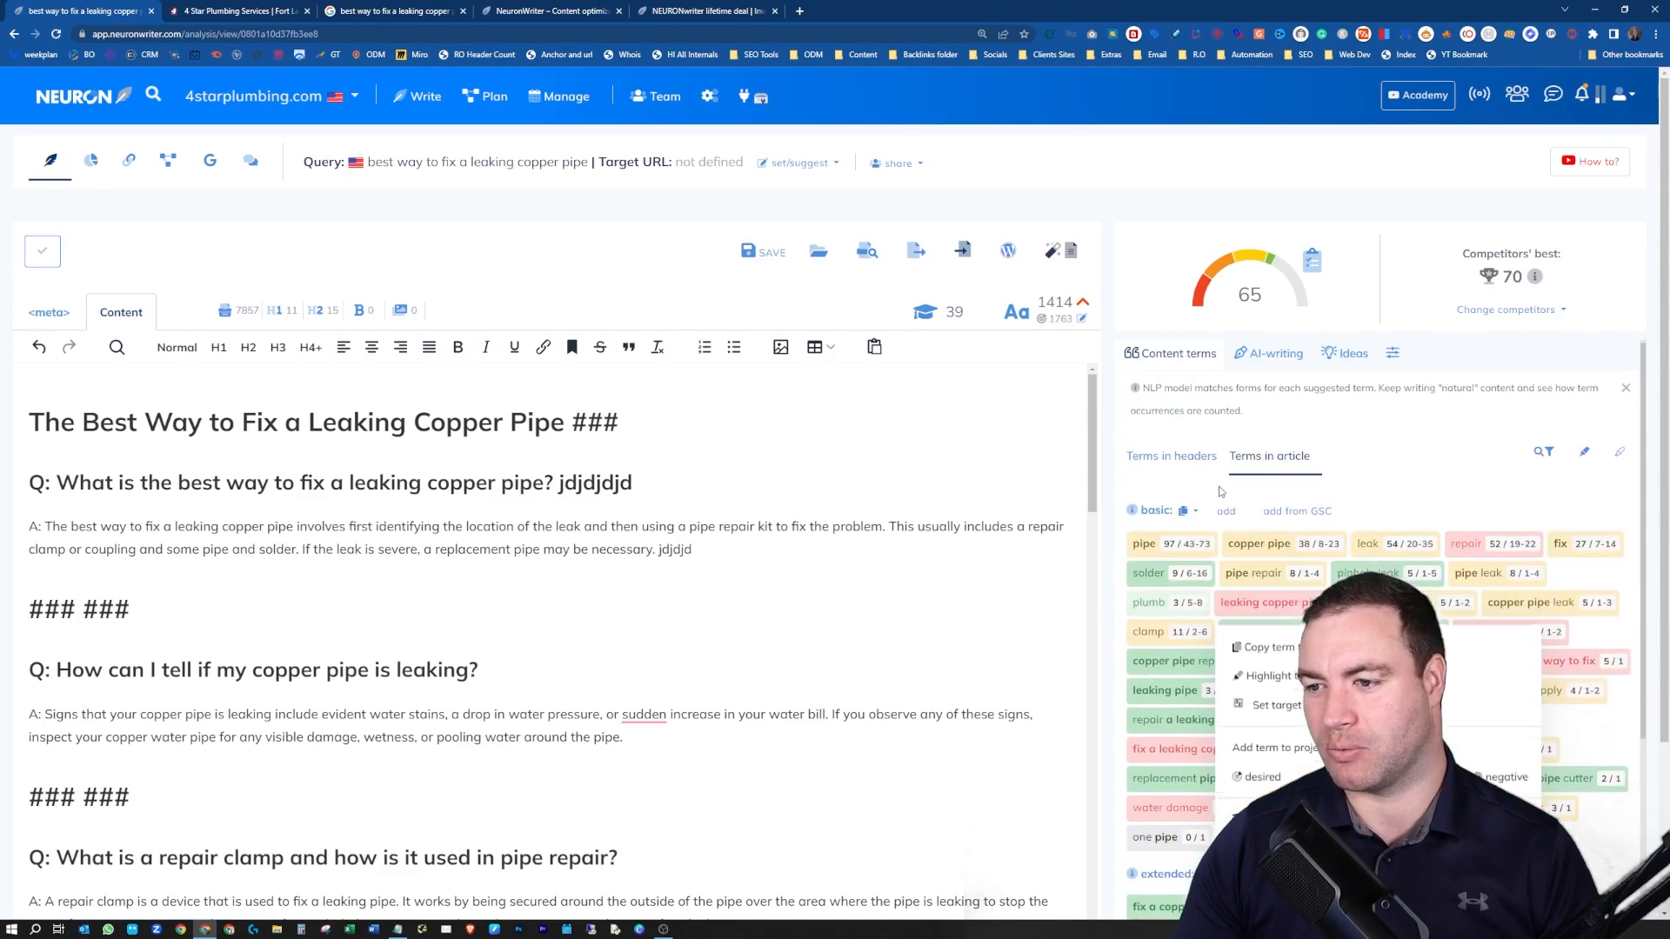
left_click(1164, 558)
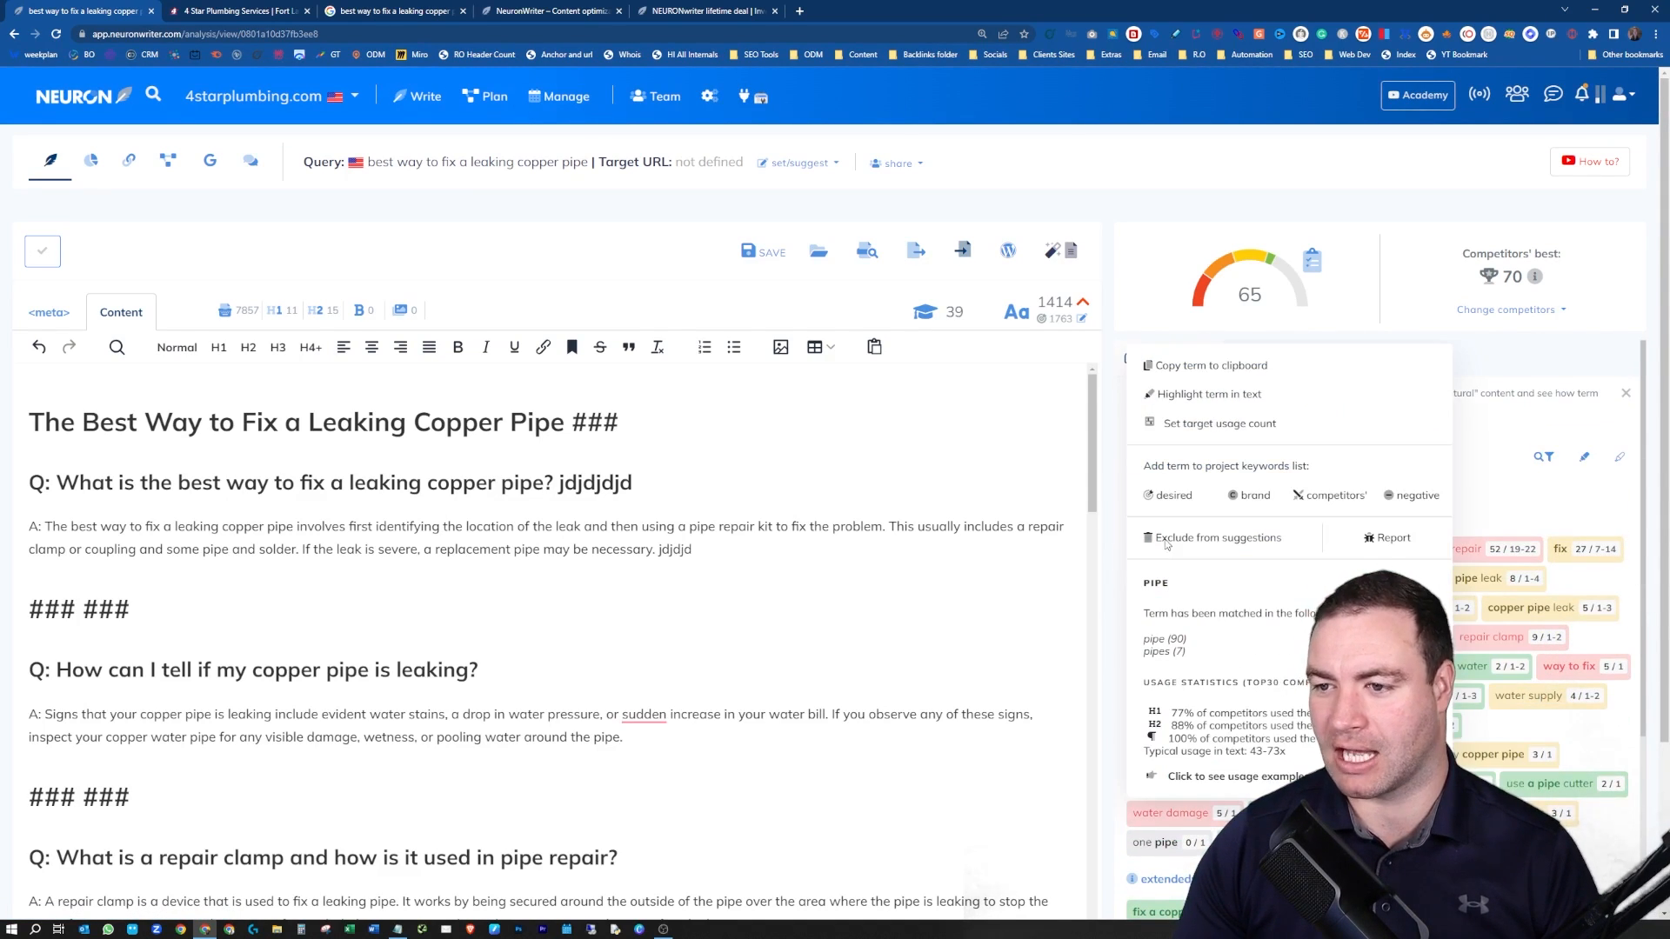
left_click(1193, 396)
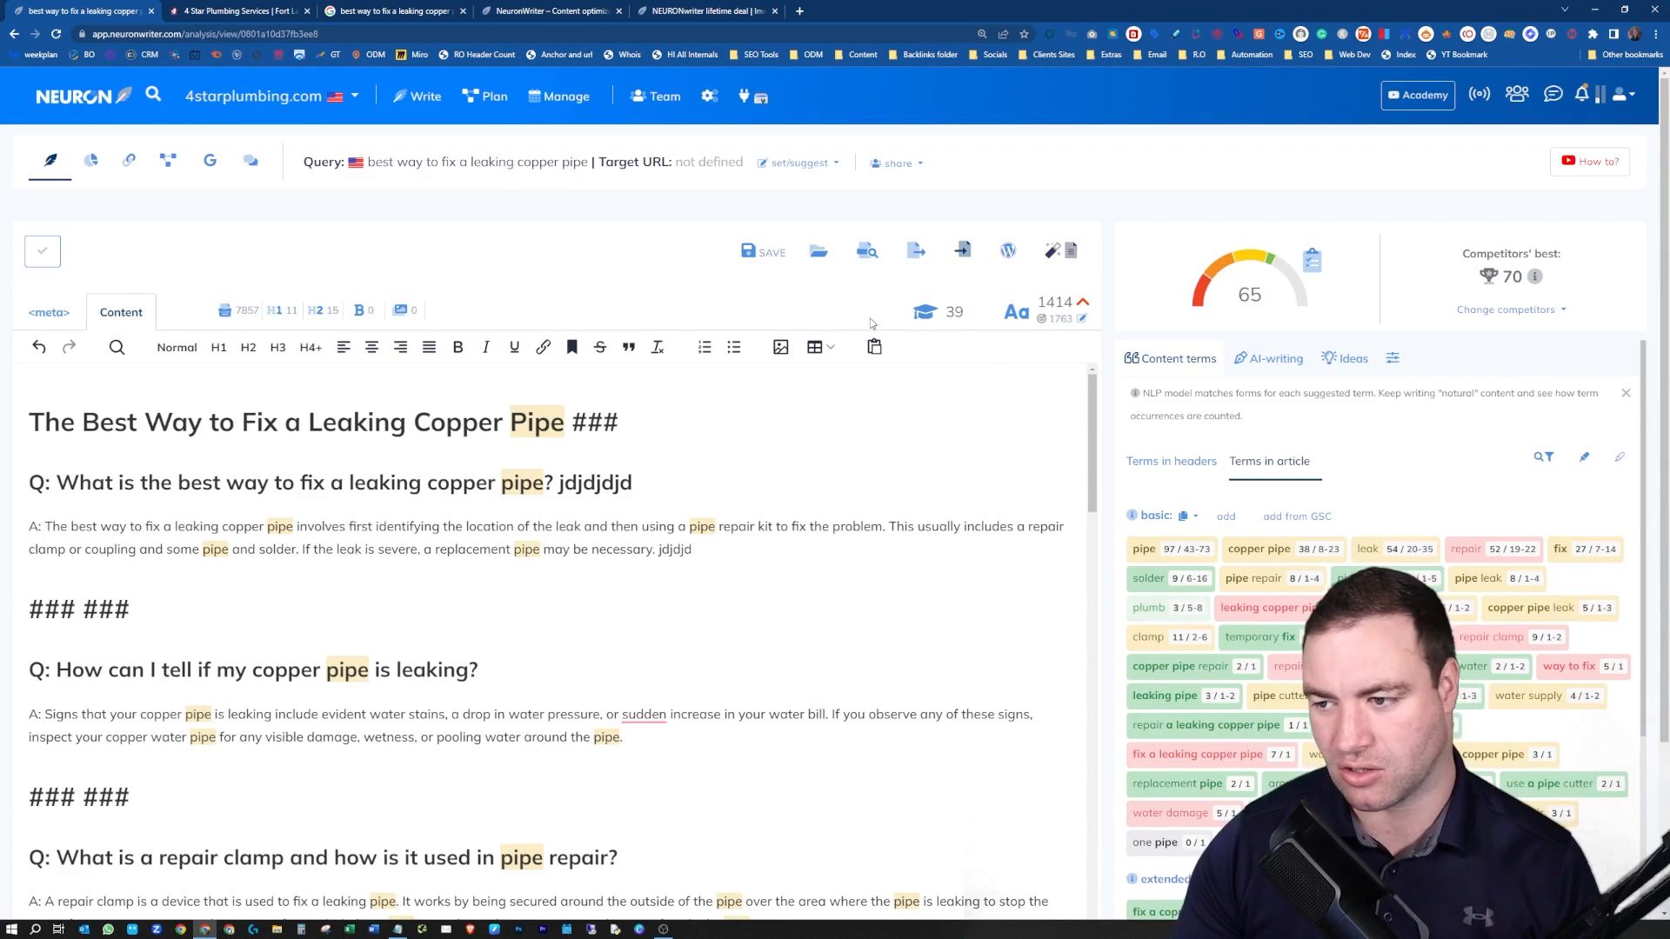
Open the content ideas and examine the selected competitors' H1 headings for the copper pipe query.
left_click(1352, 364)
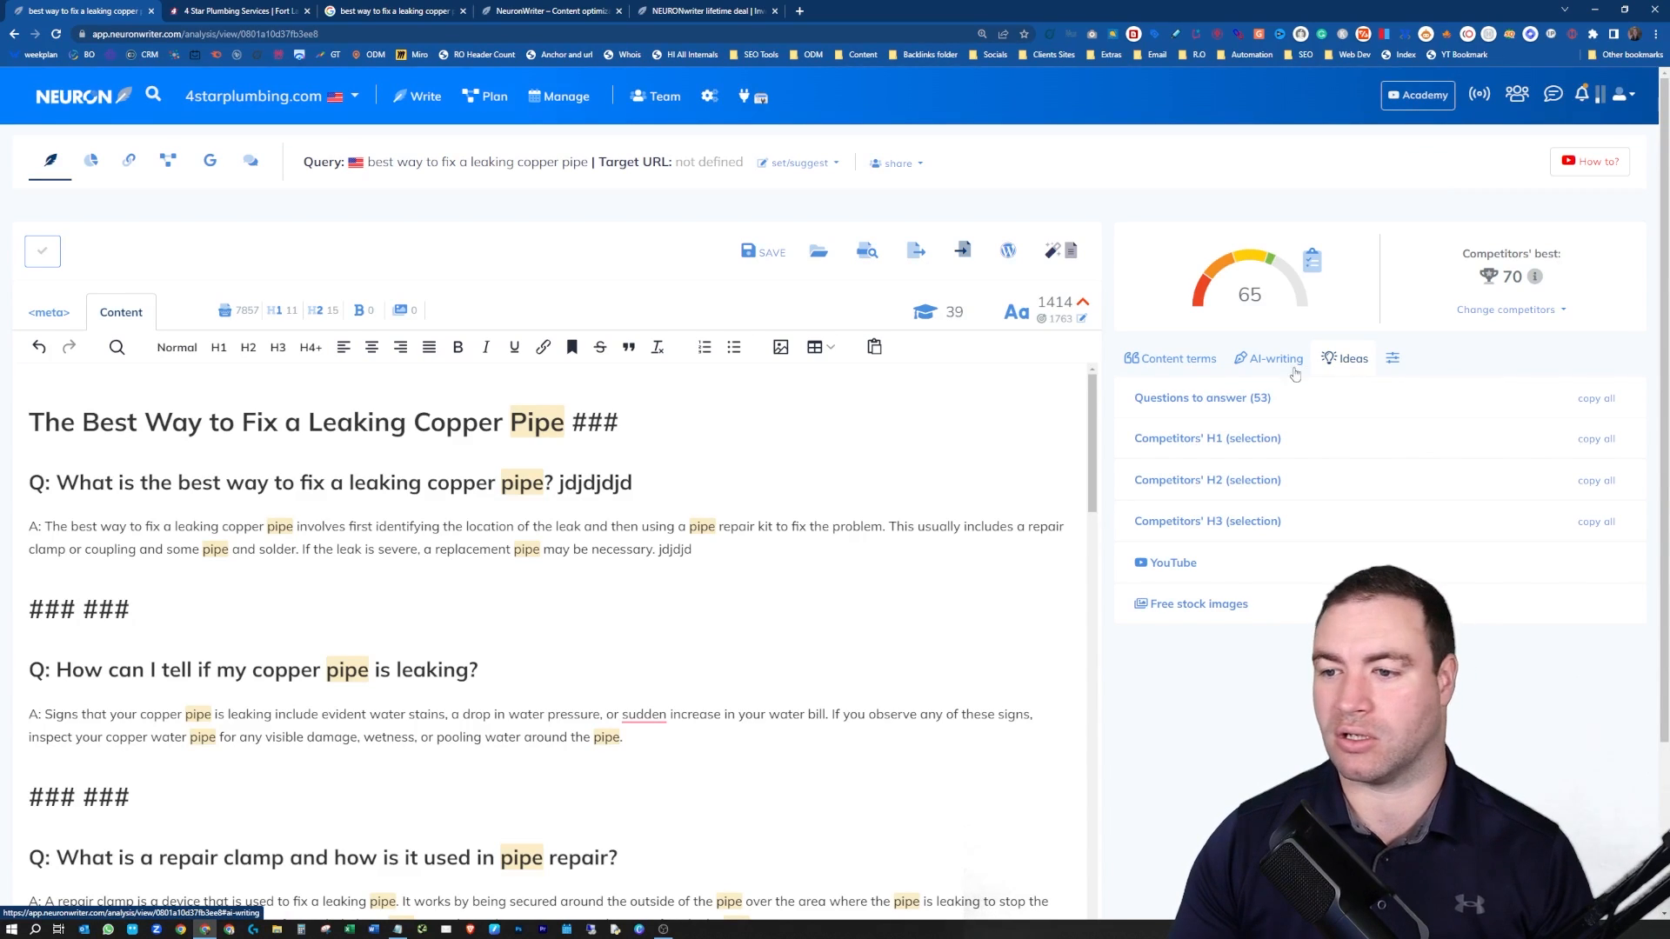
left_click(1251, 442)
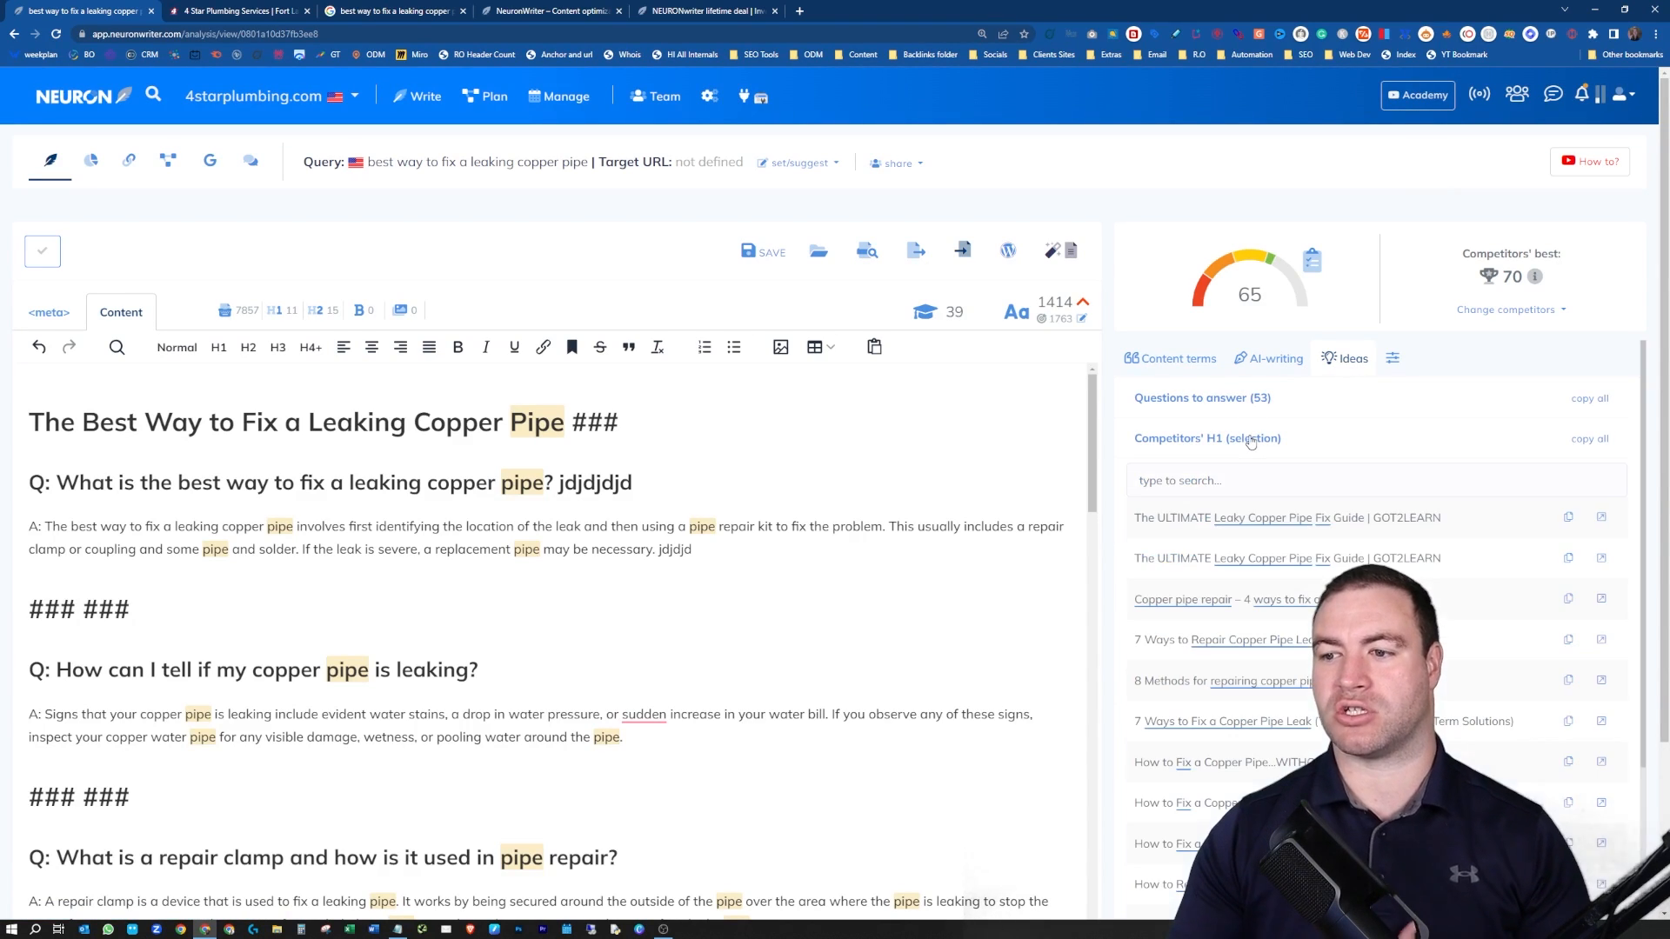
scroll(1211, 477, "down", 3)
scroll(1209, 478, "down", 1)
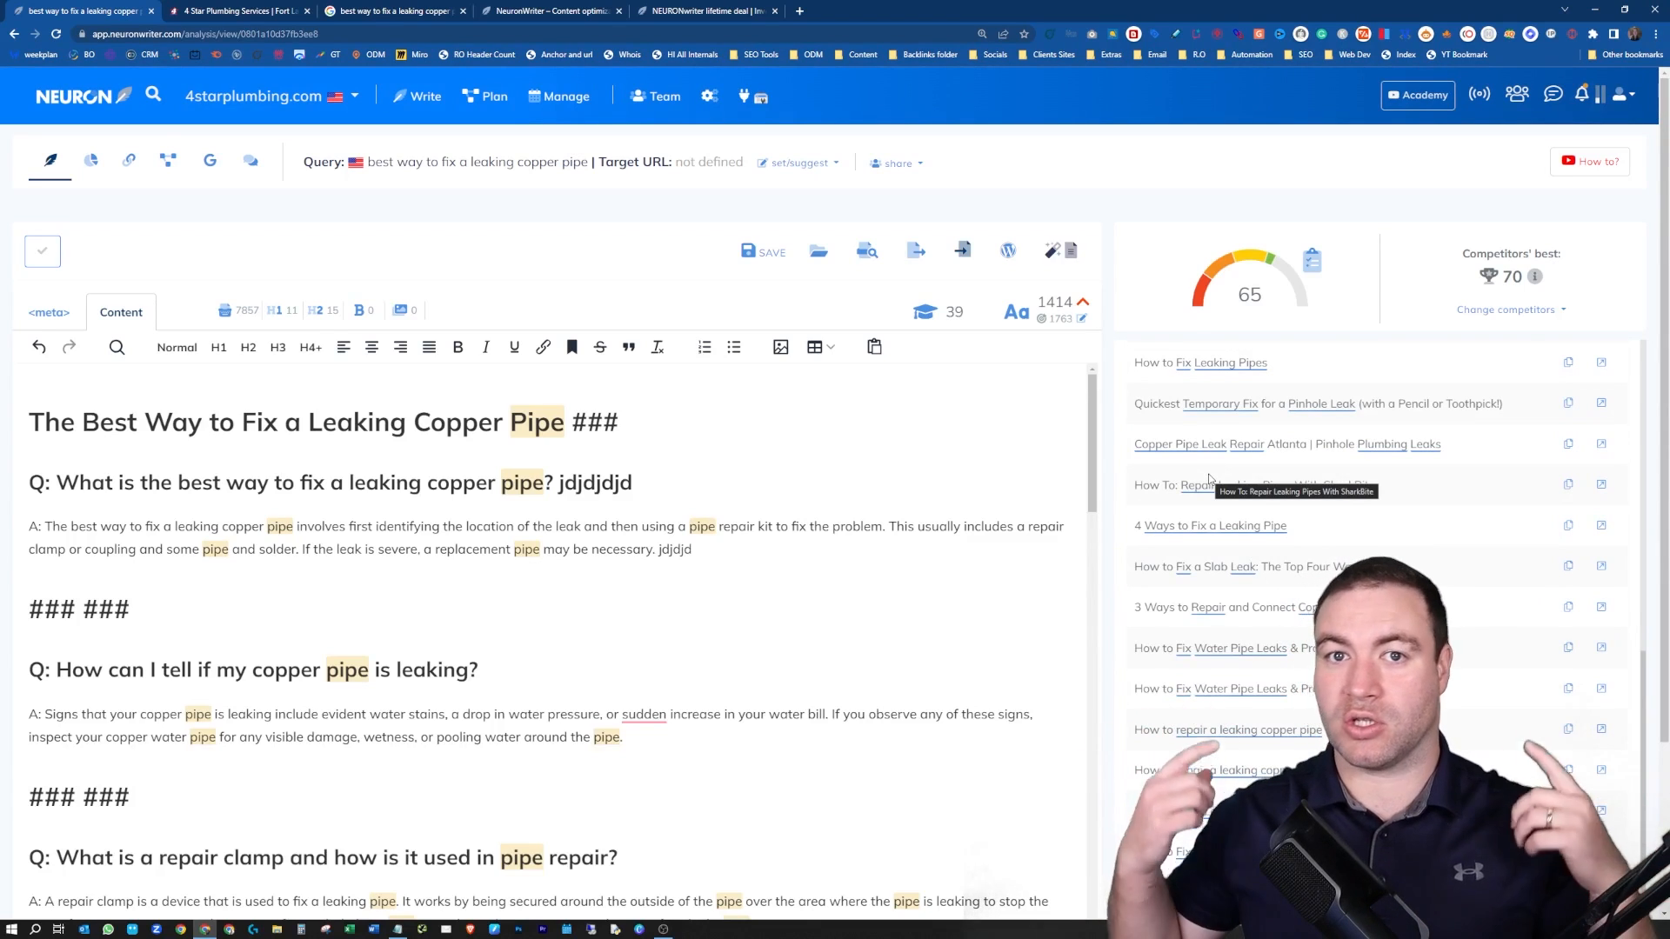
scroll(1209, 478, "down", 4)
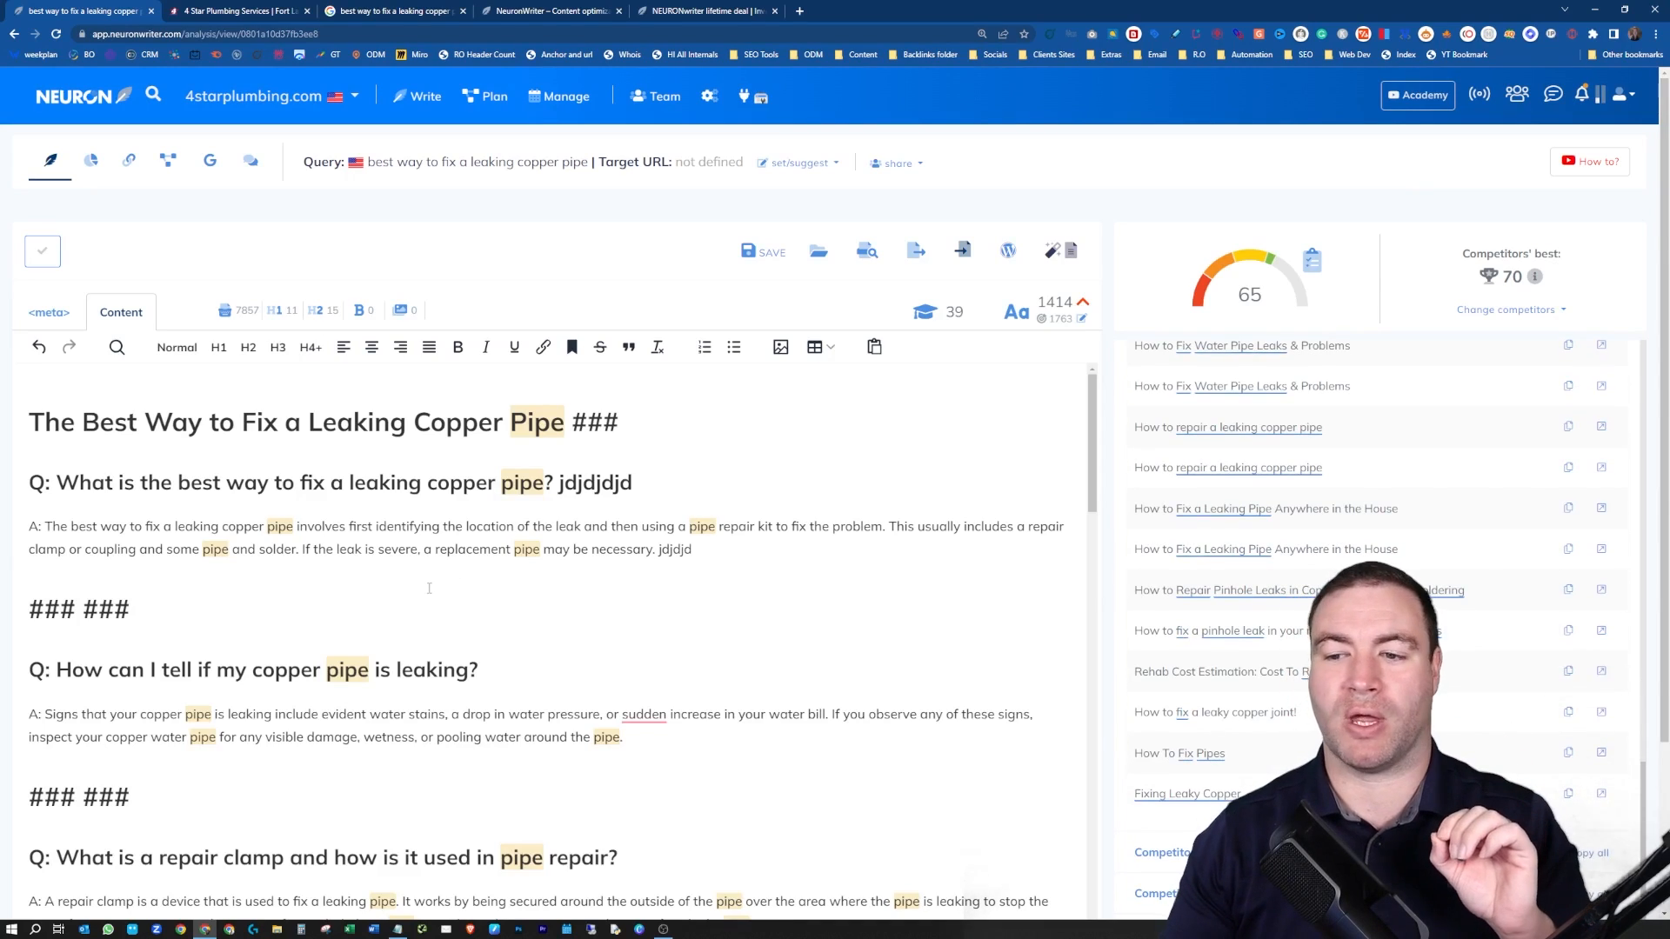
scroll(1270, 536, "down", 3)
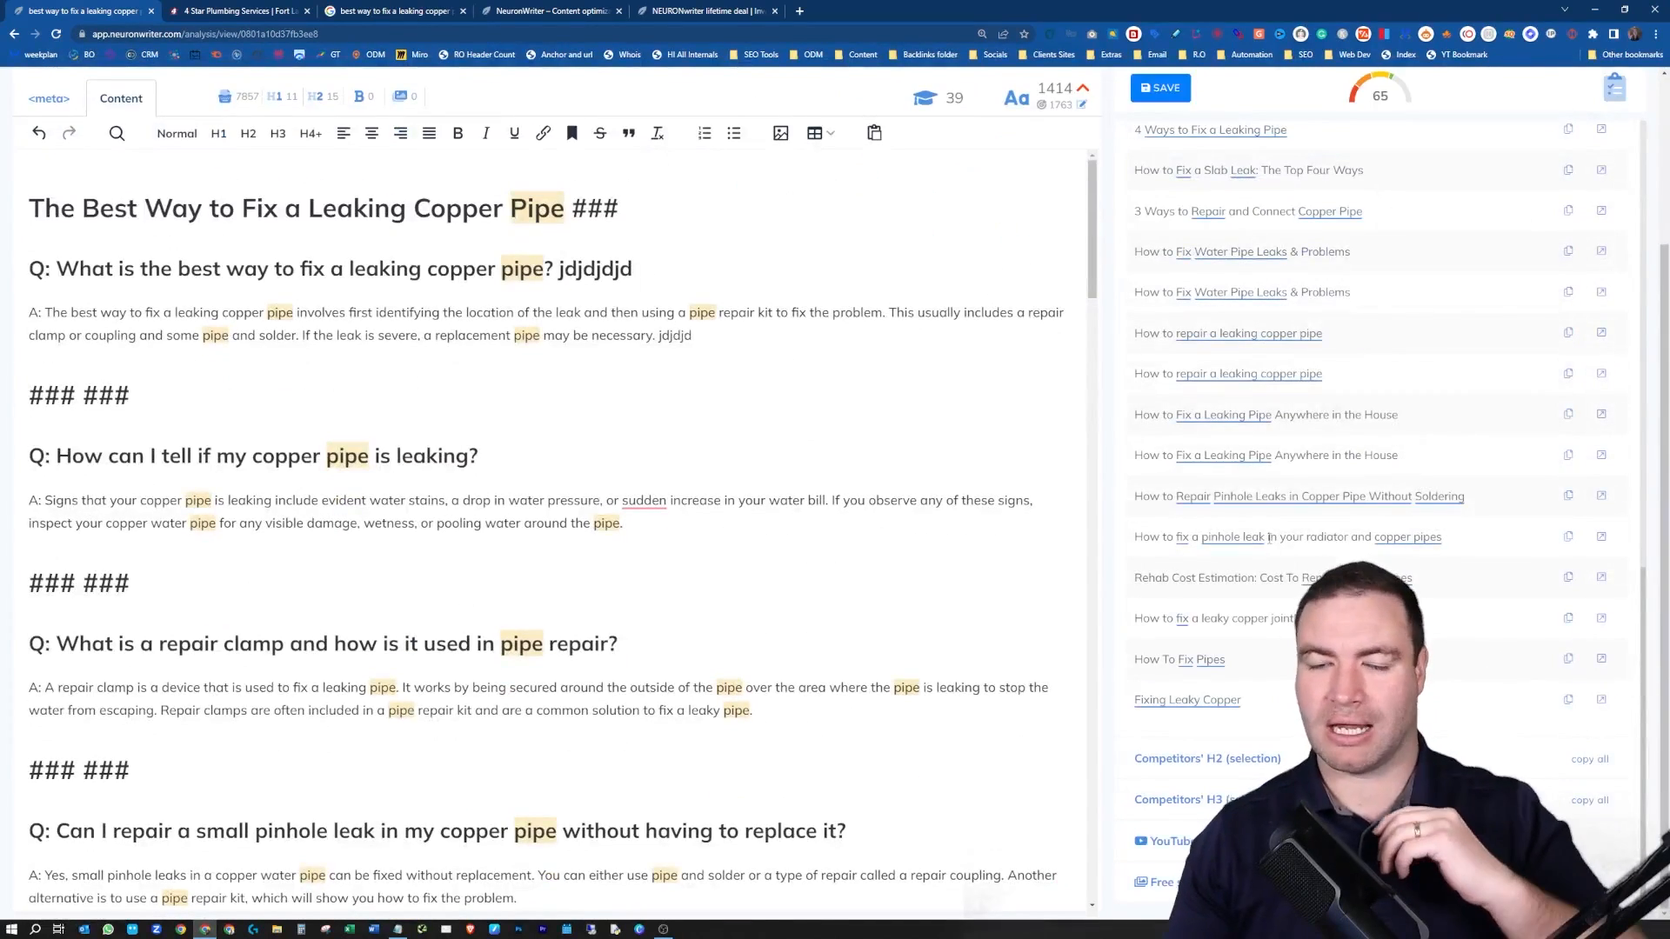
scroll(280, 335, "up", 3)
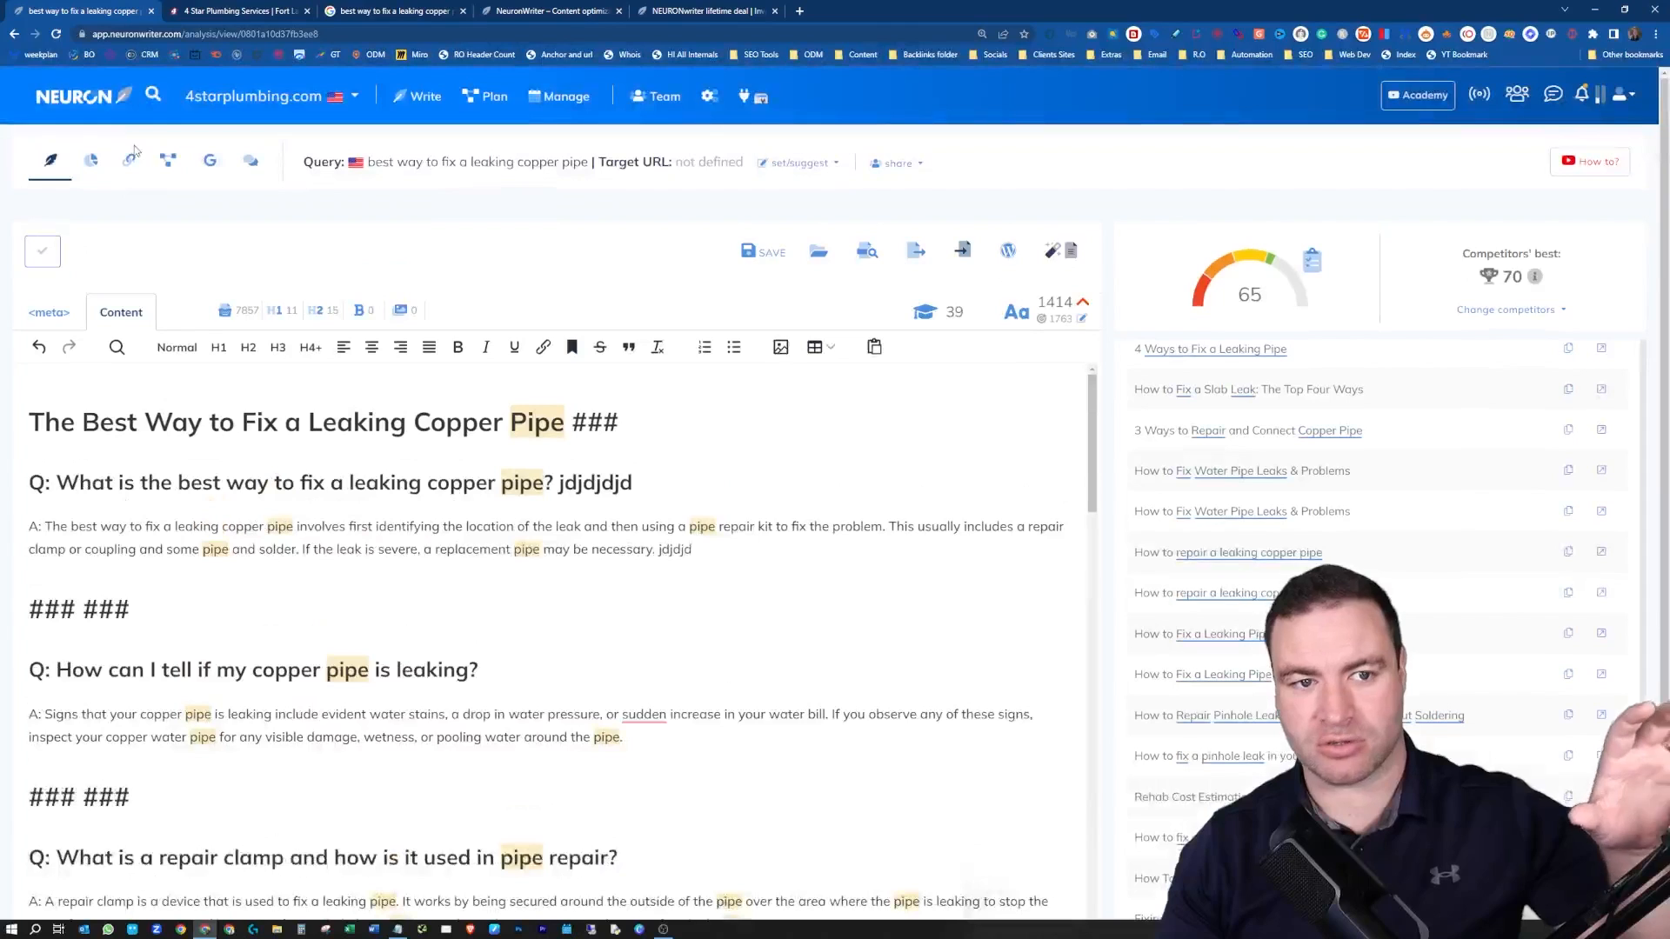
scroll(1361, 561, "down", 2)
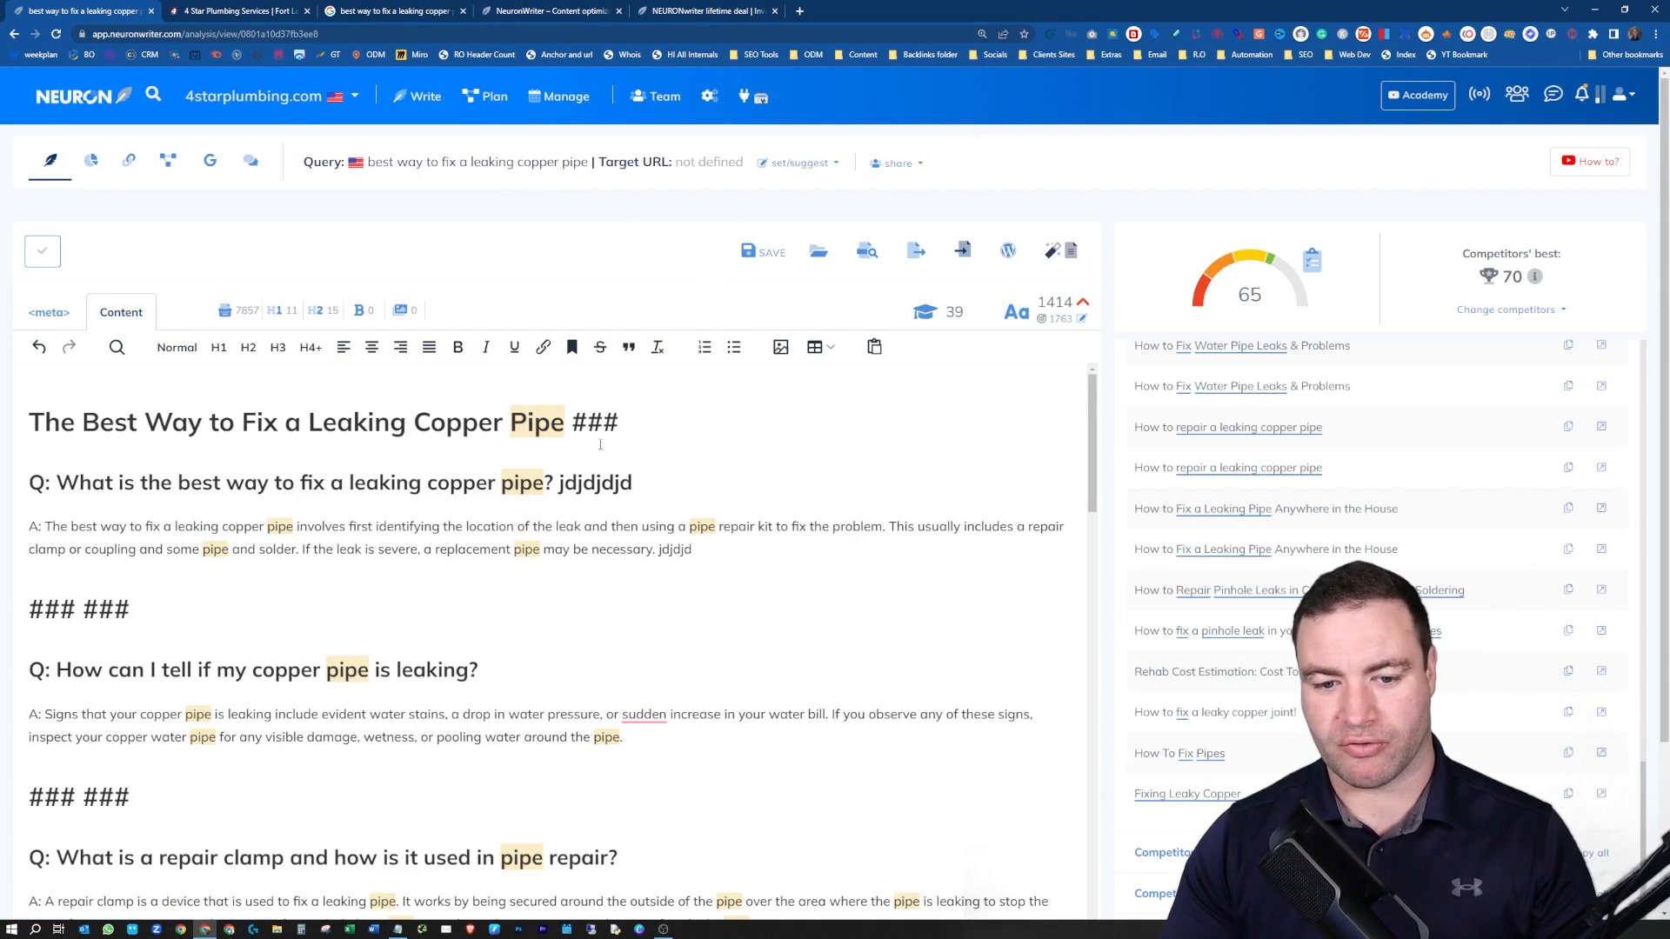
Read through the FAQ and article body, marking the equipment and step-by-step guide passages in the DIY repair section.
scroll(424, 662, "down", 3)
scroll(424, 663, "down", 7)
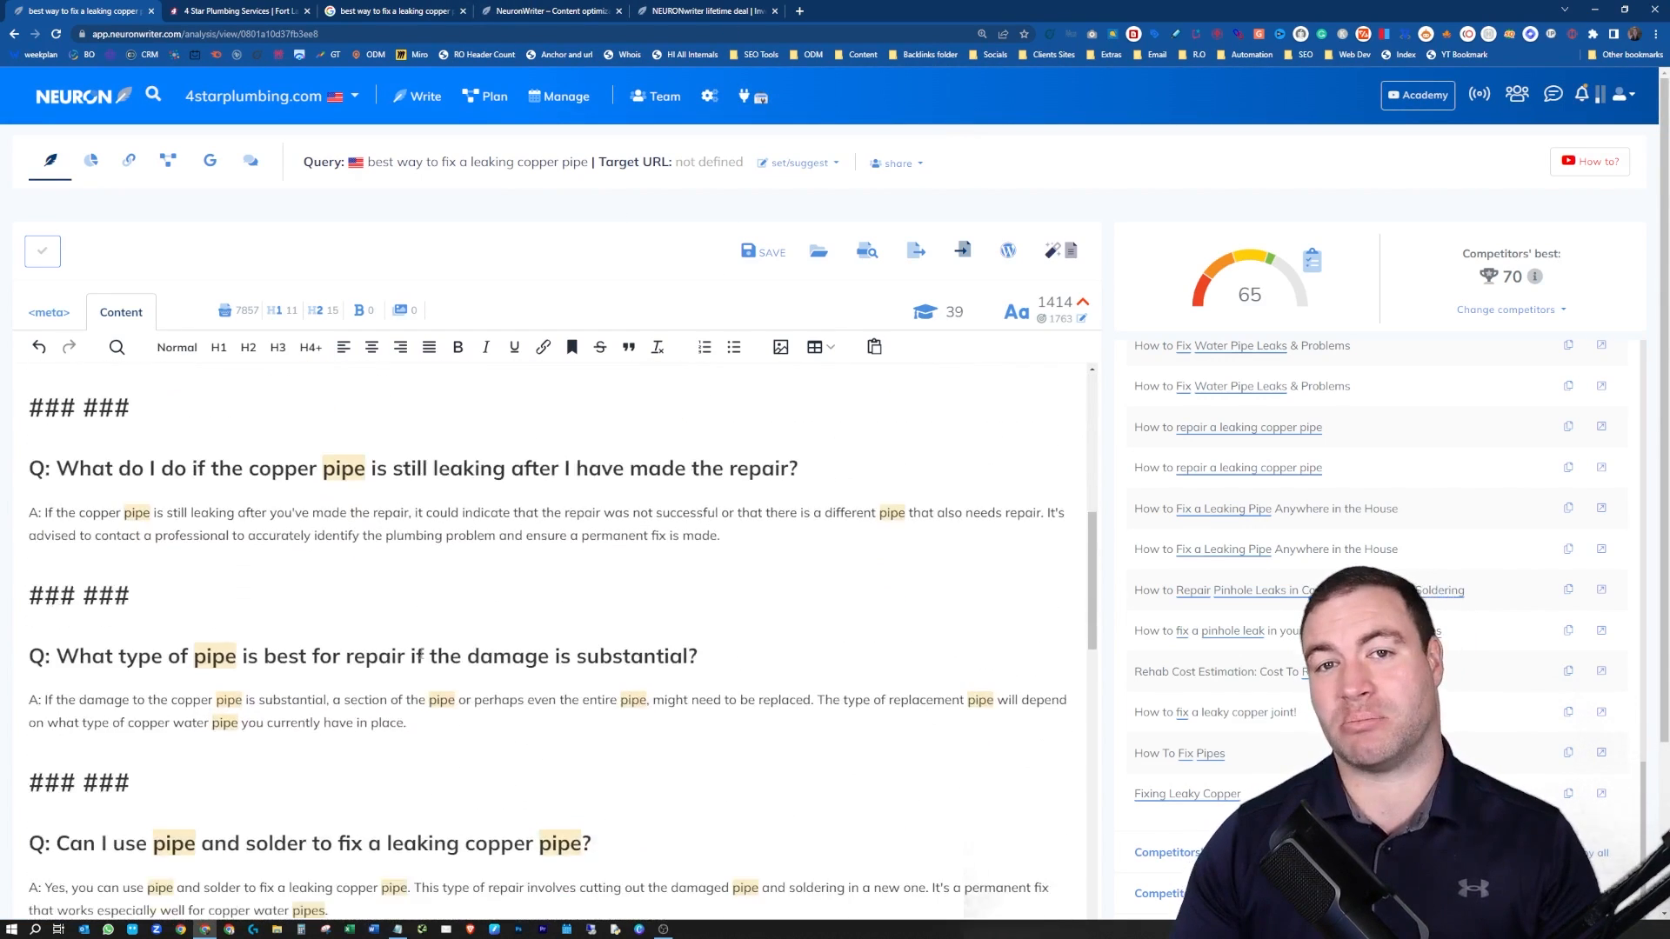
scroll(421, 653, "down", 7)
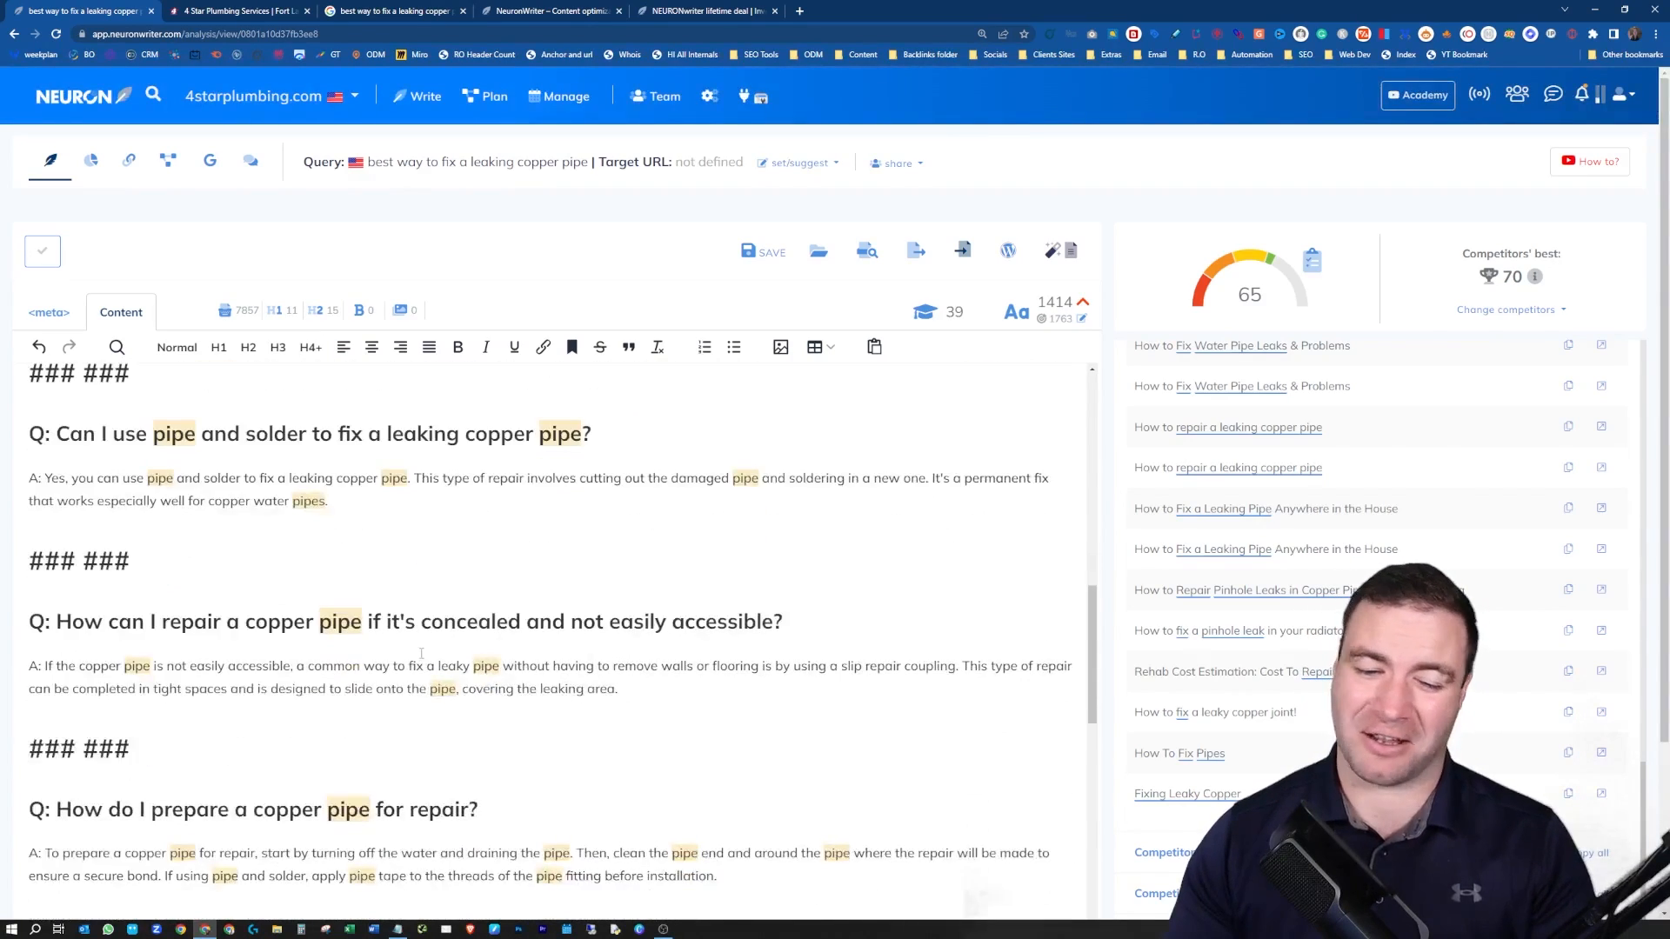
scroll(364, 700, "down", 8)
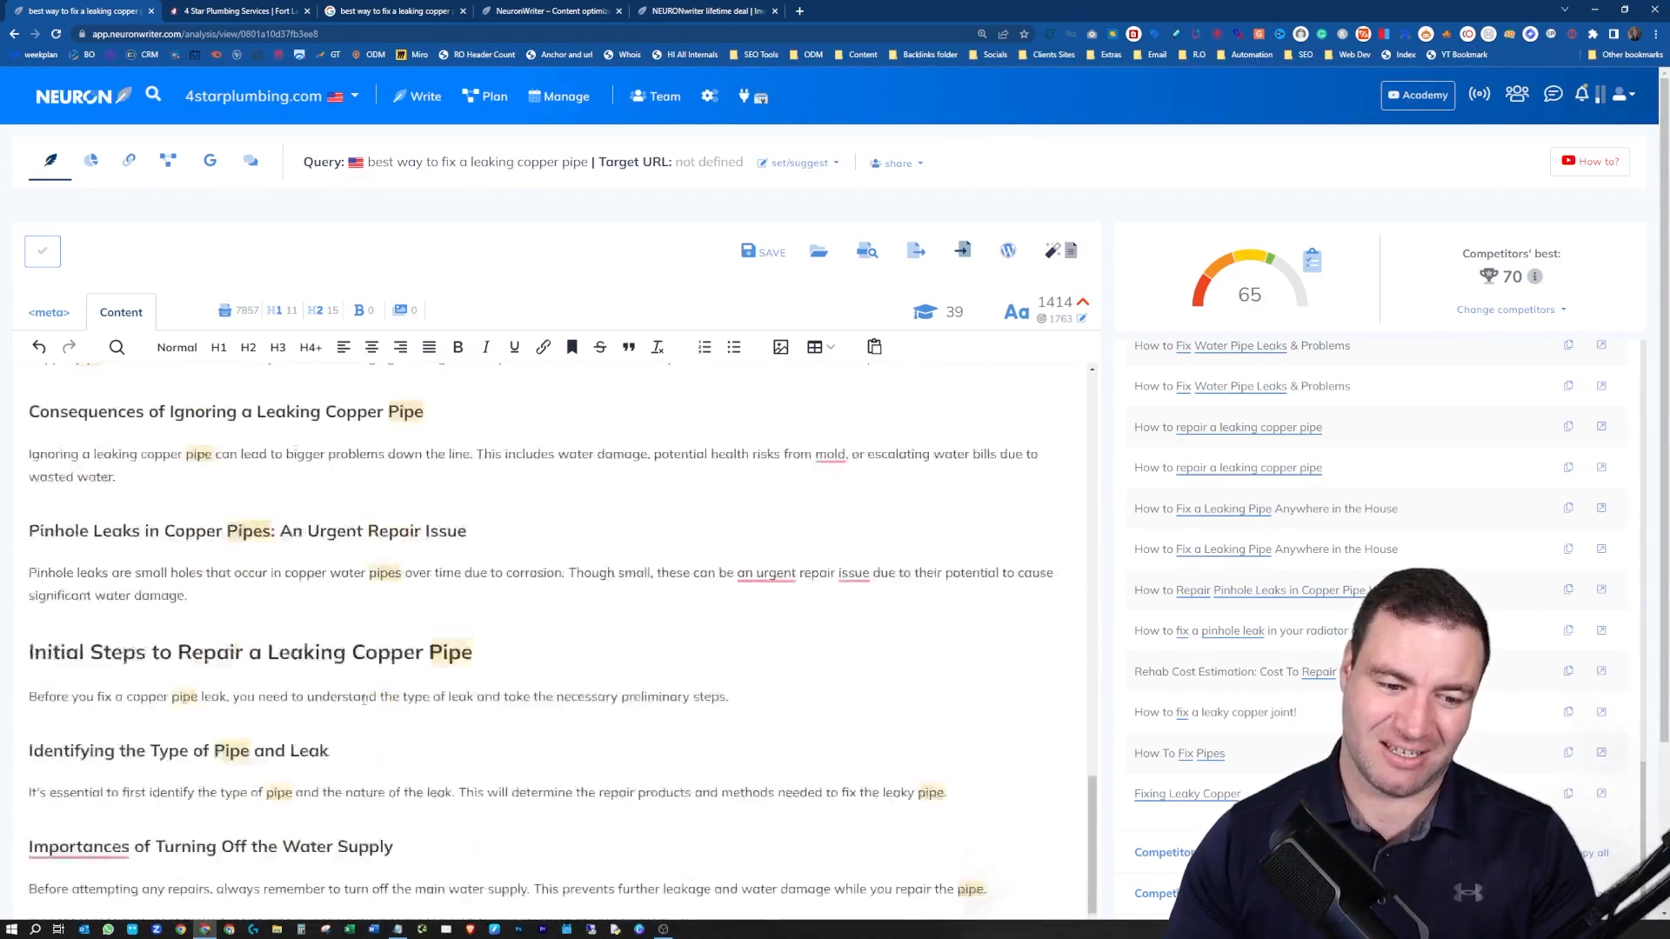
scroll(374, 675, "down", 4)
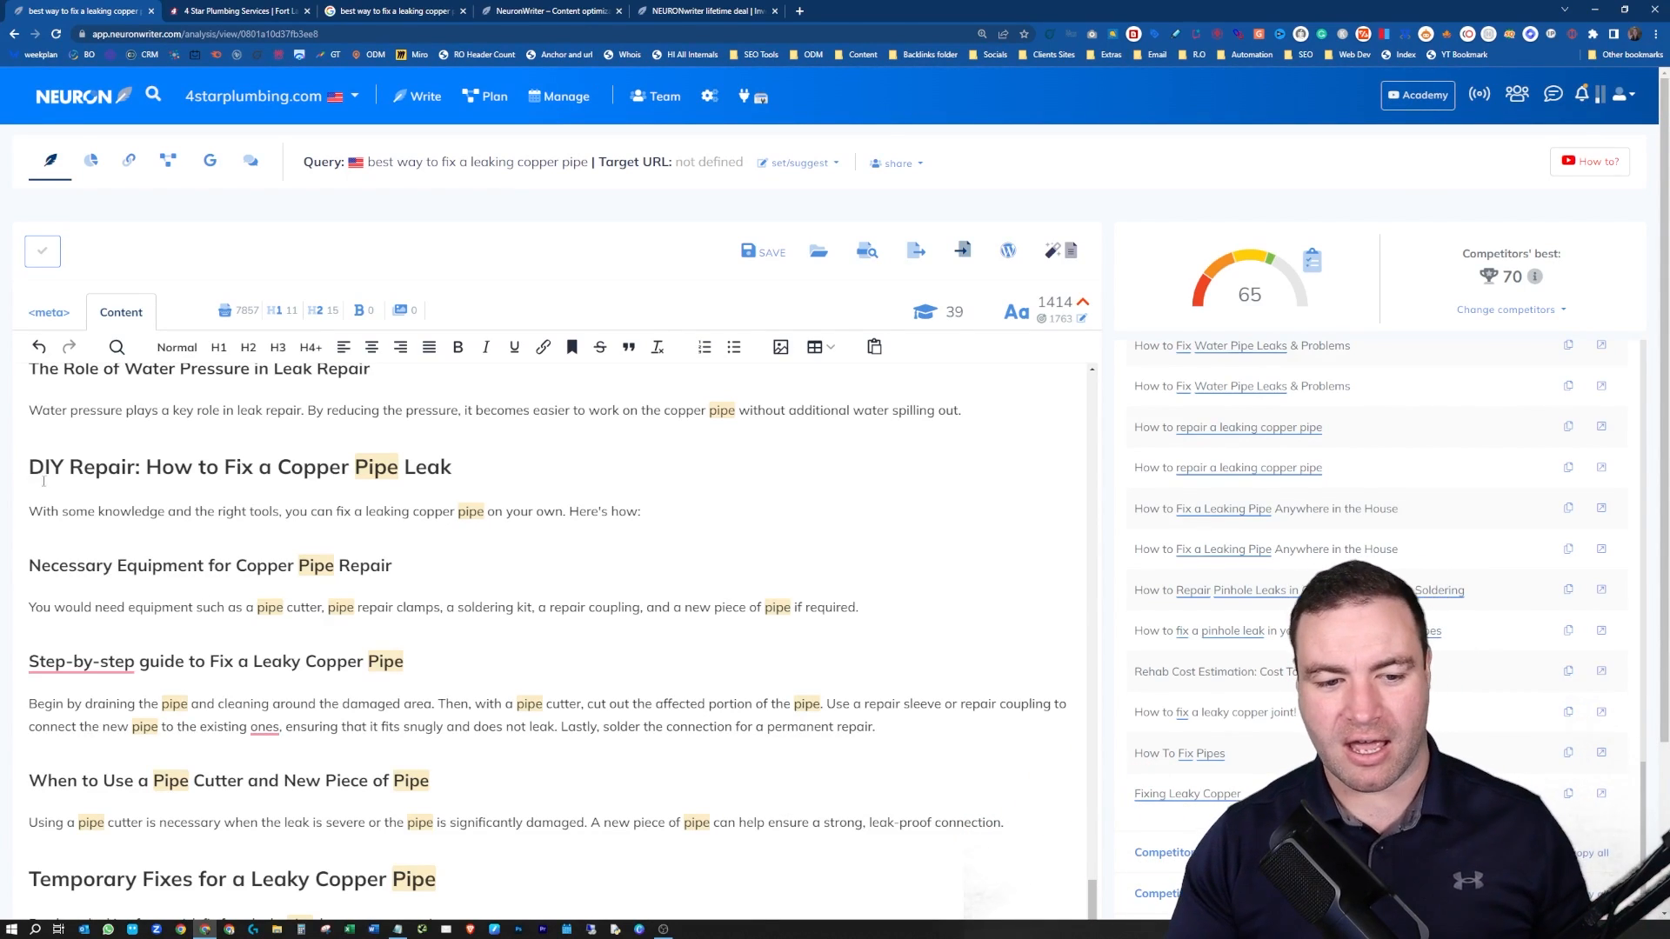
left_click_drag(72, 612, 715, 648)
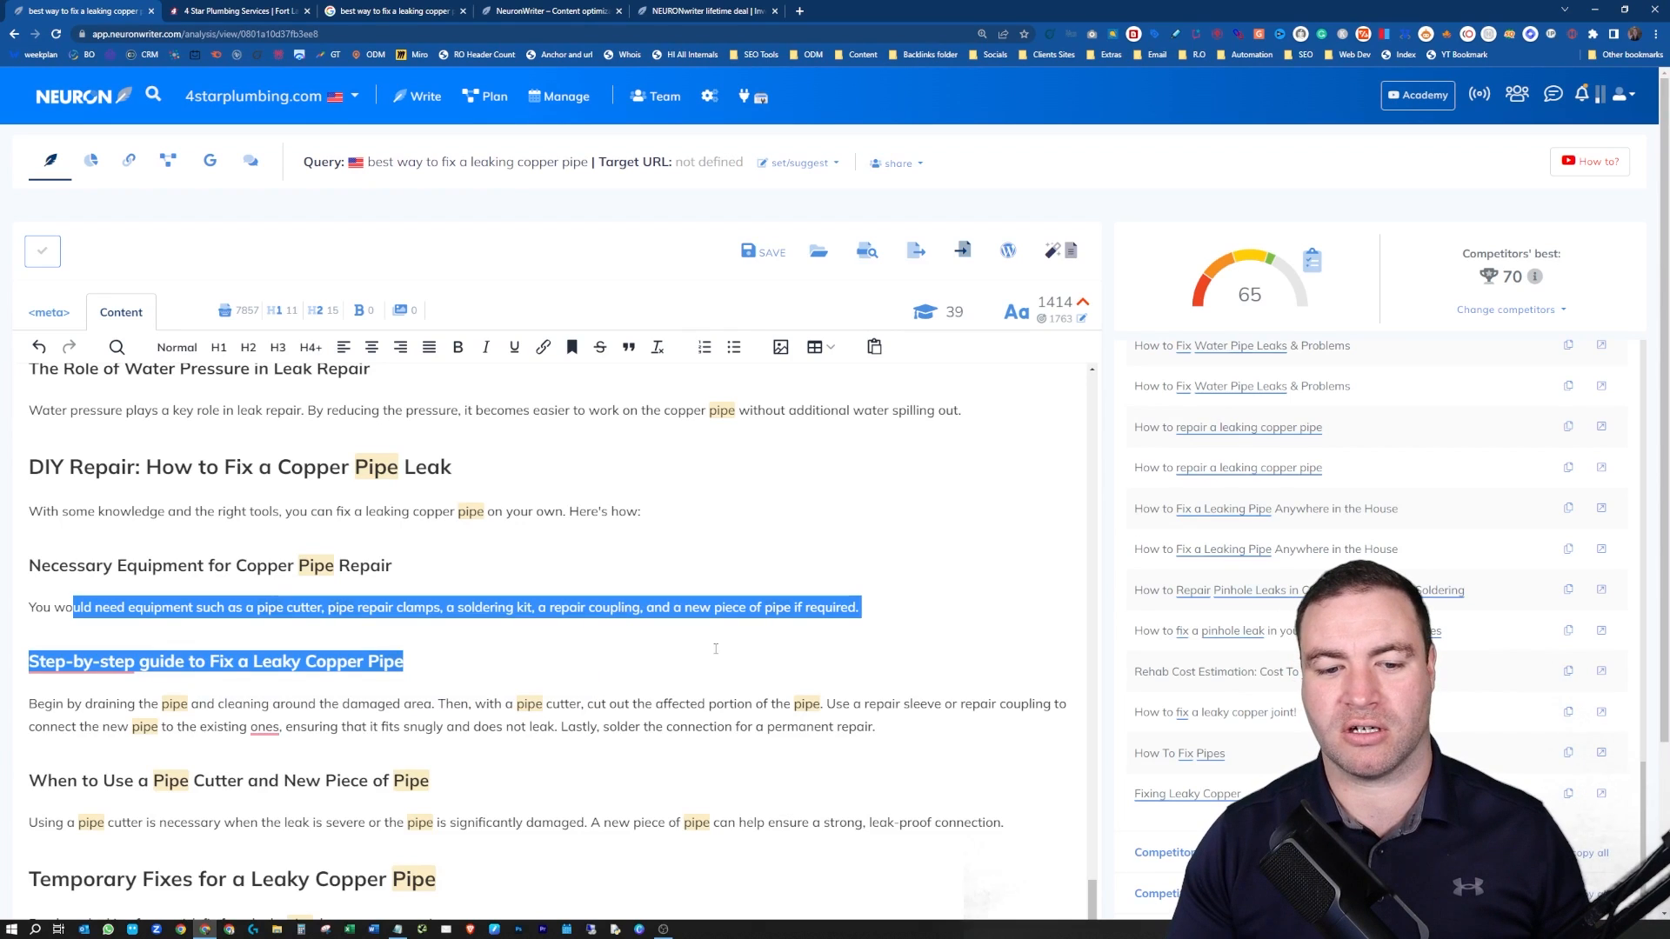
scroll(505, 696, "down", 2)
left_click_drag(437, 508, 666, 555)
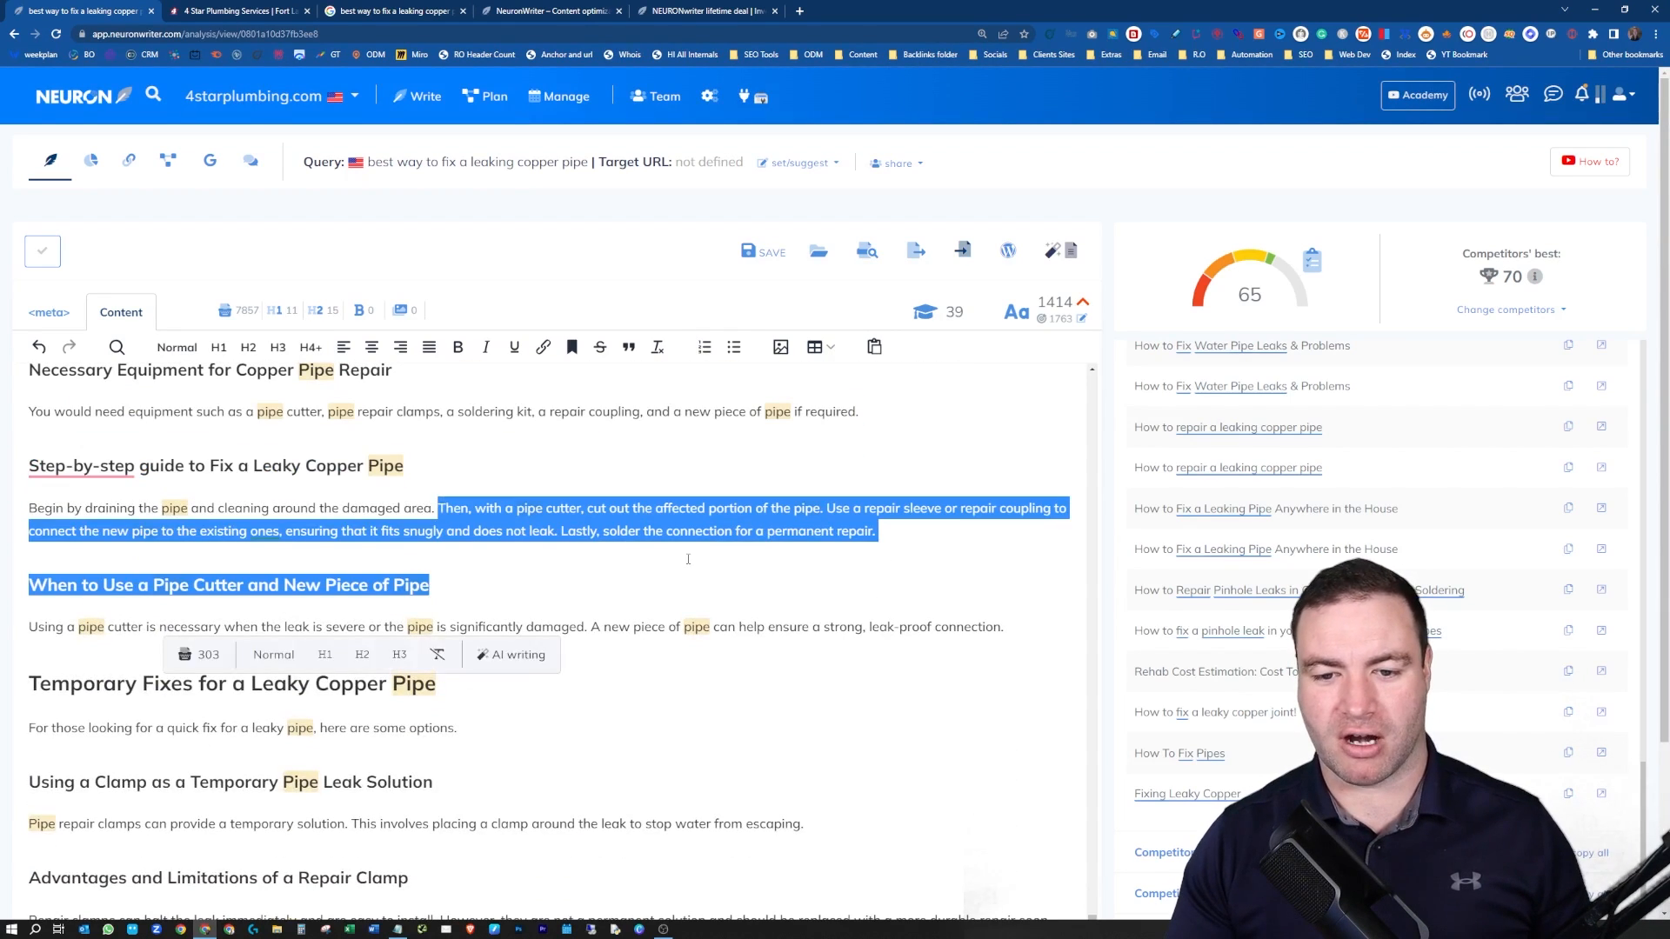
scroll(475, 621, "down", 1)
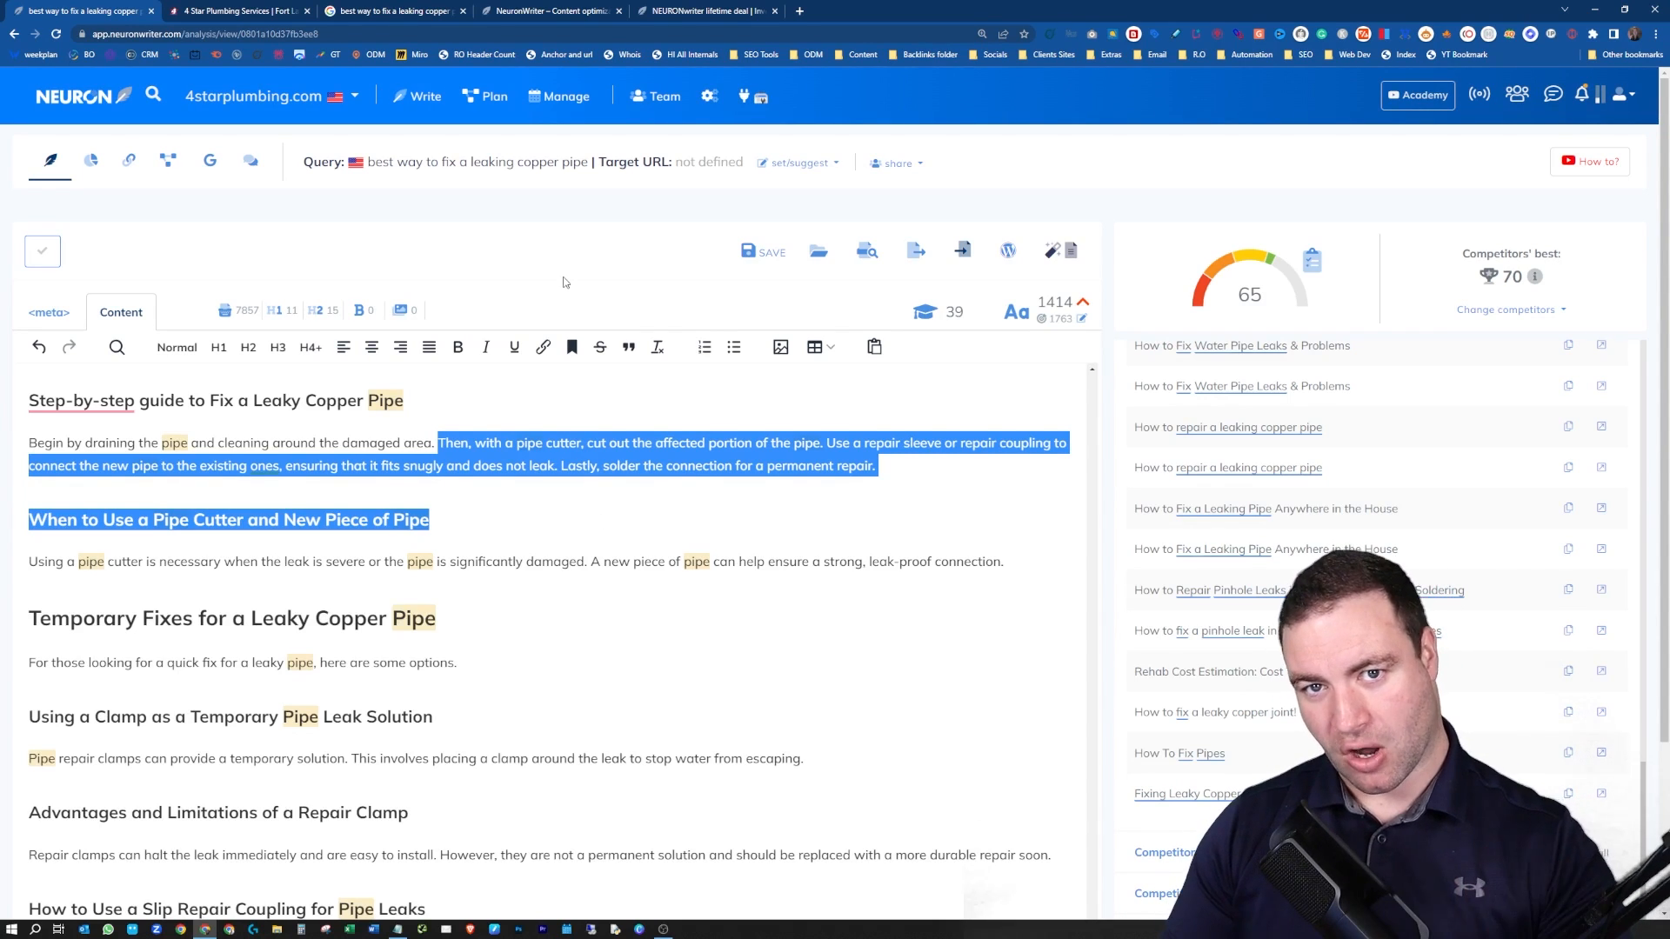
Compare NeuronWriter's monthly pricing plans with the lifetime deal plans on its website.
left_click(595, 11)
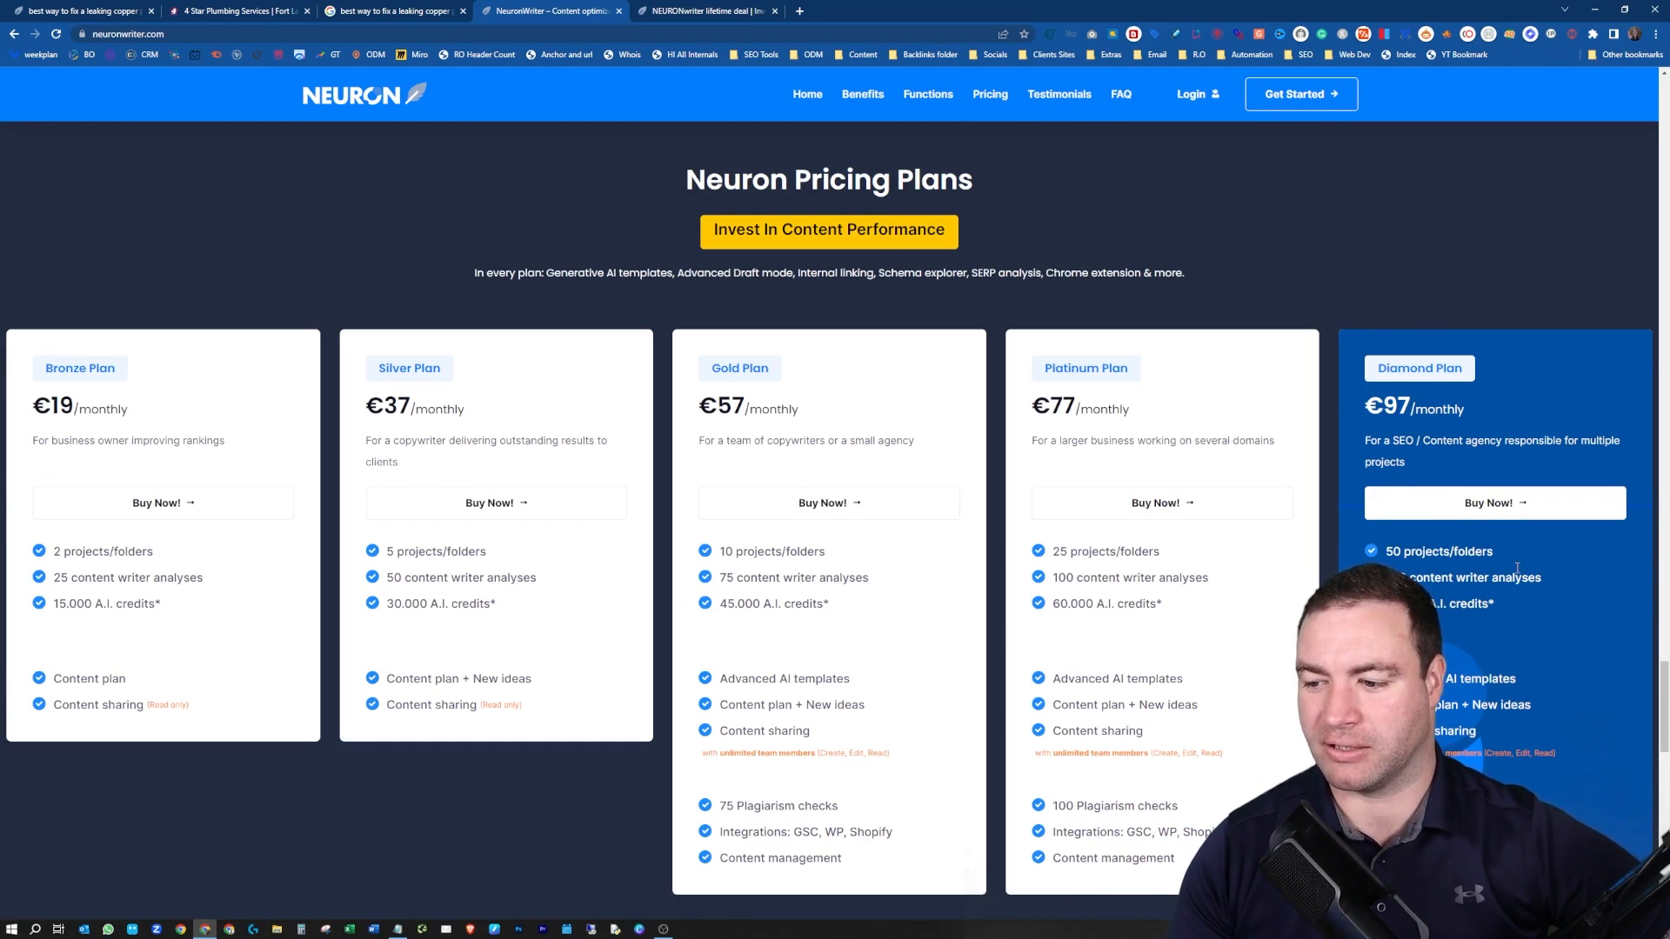
scroll(1518, 567, "down", 1)
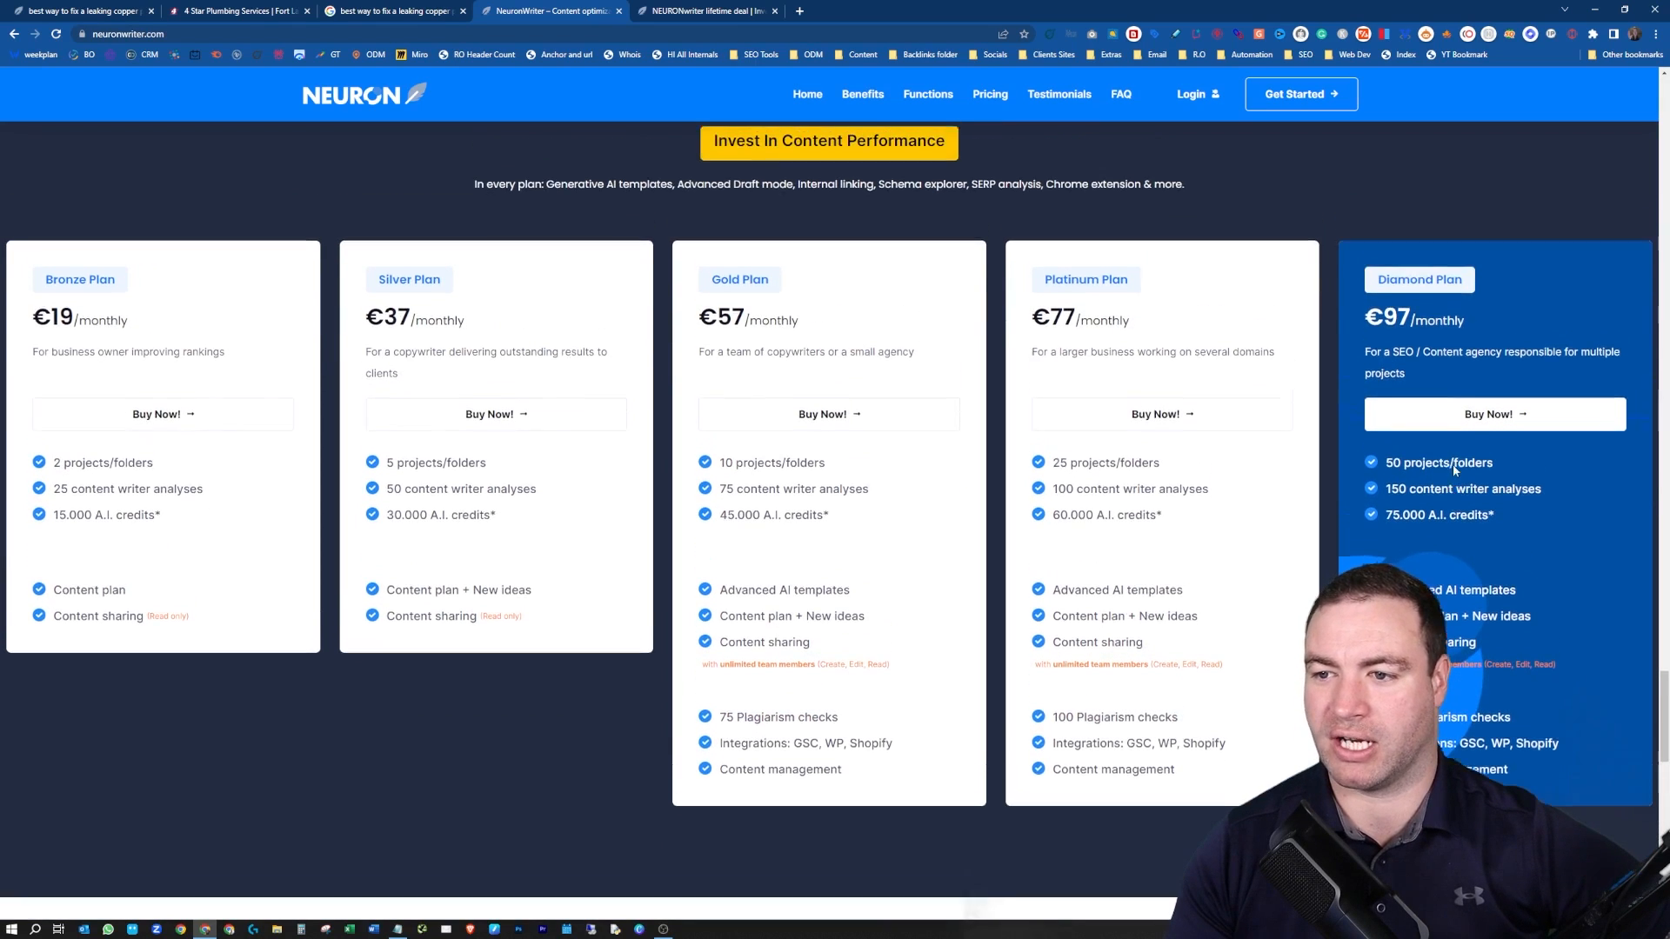
left_click(706, 11)
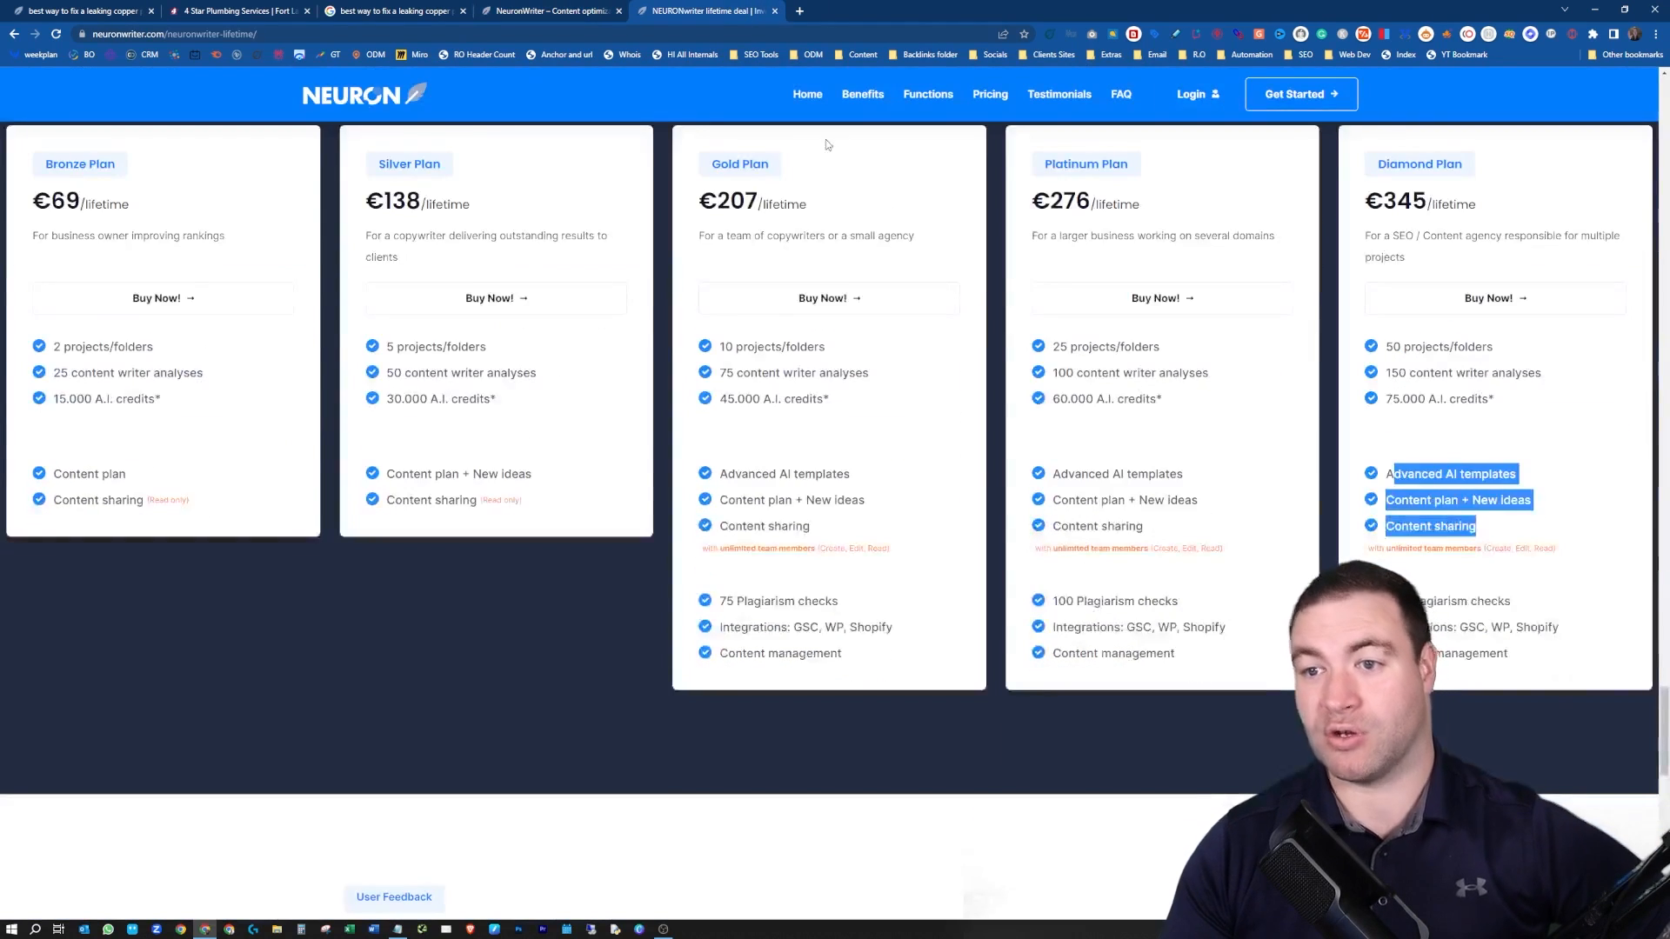